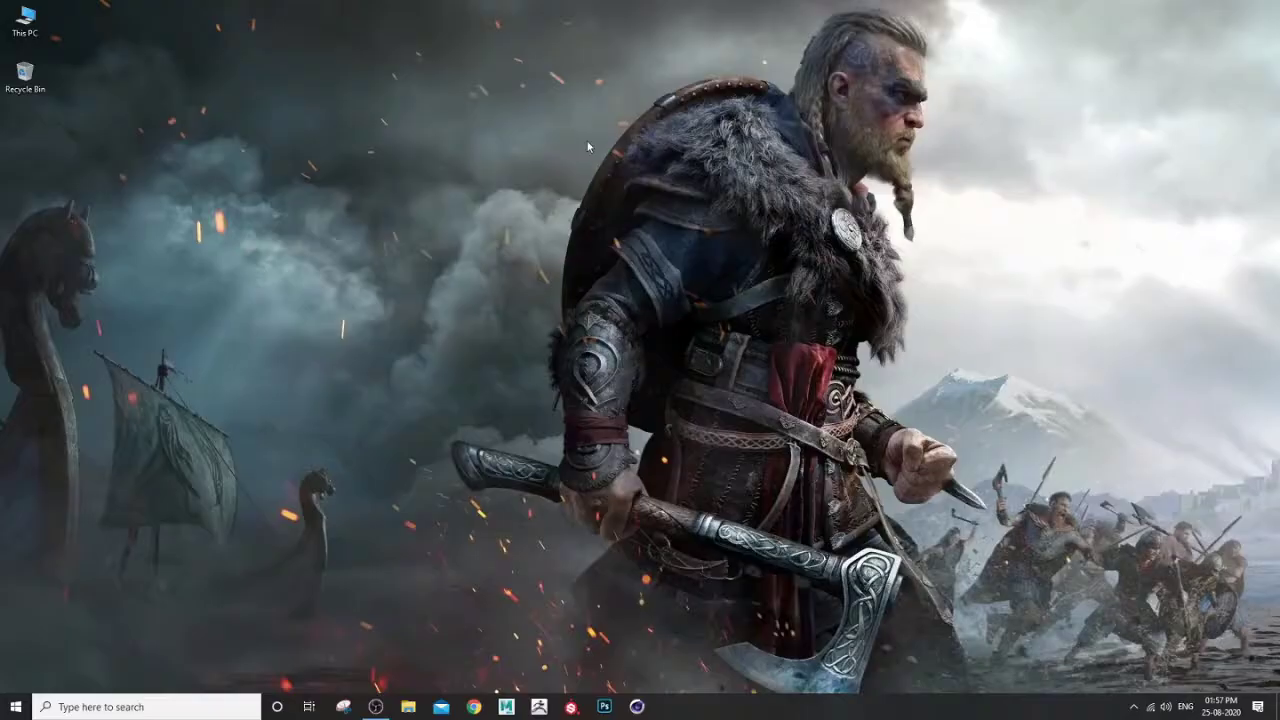
Step: Refresh the Windows desktop and bring up ZBrush 2020.1 with its Home Page showing
right_click(587, 141)
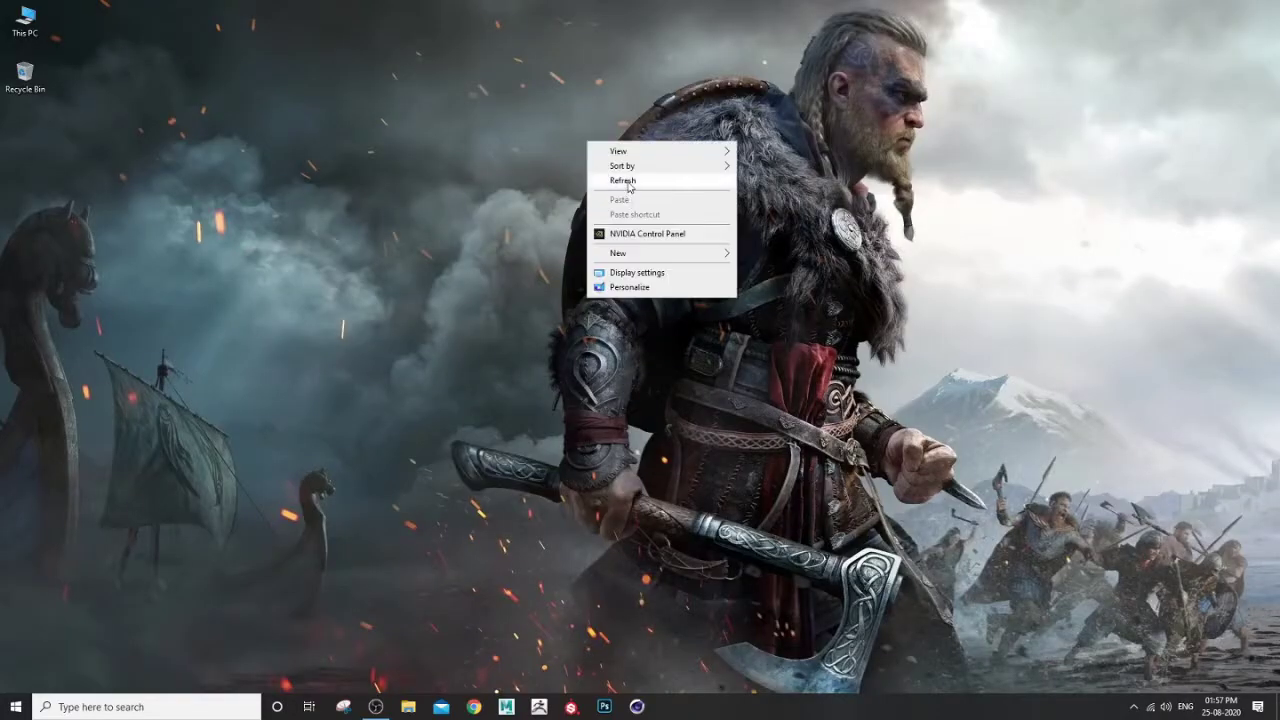
click(592, 544)
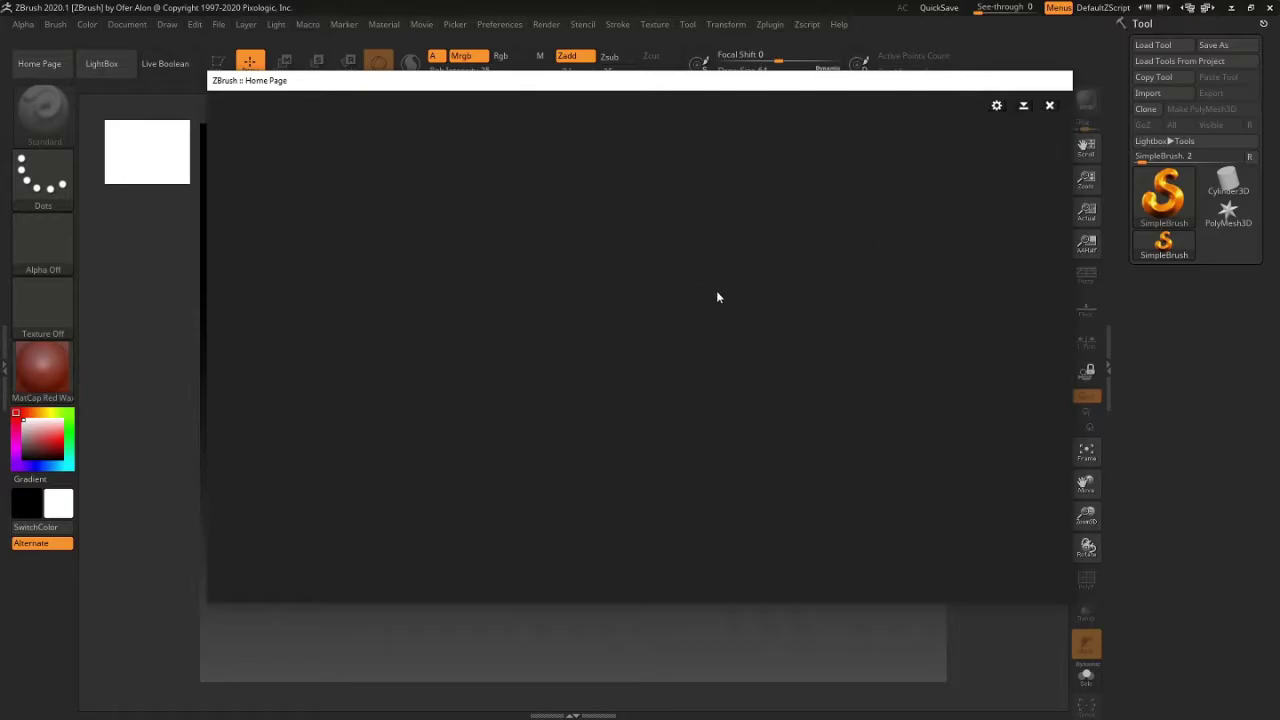
Step: Close the Home Page and project browser, then draw a Sphere3D onto the canvas
click(1050, 106)
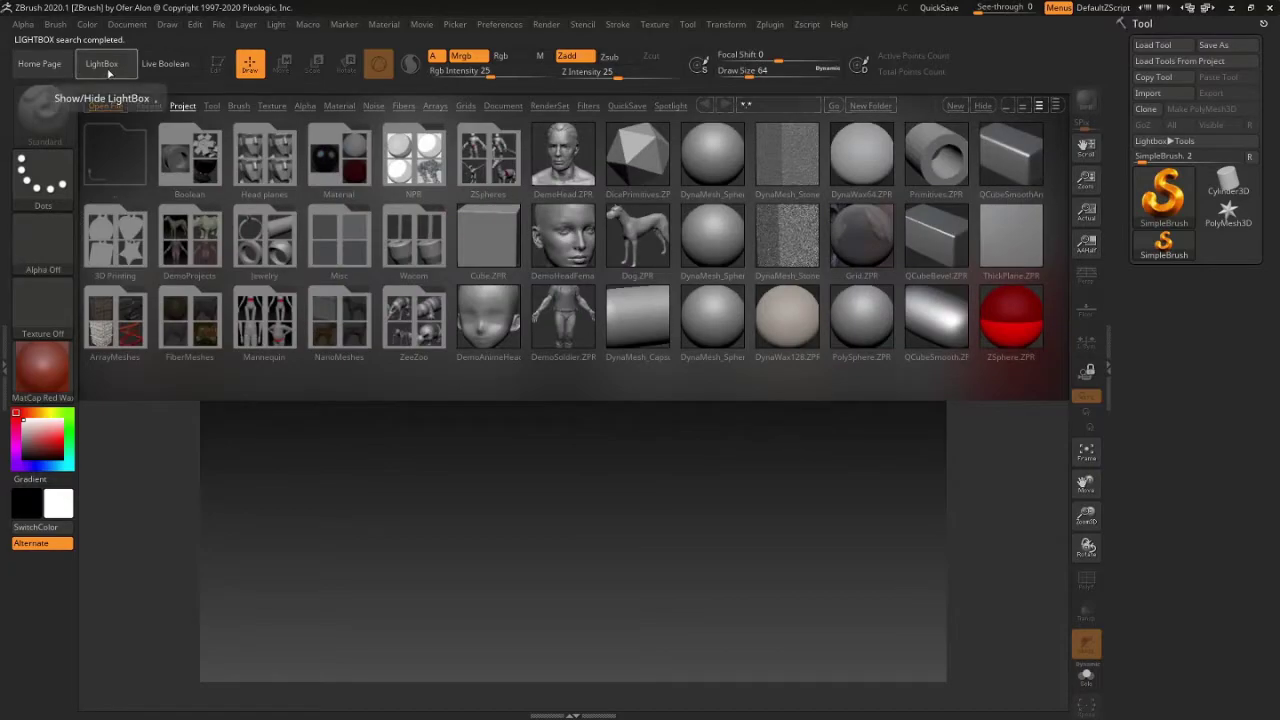
click(104, 65)
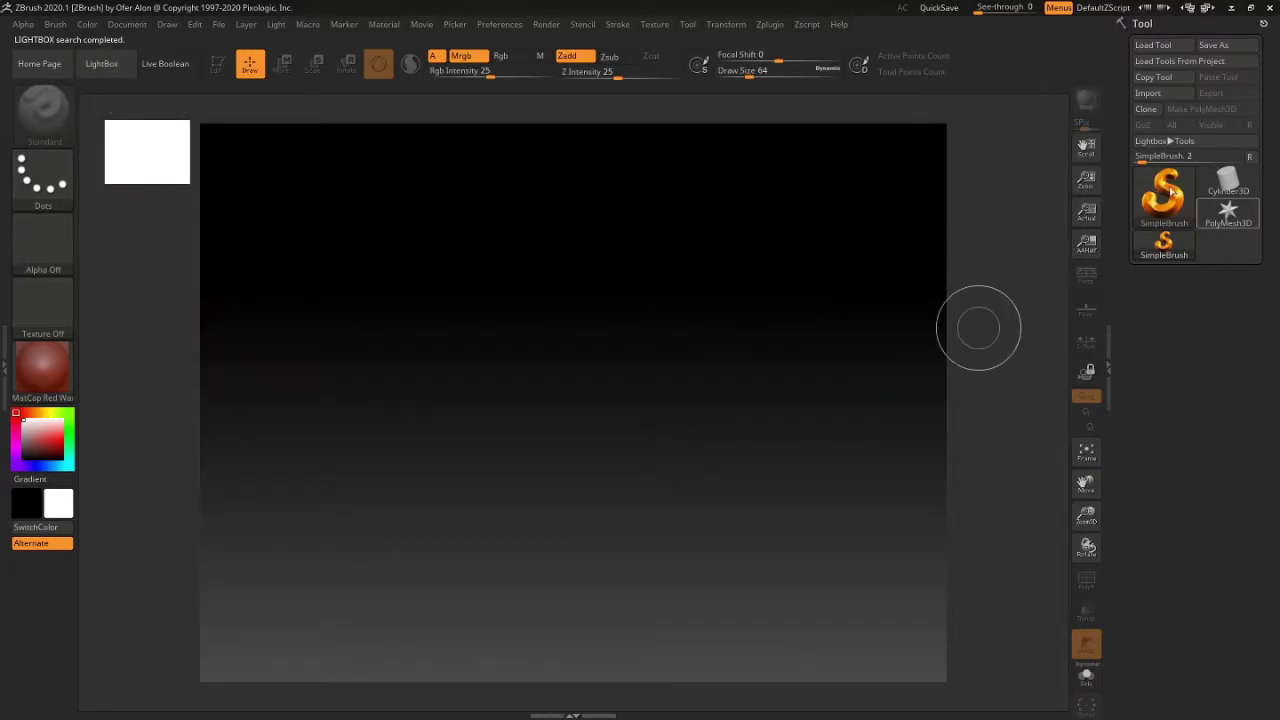
click(1163, 192)
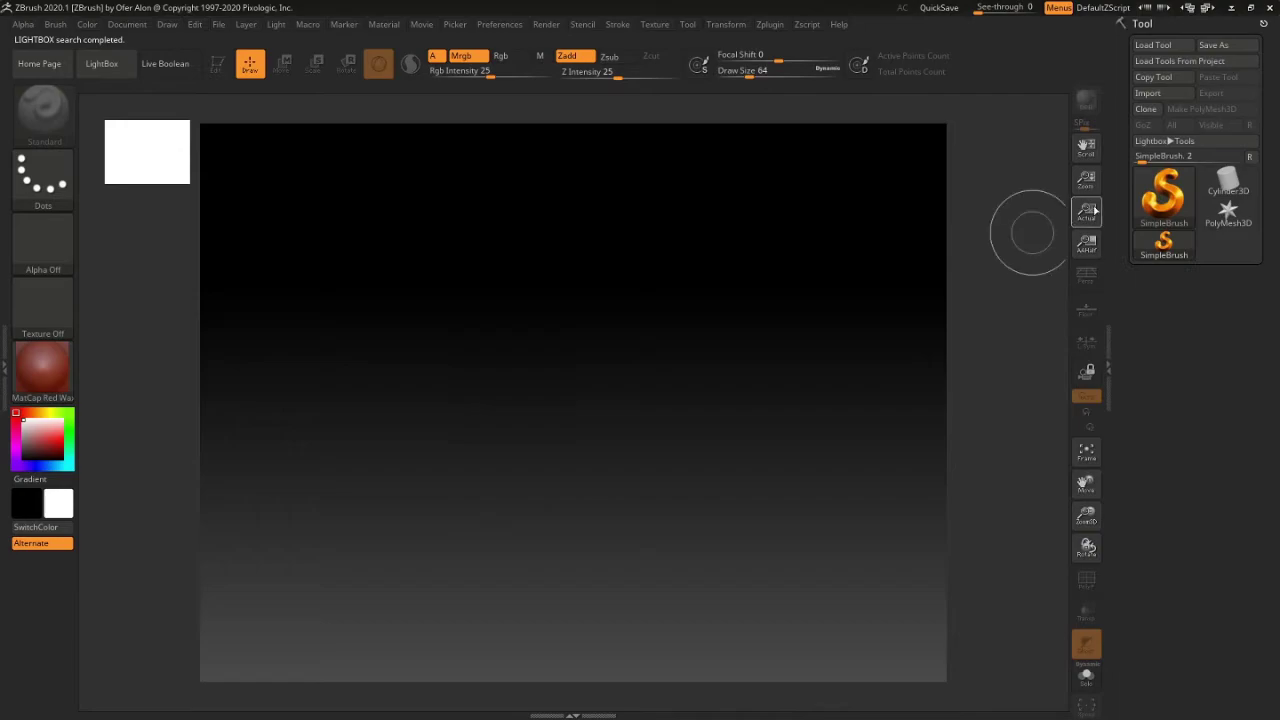
click(1163, 192)
click(518, 257)
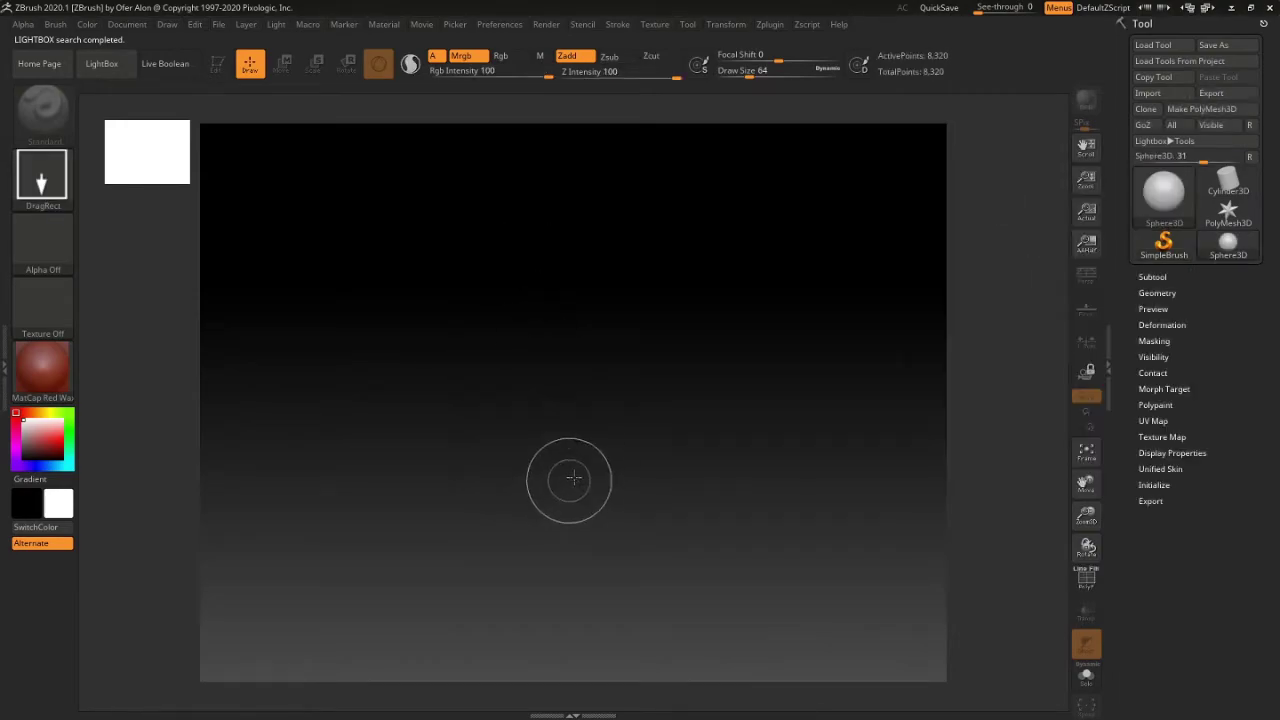
drag(584, 395, 590, 590)
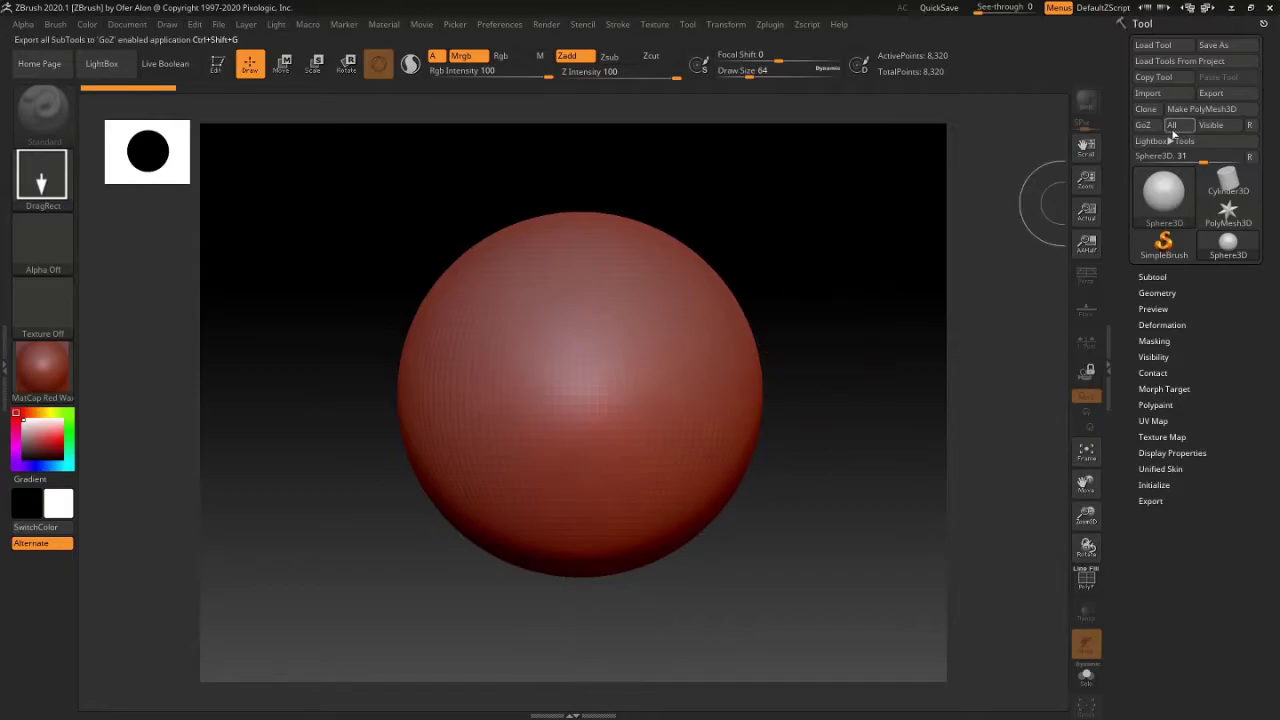
Step: Put the sphere into Edit mode and convert it to PolyMesh3D (PM3D_Sphere3D_1)
key(t)
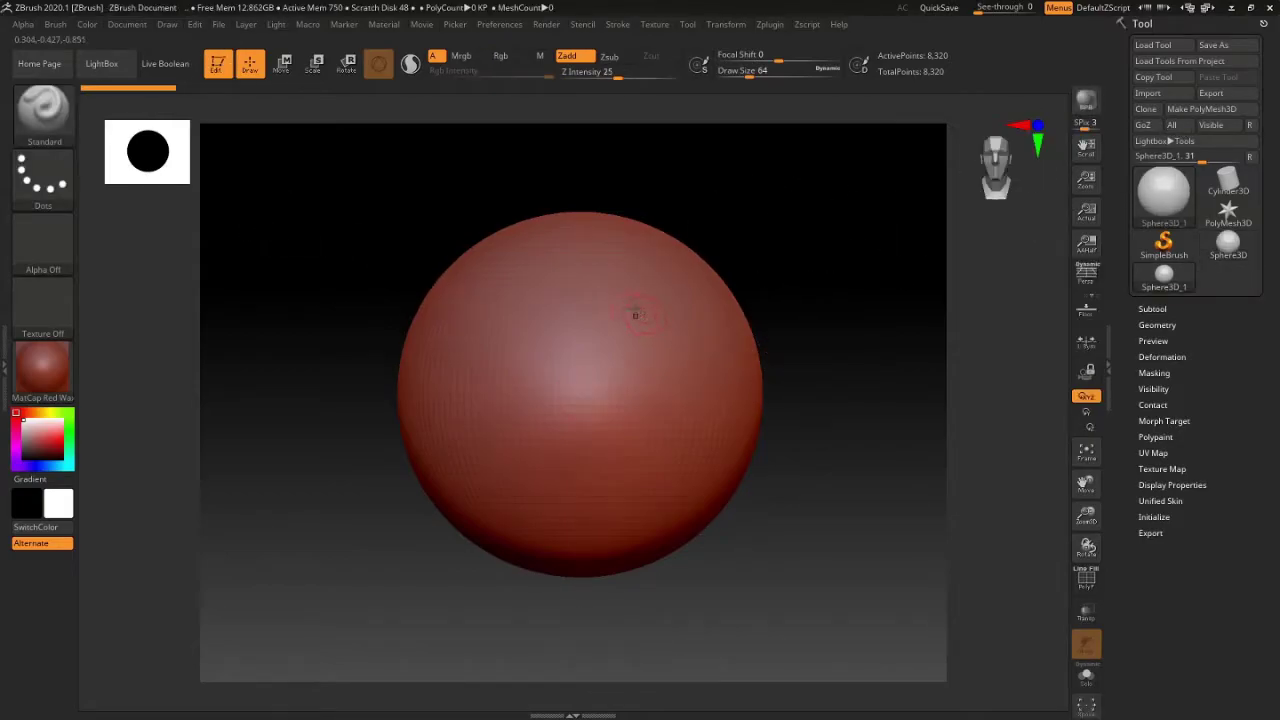
ctrl+right_drag(635, 315, 618, 341)
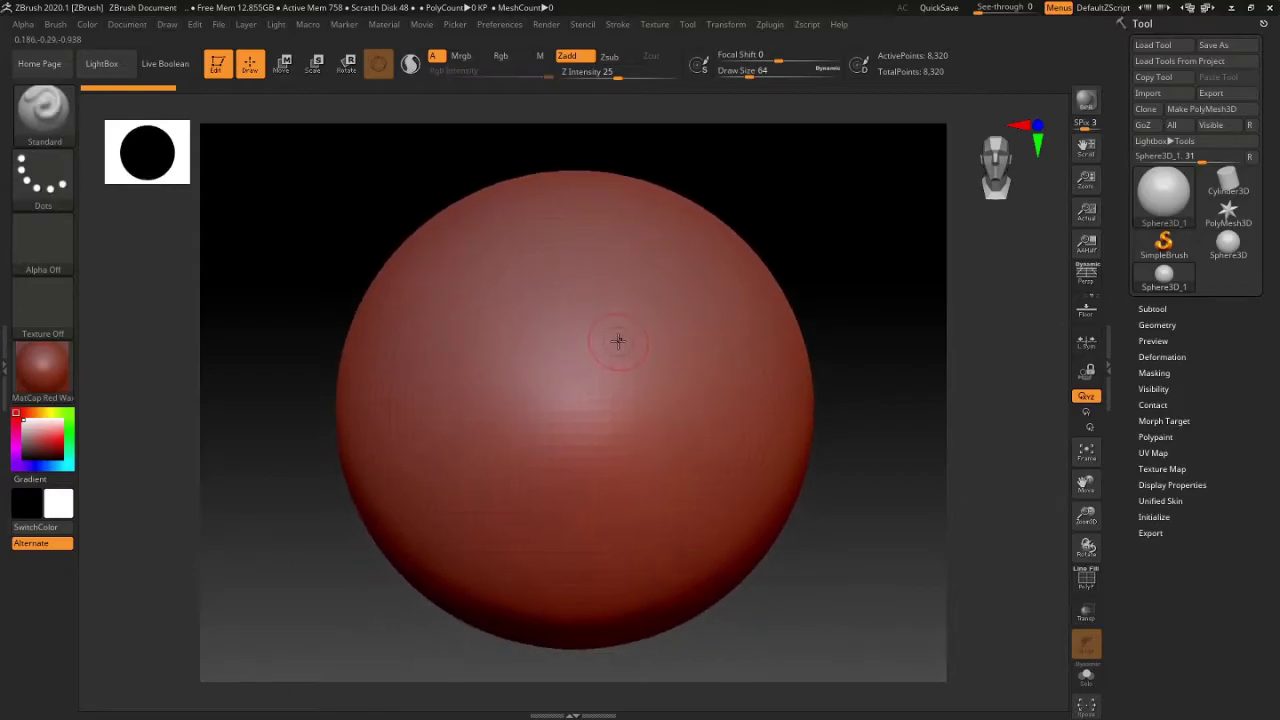
ctrl+right_drag(709, 294, 769, 275)
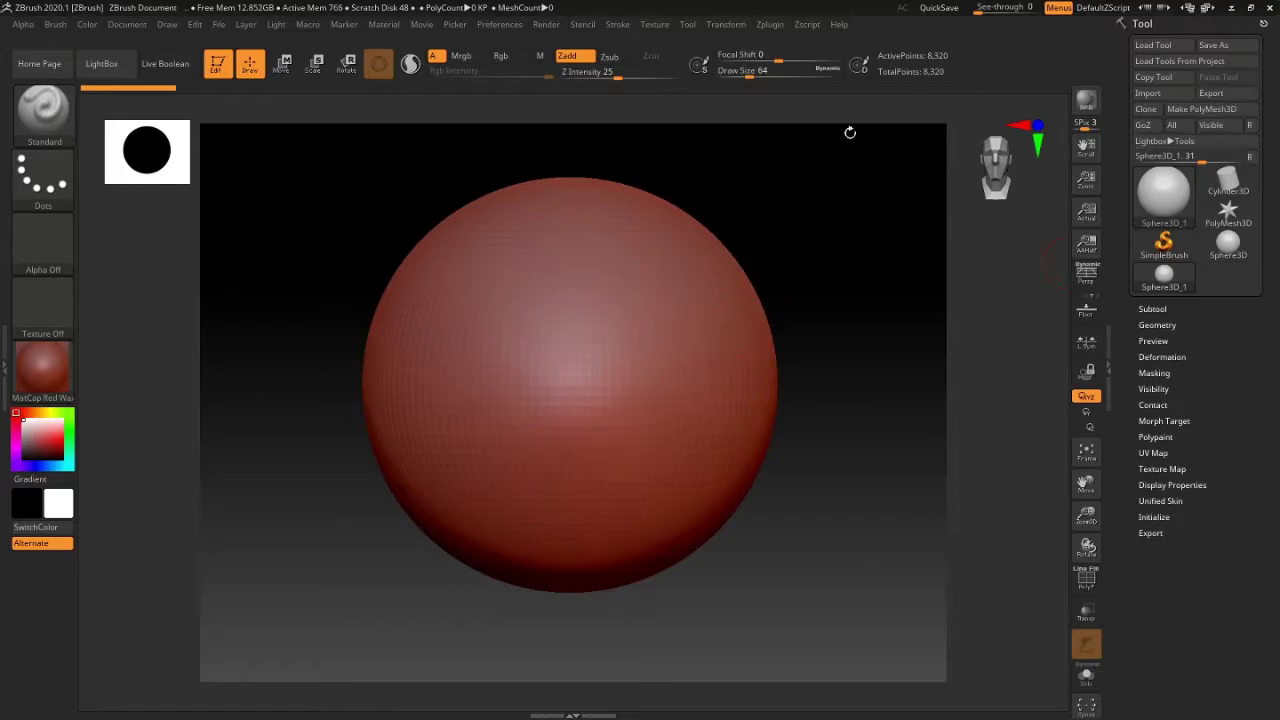
click(1198, 115)
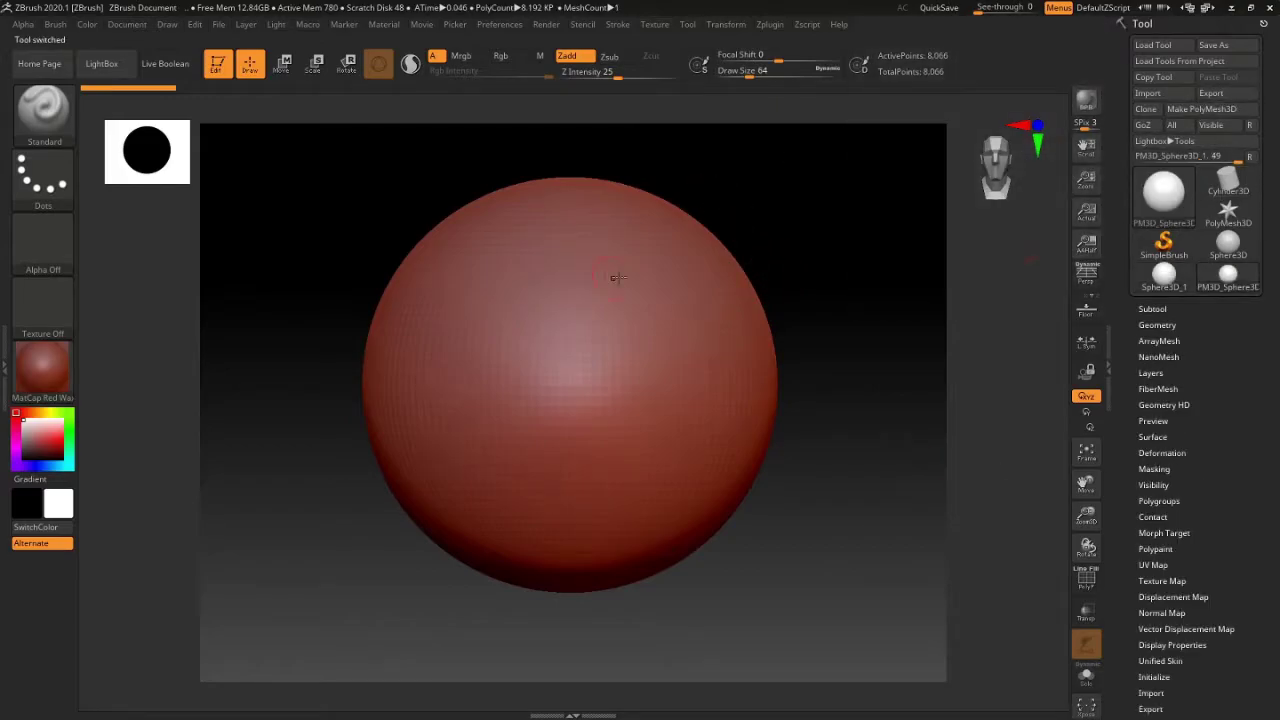
drag(790, 250, 769, 267)
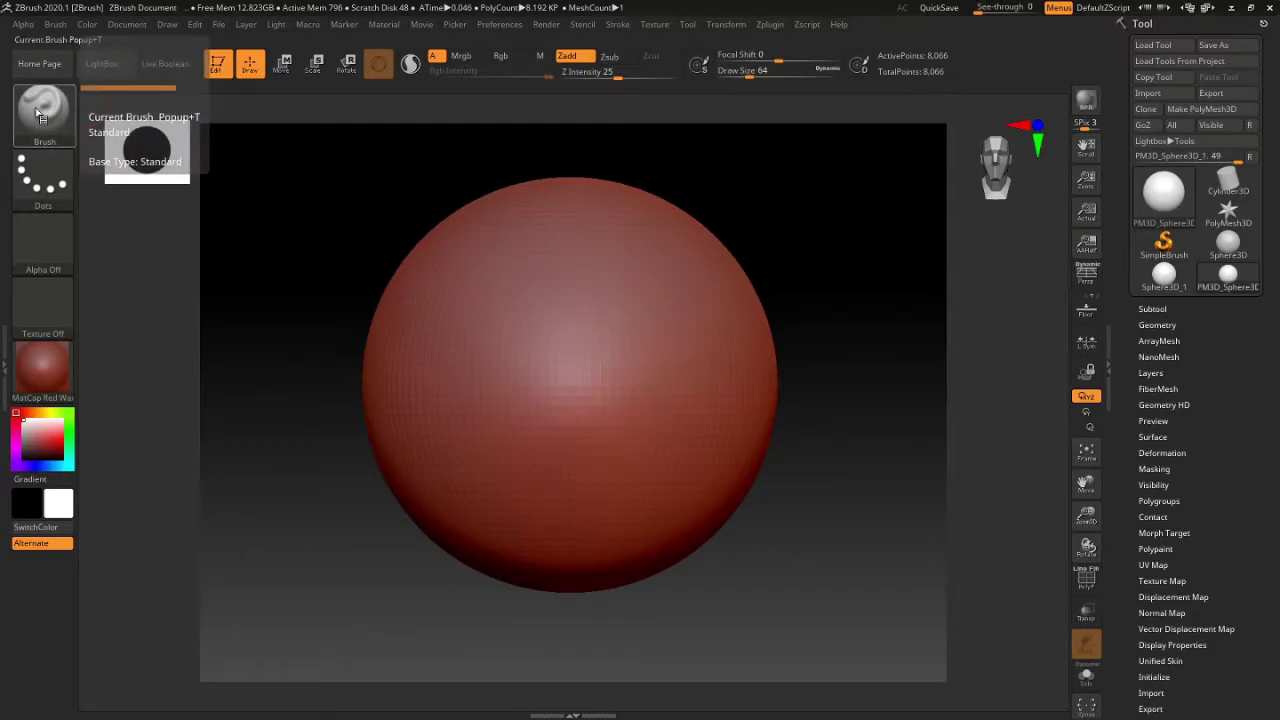
click(41, 116)
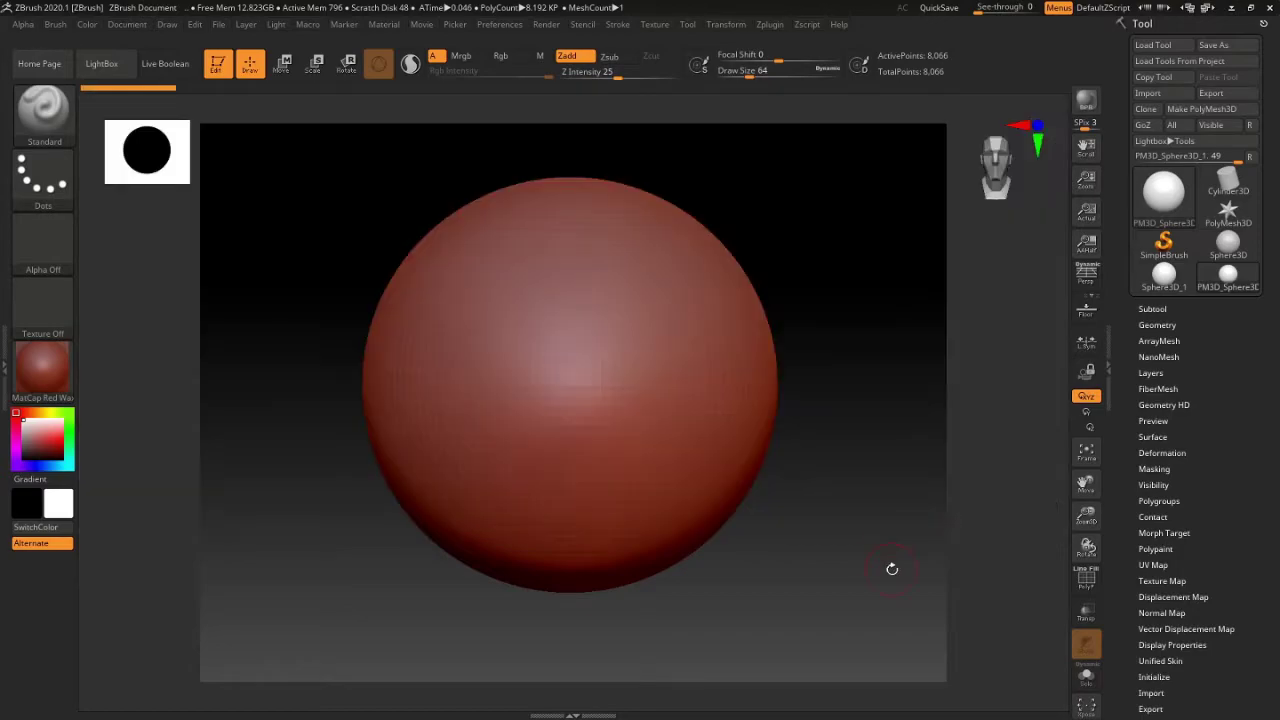
click(41, 116)
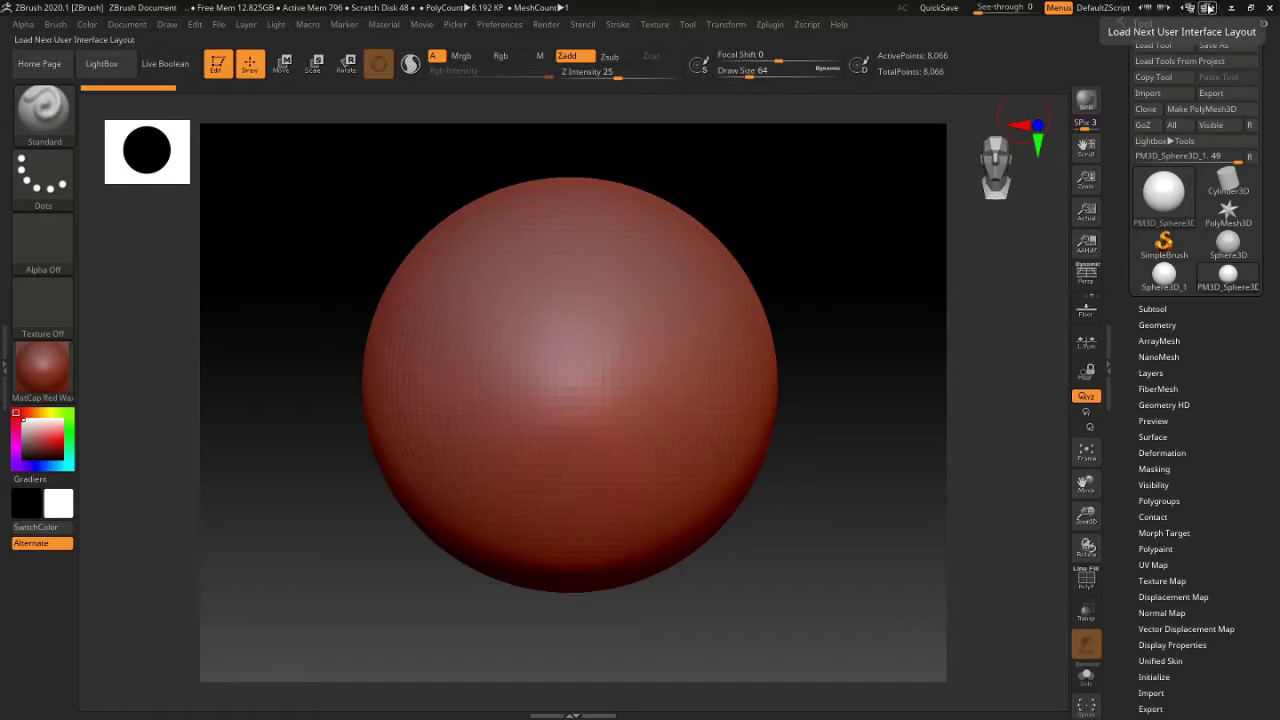
Step: Cycle to the compact_UI_brush_materials layout with the brush and MatCap shelf
click(1208, 8)
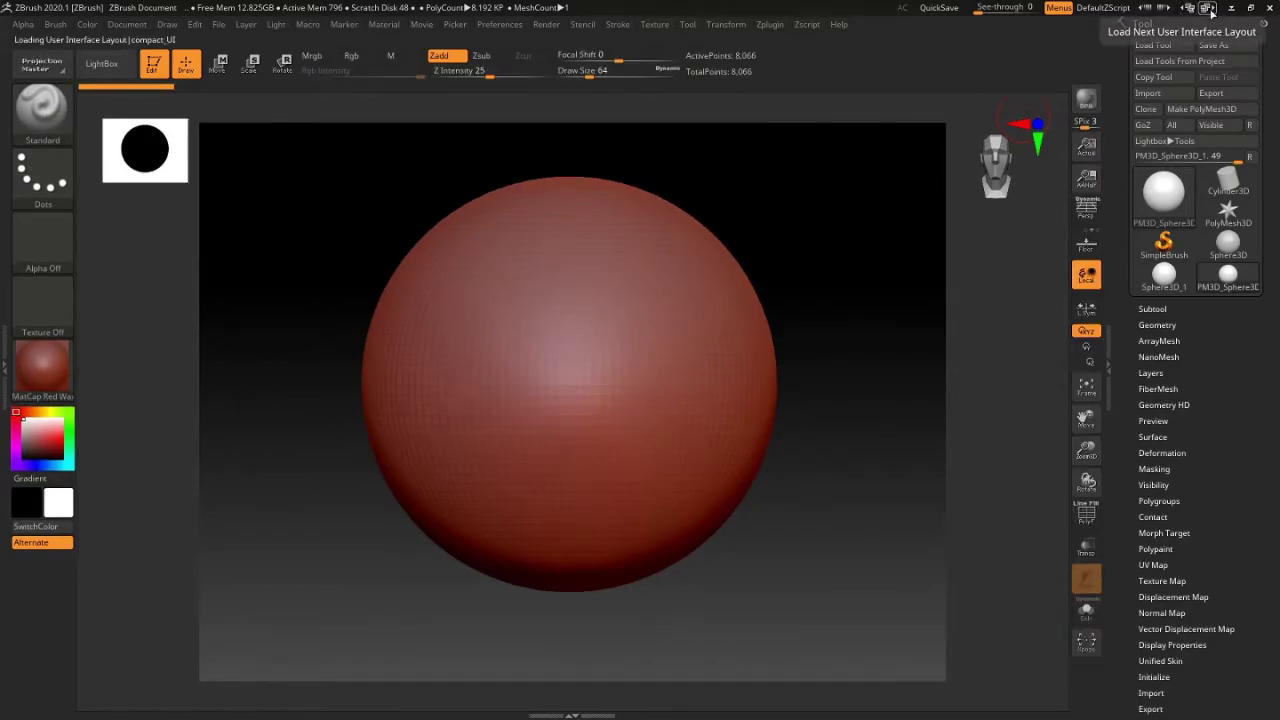
click(1208, 8)
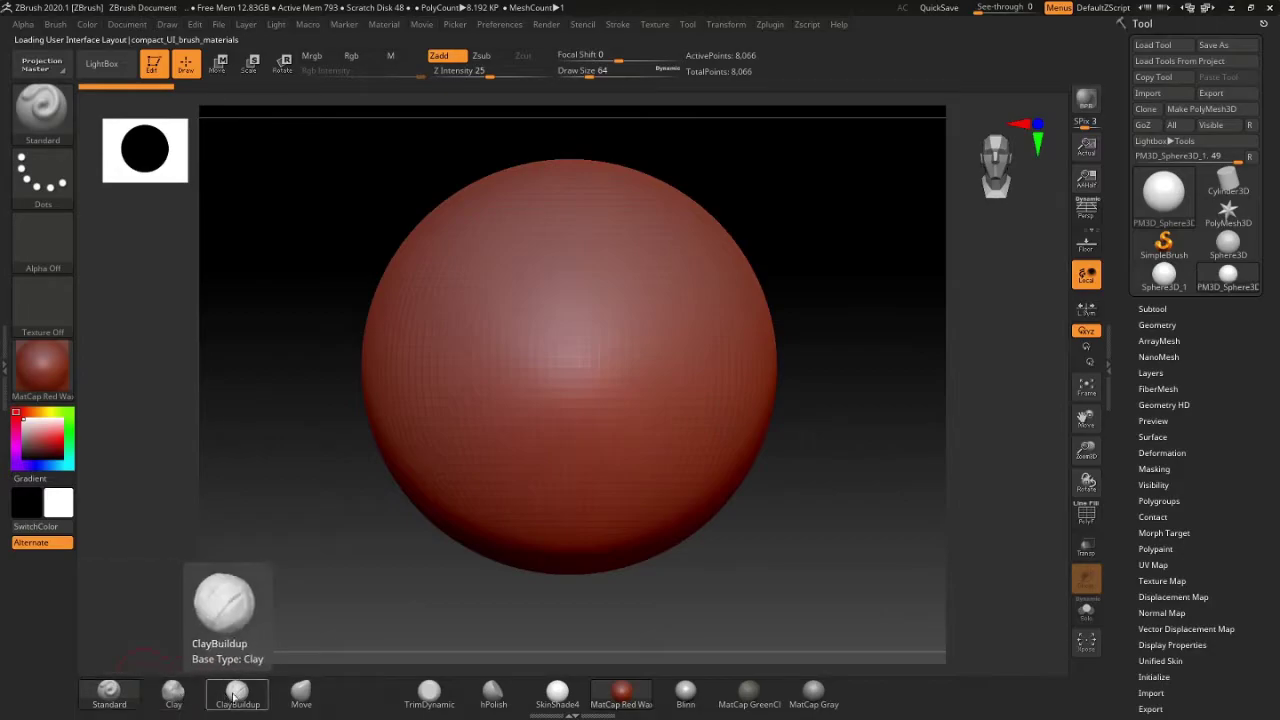
Step: Choose DamStandard from the brush picker as the active brush
click(494, 701)
key(b)
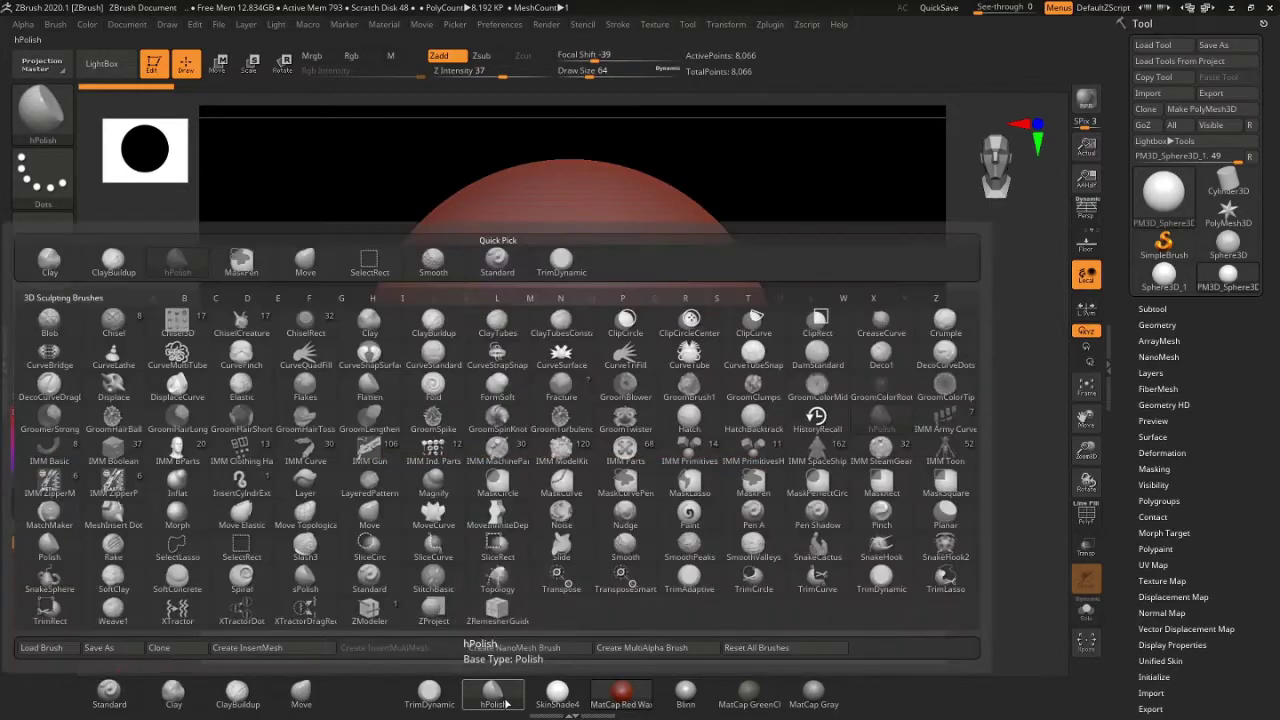
click(812, 366)
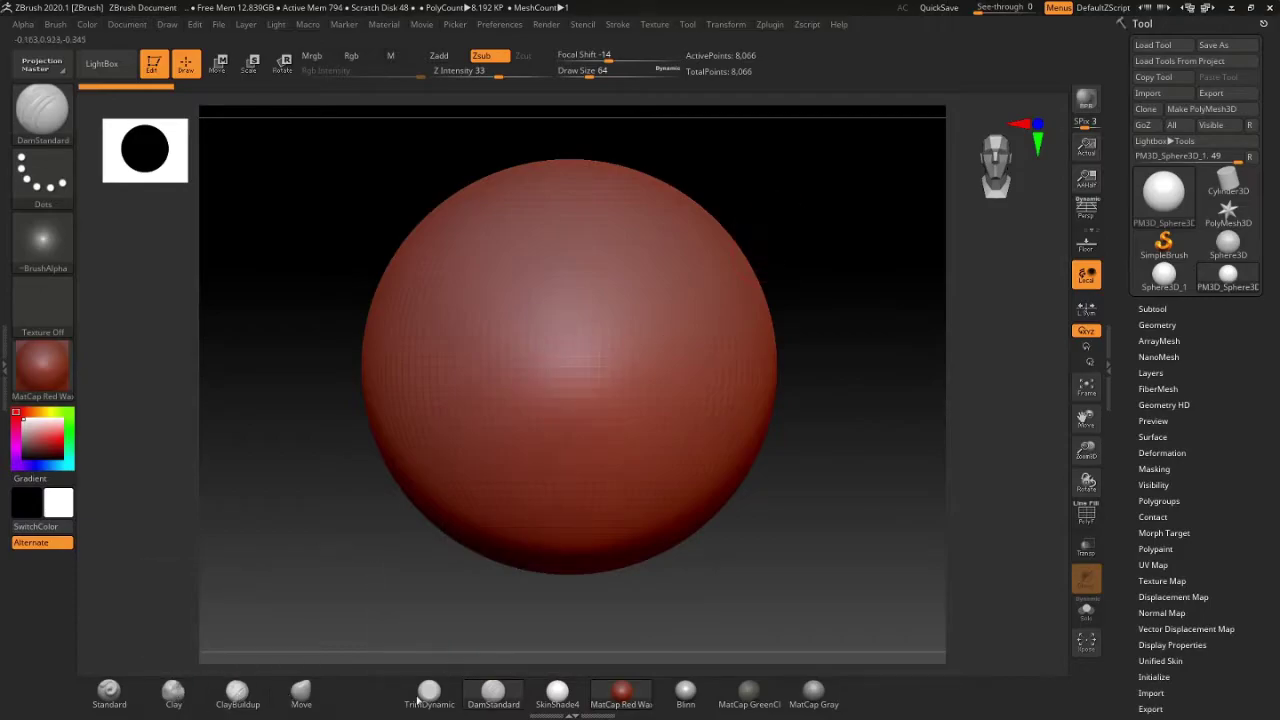
Step: Select the Move brush at Draw Size 372, then test a pull and undo it
click(316, 693)
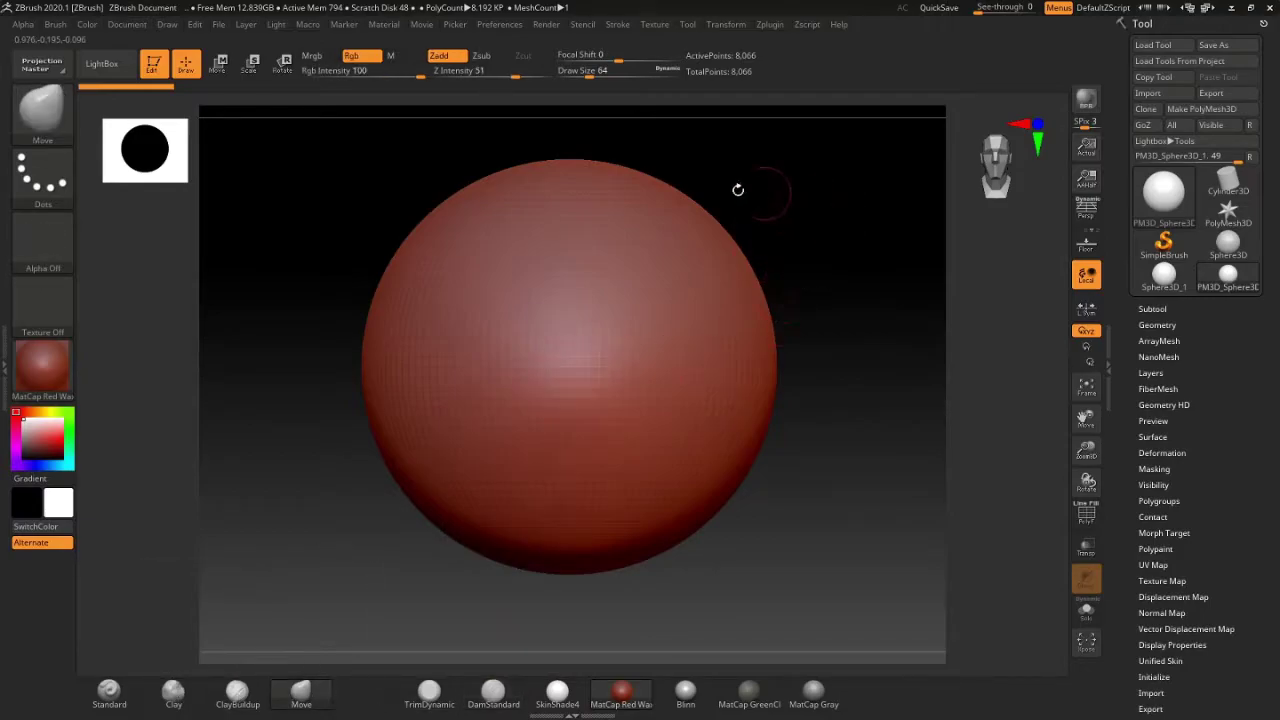
right_click(795, 247)
drag(795, 247, 837, 255)
drag(760, 318, 776, 352)
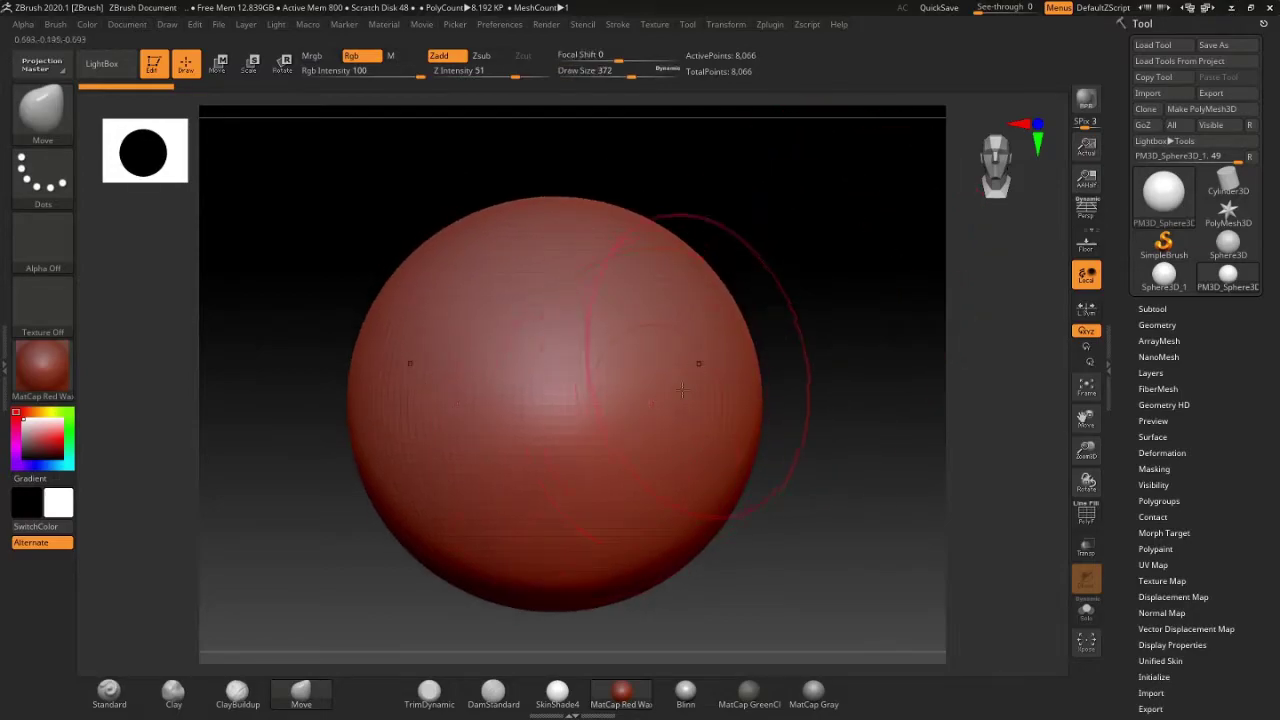
key(ctrl+z)
key(ctrl+z)
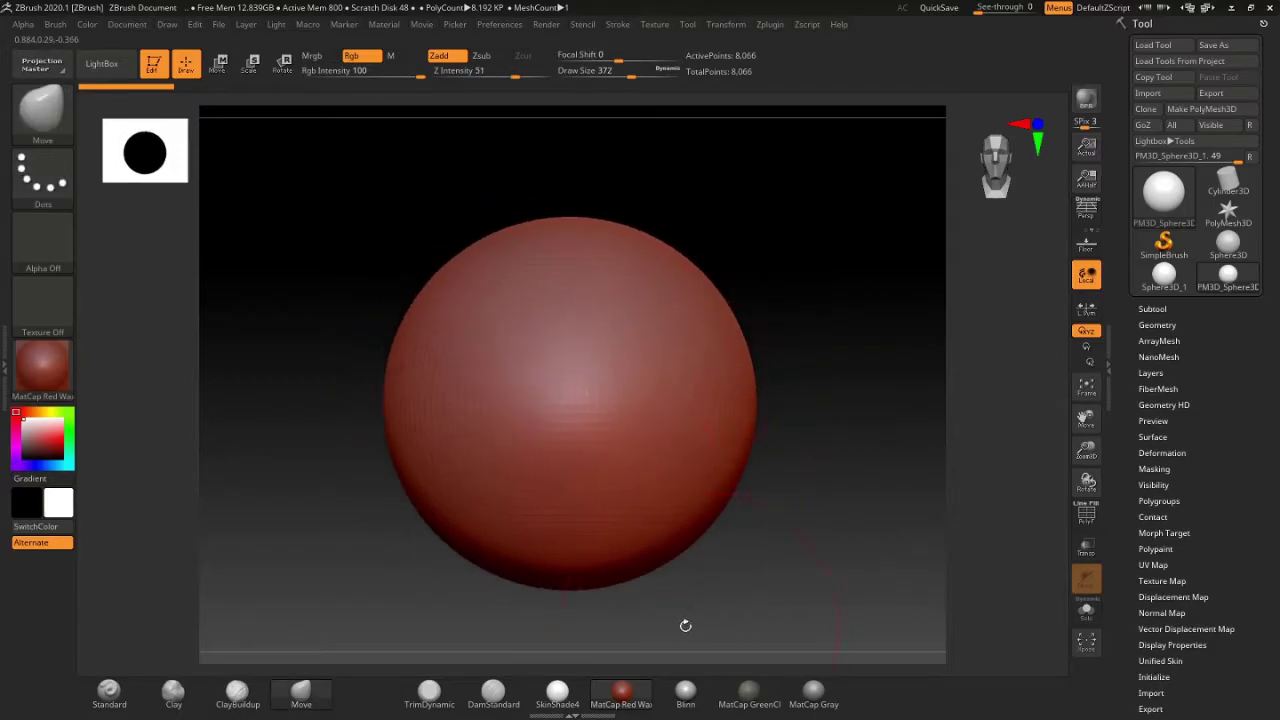
click(621, 694)
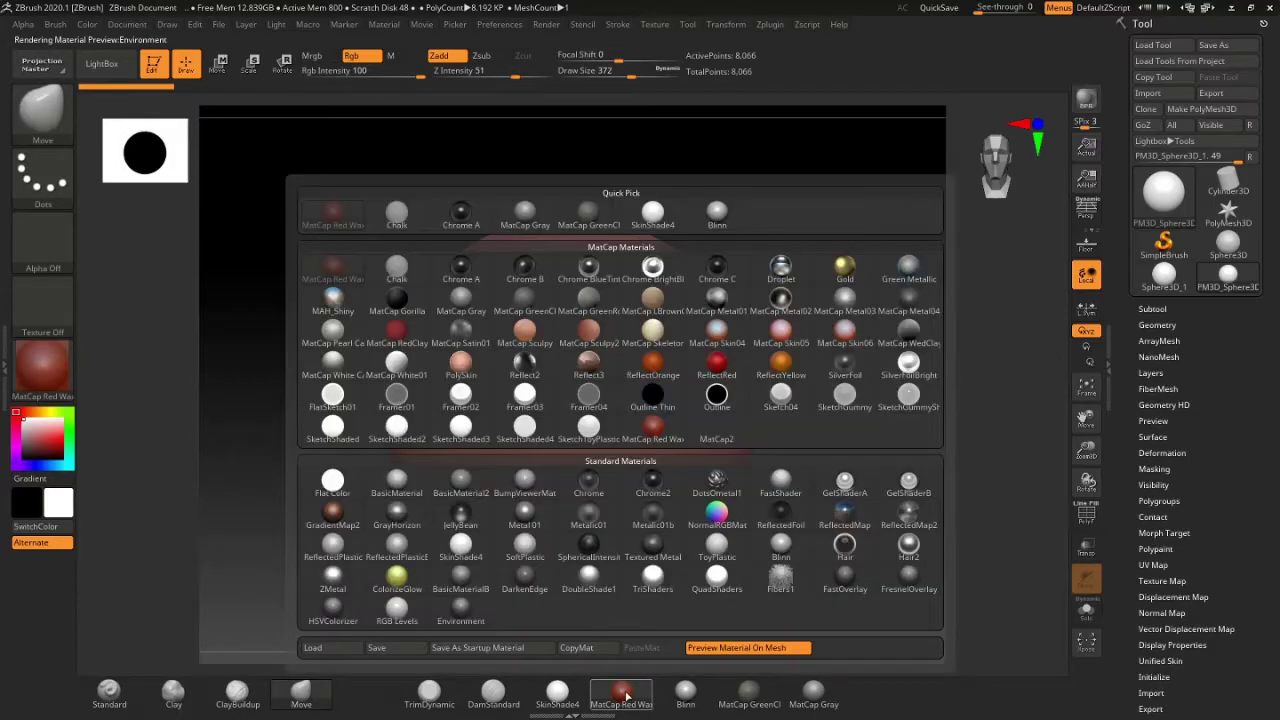
Step: Apply MatCap Gray to the sphere and reframe it in the view
click(461, 300)
click(622, 694)
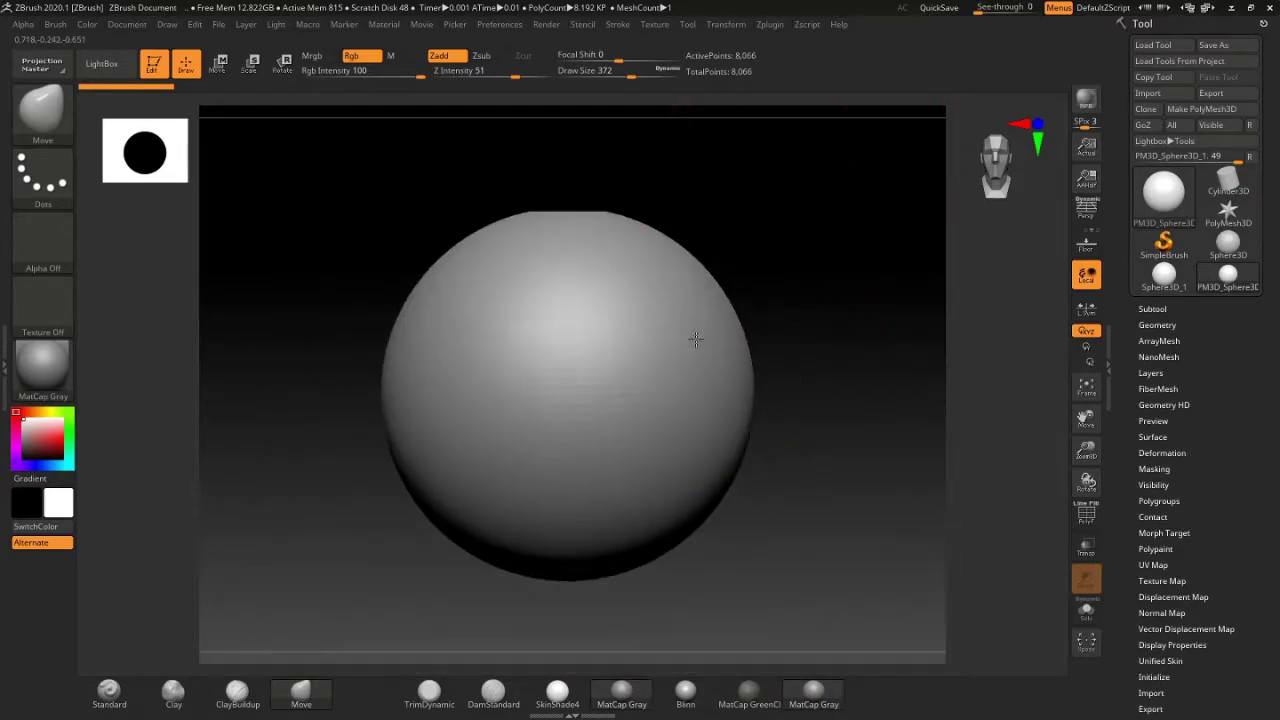
drag(694, 337, 694, 300)
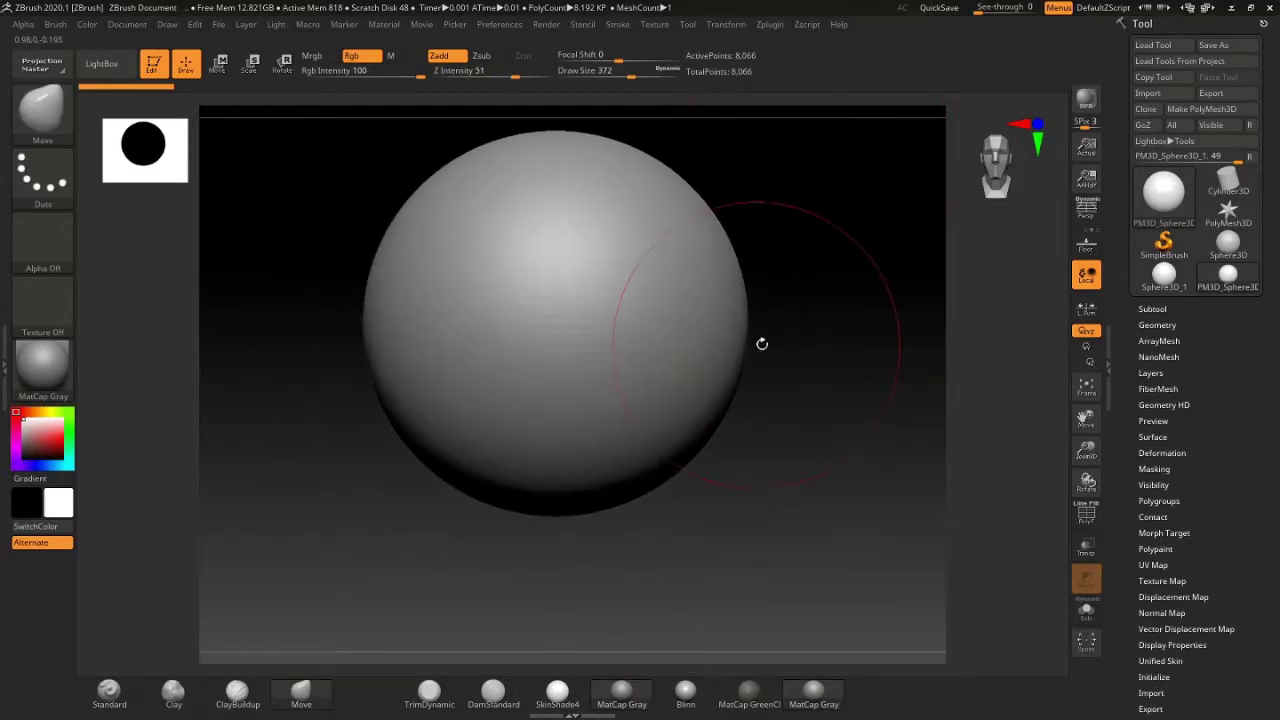
mouse_move(763, 343)
mouse_down()
mouse_move(692, 344)
mouse_move(652, 400)
mouse_move(247, 706)
mouse_up()
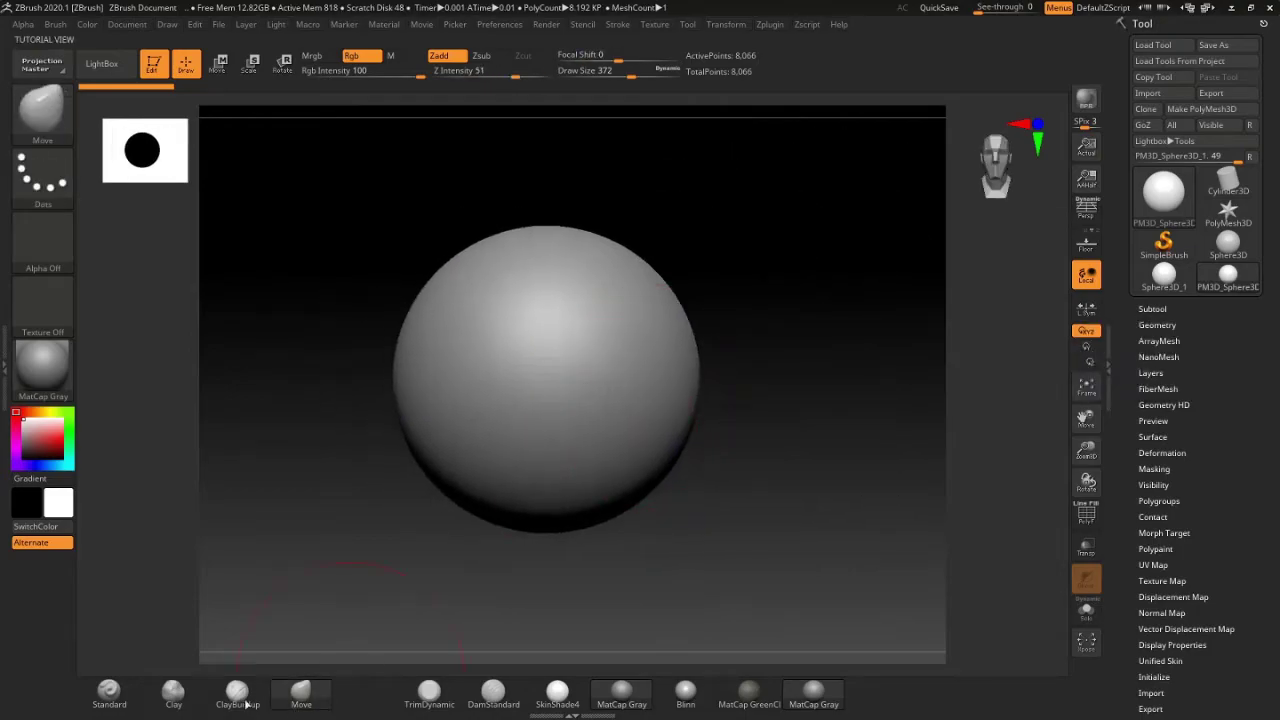
click(173, 692)
drag(515, 458, 530, 466)
key(ctrl+z)
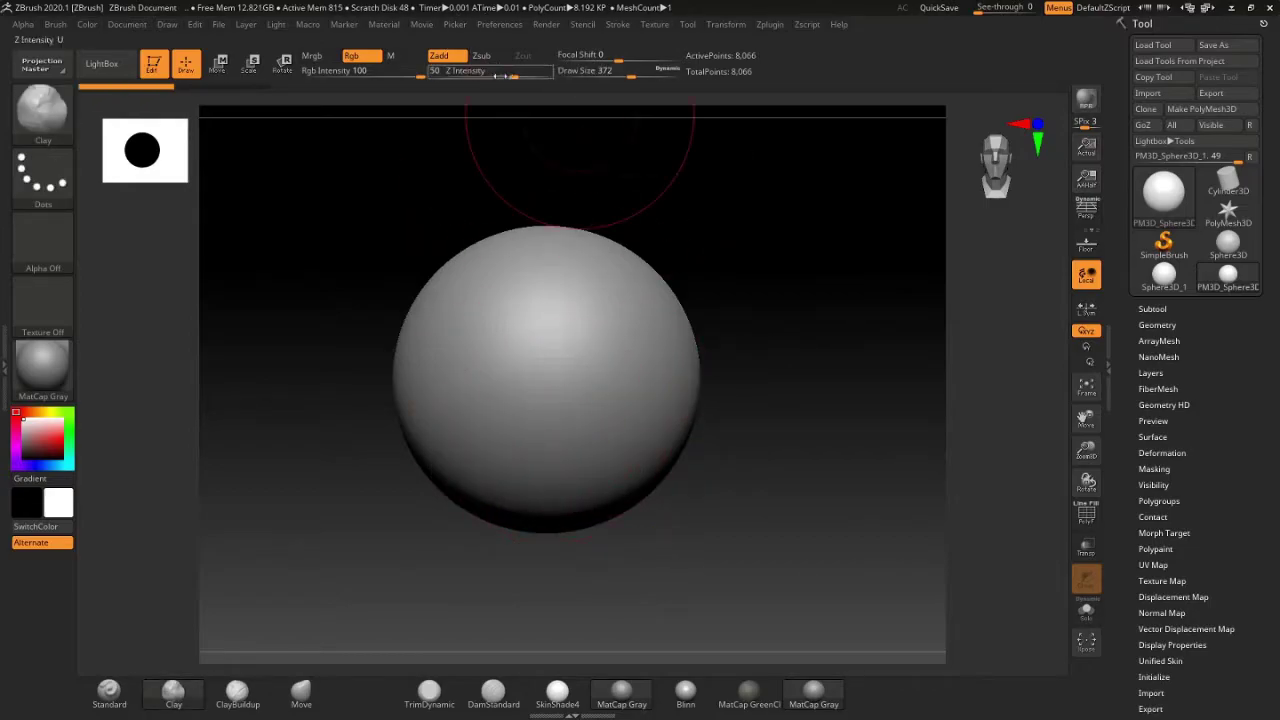
drag(497, 76, 451, 89)
drag(631, 76, 606, 76)
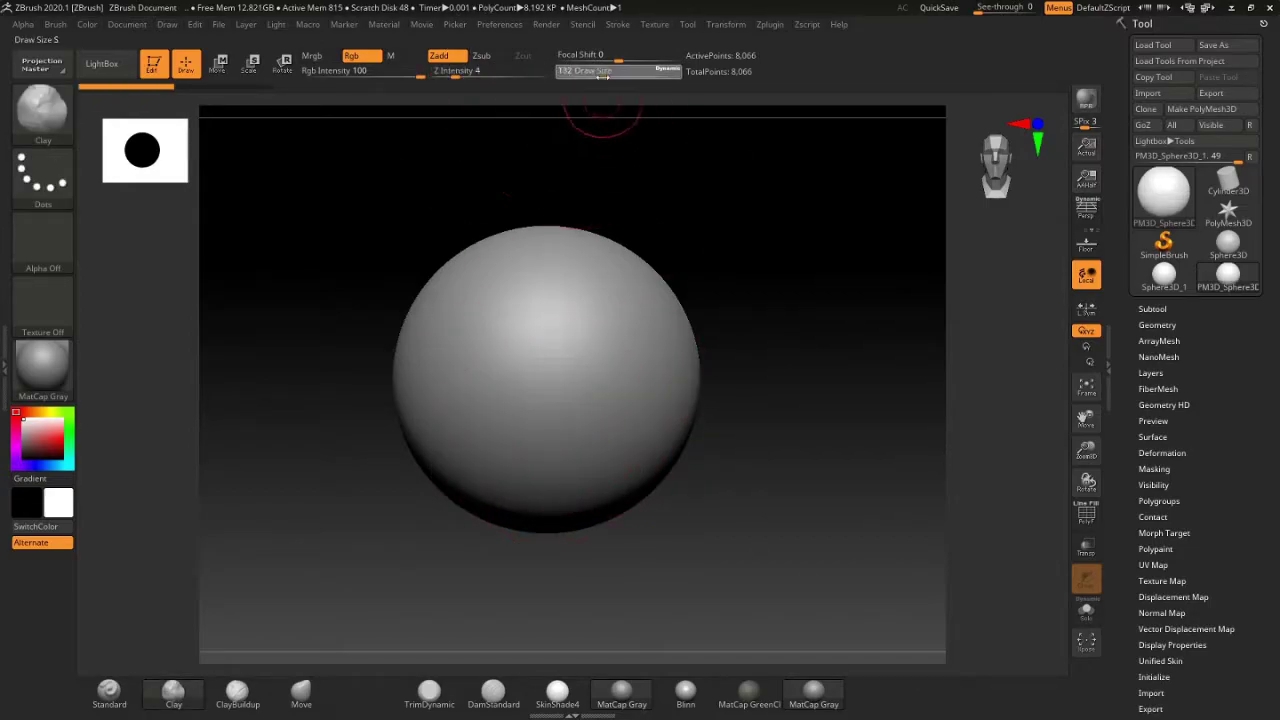
drag(547, 325, 615, 374)
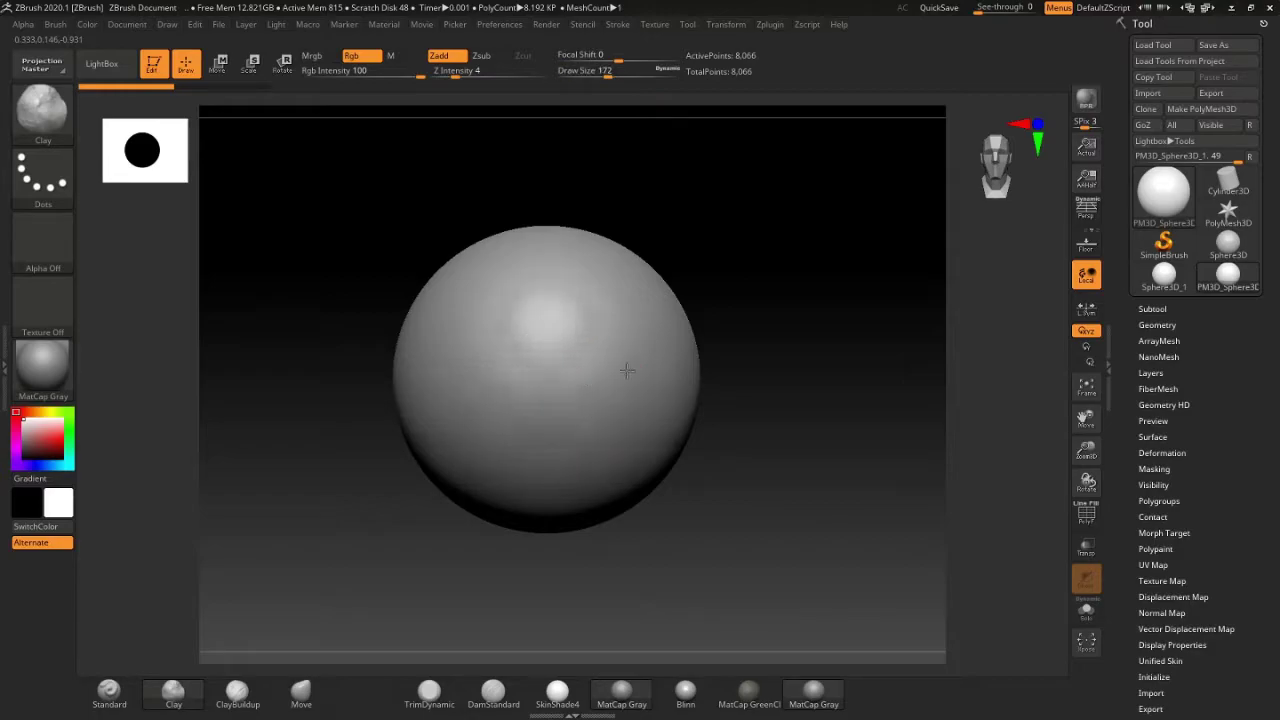
alt+right_drag(627, 371, 744, 378)
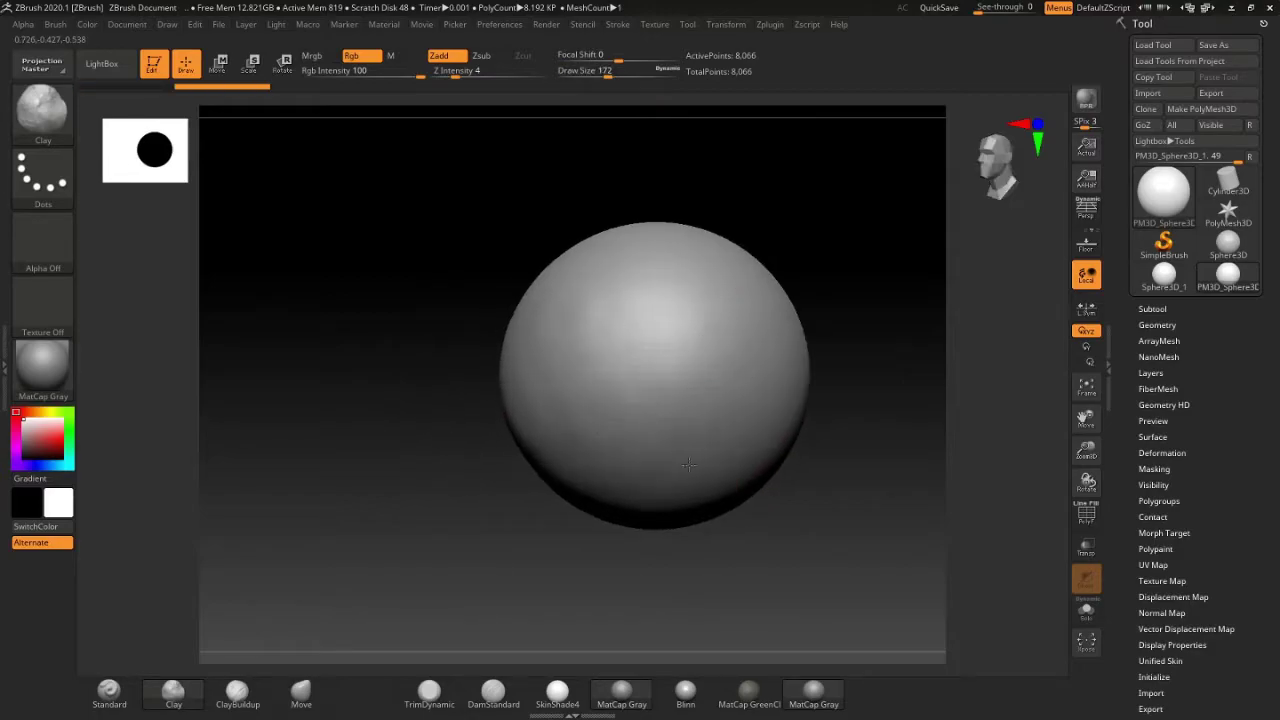
alt+right_drag(688, 464, 545, 418)
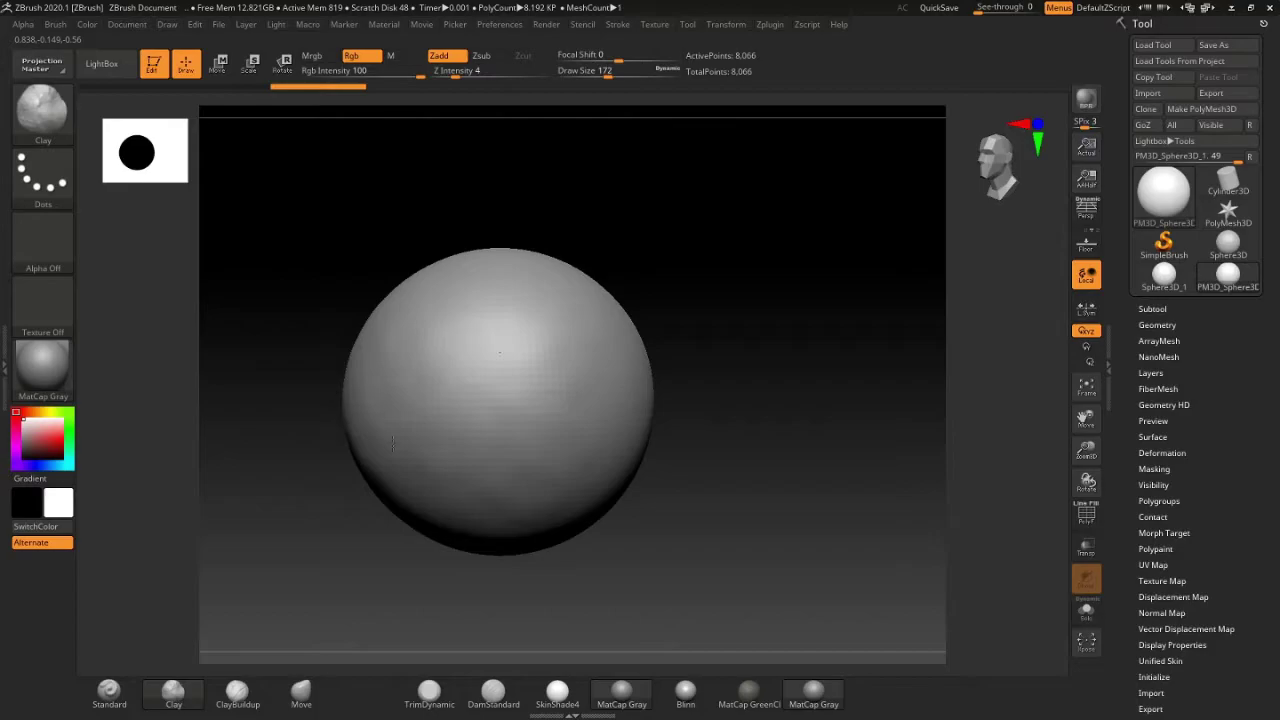
alt+right_drag(503, 519, 508, 358)
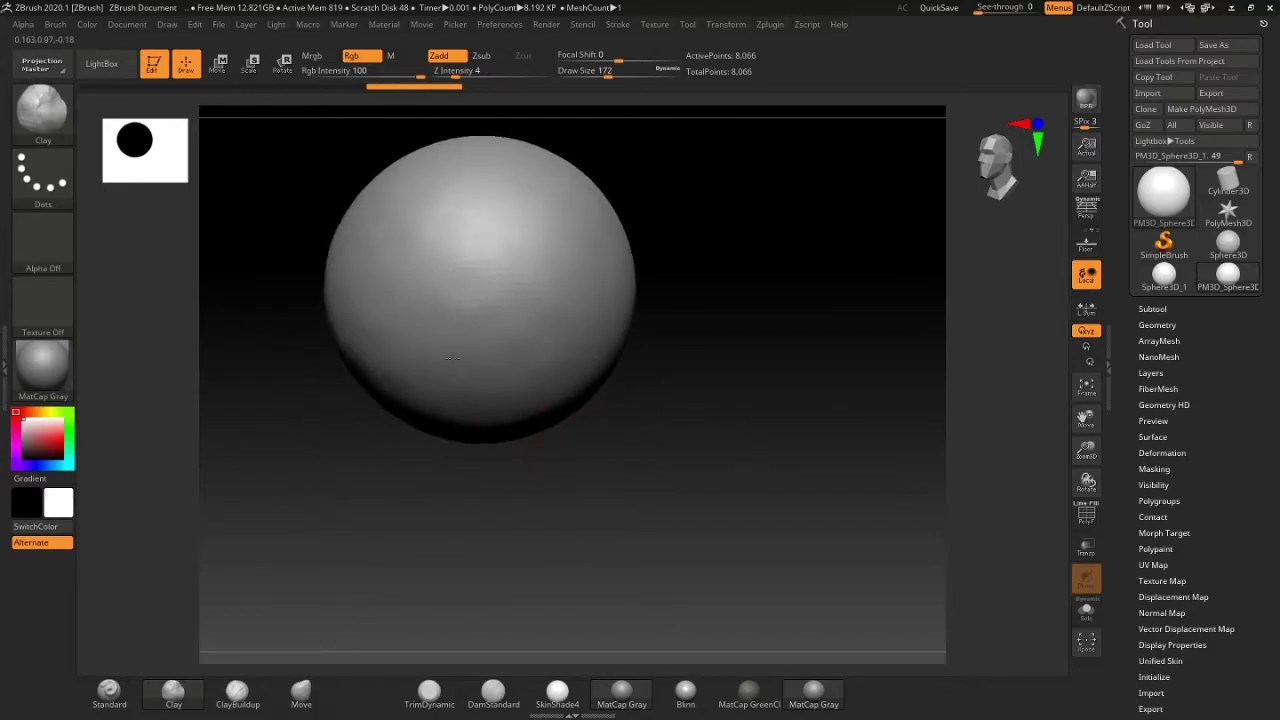
mouse_move(490, 280)
alt+right_down()
mouse_move(616, 214)
mouse_move(560, 371)
alt+right_up()
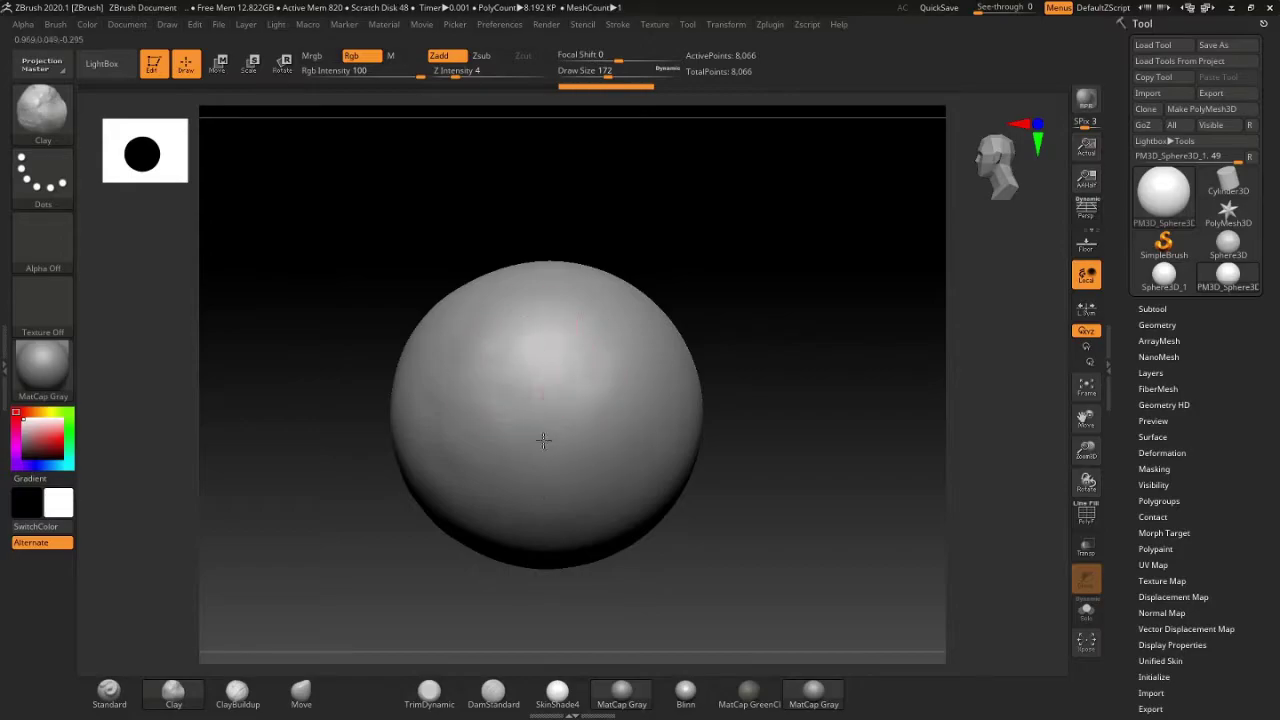
mouse_move(591, 343)
alt+right_down()
mouse_move(599, 323)
mouse_move(577, 357)
alt+right_up()
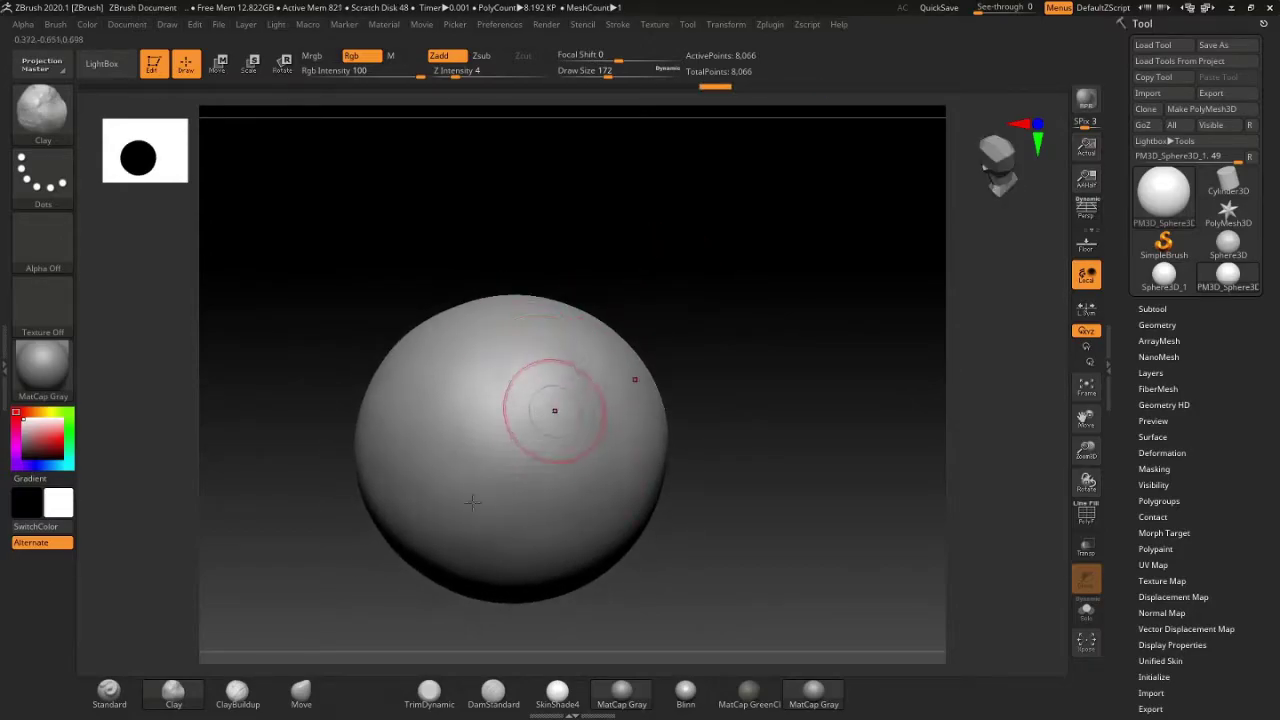
mouse_move(562, 456)
right_down()
mouse_move(612, 408)
mouse_move(583, 437)
mouse_move(577, 360)
right_up()
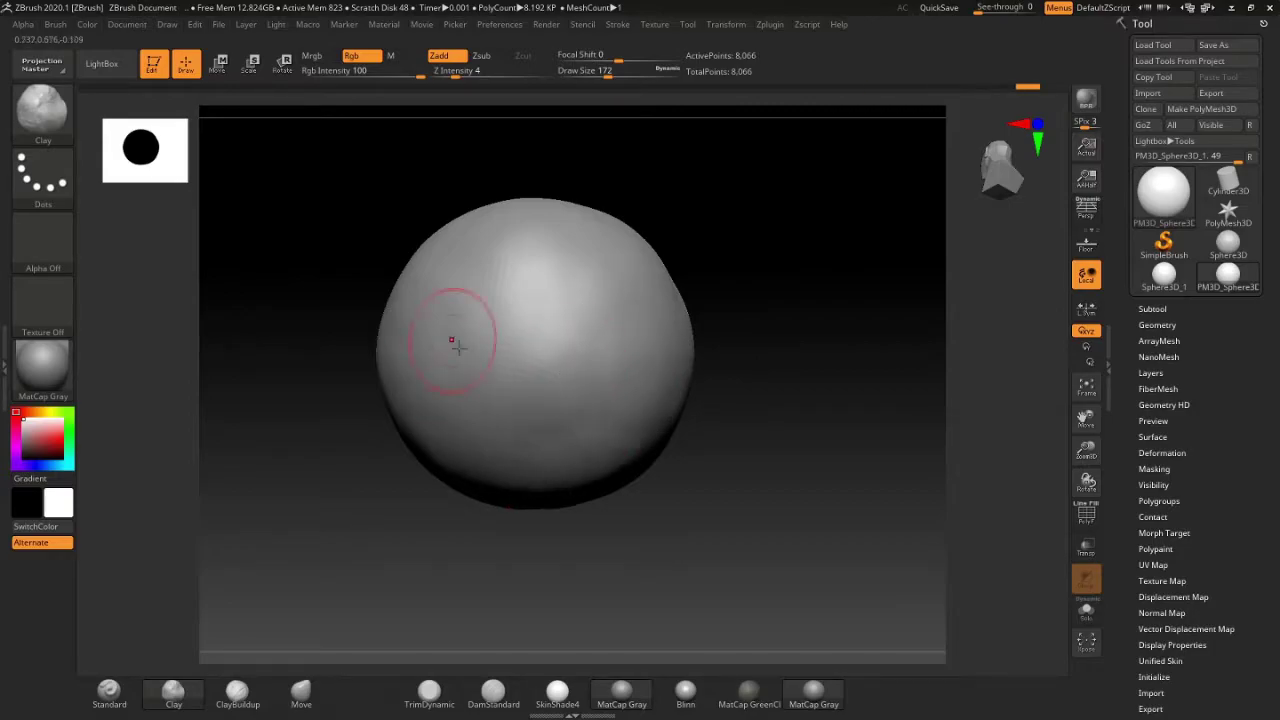
mouse_move(560, 314)
right_down()
mouse_move(563, 277)
mouse_move(643, 346)
right_up()
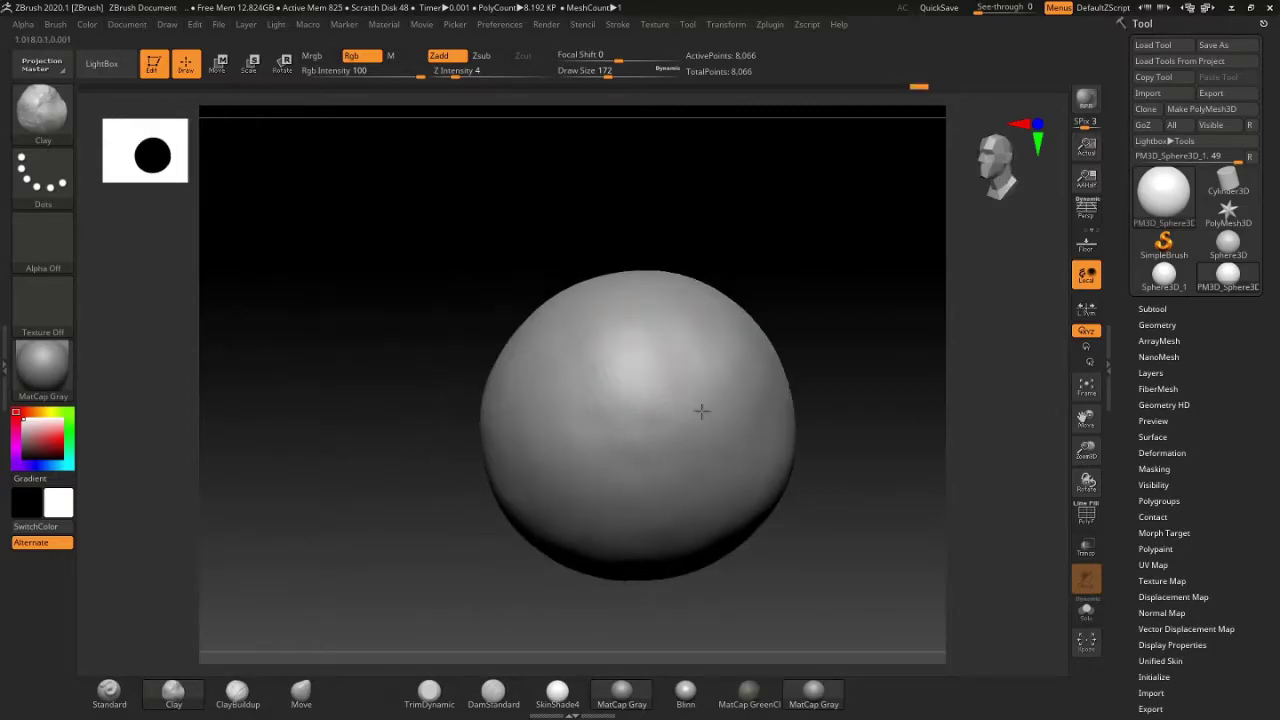
right_drag(740, 441, 614, 337)
right_drag(571, 400, 648, 346)
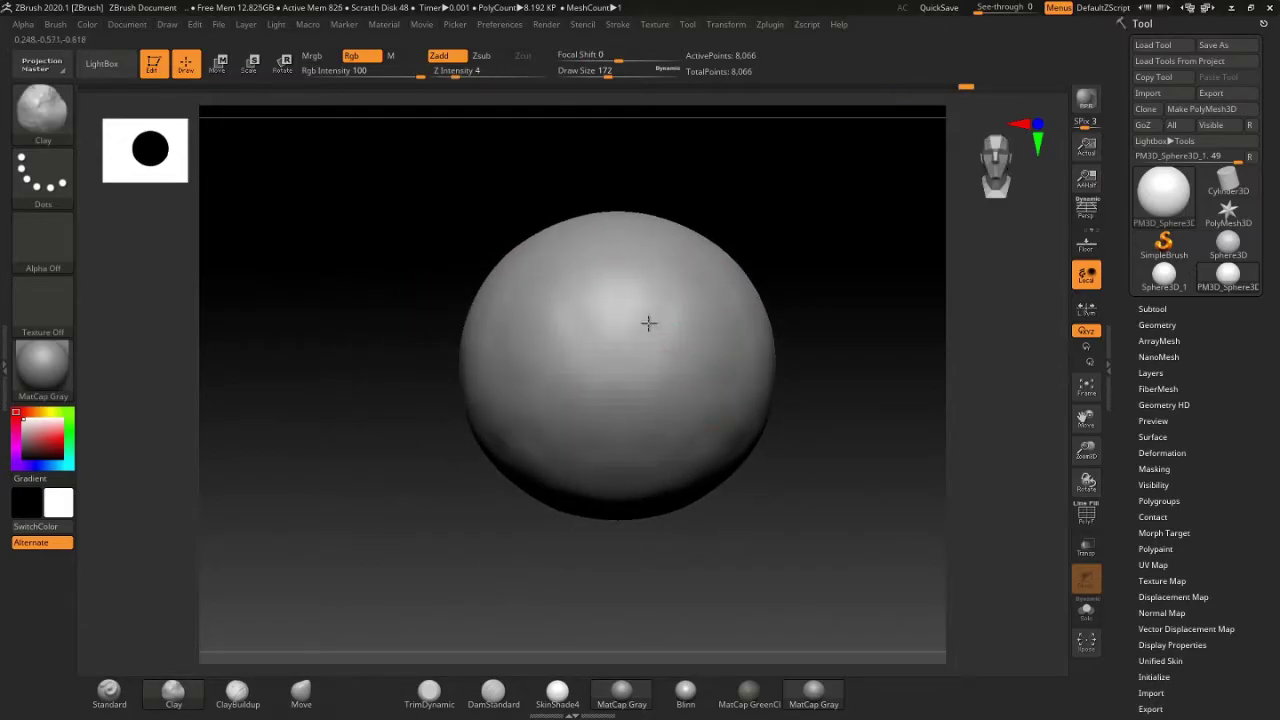
mouse_move(675, 468)
right_down()
mouse_move(686, 386)
mouse_move(613, 430)
right_up()
mouse_move(653, 237)
right_down()
mouse_move(623, 257)
mouse_move(640, 251)
right_up()
right_drag(634, 326, 606, 298)
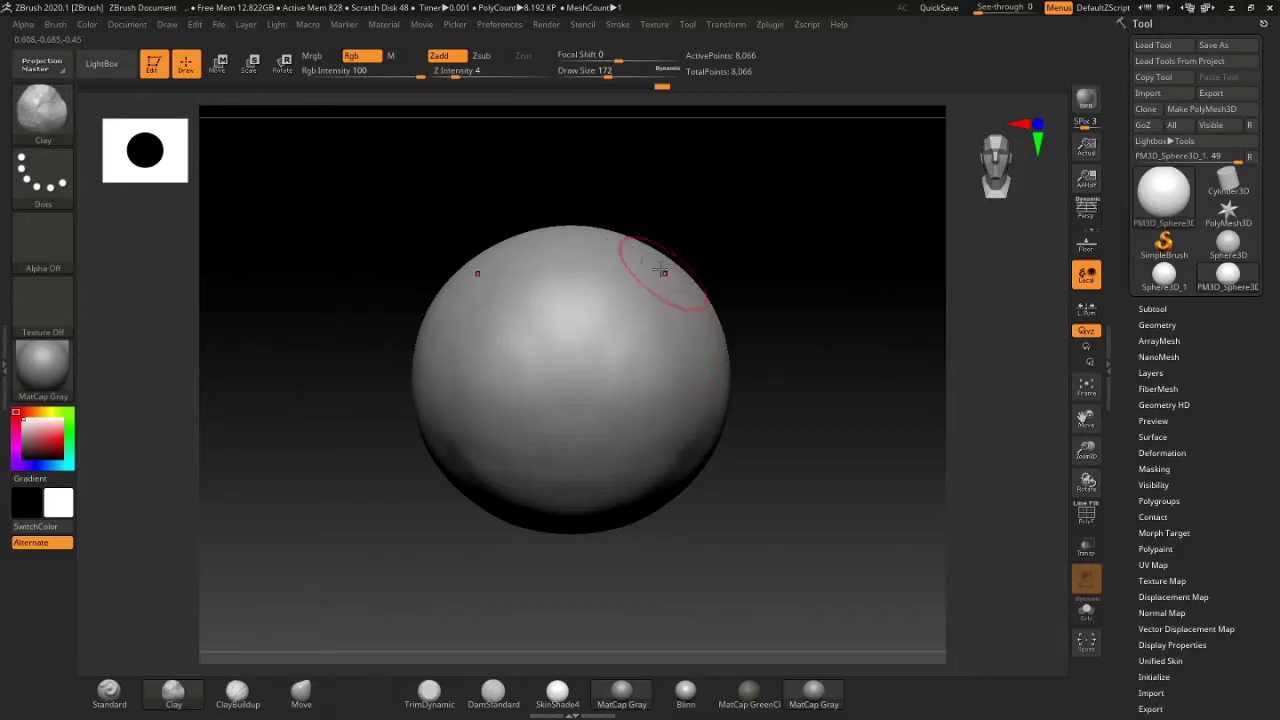
right_drag(650, 276, 674, 257)
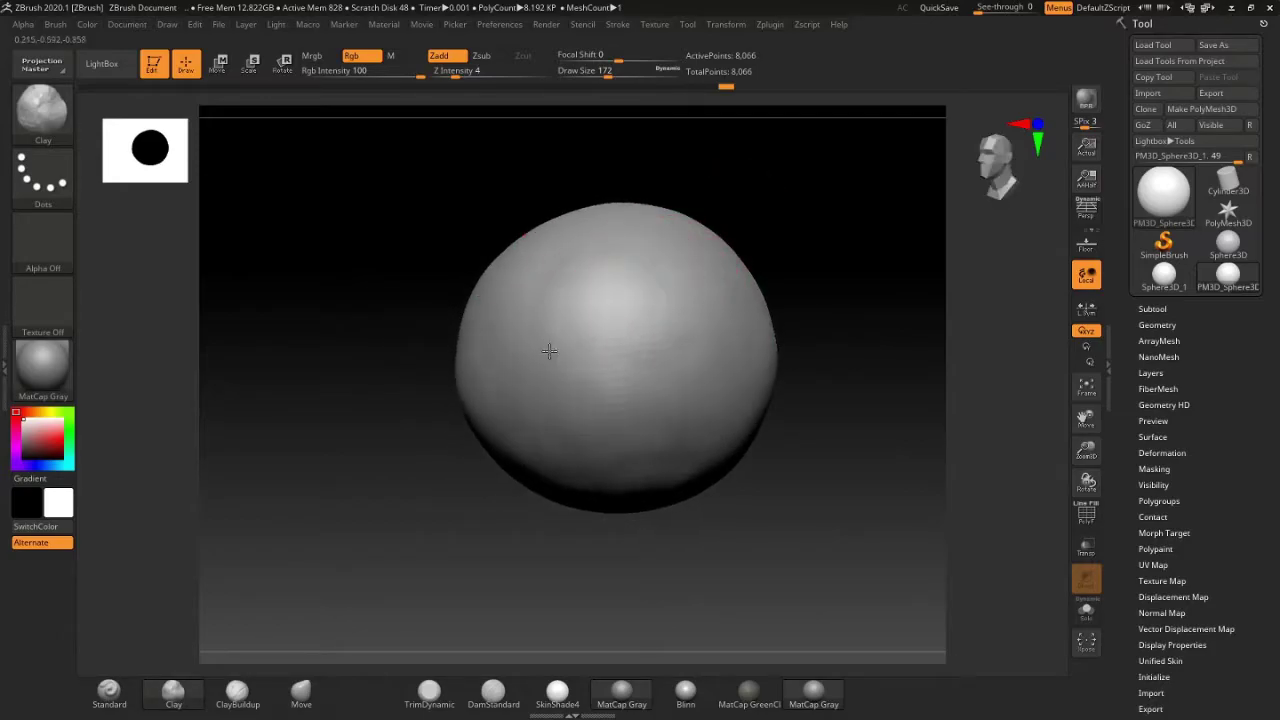
mouse_move(717, 257)
right_down()
mouse_move(631, 371)
mouse_move(591, 363)
mouse_move(581, 383)
mouse_move(651, 320)
mouse_move(651, 370)
right_up()
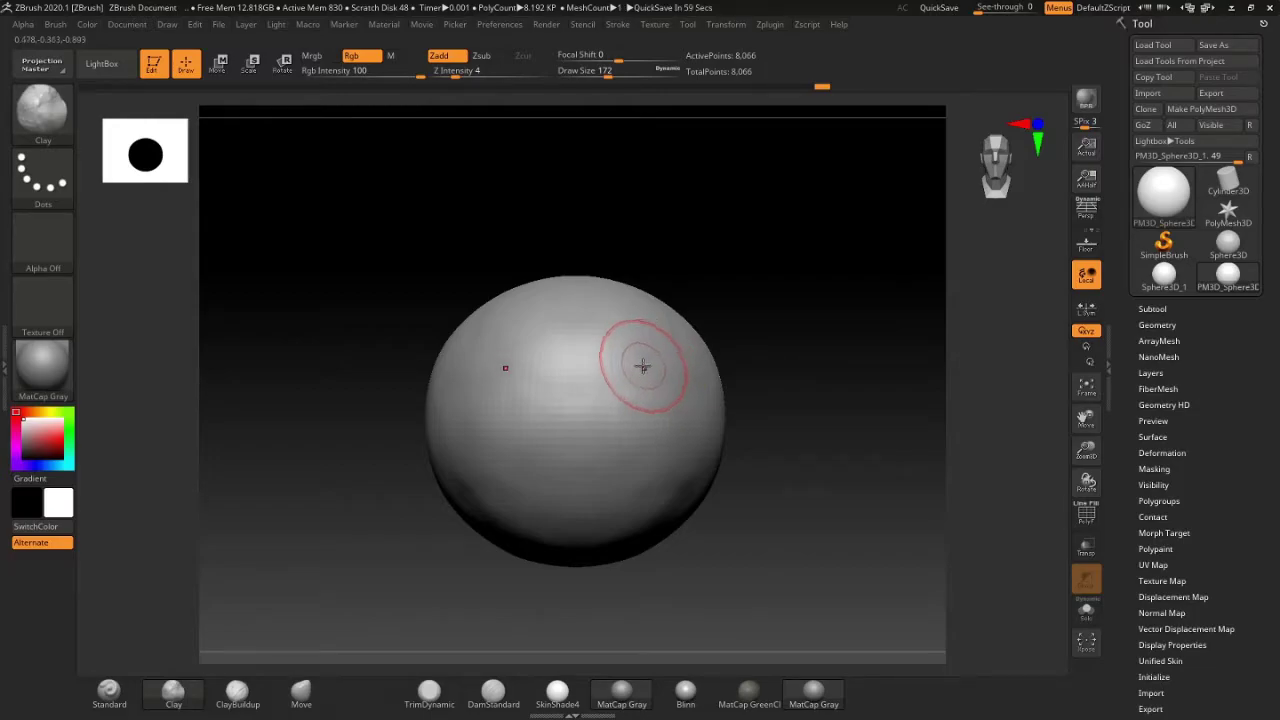
right_drag(650, 365, 712, 253)
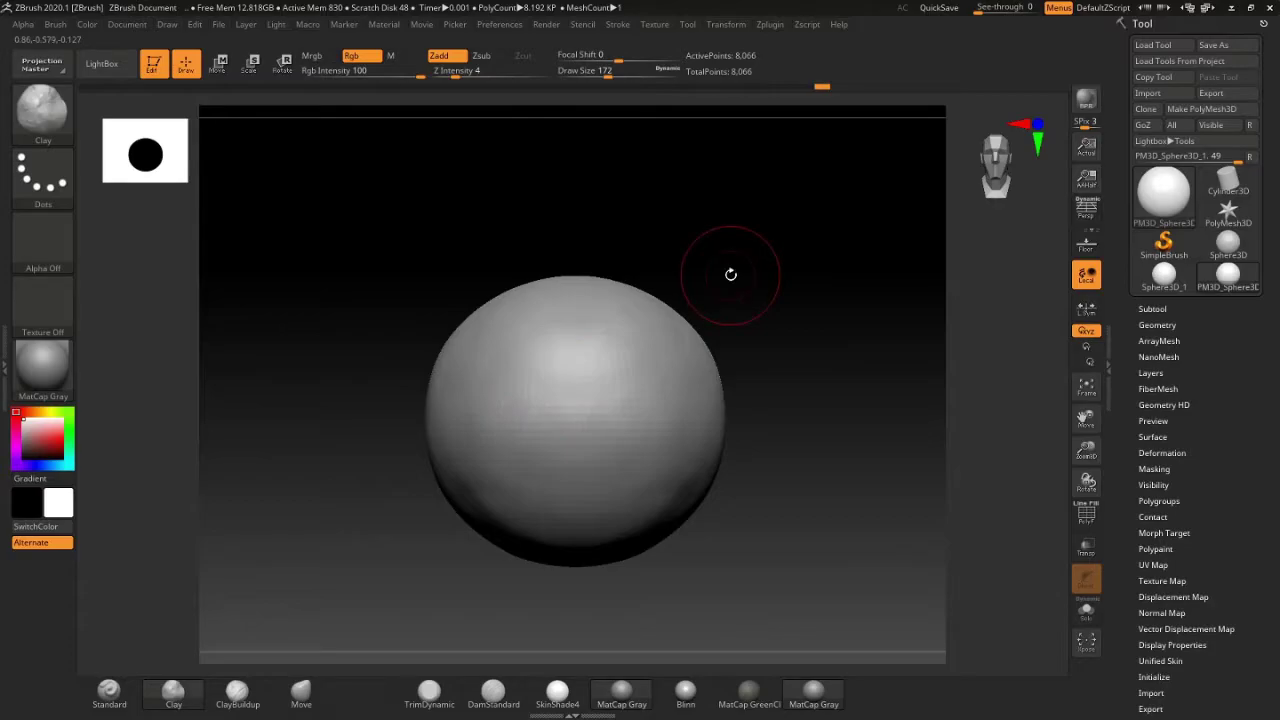
mouse_move(666, 391)
ctrl+mouse_down()
mouse_move(528, 388)
mouse_move(620, 400)
mouse_move(777, 264)
ctrl+mouse_up()
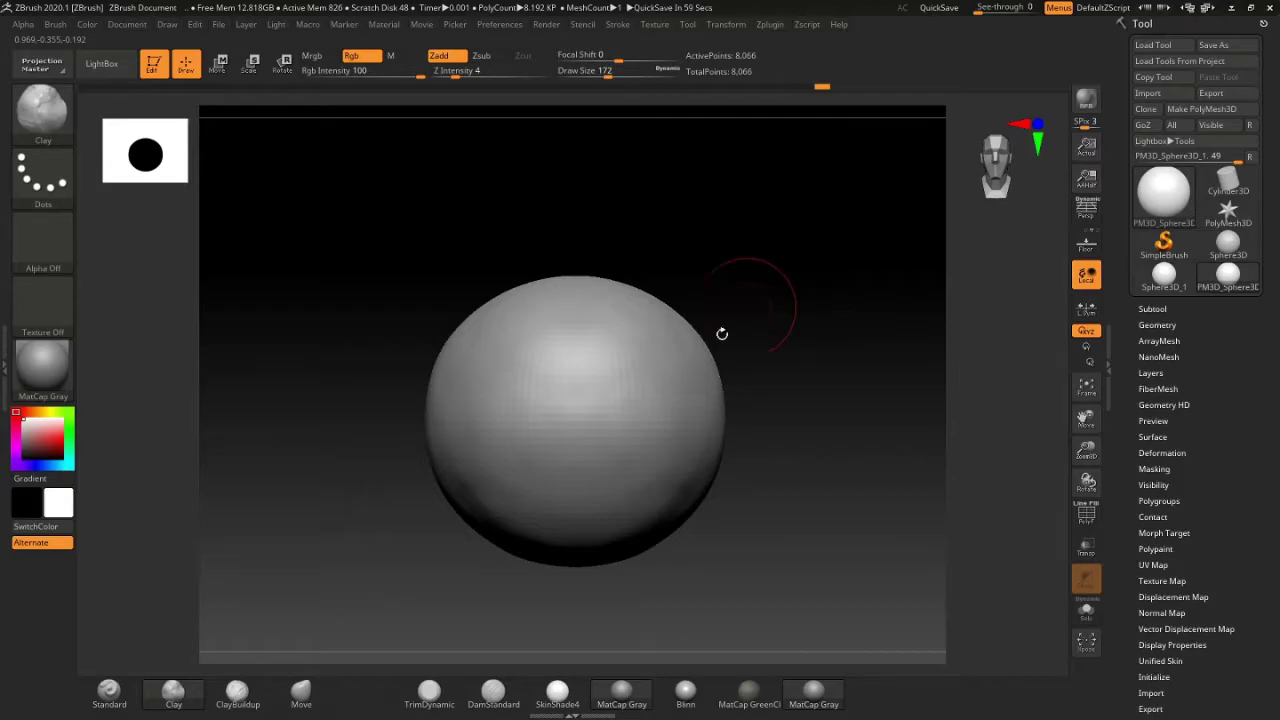
Step: Paint a MaskPen mask band across the sphere's front, centre and right side
key(ctrl)
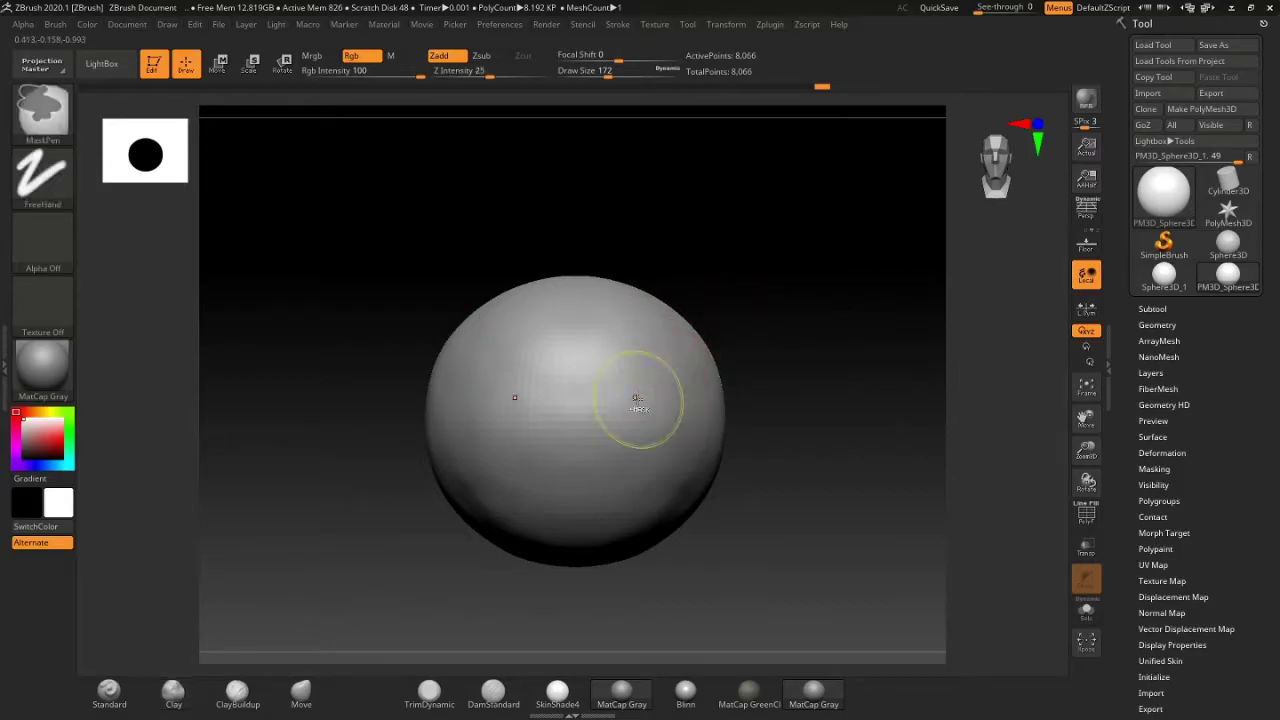
key(ctrl)
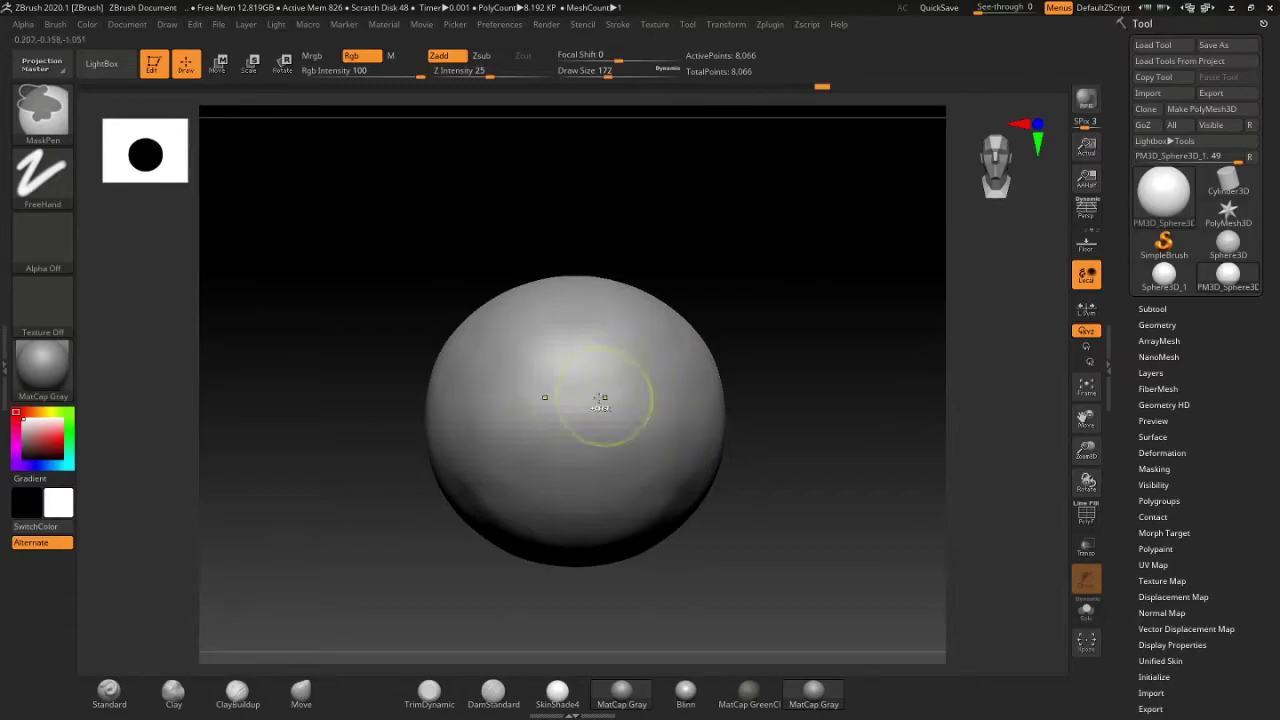
ctrl+drag(589, 398, 593, 329)
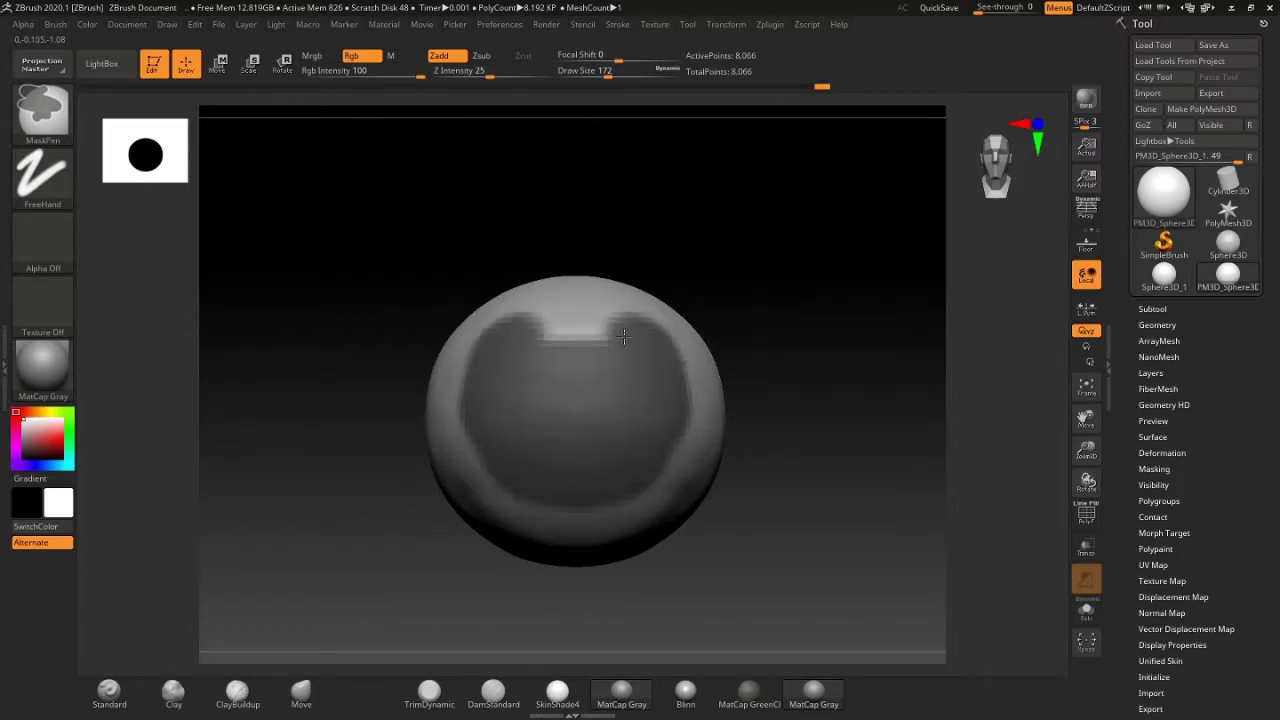
mouse_move(654, 407)
ctrl+mouse_down()
mouse_move(588, 497)
mouse_move(636, 344)
ctrl+mouse_up()
mouse_move(697, 289)
mouse_down()
mouse_move(789, 323)
mouse_move(603, 326)
mouse_up()
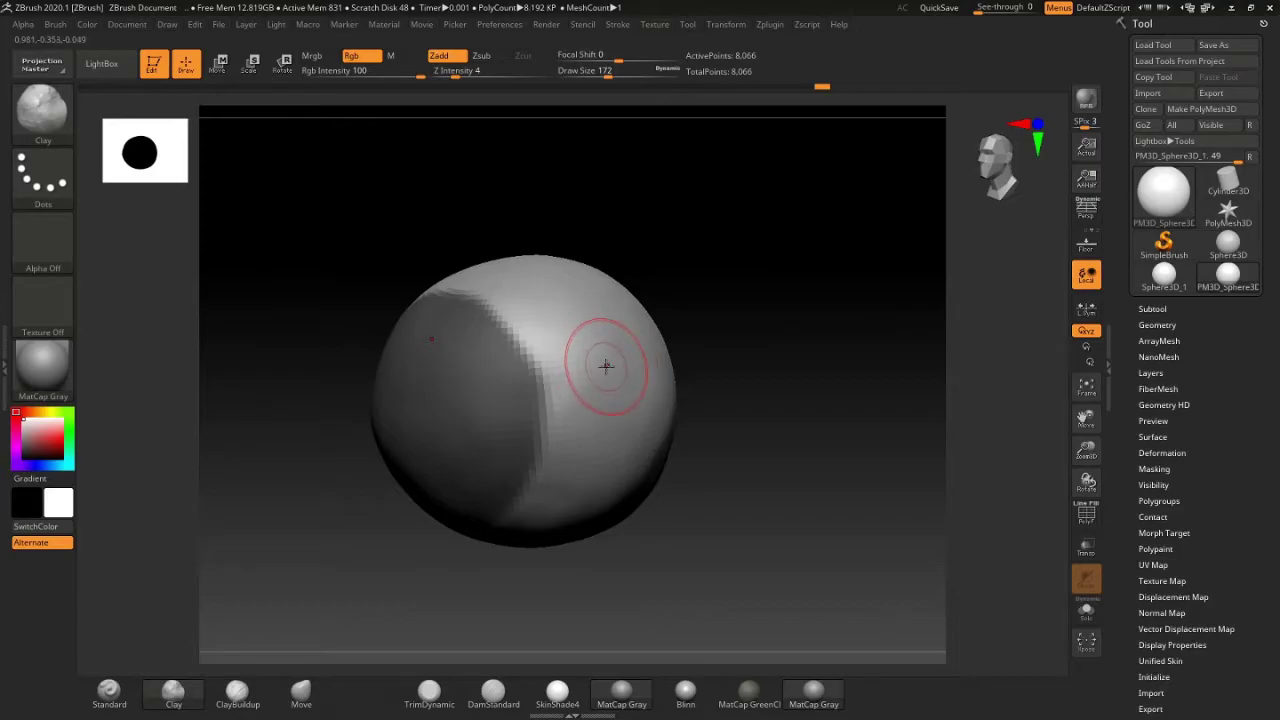
key(ctrl)
key(ctrl)
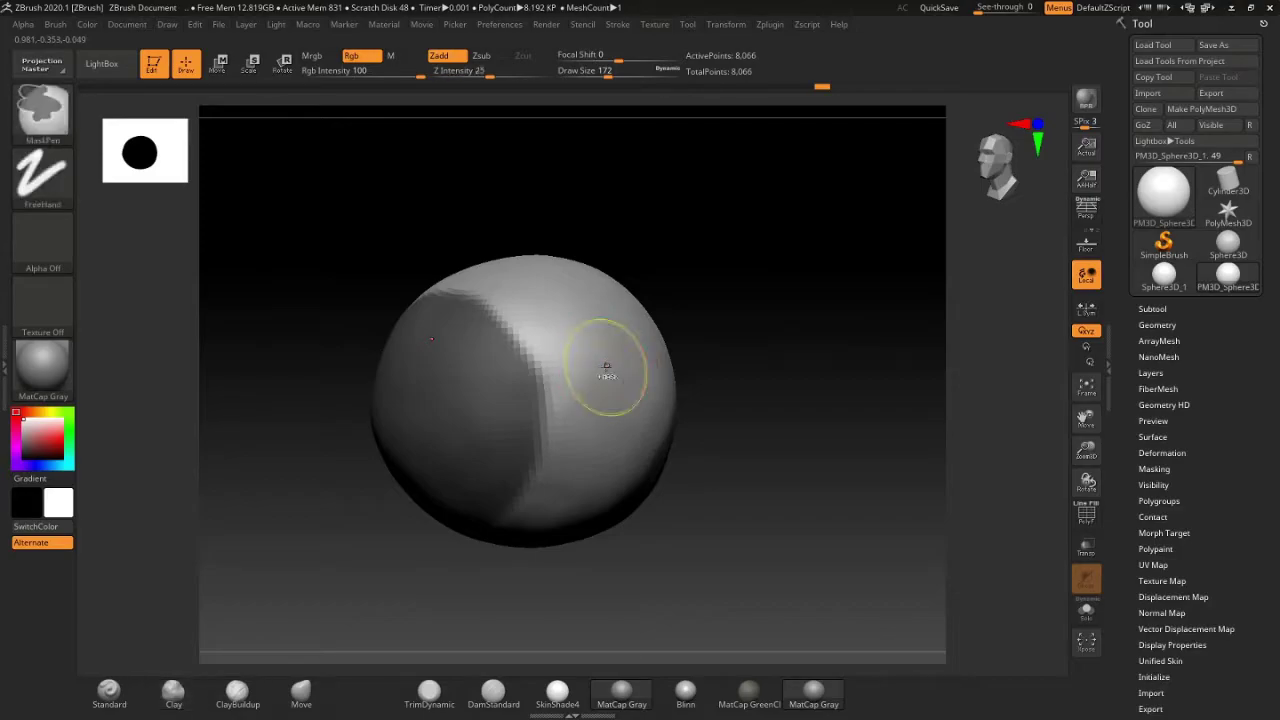
key(ctrl)
mouse_move(553, 400)
ctrl+mouse_down()
mouse_move(614, 420)
mouse_move(544, 388)
ctrl+mouse_up()
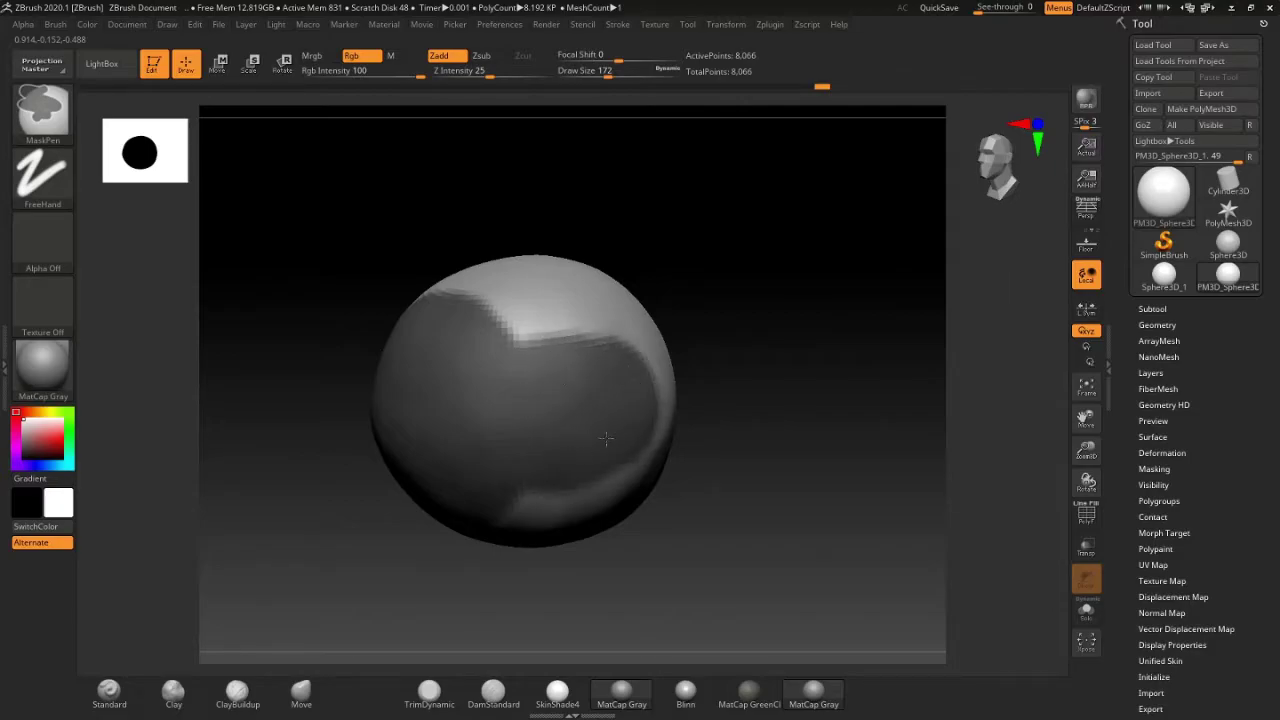
mouse_move(571, 320)
mouse_down()
mouse_move(608, 331)
mouse_move(543, 343)
mouse_move(620, 405)
mouse_move(608, 397)
mouse_up()
Step: Erase stray mask at the lower-left, centre-right and upper edge, then return to front view
key(ctrl)
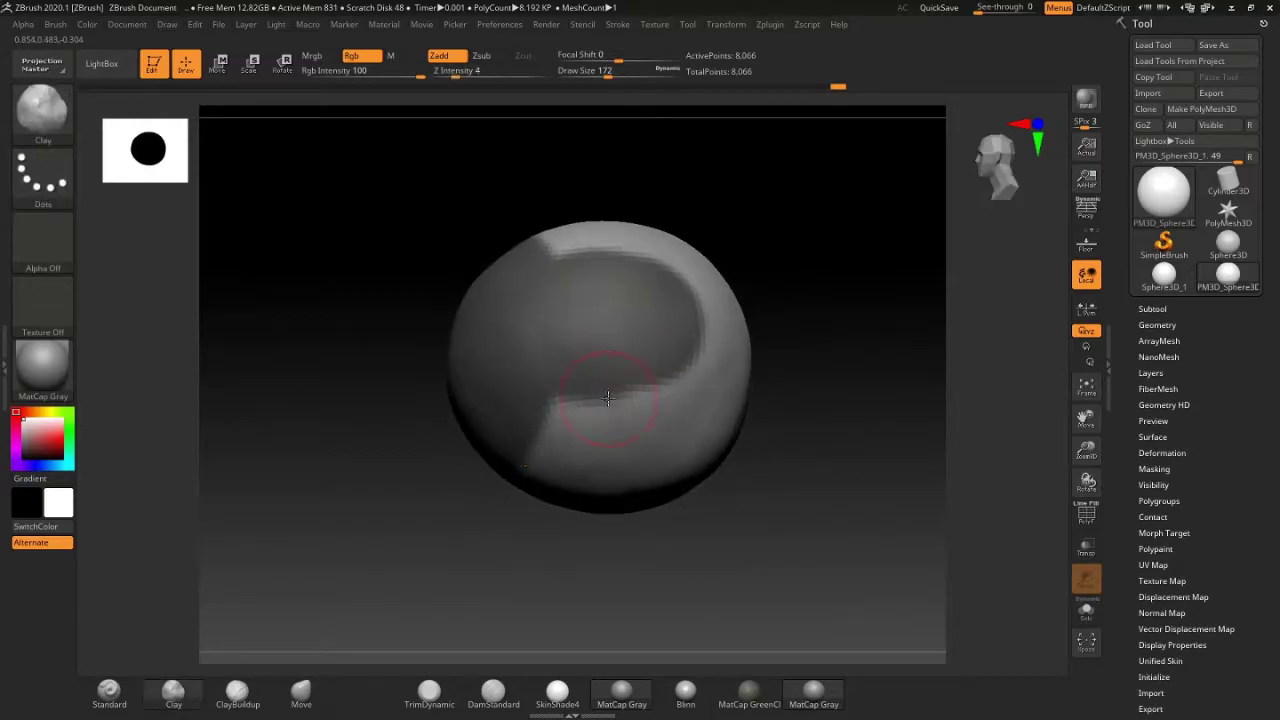
key(ctrl)
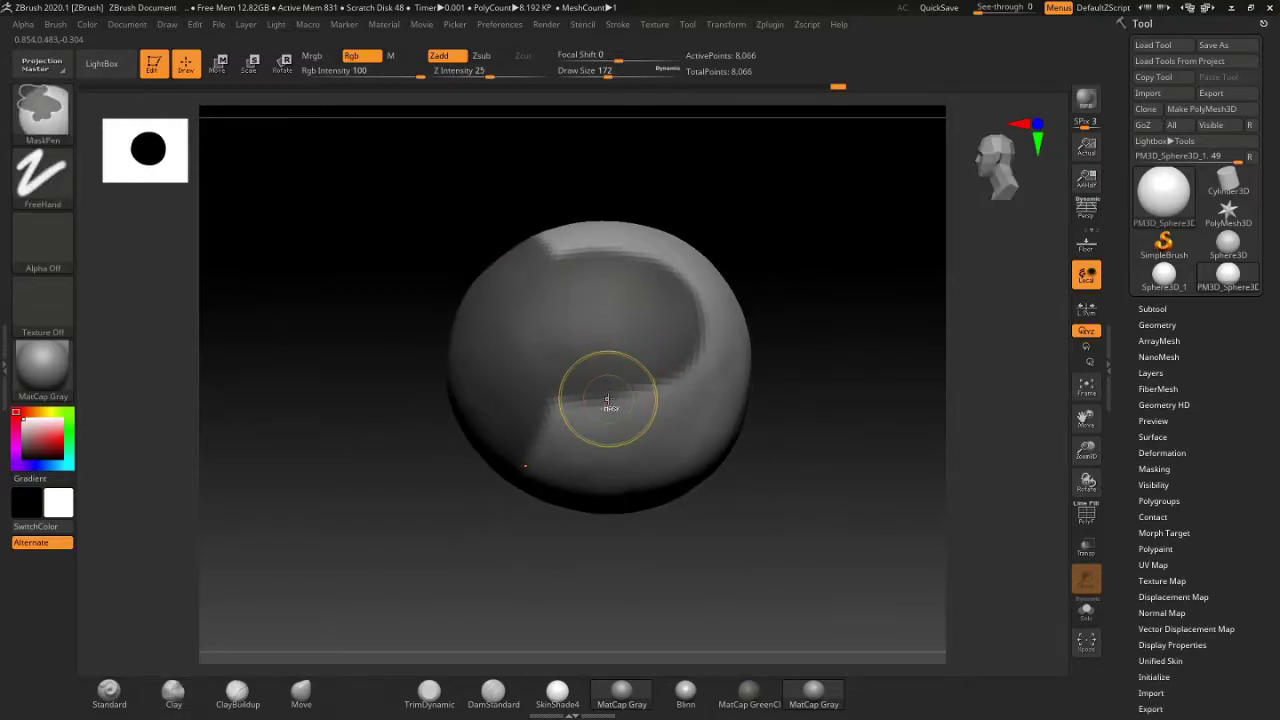
key(ctrl)
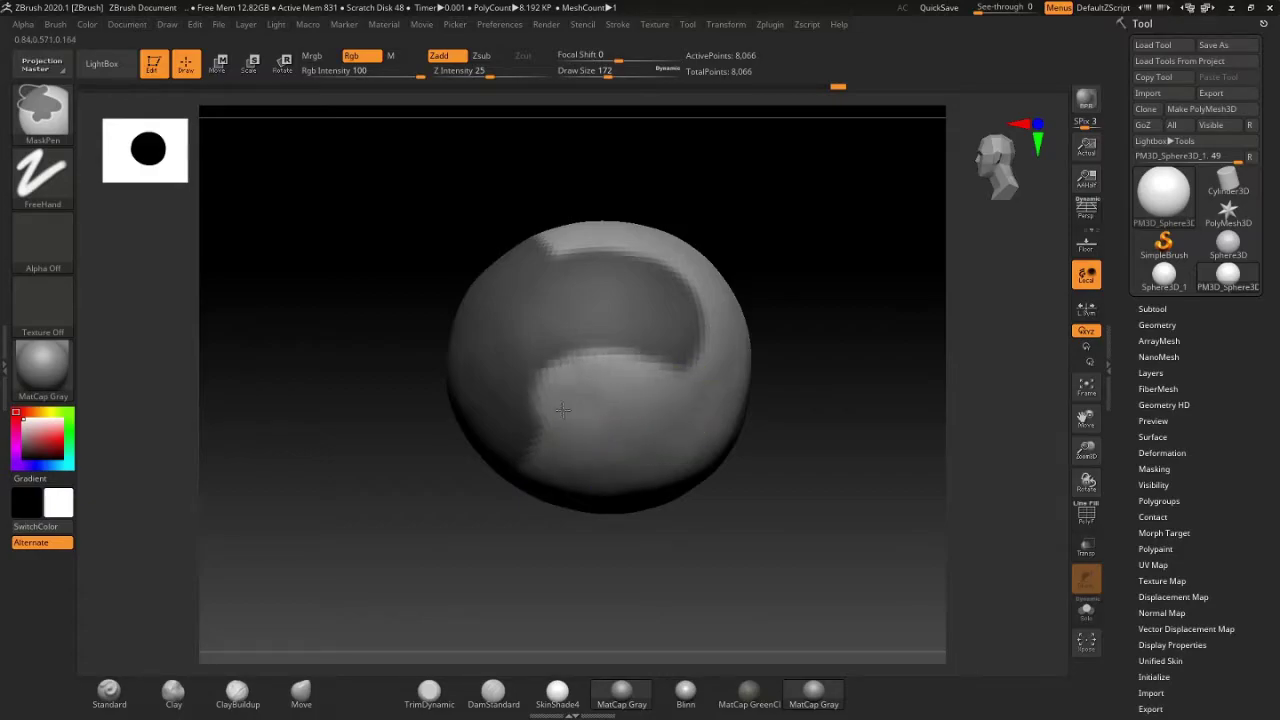
mouse_move(609, 394)
ctrl+alt+mouse_down()
mouse_move(564, 453)
mouse_move(678, 411)
ctrl+alt+mouse_up()
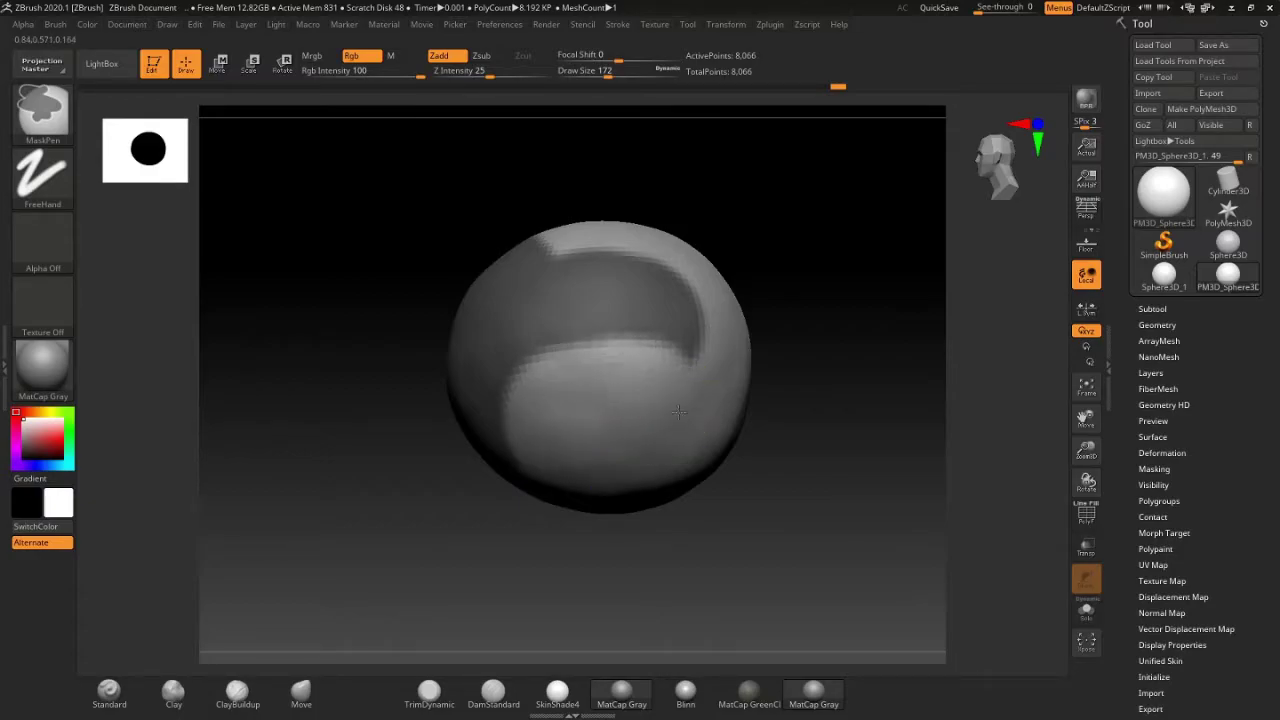
mouse_move(627, 376)
ctrl+alt+mouse_down()
mouse_move(537, 371)
mouse_move(500, 430)
ctrl+alt+mouse_up()
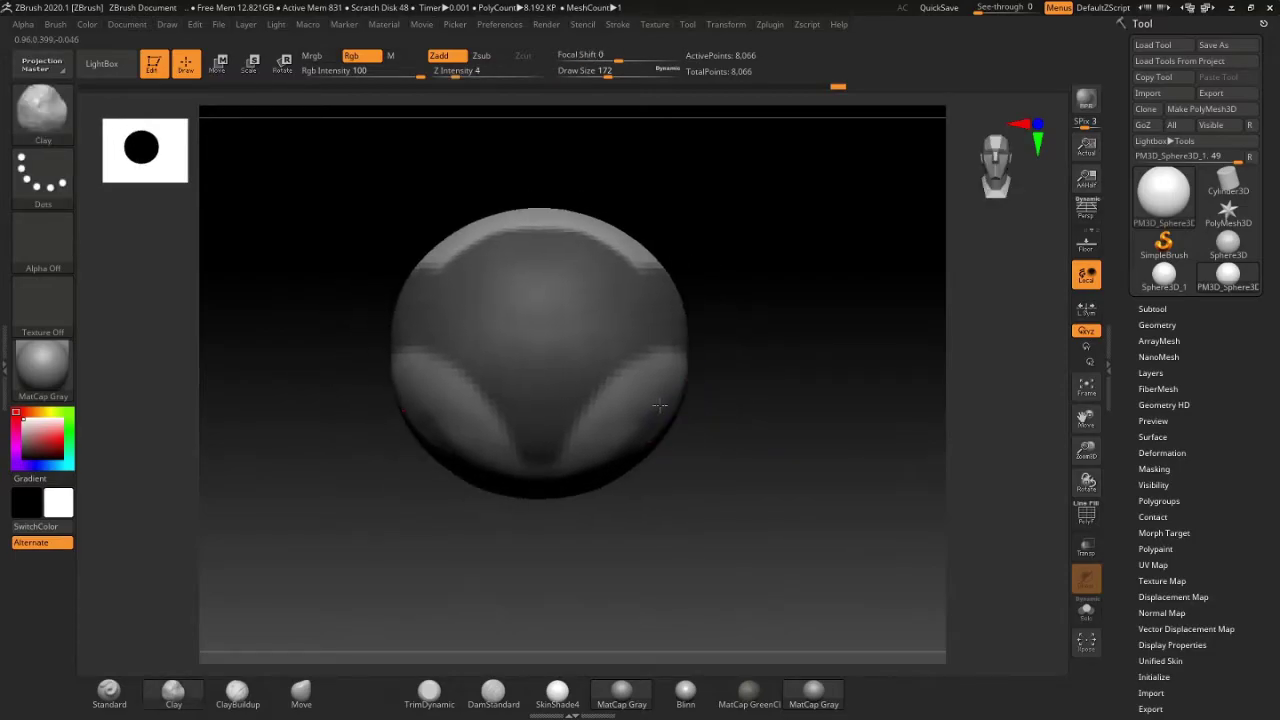
drag(673, 417, 585, 460)
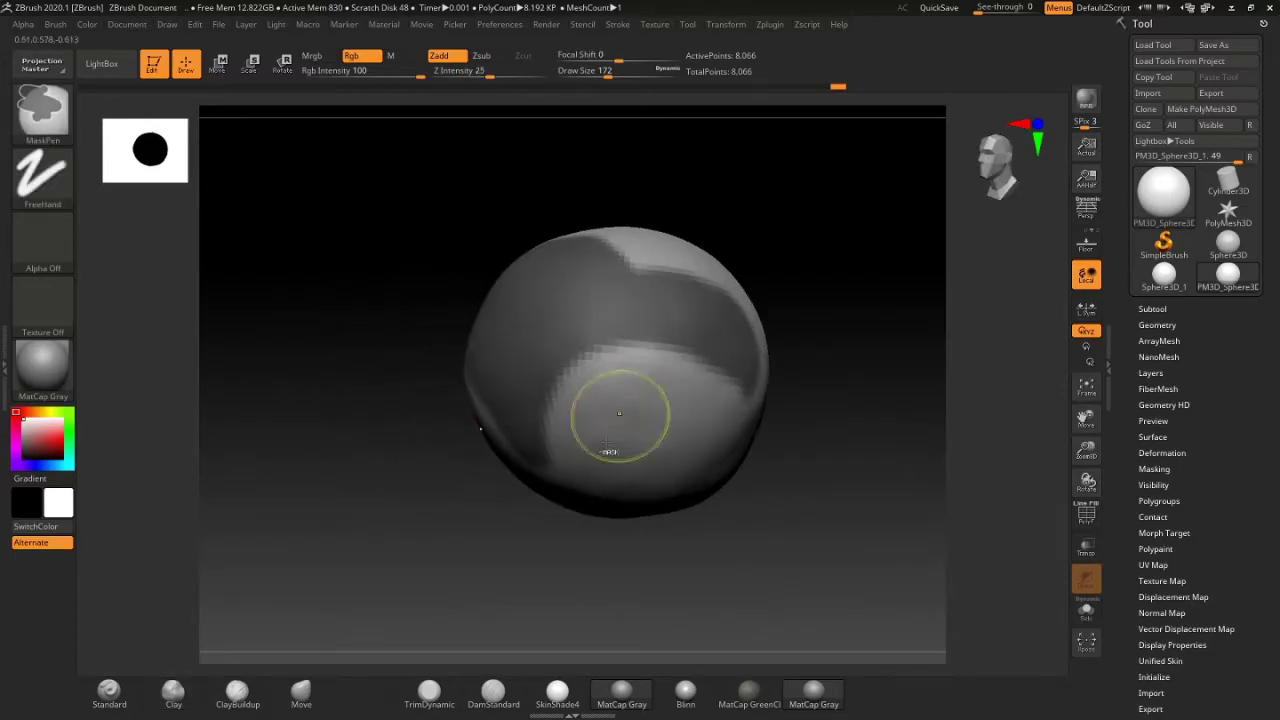
ctrl+alt+drag(616, 379, 691, 388)
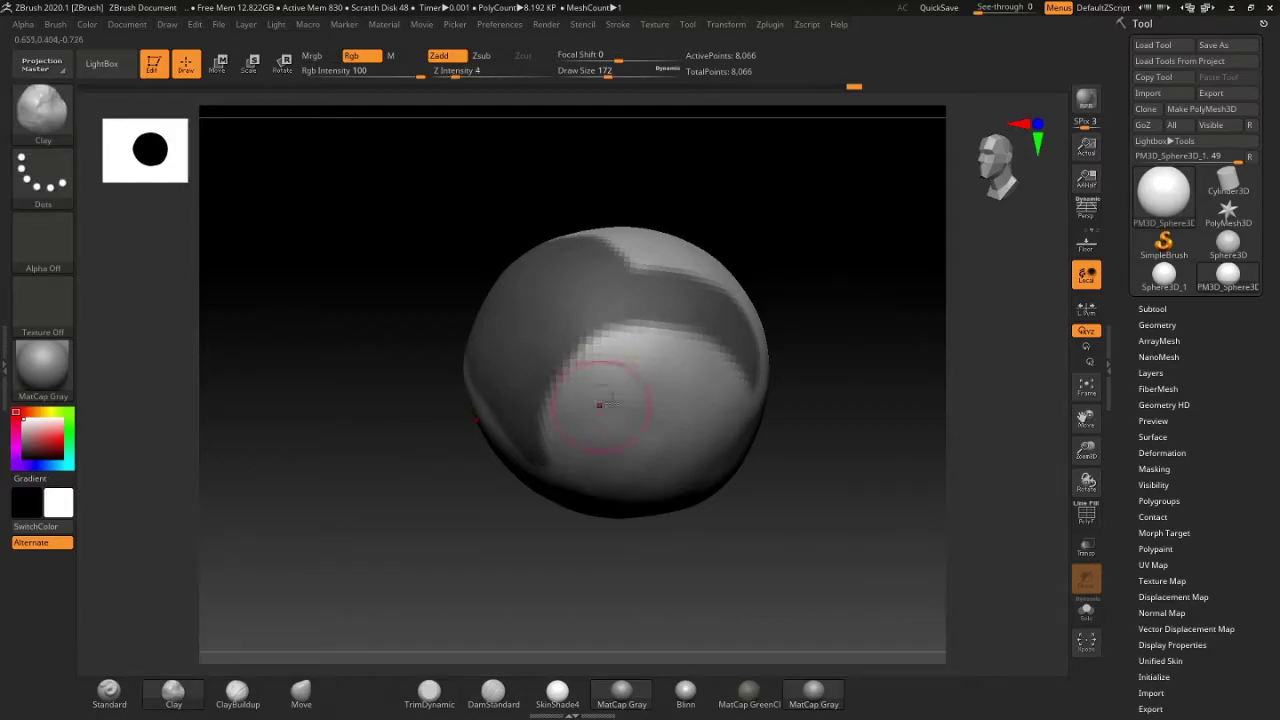
mouse_move(600, 400)
right_down()
mouse_move(497, 314)
mouse_move(443, 294)
mouse_move(480, 340)
right_up()
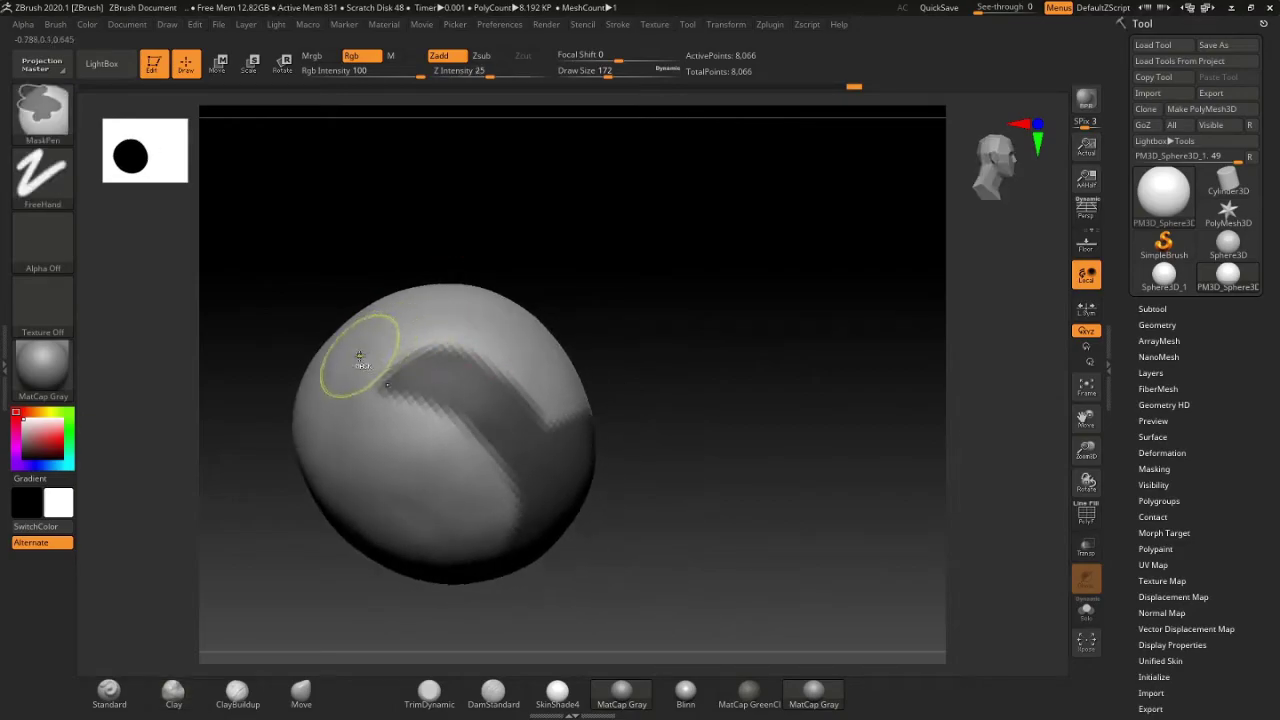
ctrl+alt+drag(412, 325, 519, 360)
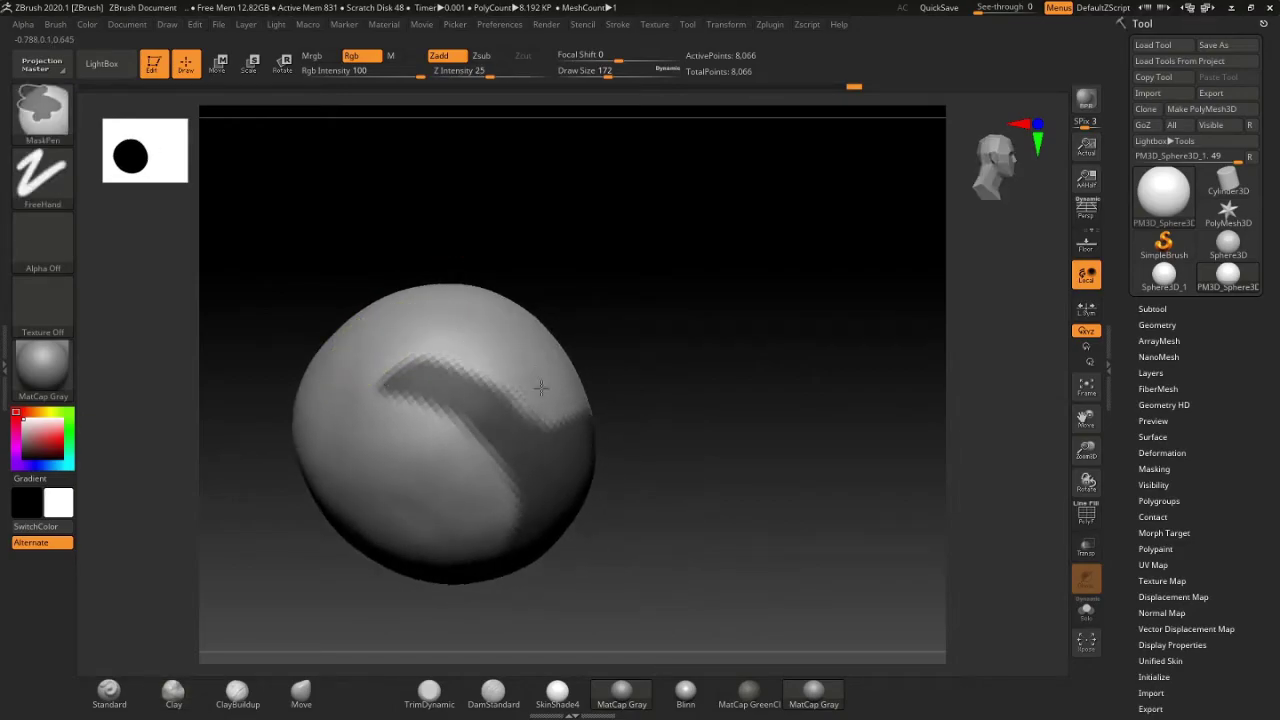
mouse_move(545, 397)
right_down()
mouse_move(528, 357)
mouse_move(500, 371)
mouse_move(541, 333)
mouse_move(571, 414)
mouse_move(614, 257)
right_up()
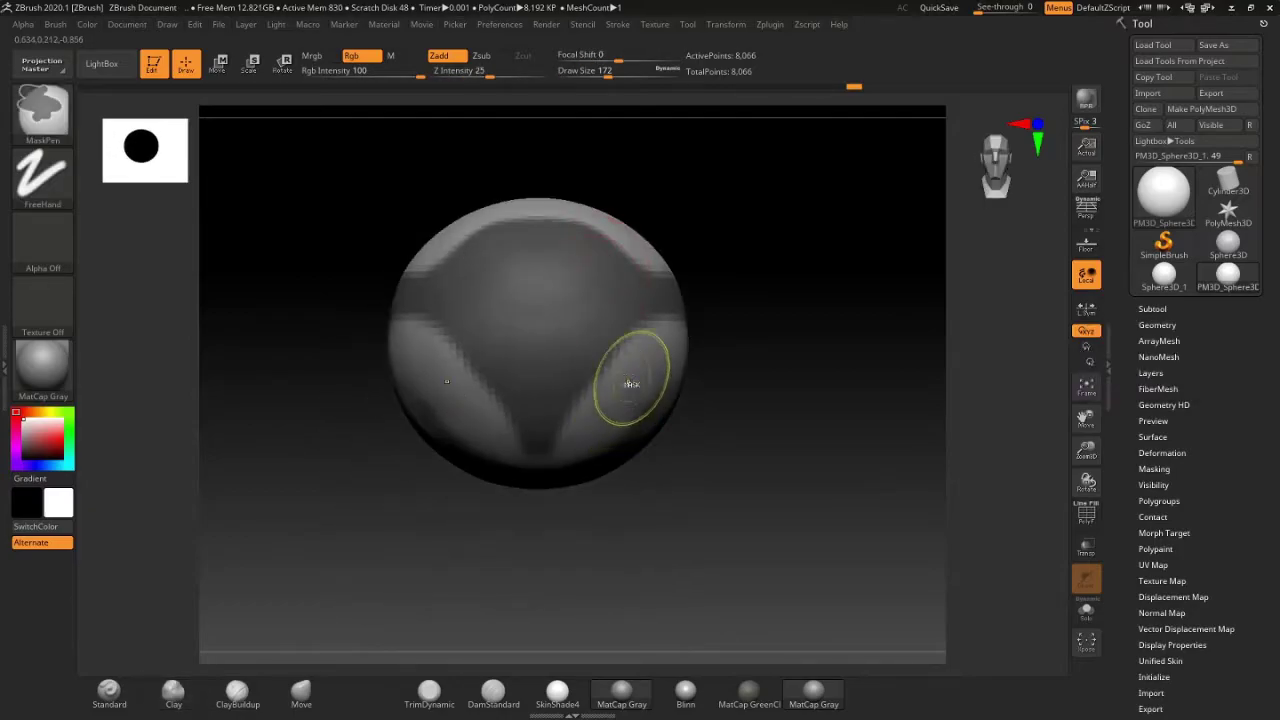
Step: Smooth and repaint the front mask edges, orbiting to check the shape is symmetric
mouse_move(619, 396)
ctrl+mouse_down()
mouse_move(628, 371)
mouse_move(587, 434)
ctrl+mouse_up()
mouse_move(575, 465)
right_down()
mouse_move(614, 300)
mouse_move(671, 320)
mouse_move(646, 365)
right_up()
key(ctrl)
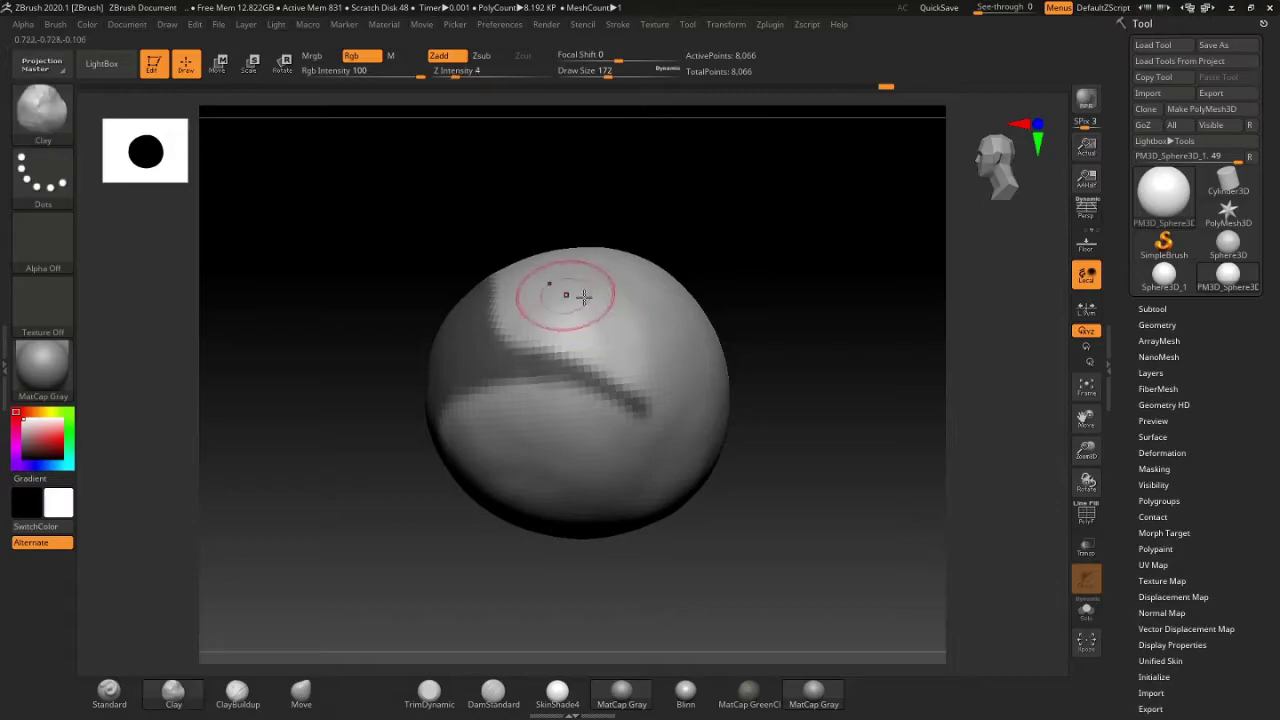
mouse_move(563, 286)
right_down()
mouse_move(683, 291)
mouse_move(520, 286)
mouse_move(537, 285)
mouse_move(507, 345)
right_up()
right_drag(541, 257, 528, 311)
key(ctrl)
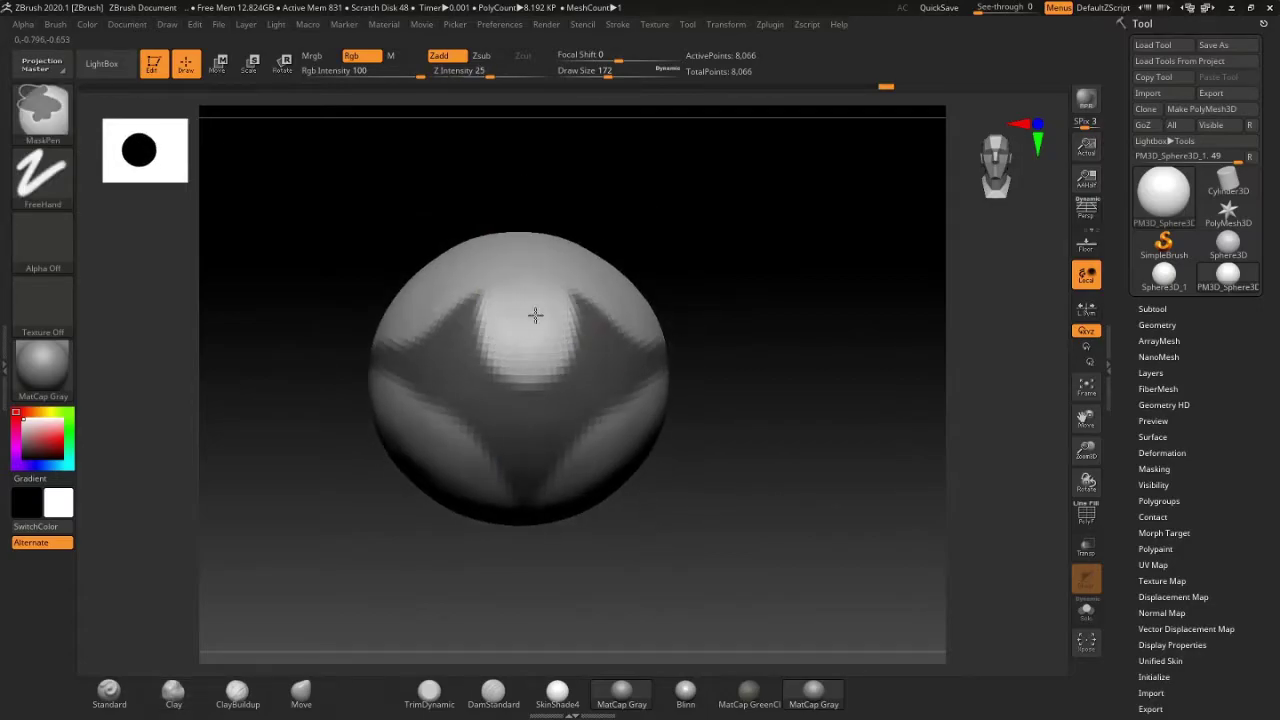
mouse_move(529, 351)
right_down()
mouse_move(615, 300)
mouse_move(657, 314)
mouse_move(528, 343)
mouse_move(541, 418)
mouse_move(574, 360)
right_up()
Step: Reduce brush Draw Size from 172 to 101 and mask a band across the sphere
right_click(574, 360)
drag(720, 215, 548, 453)
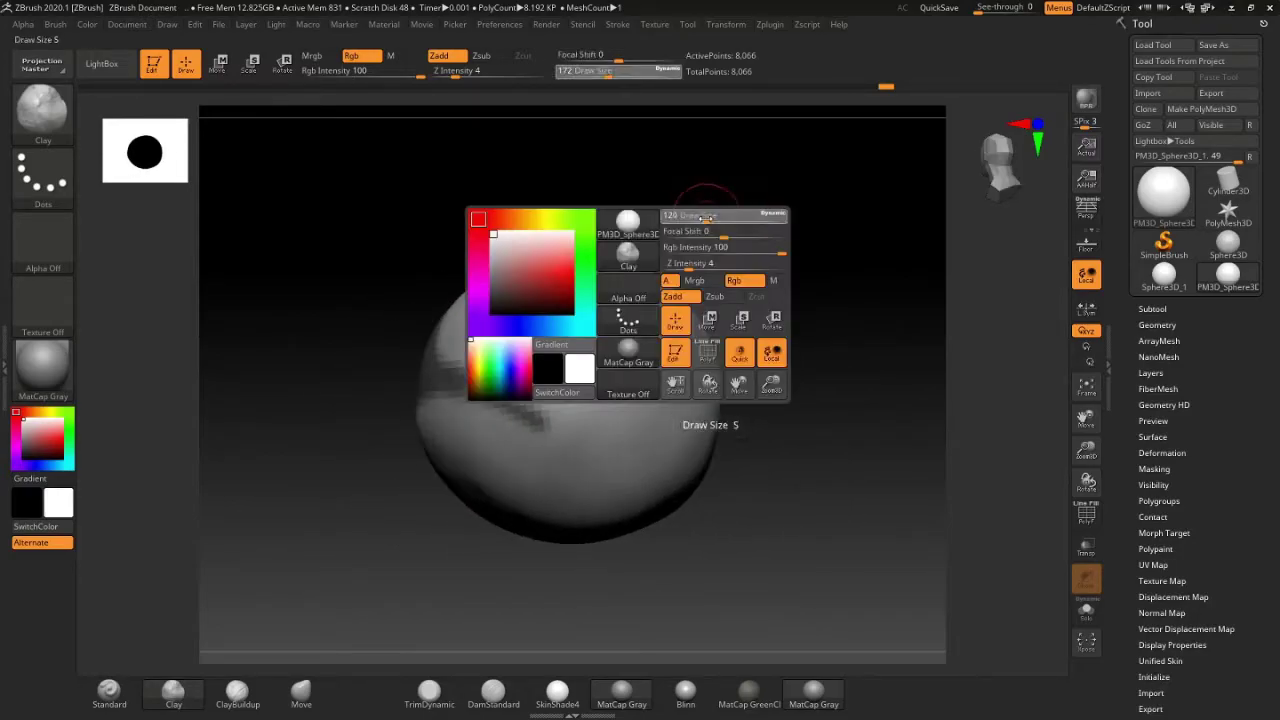
ctrl+drag(529, 409, 704, 399)
right_drag(583, 408, 585, 414)
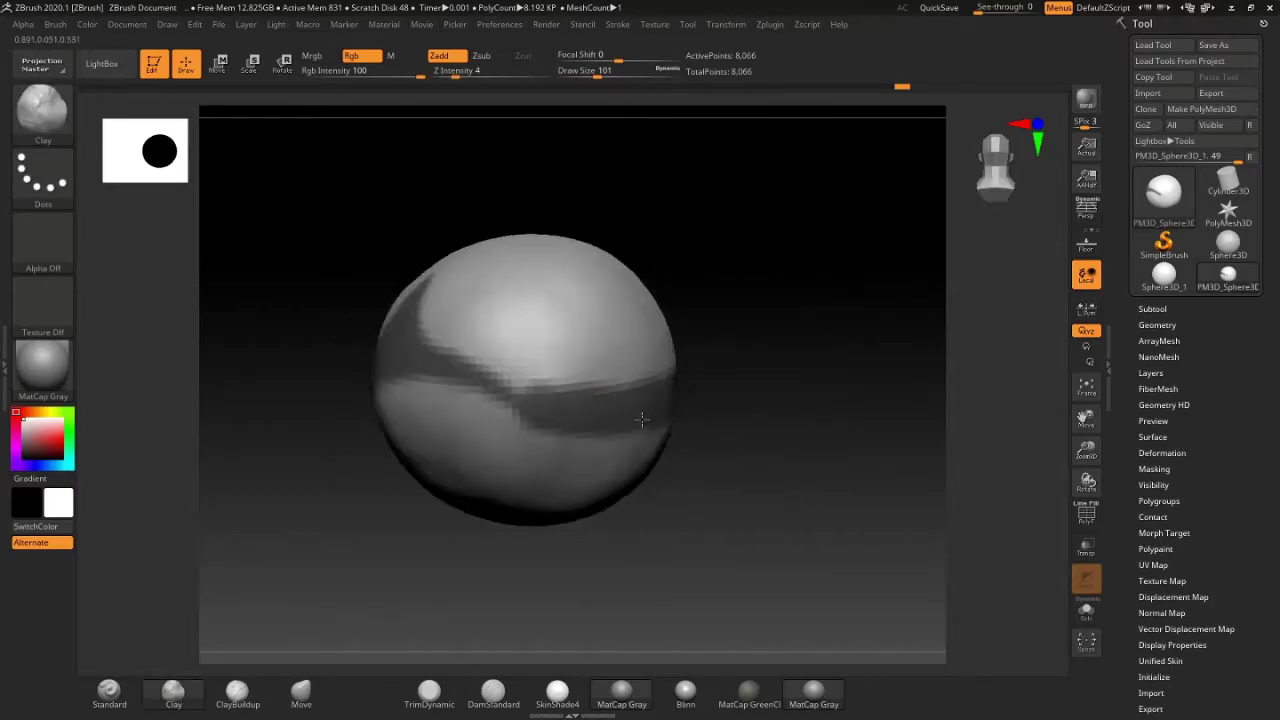
ctrl+drag(585, 414, 426, 360)
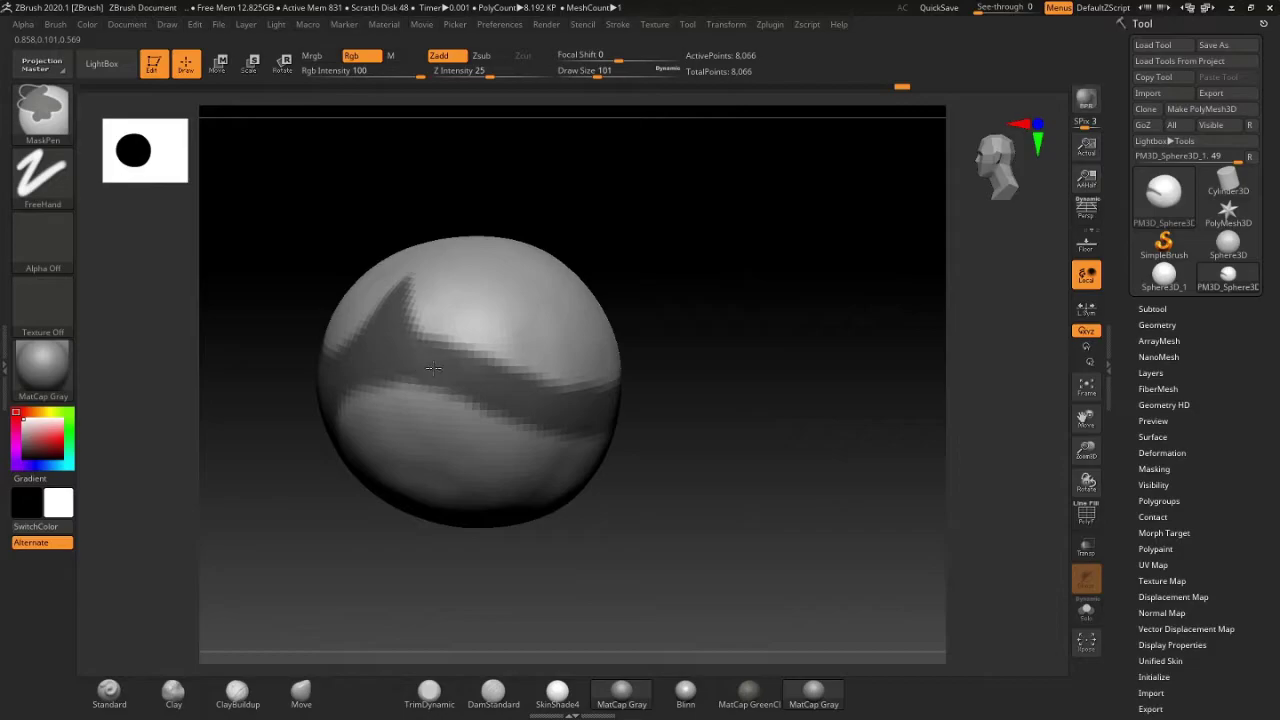
right_drag(629, 314, 634, 314)
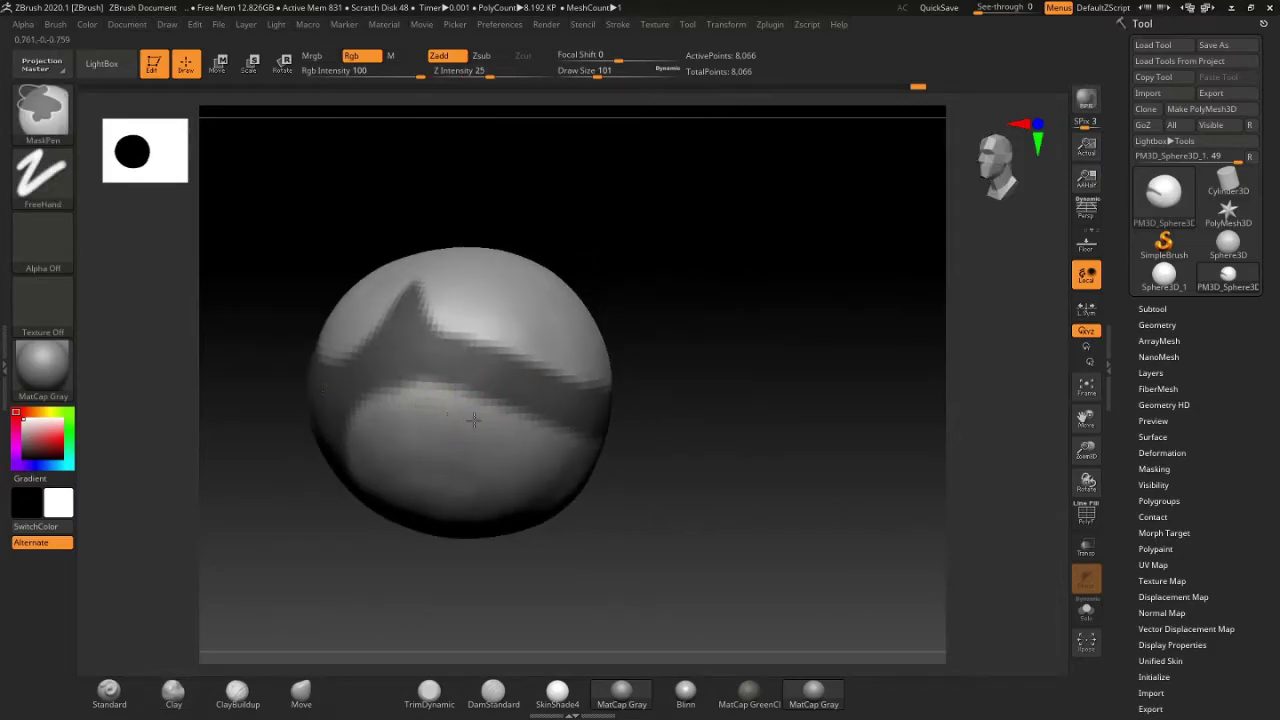
Step: Erase the band's lower-right to leave a peaked brow shape at the front
mouse_move(530, 400)
ctrl+alt+mouse_down()
mouse_move(450, 292)
mouse_move(509, 367)
ctrl+alt+mouse_up()
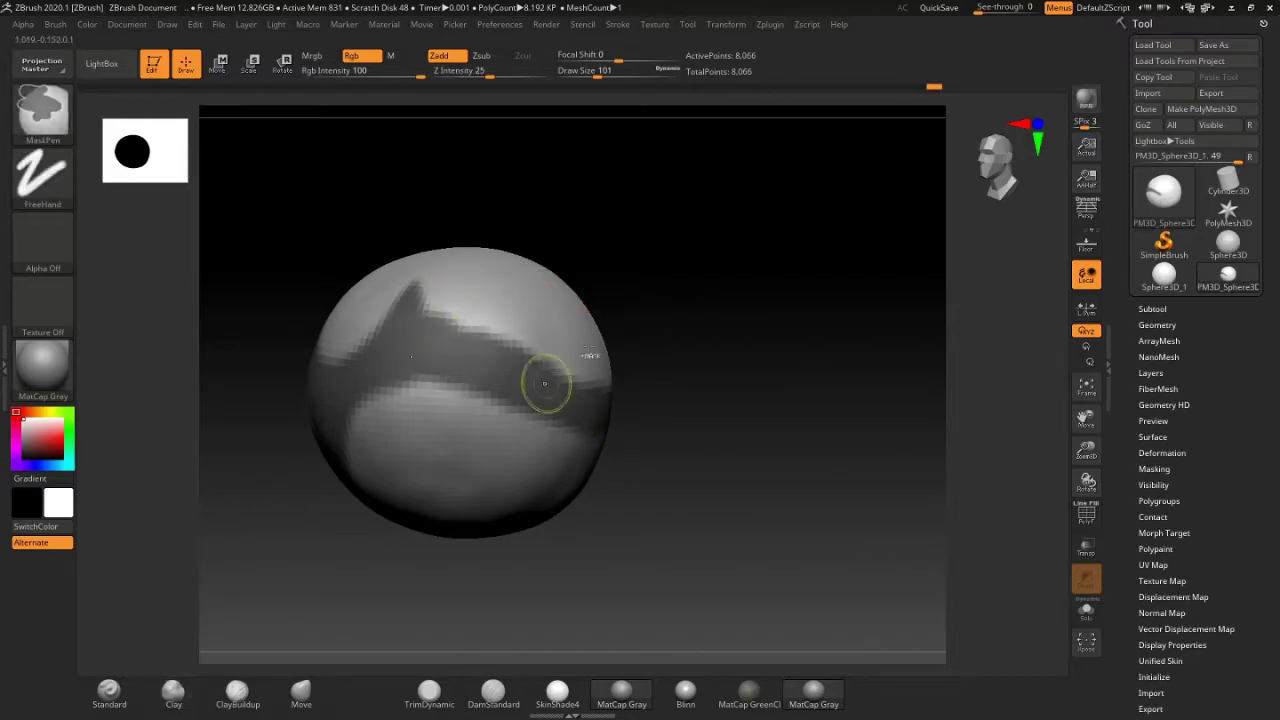
right_drag(544, 383, 528, 337)
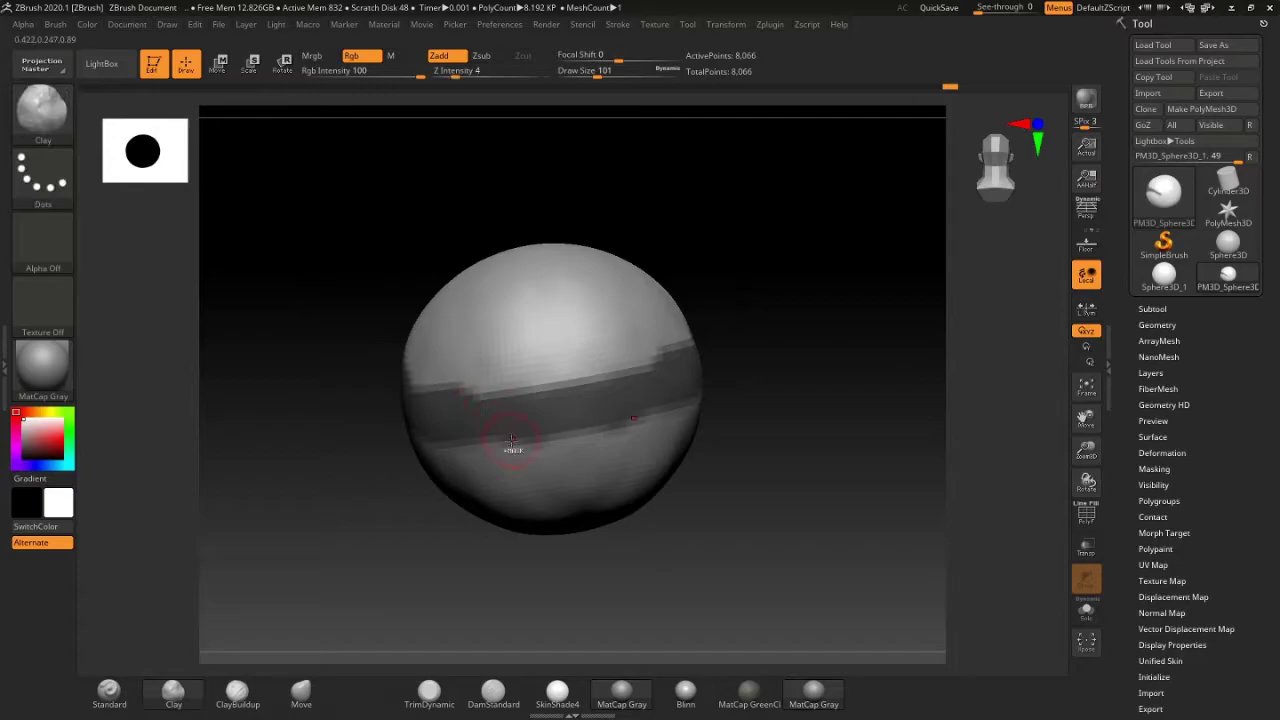
key(ctrl)
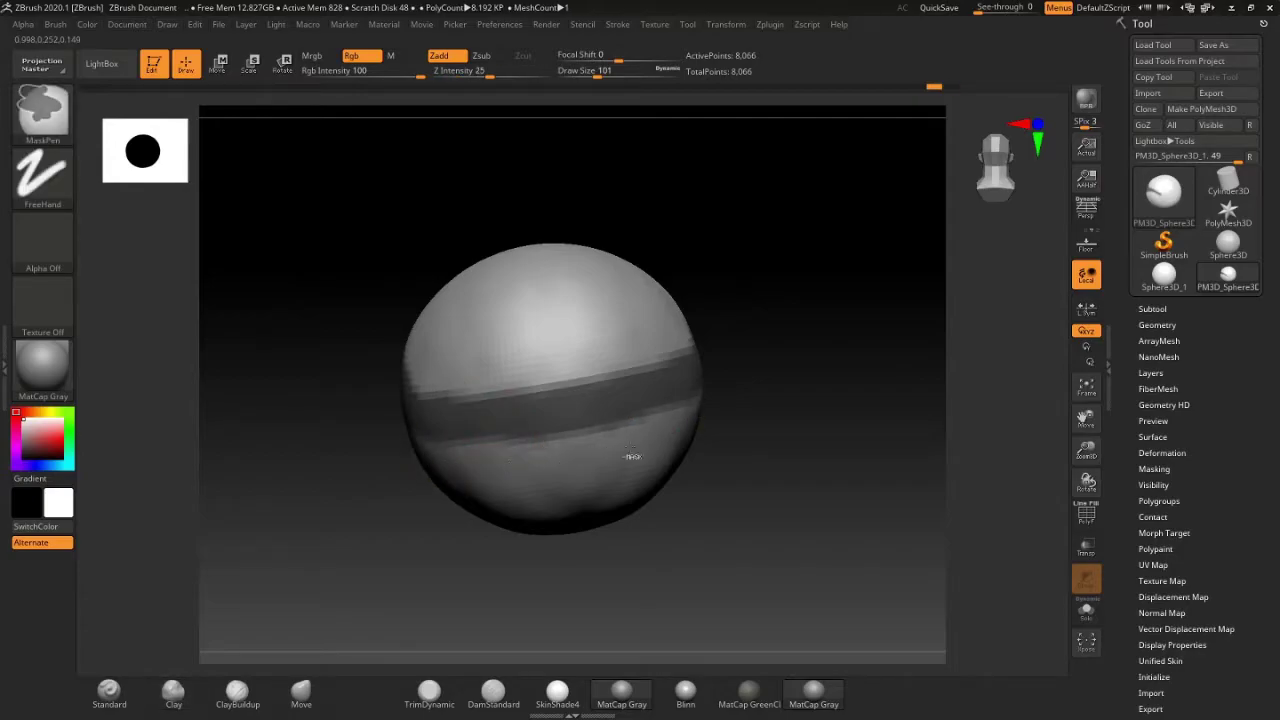
mouse_move(632, 456)
right_down()
mouse_move(680, 440)
mouse_move(591, 400)
mouse_move(643, 405)
right_up()
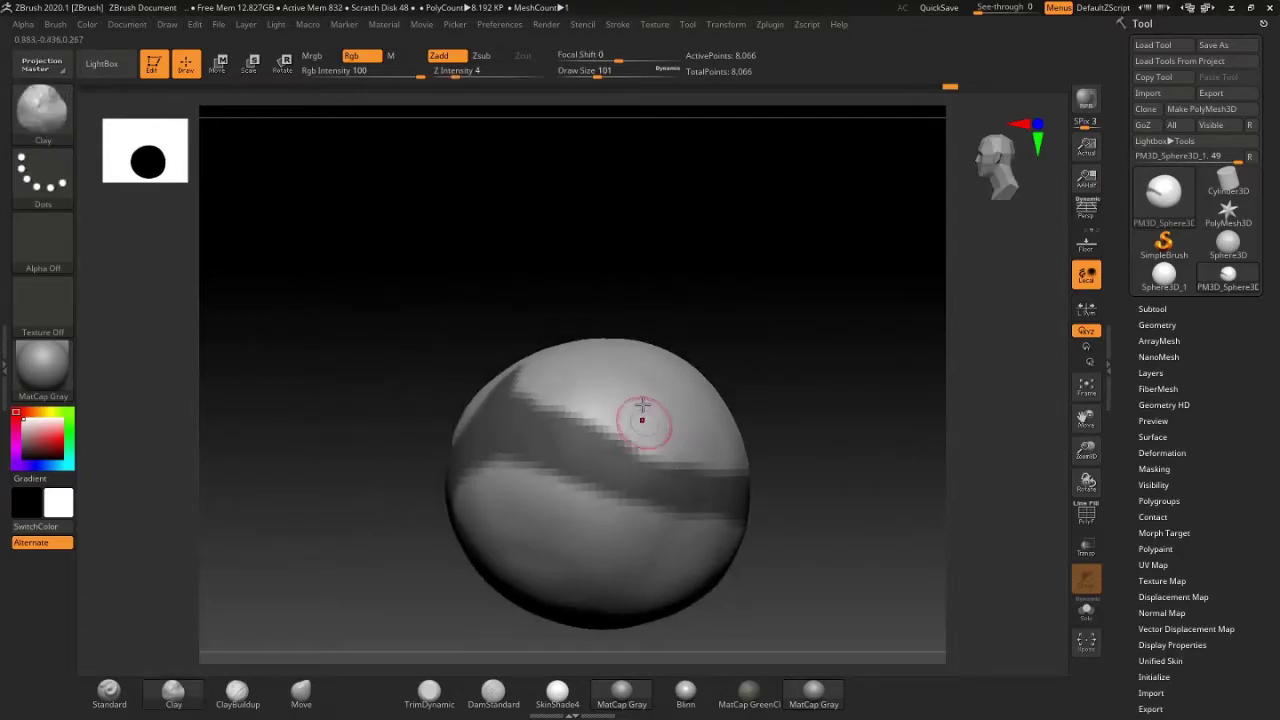
mouse_move(708, 364)
right_down()
mouse_move(654, 277)
mouse_move(640, 306)
mouse_move(683, 326)
mouse_move(707, 297)
mouse_move(727, 304)
mouse_move(692, 300)
mouse_move(680, 337)
mouse_move(614, 352)
right_up()
key(alt+shift)
alt+right_drag(729, 357, 629, 277)
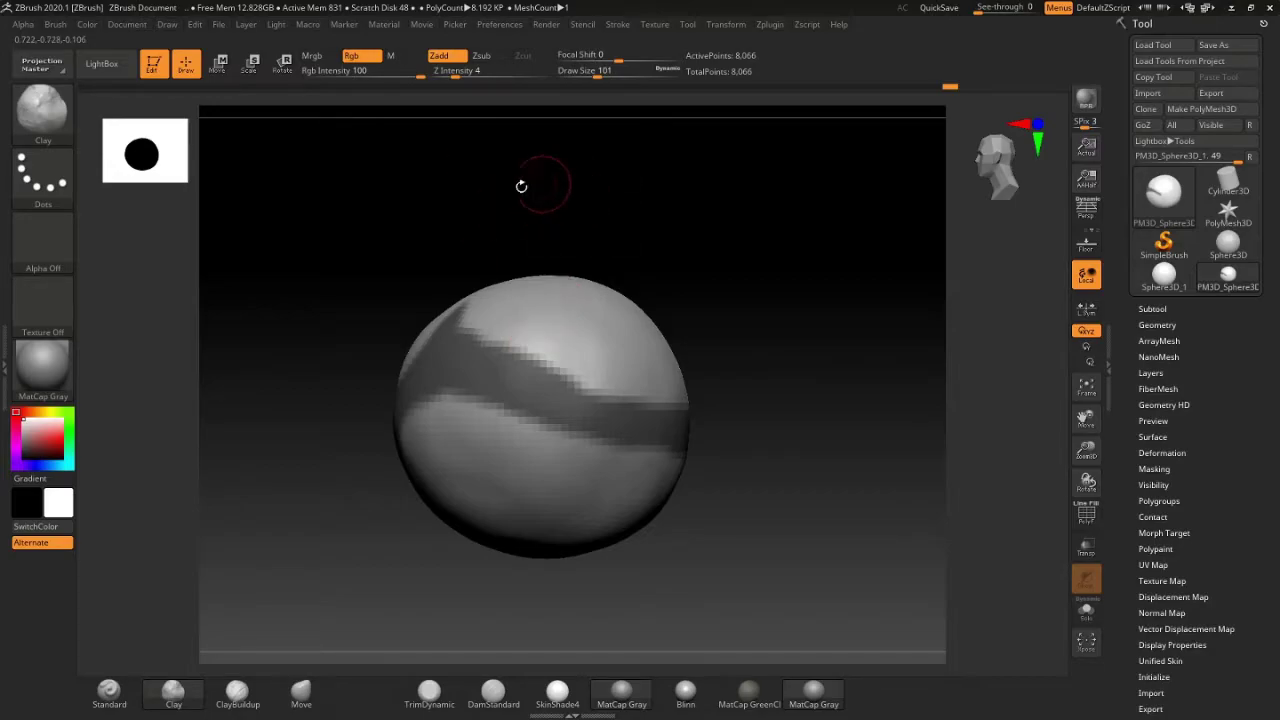
Step: Try rectangle masks over the sphere's top and undo them, keeping the brow mask
key(ctrl)
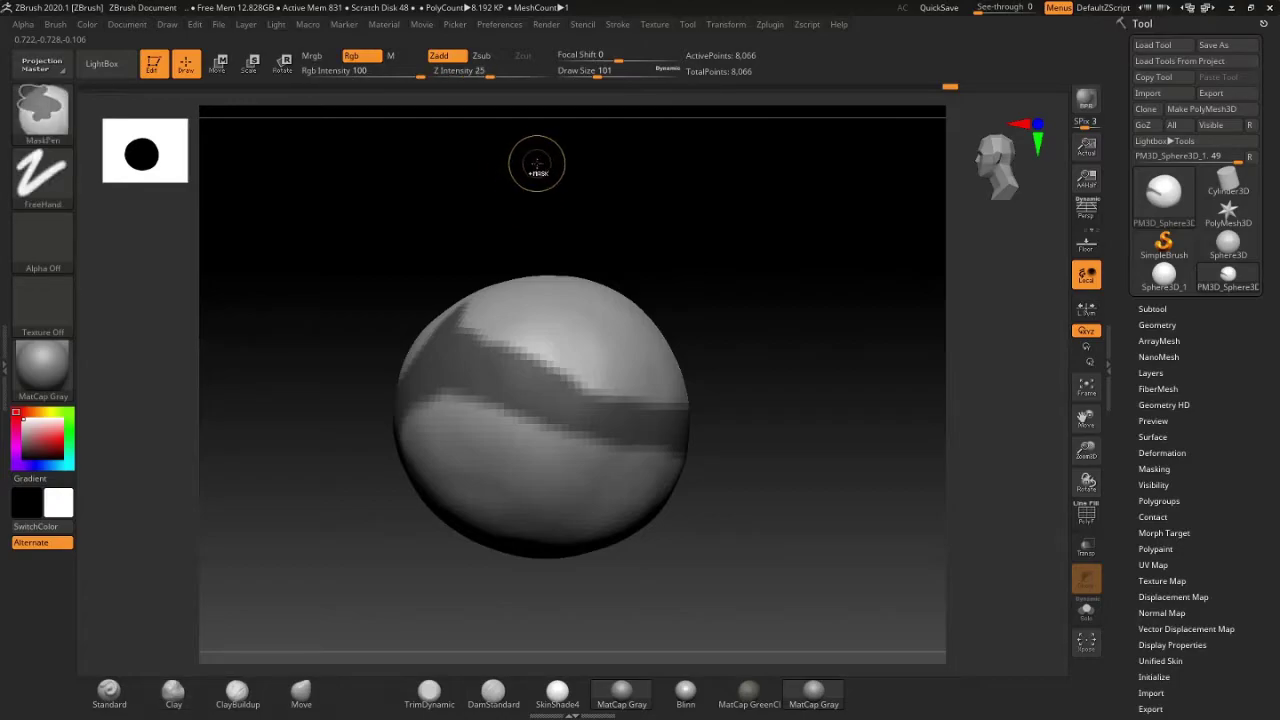
ctrl+drag(540, 162, 880, 342)
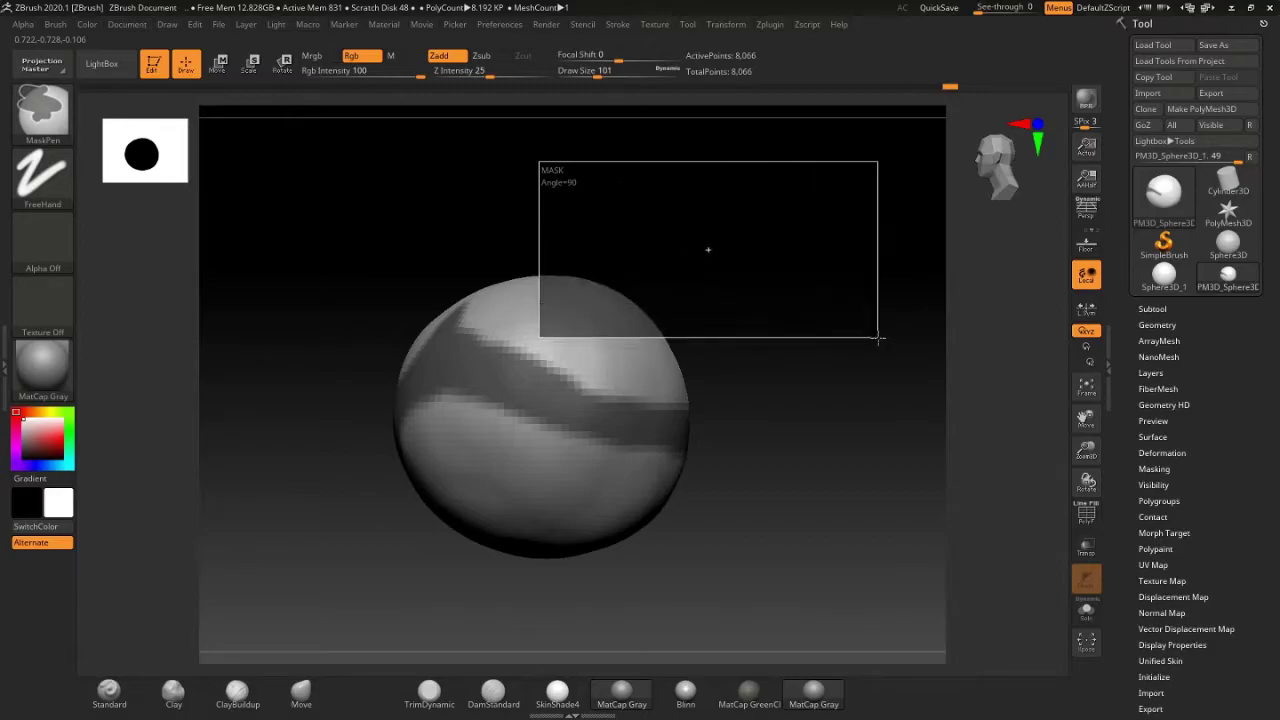
drag(648, 295, 723, 277)
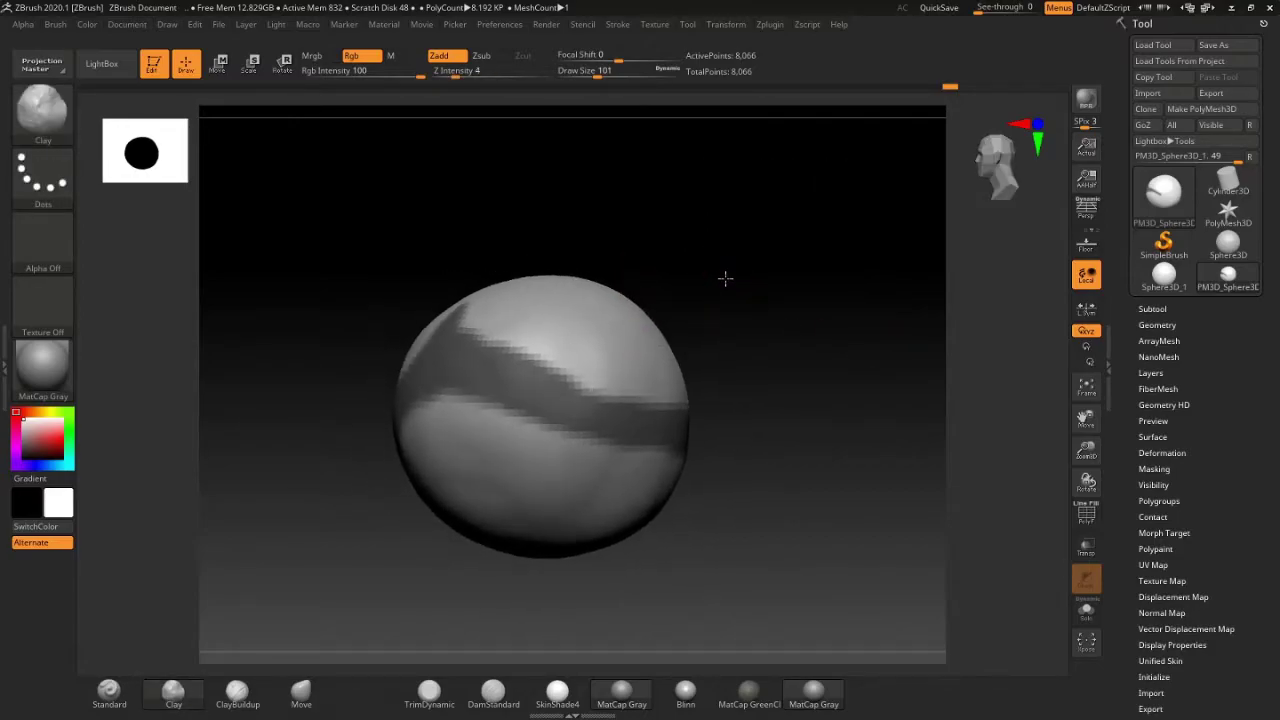
mouse_move(538, 165)
ctrl+mouse_down()
mouse_move(706, 314)
mouse_move(781, 335)
mouse_move(710, 300)
mouse_move(774, 297)
mouse_move(717, 294)
ctrl+mouse_up()
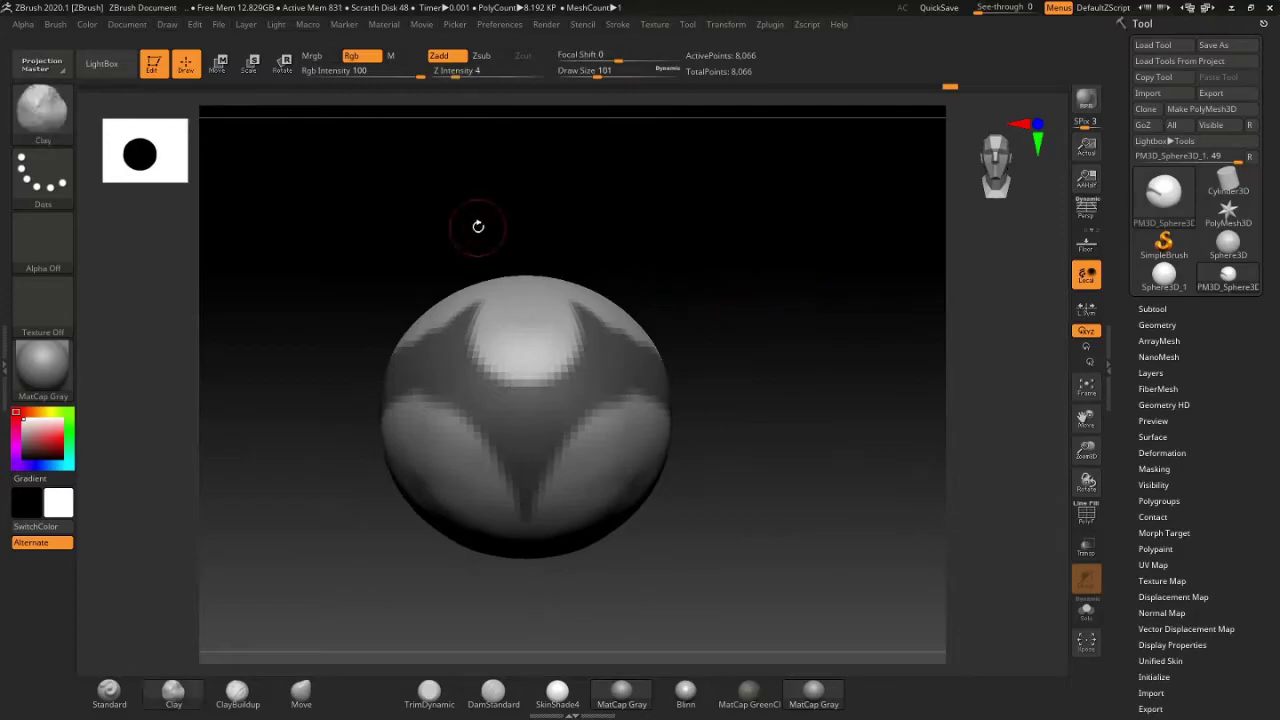
ctrl+drag(329, 186, 720, 391)
key(ctrl+z)
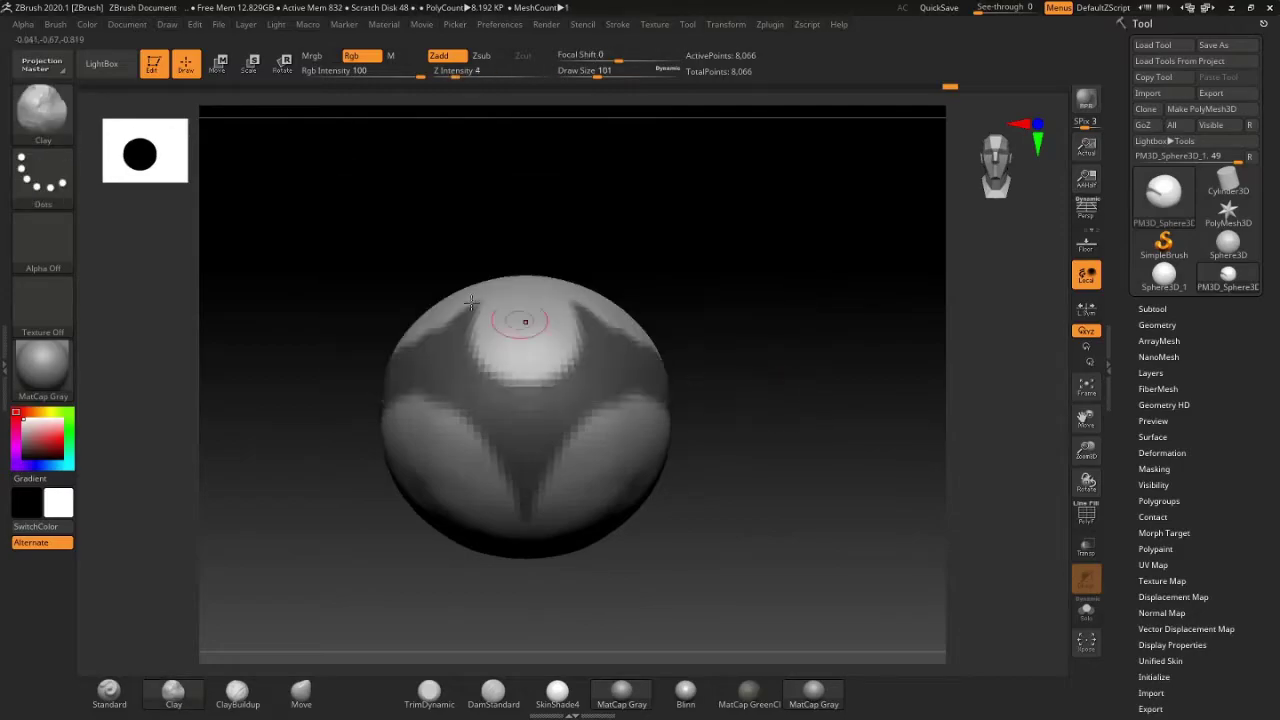
key(ctrl)
key(ctrl)
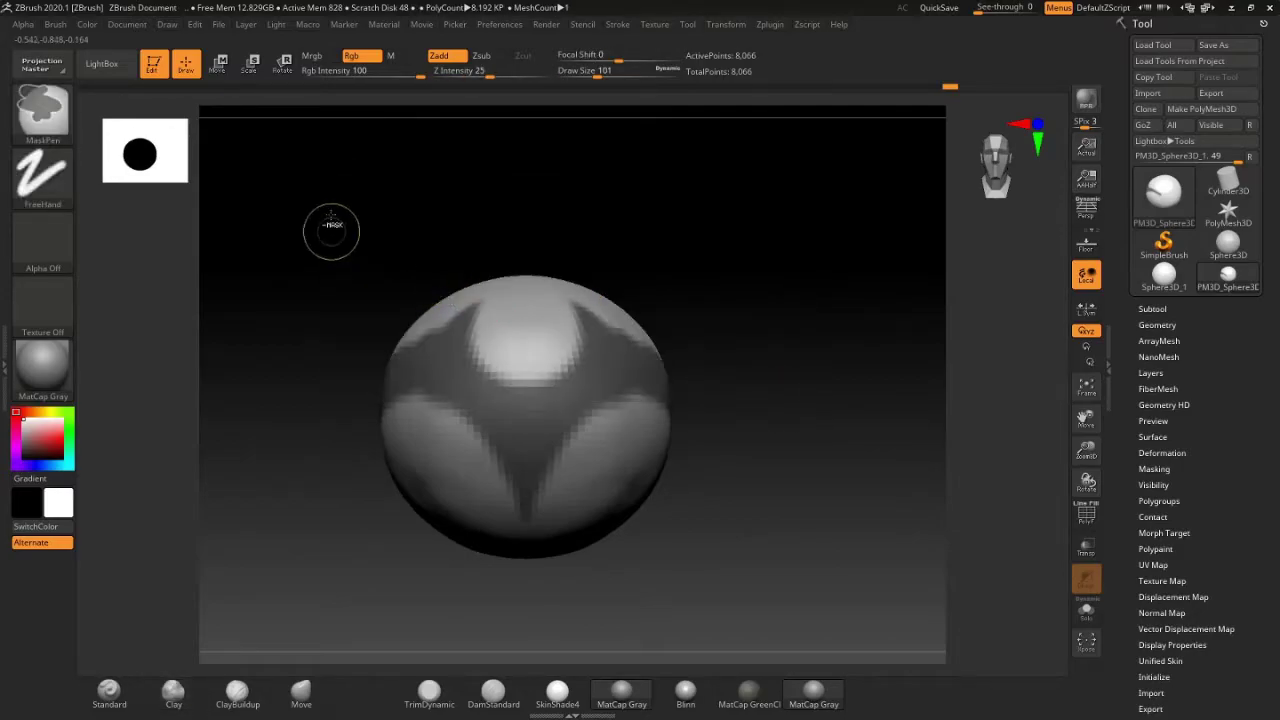
mouse_move(306, 178)
ctrl+mouse_down()
mouse_move(543, 303)
mouse_move(766, 376)
ctrl+mouse_up()
key(ctrl+z)
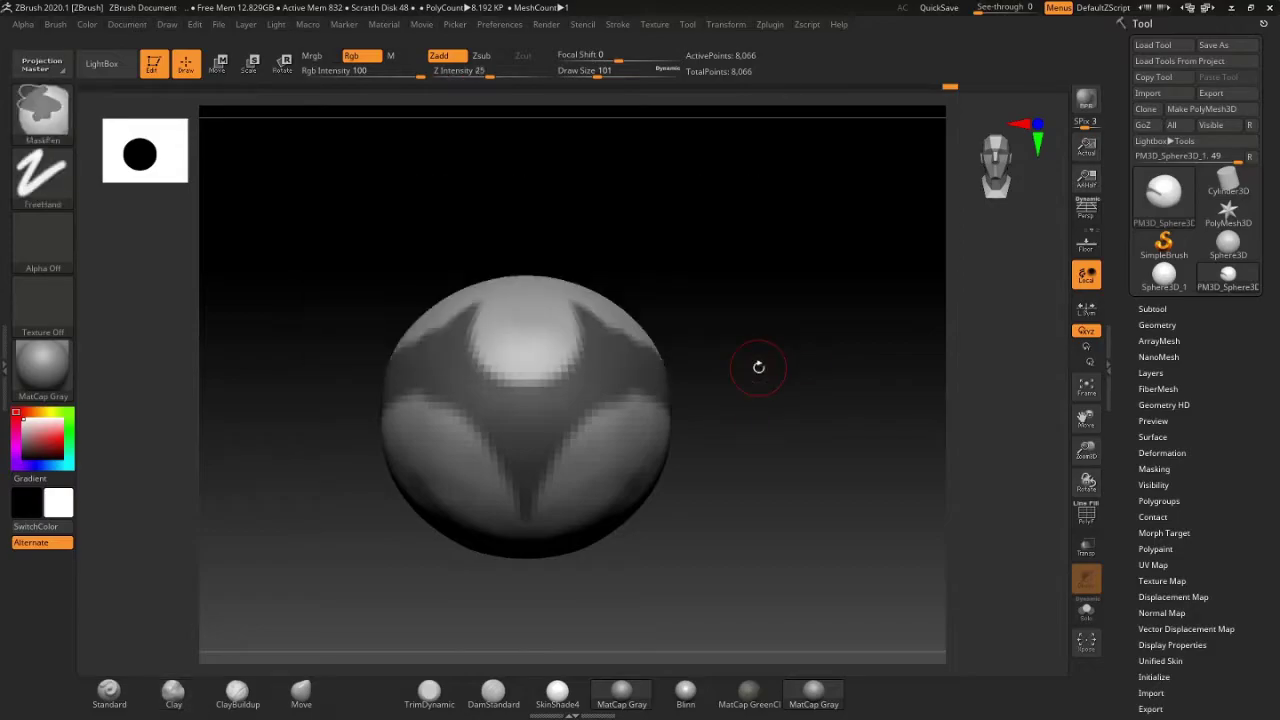
Step: Raise the brush Draw Size from 101 to 202
mouse_move(712, 290)
mouse_down()
mouse_move(666, 306)
mouse_move(710, 293)
mouse_move(663, 289)
mouse_move(714, 294)
mouse_up()
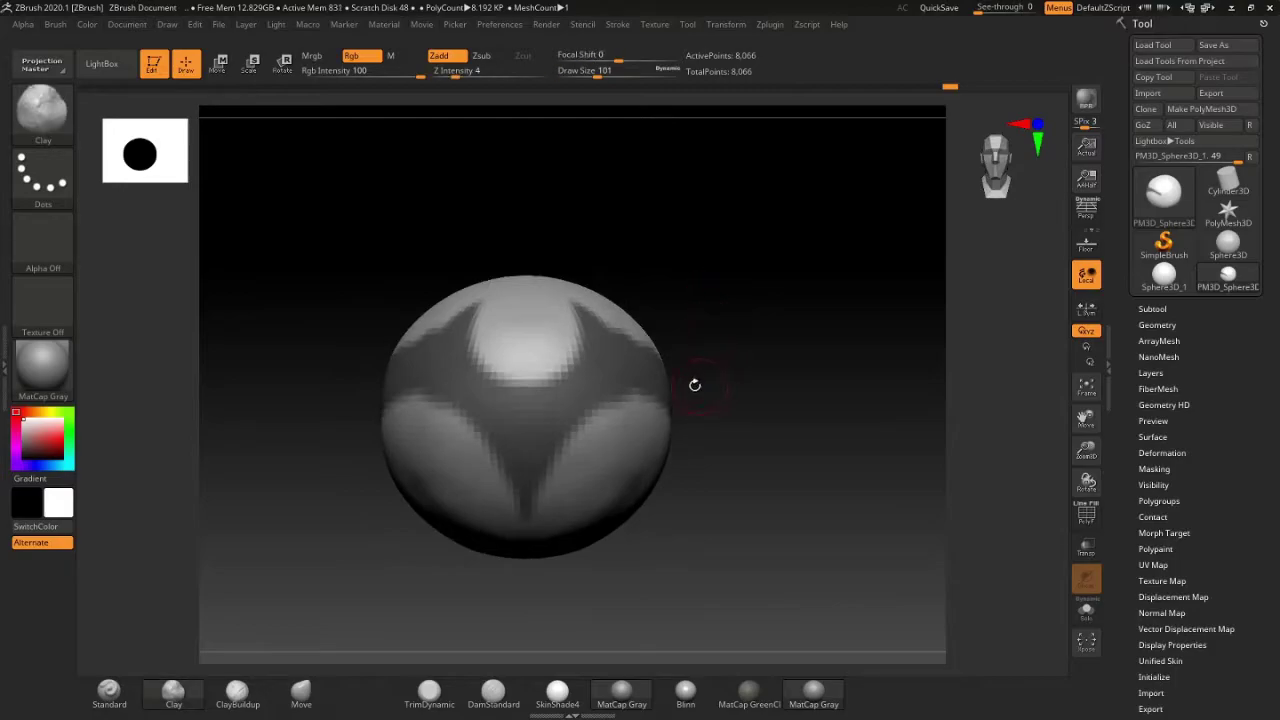
drag(648, 332, 663, 329)
key(space)
mouse_move(700, 240)
mouse_down()
mouse_move(730, 345)
mouse_move(731, 331)
mouse_up()
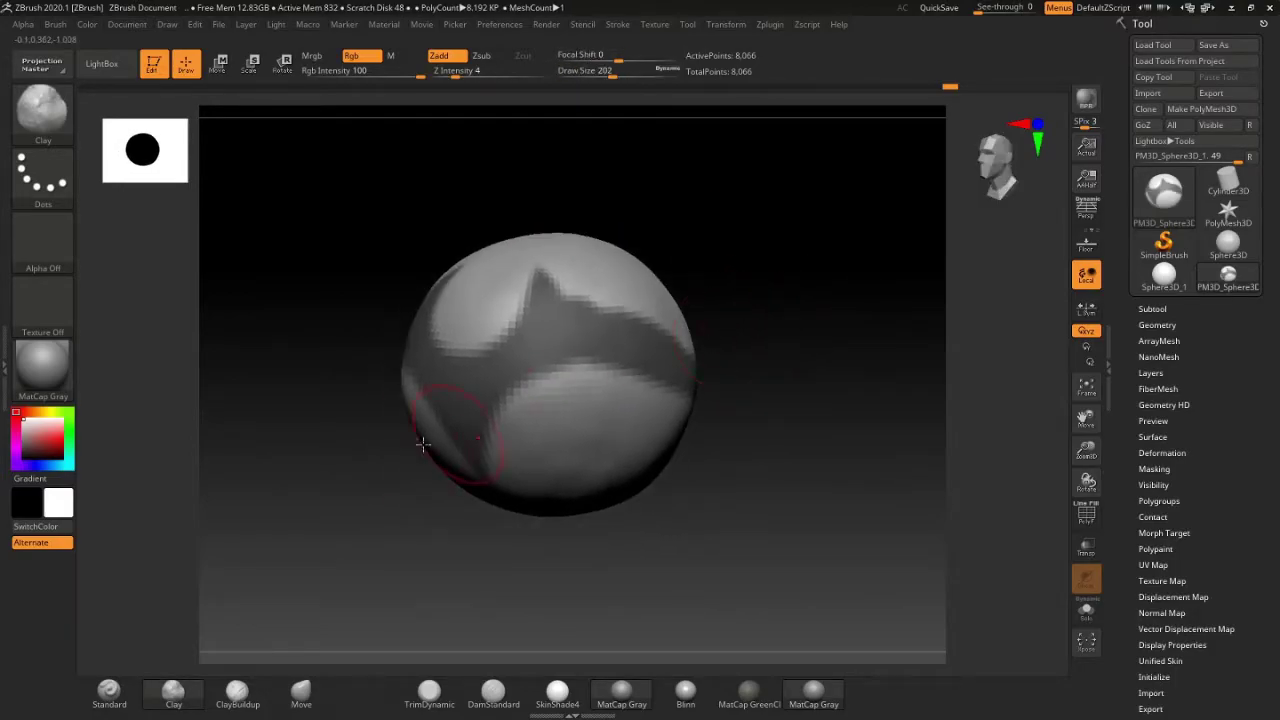
Step: With ClayBuildup, build up clay across the sphere's left, centre and lower surface
click(237, 697)
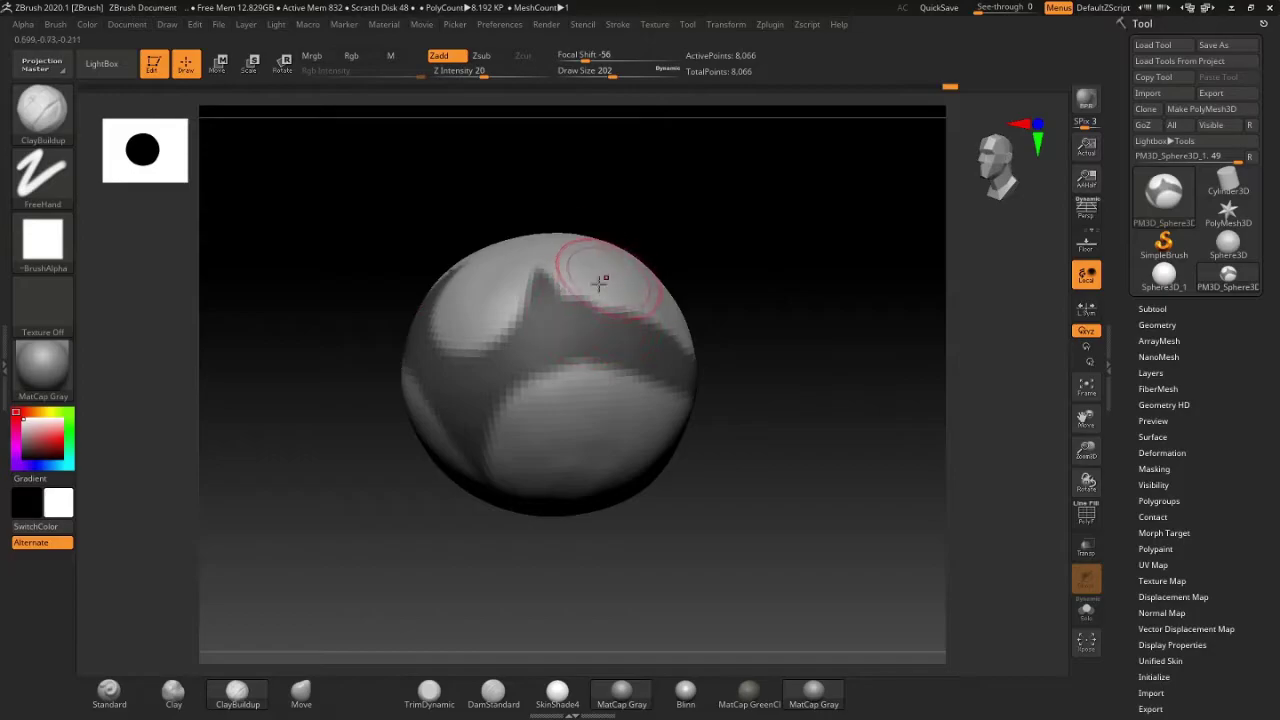
mouse_move(543, 356)
mouse_down()
mouse_move(600, 349)
mouse_move(554, 406)
mouse_move(524, 394)
mouse_move(470, 450)
mouse_up()
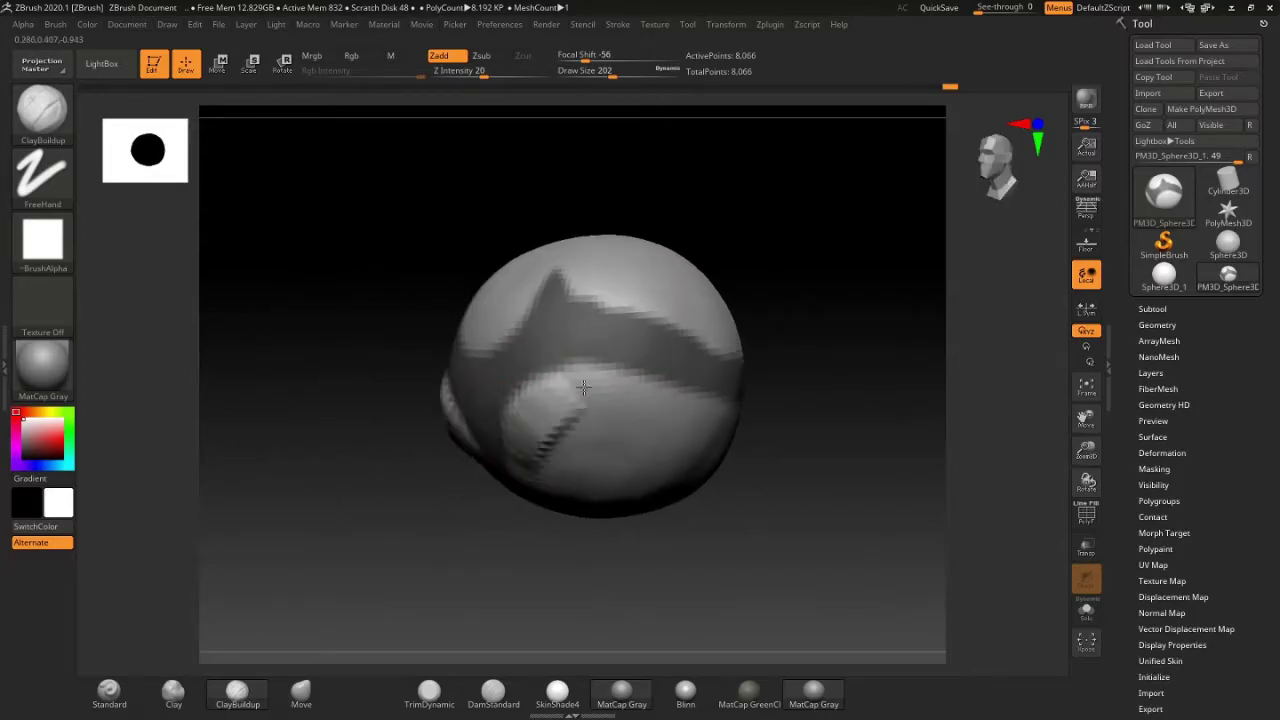
key(ctrl+z)
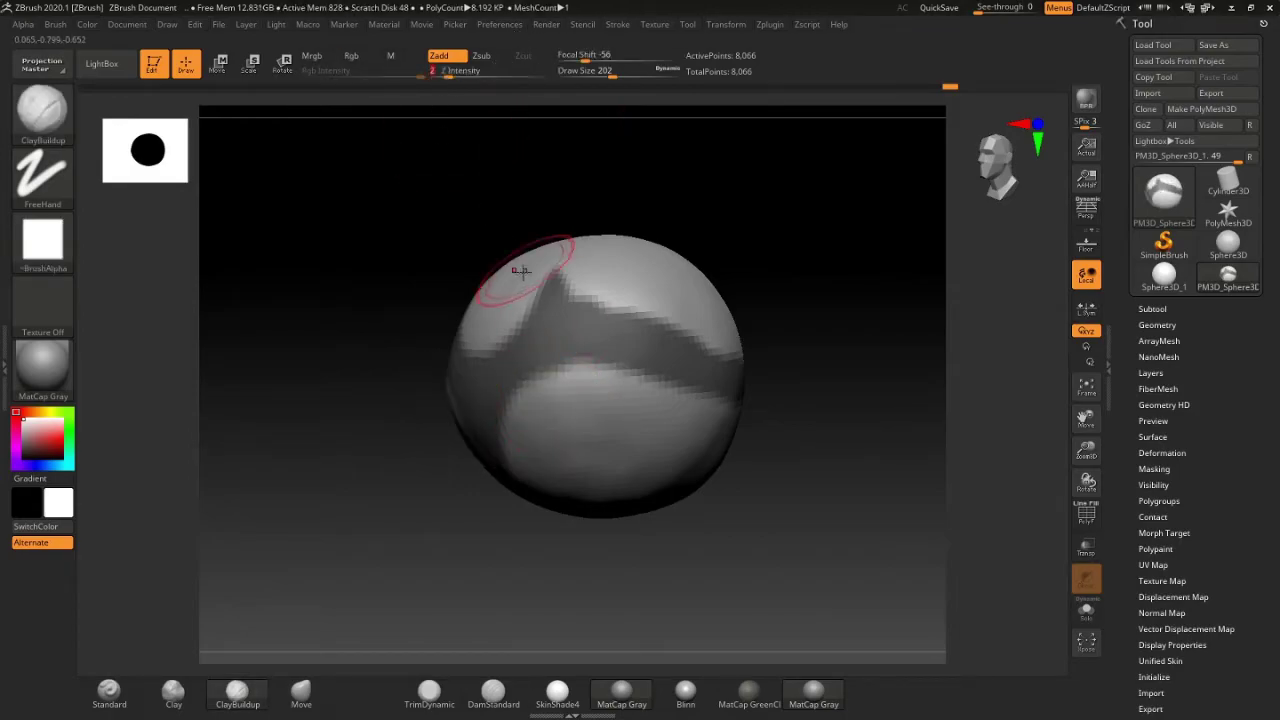
drag(520, 271, 543, 408)
drag(495, 478, 410, 370)
drag(550, 385, 650, 440)
drag(560, 465, 708, 405)
drag(680, 495, 530, 410)
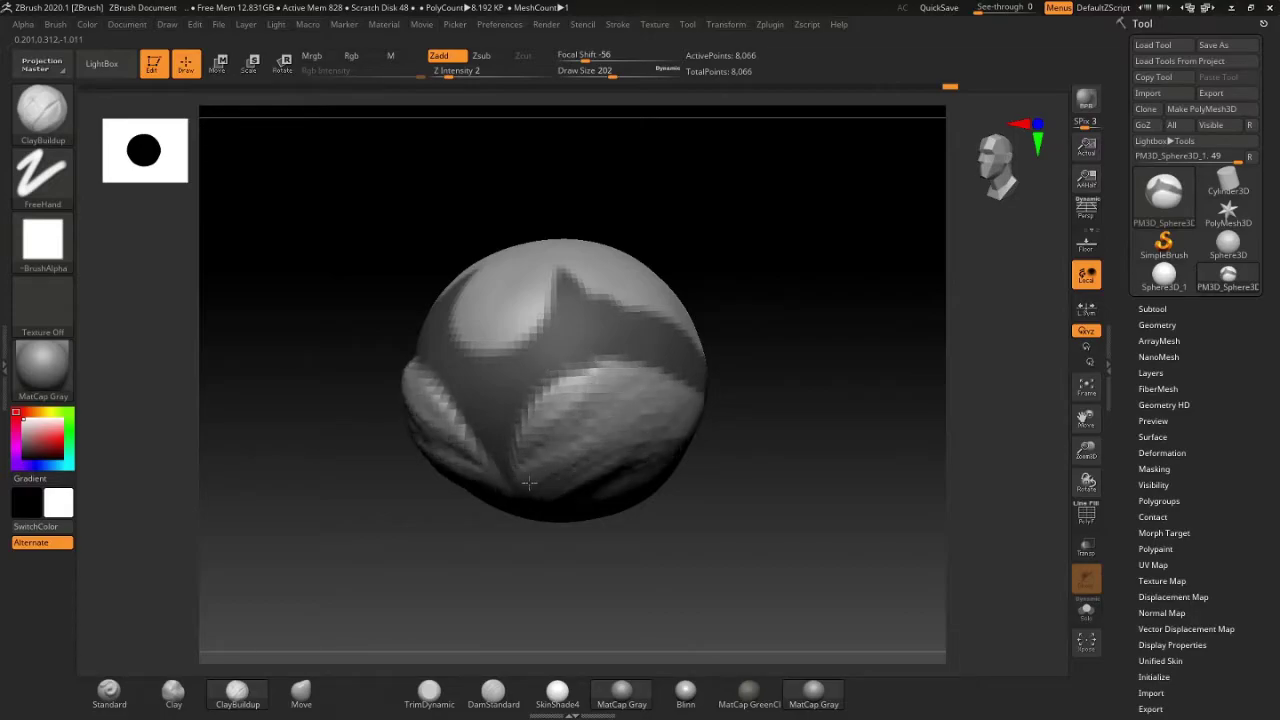
drag(660, 435, 550, 370)
Step: Build up a clay mass on the sphere's upper-left surface for the brow band
drag(870, 420, 660, 383)
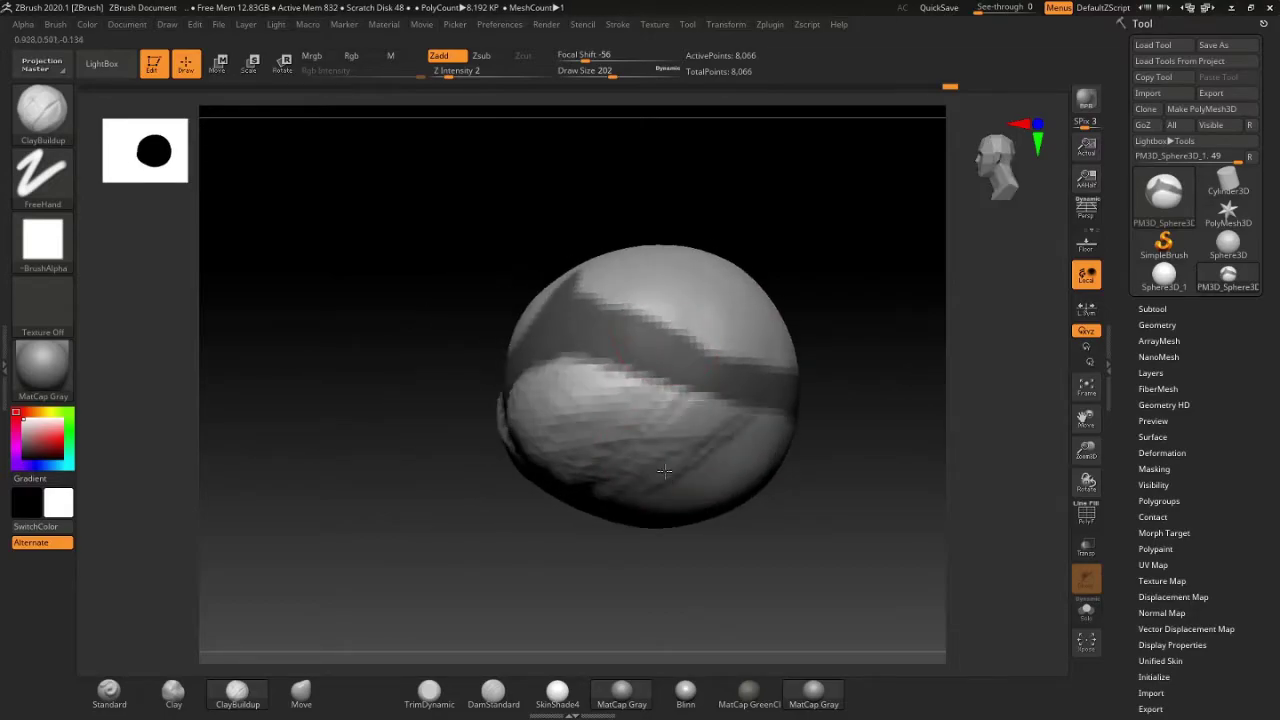
drag(810, 390, 662, 352)
mouse_move(505, 255)
mouse_down()
mouse_move(561, 237)
mouse_move(480, 226)
mouse_move(440, 262)
mouse_up()
drag(470, 305, 522, 268)
mouse_move(698, 296)
mouse_down()
mouse_move(586, 257)
mouse_move(749, 260)
mouse_move(686, 289)
mouse_move(726, 315)
mouse_move(751, 289)
mouse_move(734, 289)
mouse_up()
Step: Toggle mask painting and invert the mask on the sphere
key(ctrl)
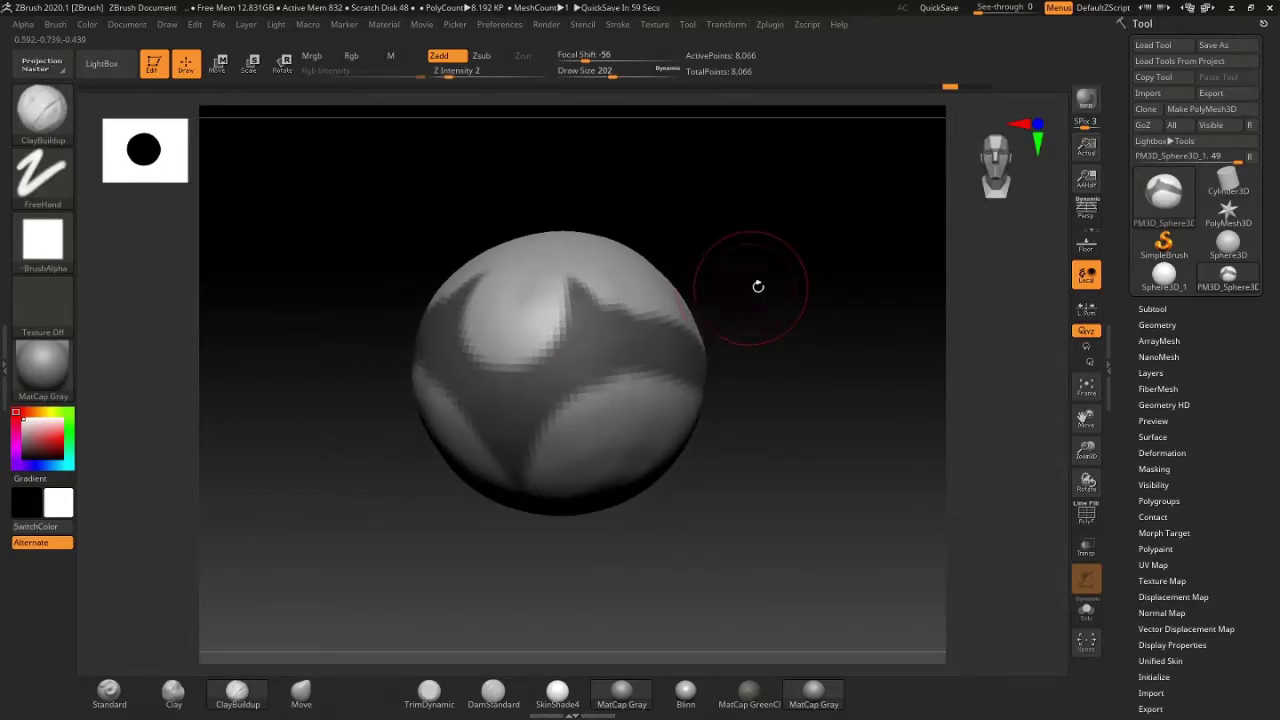
key(ctrl)
ctrl+click(778, 287)
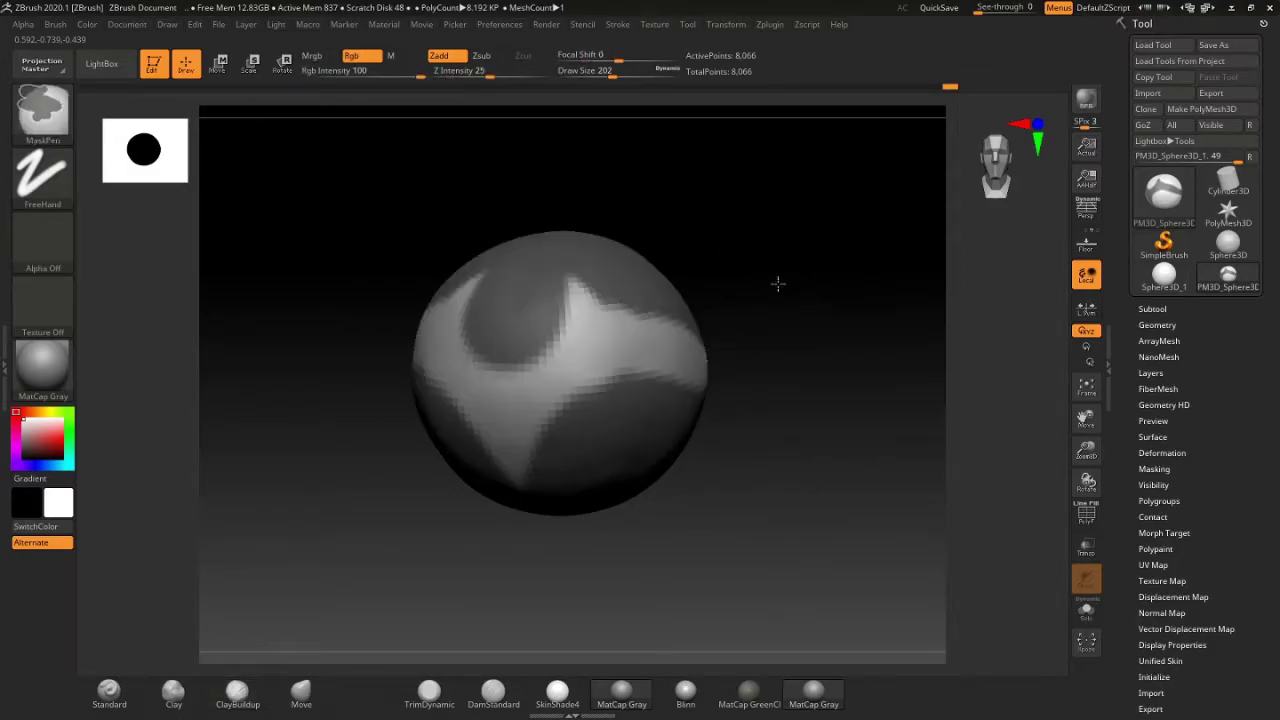
ctrl+click(778, 287)
key(ctrl)
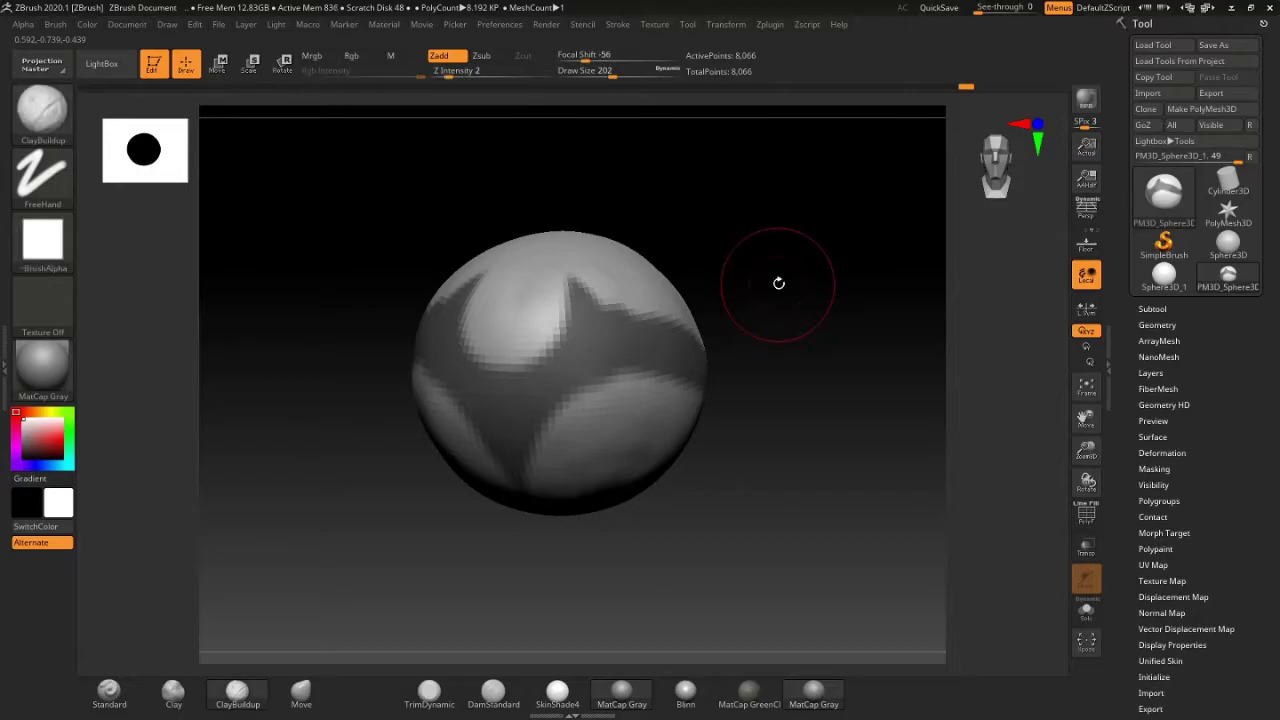
key(ctrl)
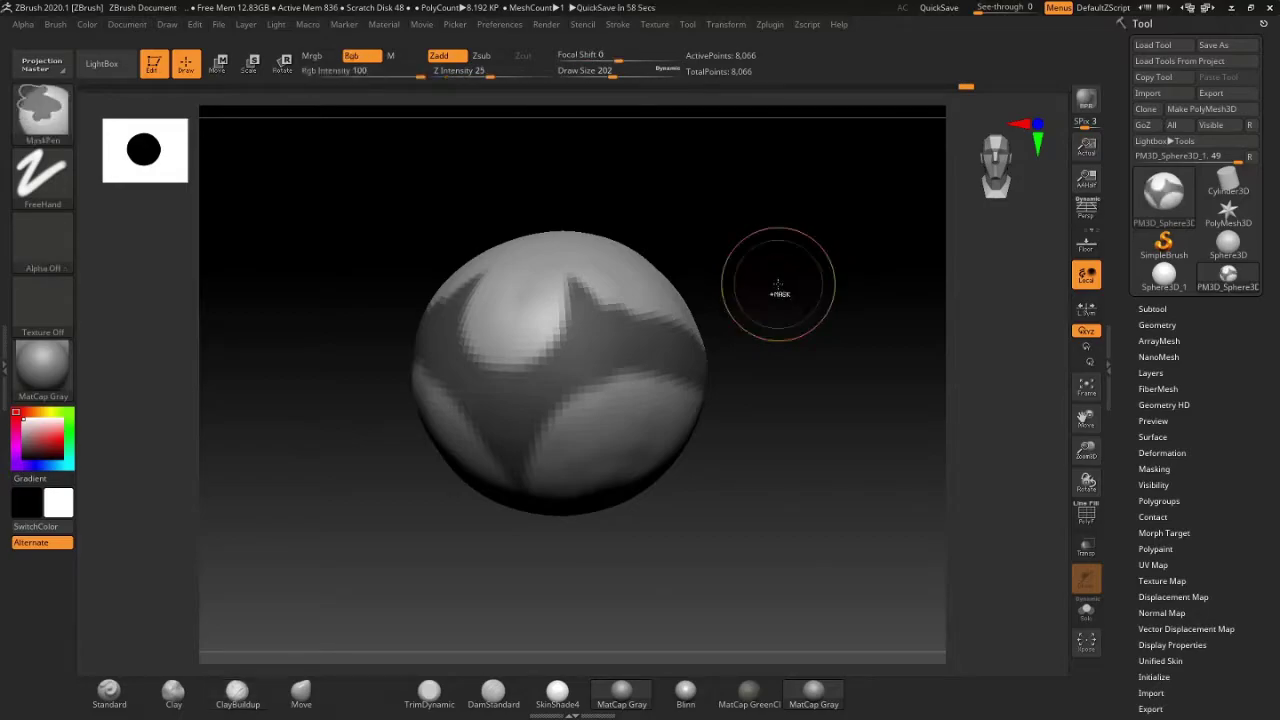
ctrl+click(778, 287)
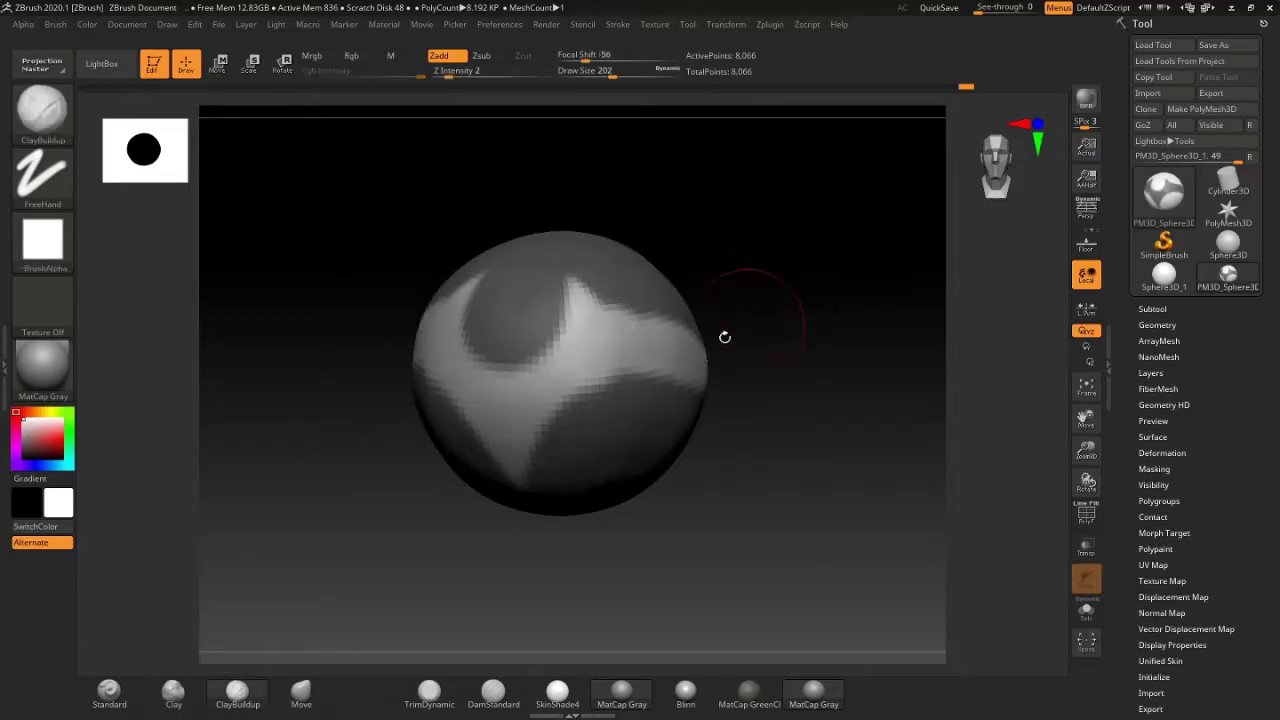
Step: Build up the brow band over the central area and out to its right end
mouse_move(723, 334)
mouse_down()
mouse_move(766, 309)
mouse_move(688, 340)
mouse_move(661, 324)
mouse_up()
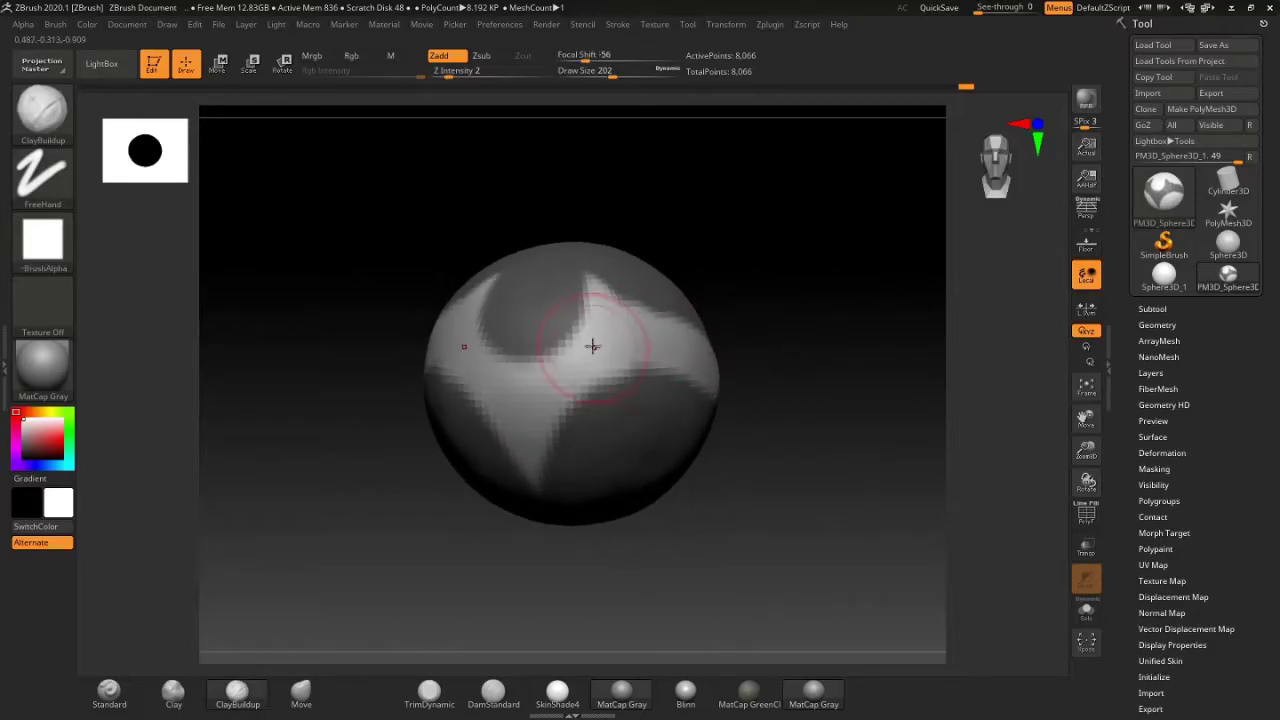
mouse_move(592, 346)
mouse_down()
mouse_move(575, 388)
mouse_move(654, 312)
mouse_move(600, 350)
mouse_move(612, 362)
mouse_up()
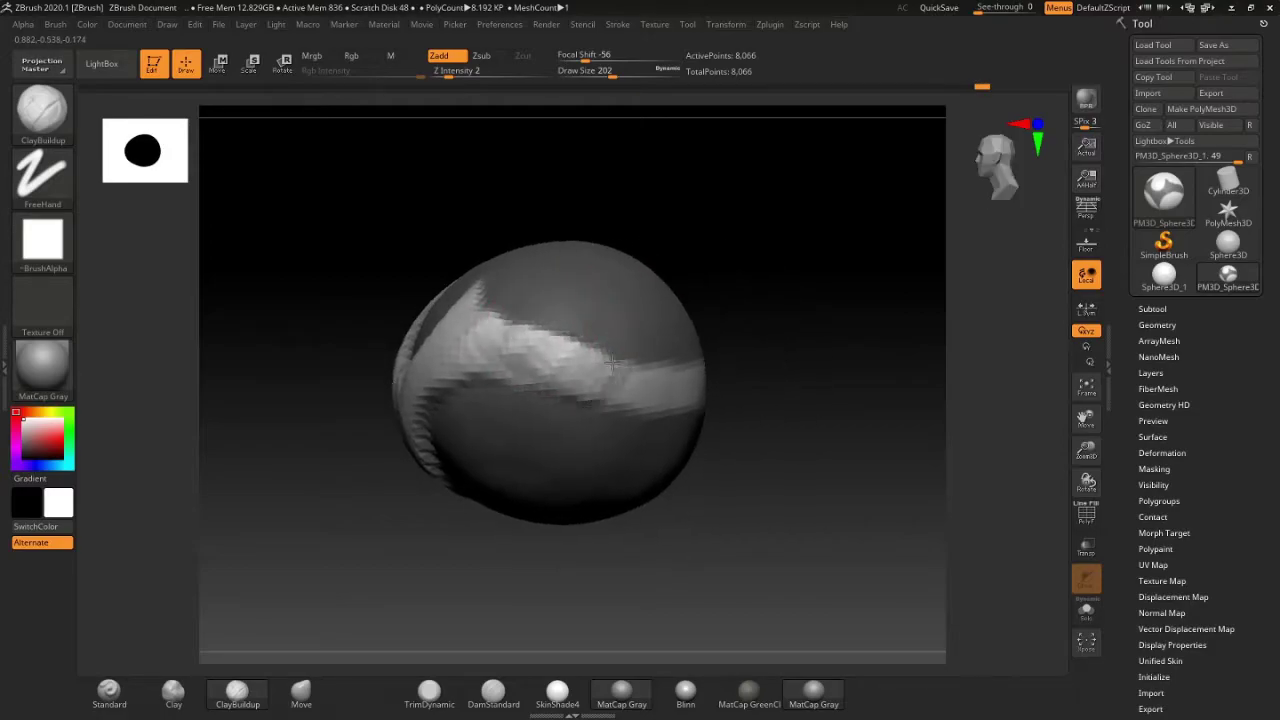
drag(724, 356, 629, 314)
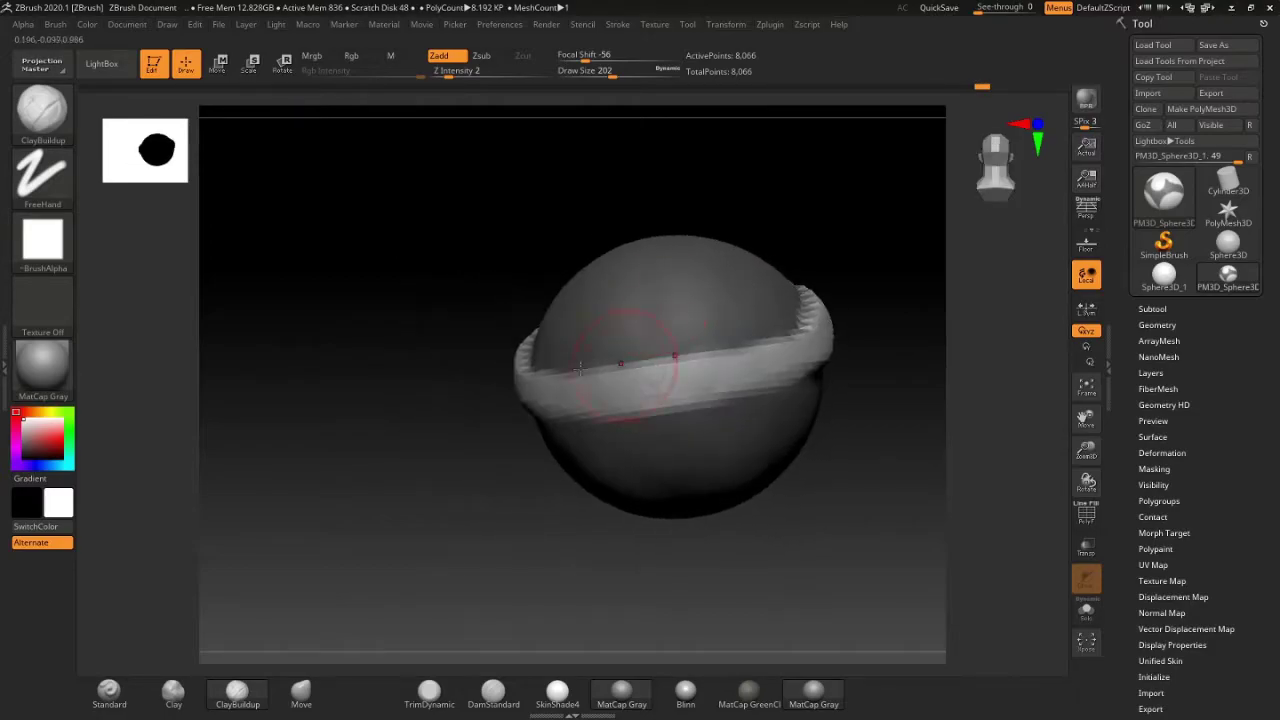
drag(582, 390, 842, 346)
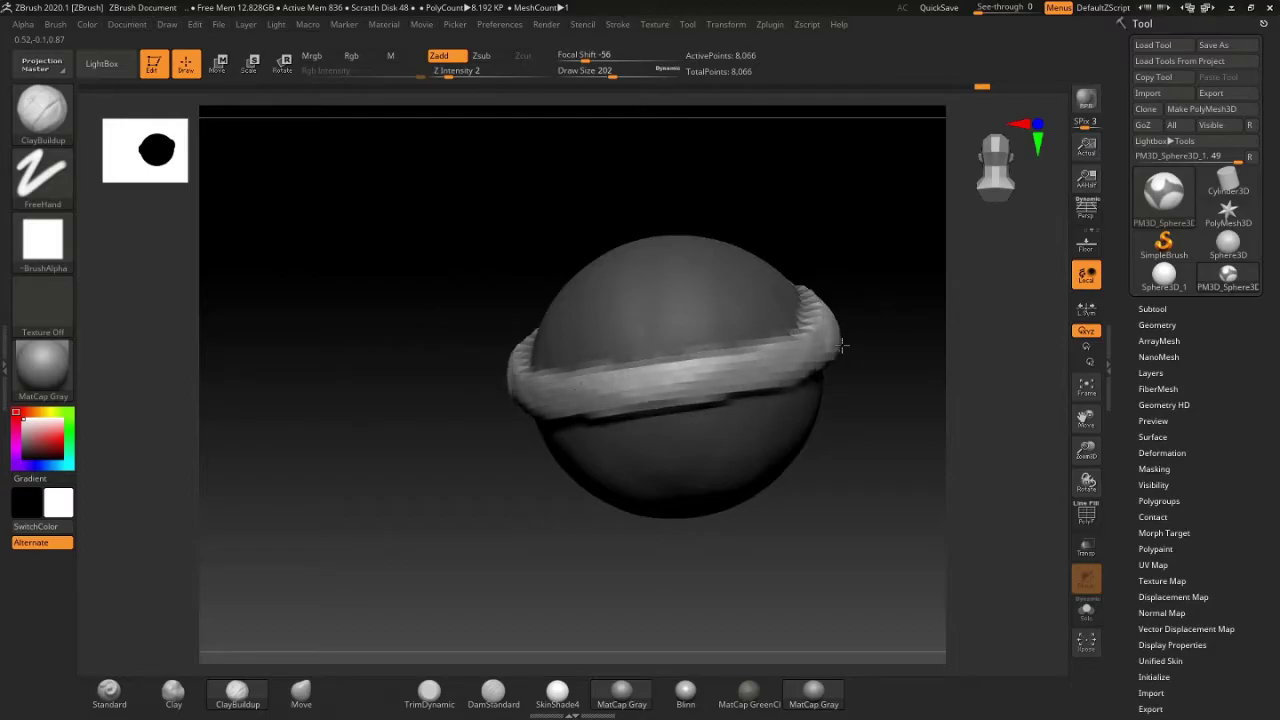
drag(607, 400, 648, 368)
Step: Orbit the sphere from several angles to check the brow band and V-shaped ridges
mouse_move(531, 254)
mouse_down()
mouse_move(626, 280)
mouse_move(548, 248)
mouse_up()
drag(520, 292, 547, 246)
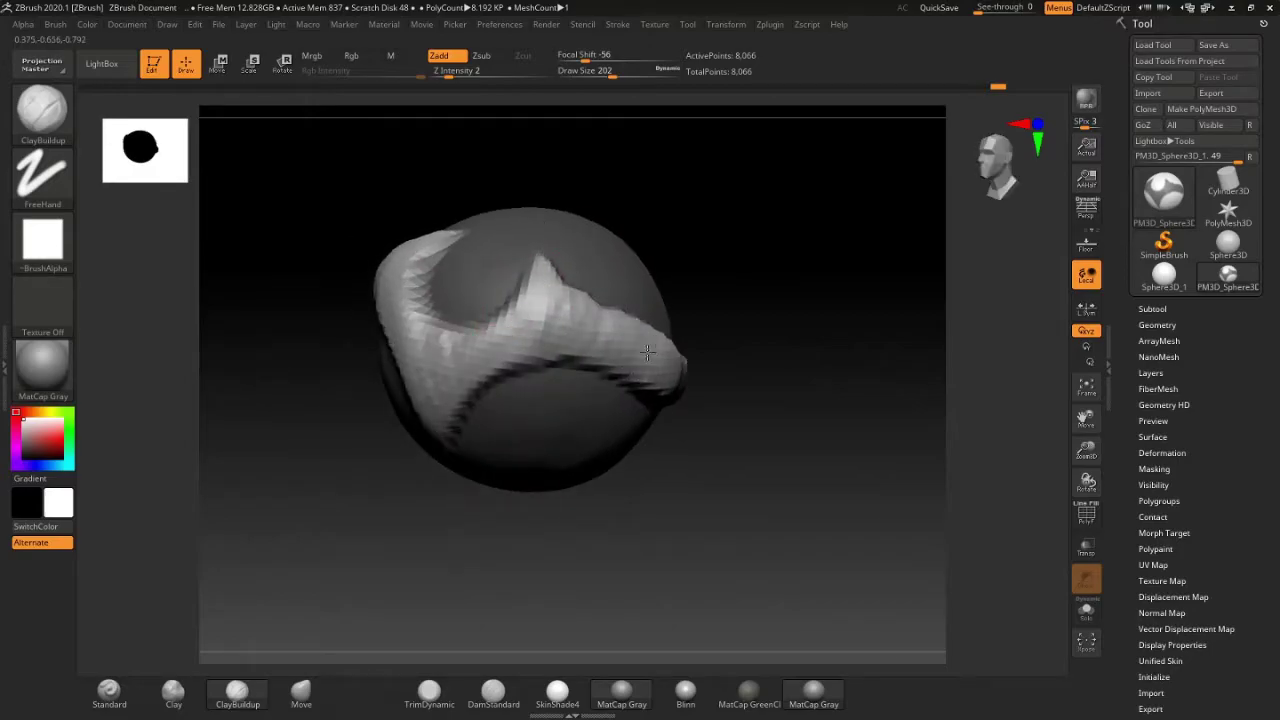
drag(668, 296, 651, 373)
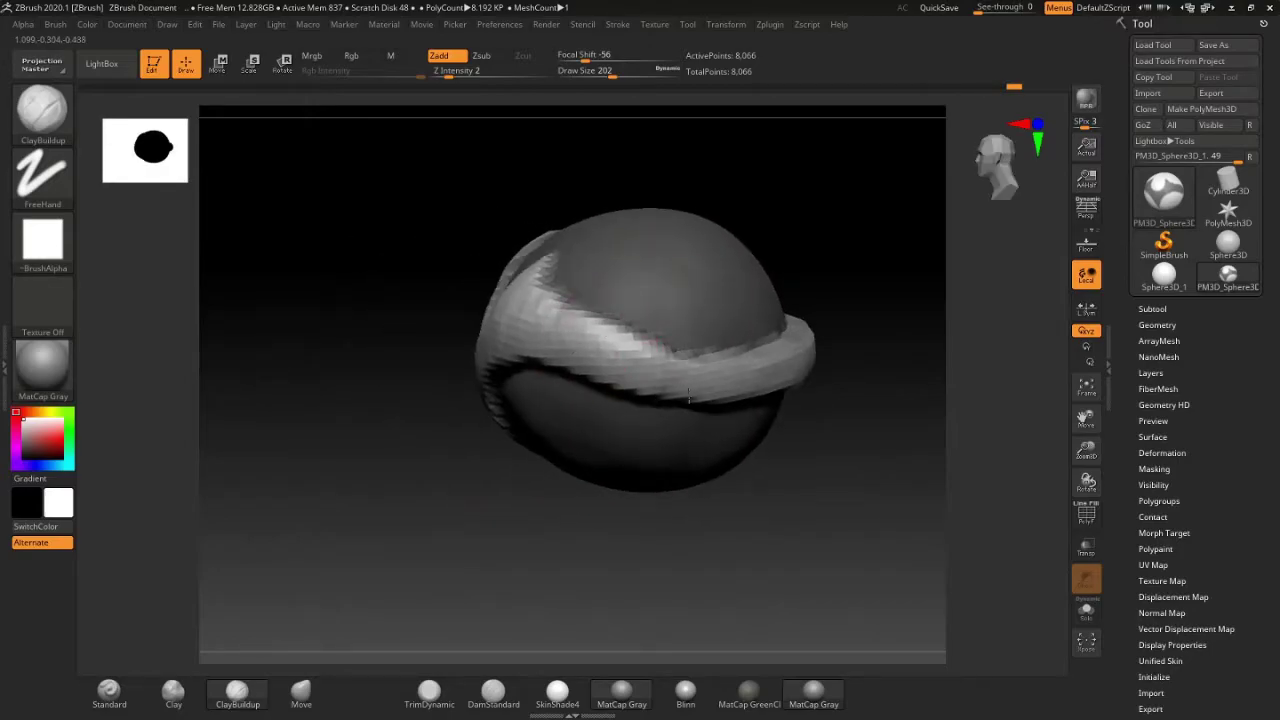
drag(801, 339, 589, 309)
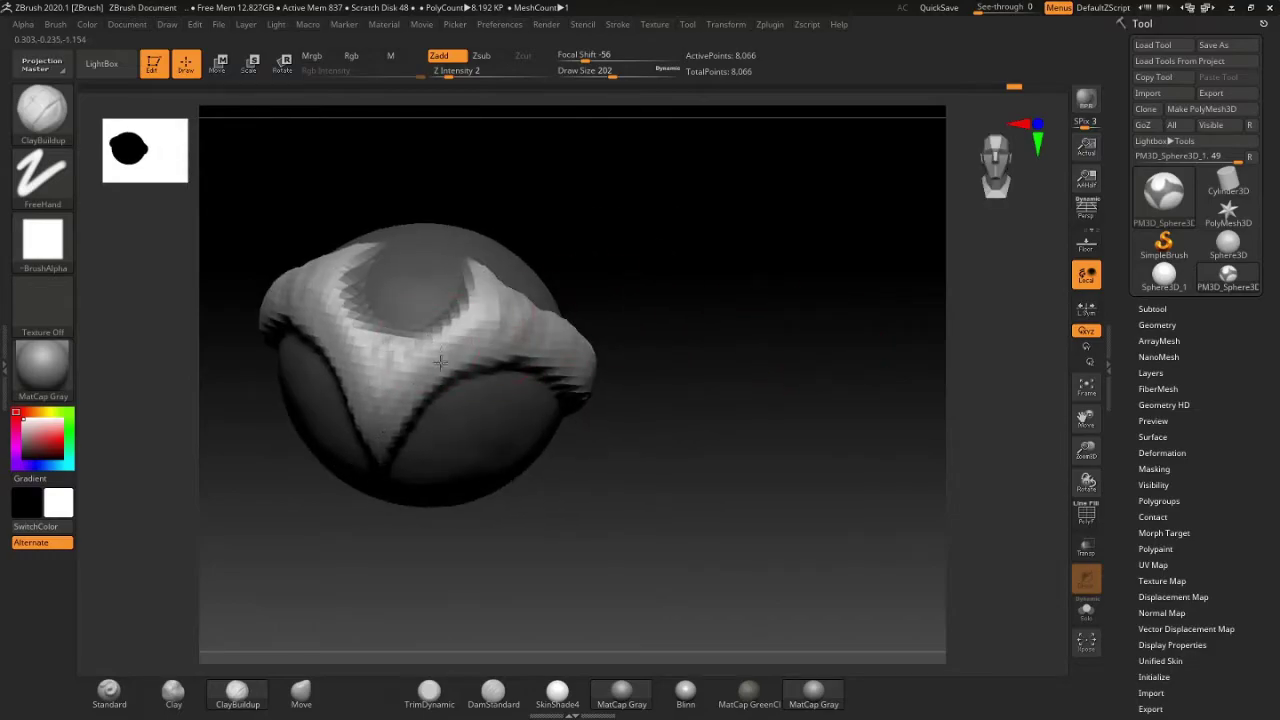
mouse_move(491, 311)
mouse_down()
mouse_move(513, 350)
mouse_move(603, 355)
mouse_move(614, 263)
mouse_up()
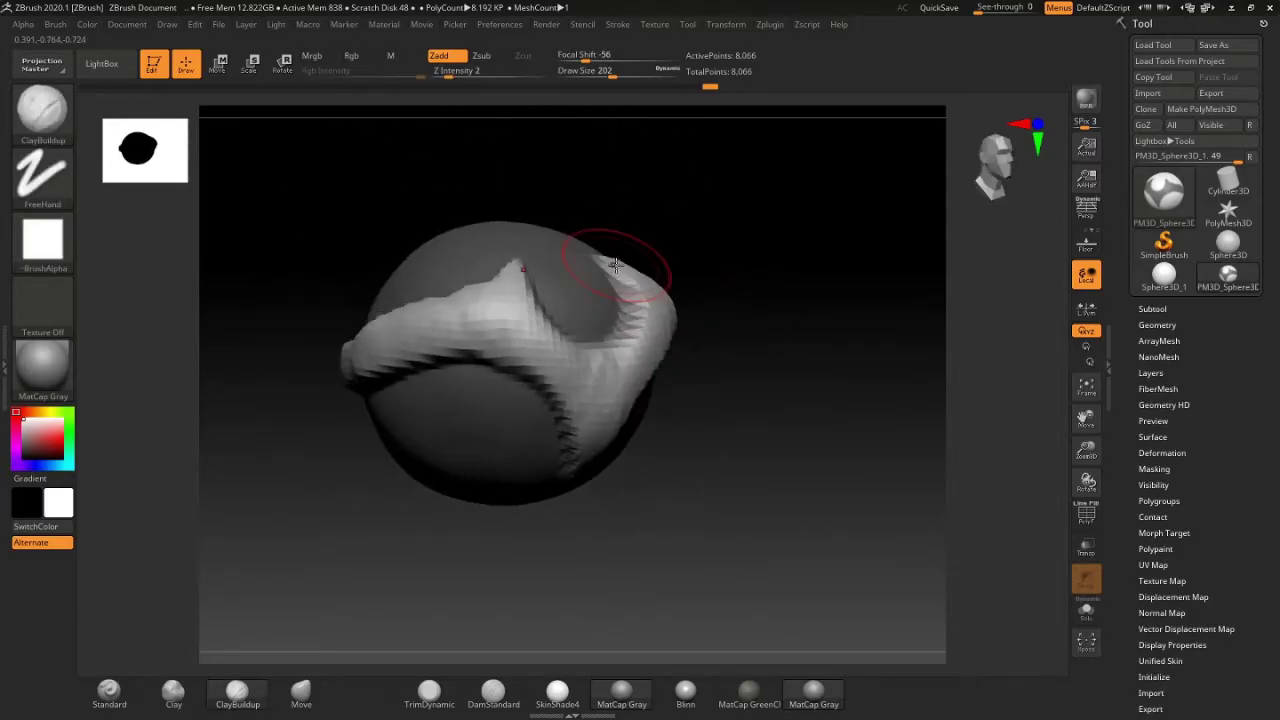
drag(497, 308, 472, 305)
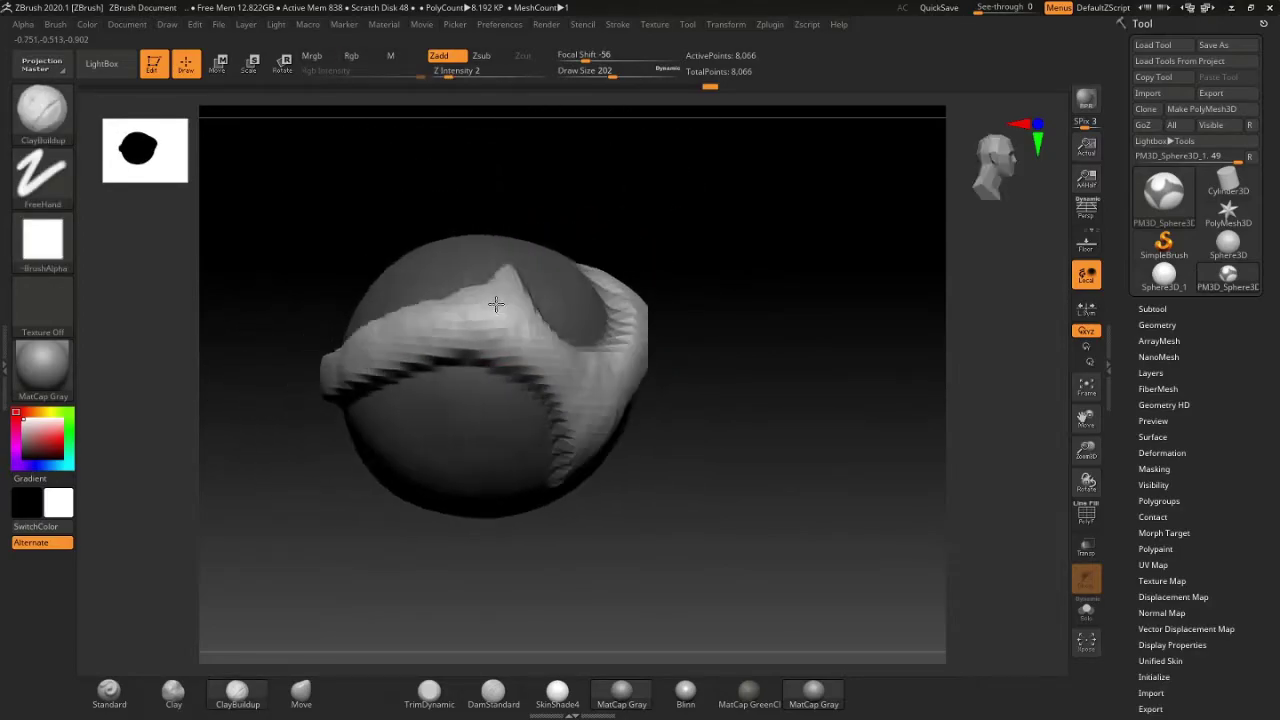
drag(543, 286, 508, 356)
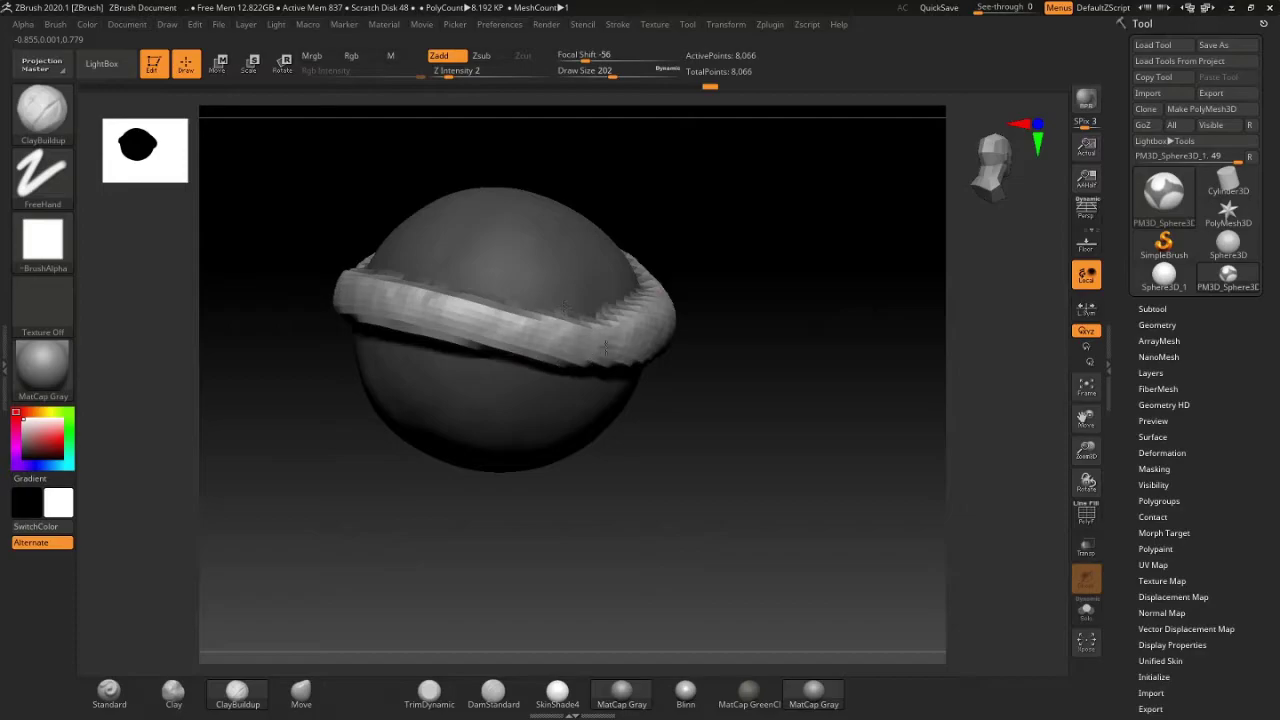
mouse_move(603, 346)
mouse_down()
mouse_move(526, 328)
mouse_move(789, 231)
mouse_move(794, 283)
mouse_move(743, 263)
mouse_move(743, 280)
mouse_move(779, 252)
mouse_up()
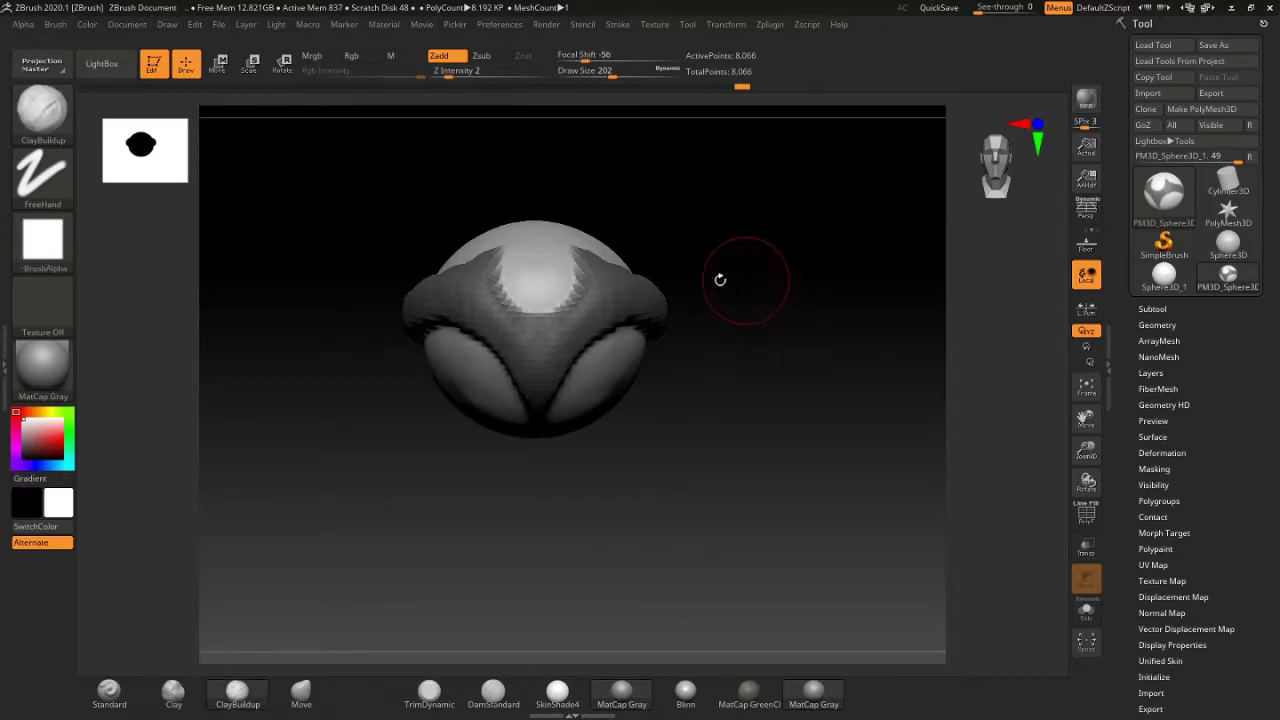
Step: With MaskPen, invert the mask and then clear it from the whole sphere
mouse_move(720, 280)
mouse_down()
mouse_move(709, 337)
mouse_move(691, 329)
mouse_up()
drag(734, 271, 711, 311)
key(ctrl)
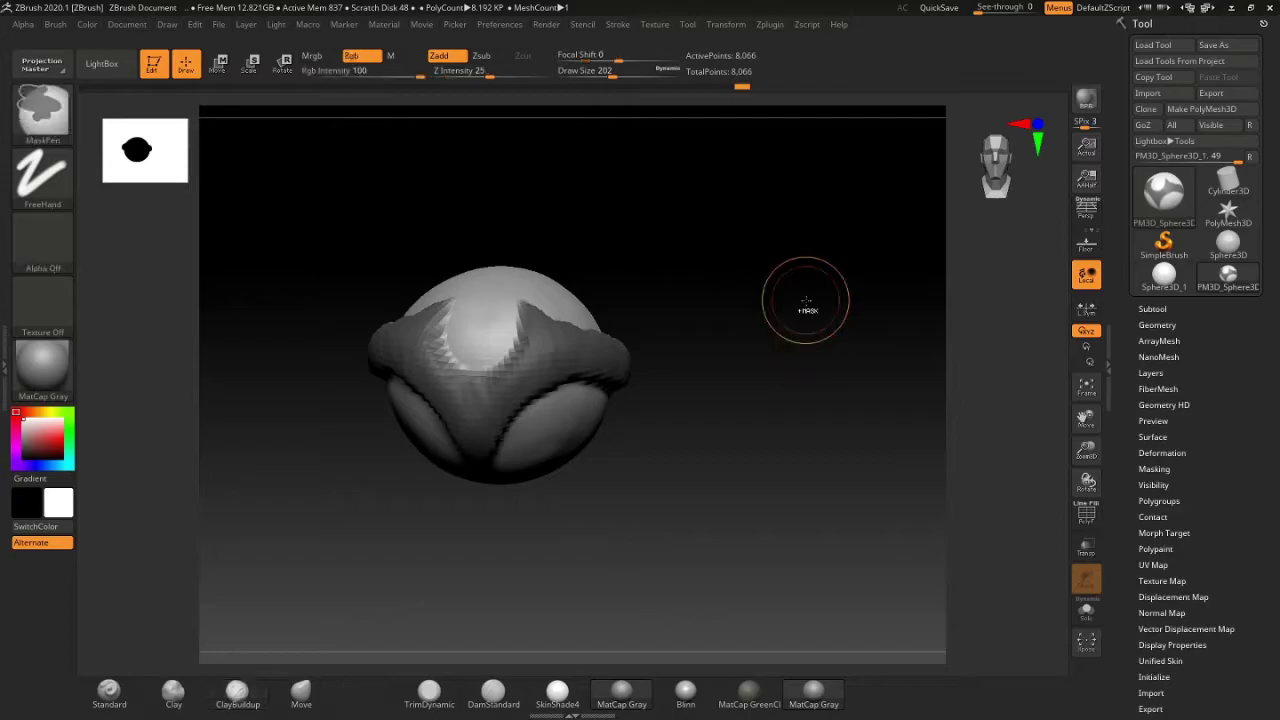
ctrl+drag(806, 297, 869, 372)
ctrl+click(866, 365)
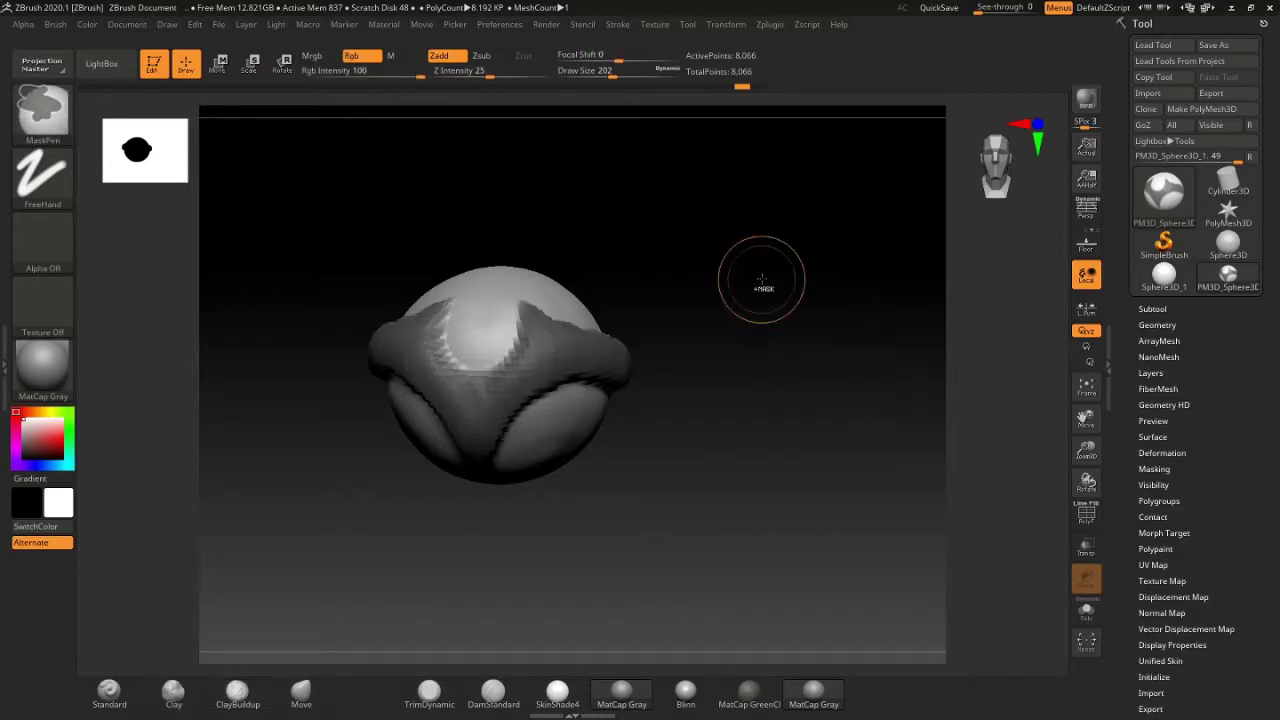
ctrl+drag(786, 271, 831, 349)
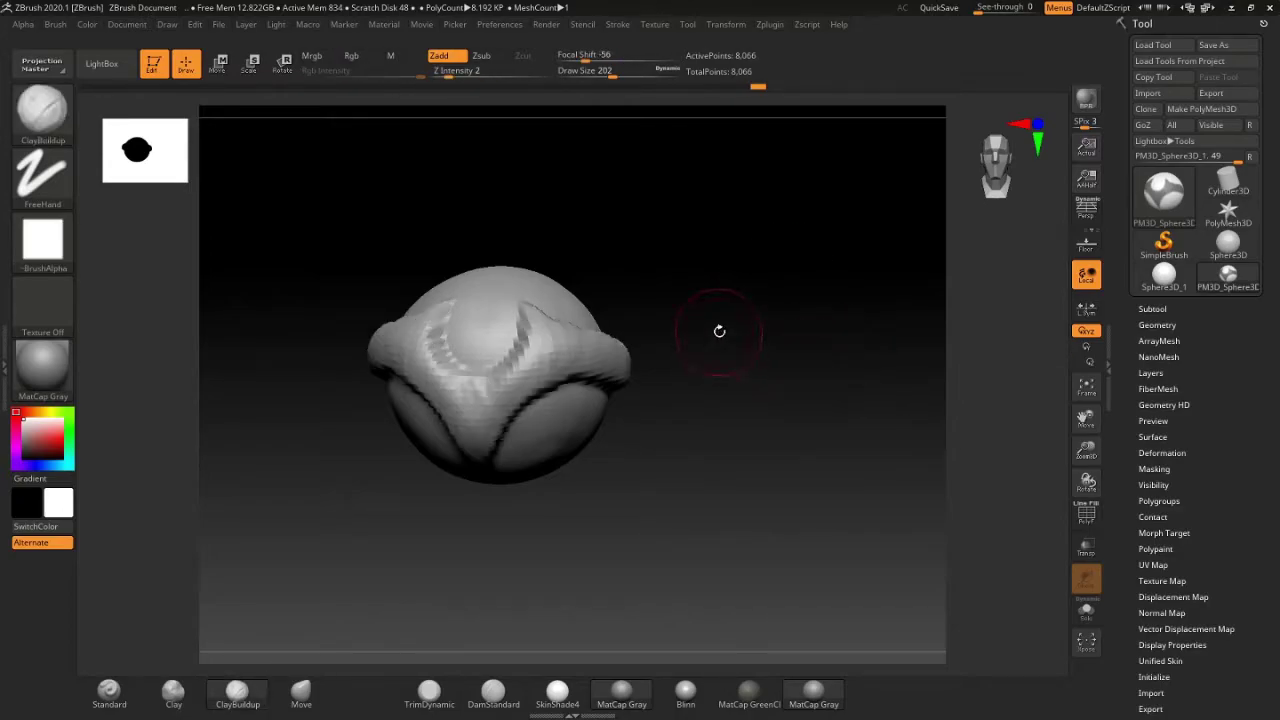
mouse_move(719, 331)
mouse_down()
mouse_move(741, 339)
mouse_move(610, 316)
mouse_move(1062, 343)
mouse_up()
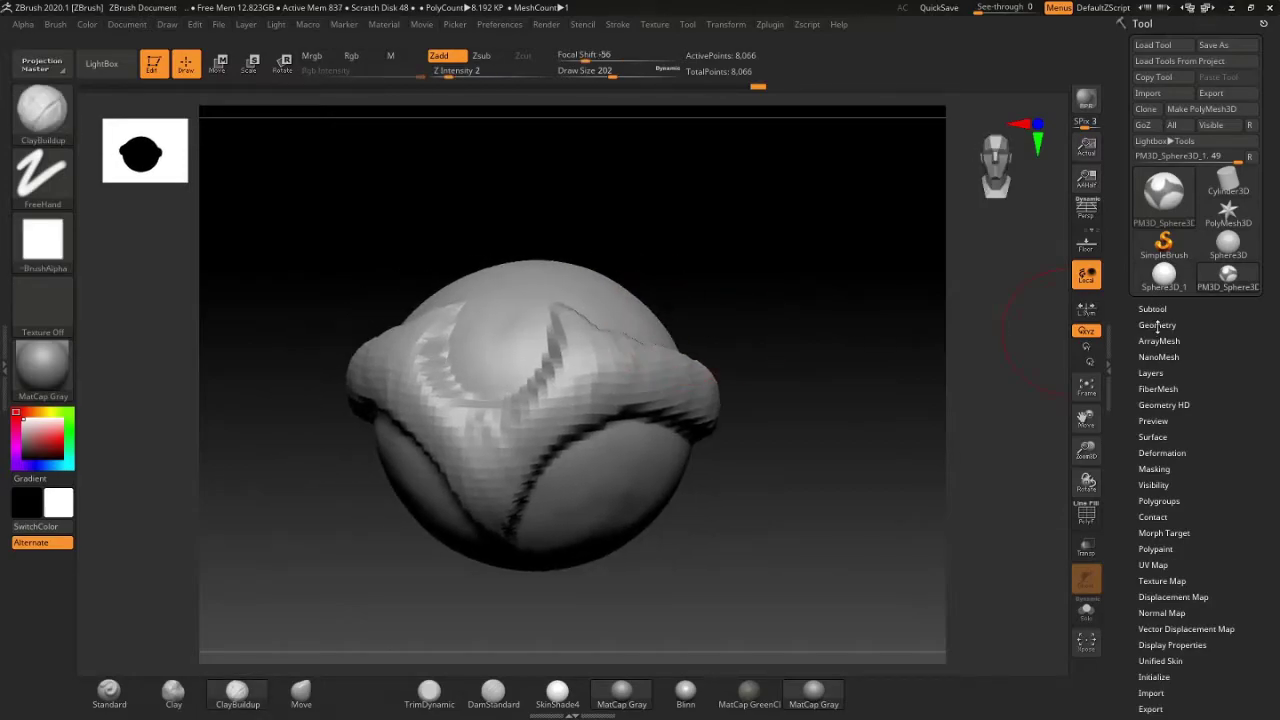
Step: Divide the head once in Tool > Geometry to reach SDiv 2 (about 32,514 points)
click(1157, 325)
click(1147, 443)
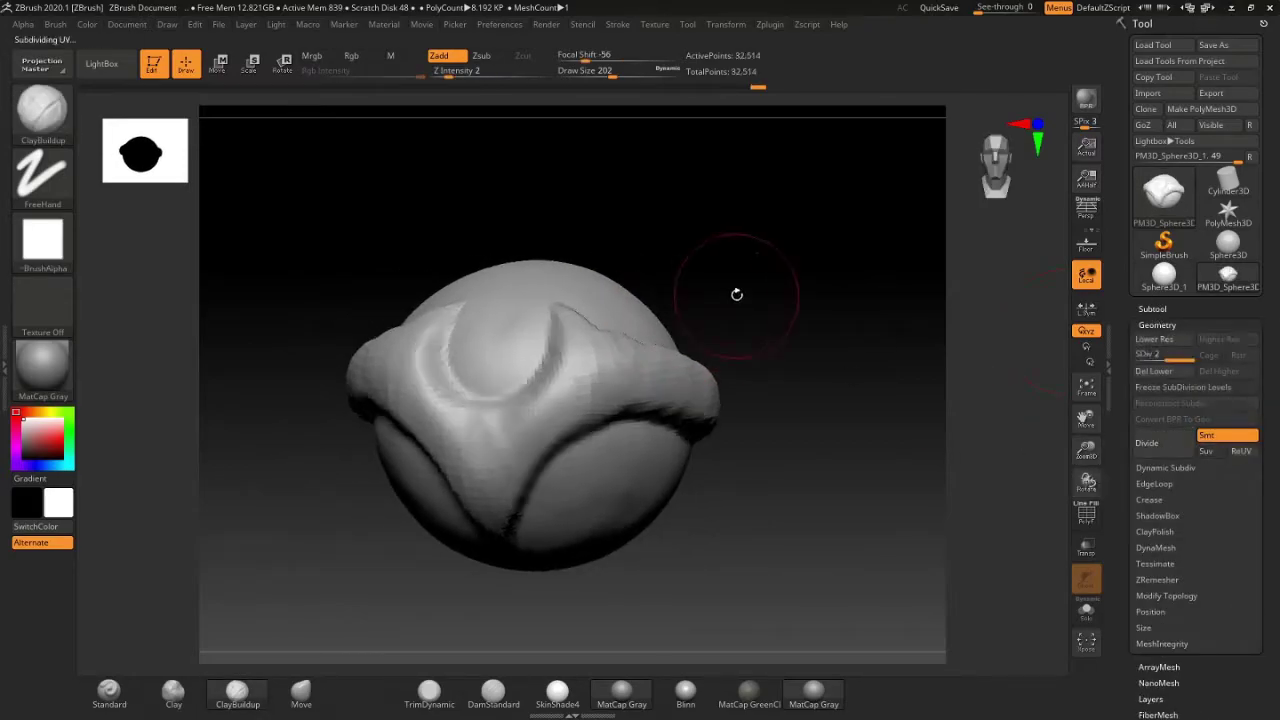
mouse_move(737, 291)
mouse_down()
mouse_move(638, 293)
mouse_move(700, 340)
mouse_move(698, 399)
mouse_move(583, 243)
mouse_up()
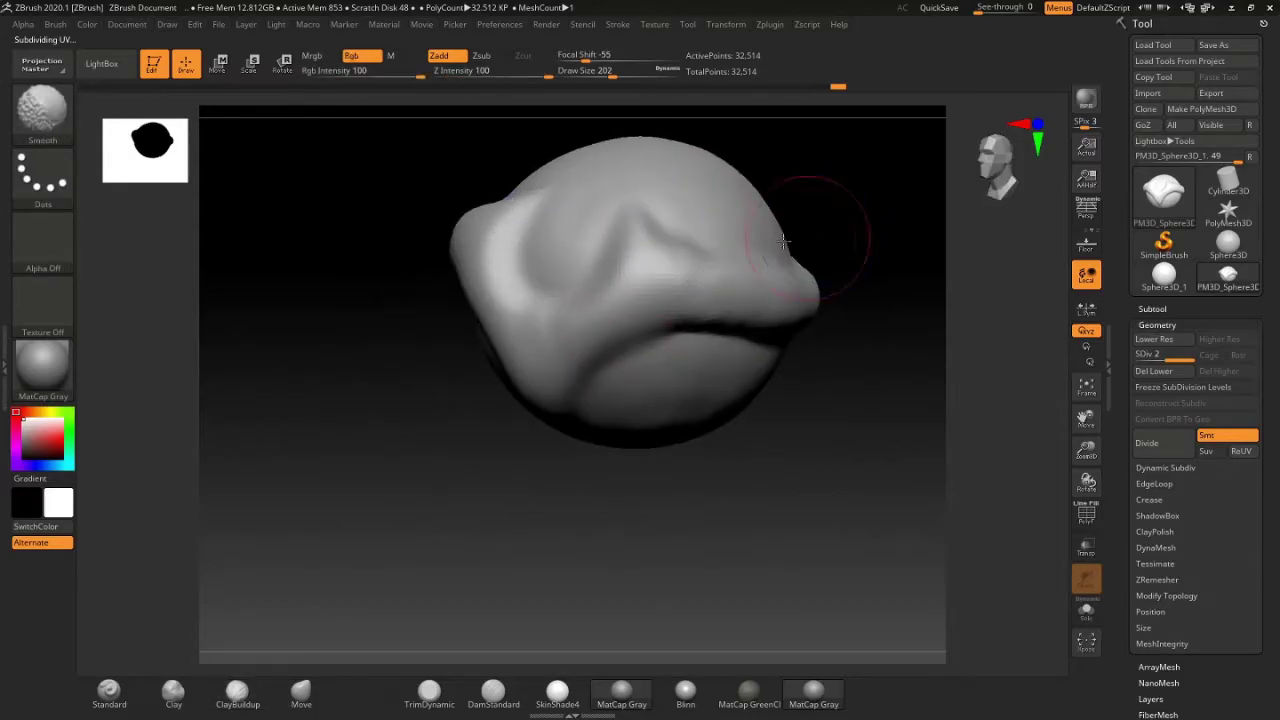
Step: Smooth the bulging right side of the head and check it from several views
drag(783, 240, 551, 294)
mouse_move(723, 237)
mouse_down()
mouse_move(565, 290)
mouse_move(430, 362)
mouse_move(577, 326)
mouse_up()
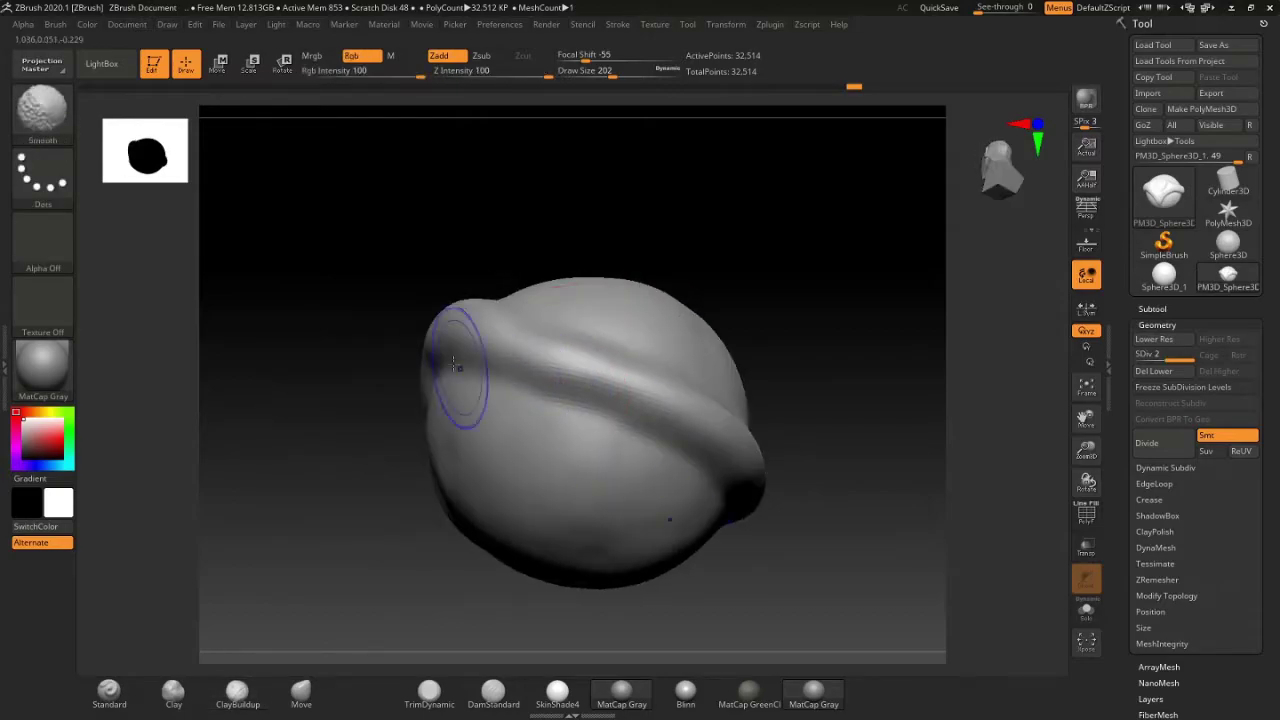
mouse_move(655, 420)
mouse_down()
mouse_move(586, 366)
mouse_move(706, 400)
mouse_up()
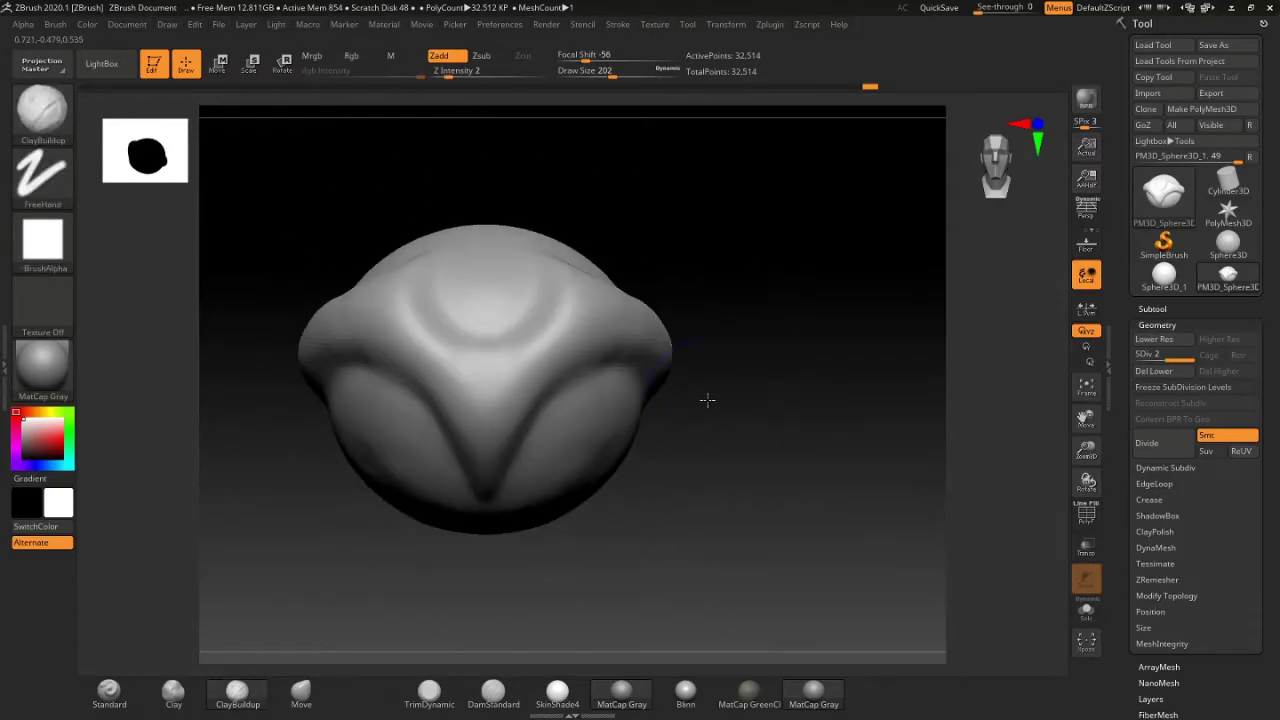
mouse_move(657, 285)
mouse_down()
mouse_move(611, 283)
mouse_move(540, 334)
mouse_move(460, 317)
mouse_move(622, 277)
mouse_up()
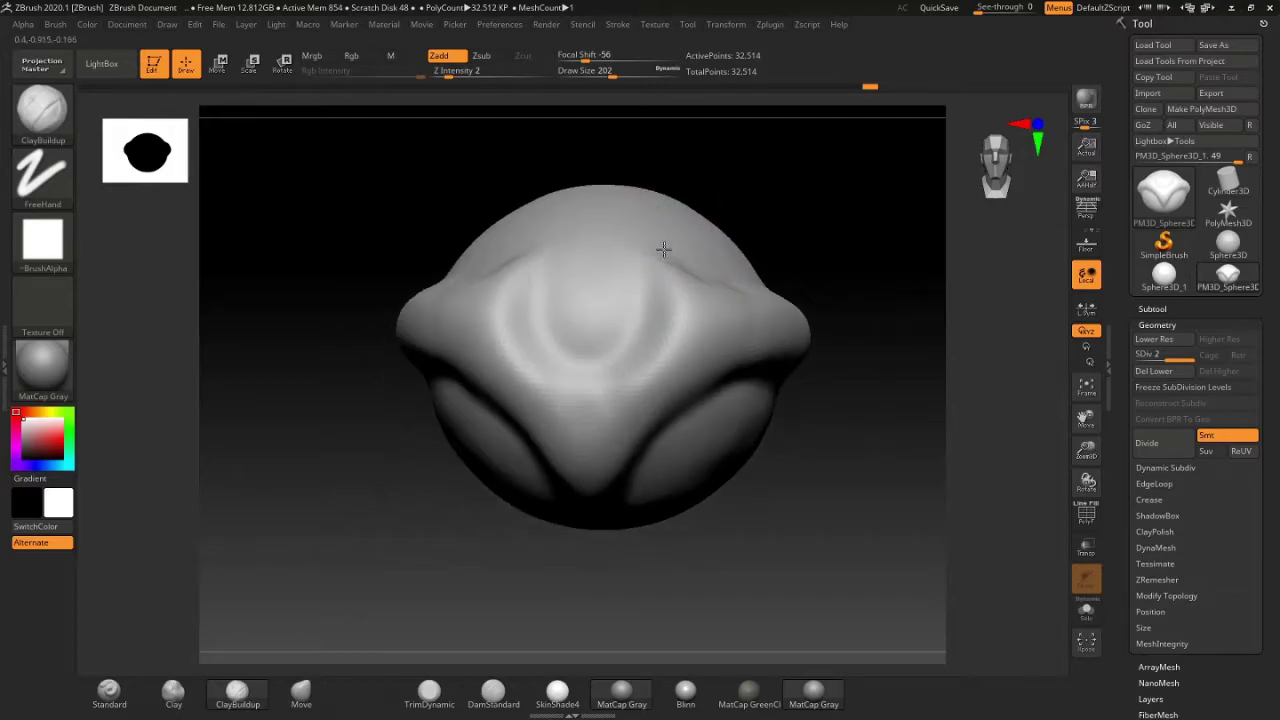
right_drag(623, 260, 663, 251)
right_drag(771, 320, 757, 300)
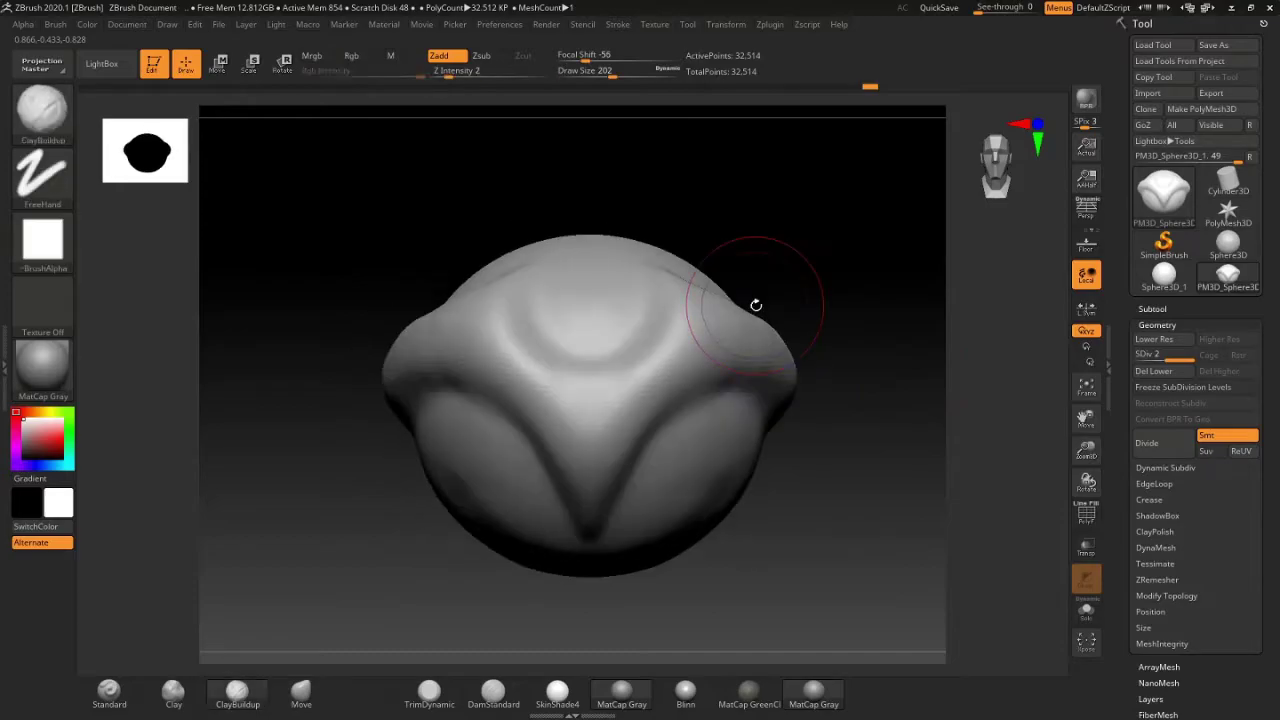
mouse_move(743, 343)
right_down()
mouse_move(640, 335)
mouse_move(606, 360)
mouse_move(630, 390)
mouse_move(551, 303)
right_up()
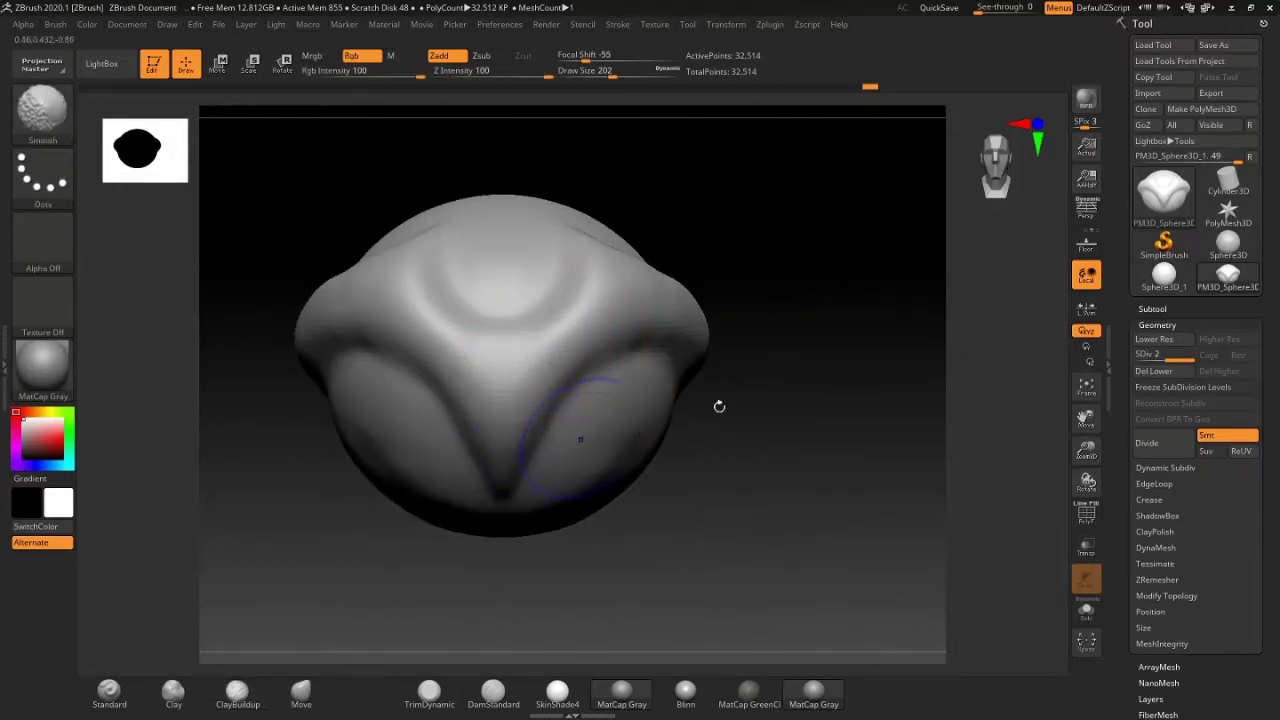
mouse_move(717, 406)
right_down()
mouse_move(677, 350)
mouse_move(637, 427)
mouse_move(540, 520)
mouse_move(493, 645)
right_up()
Step: Set DamStandard to Draw Size 101, Zsub mode and Z Intensity 13
click(501, 690)
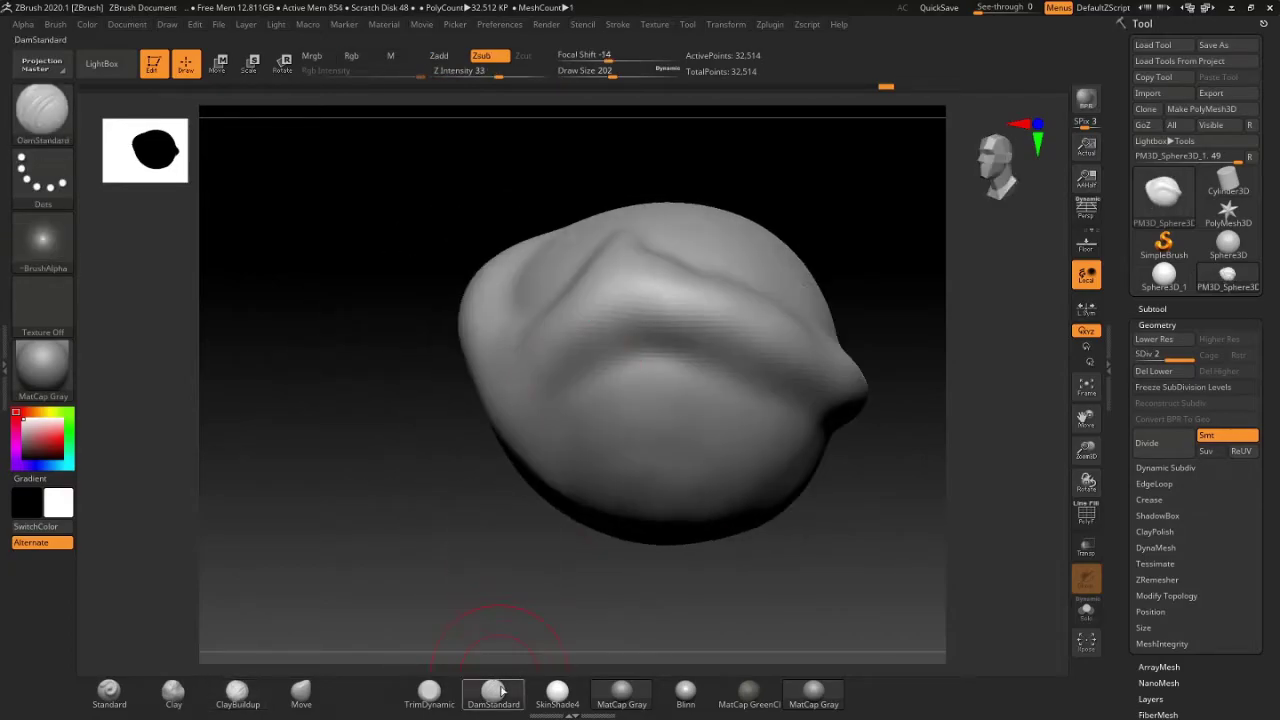
key(space)
drag(331, 299, 317, 298)
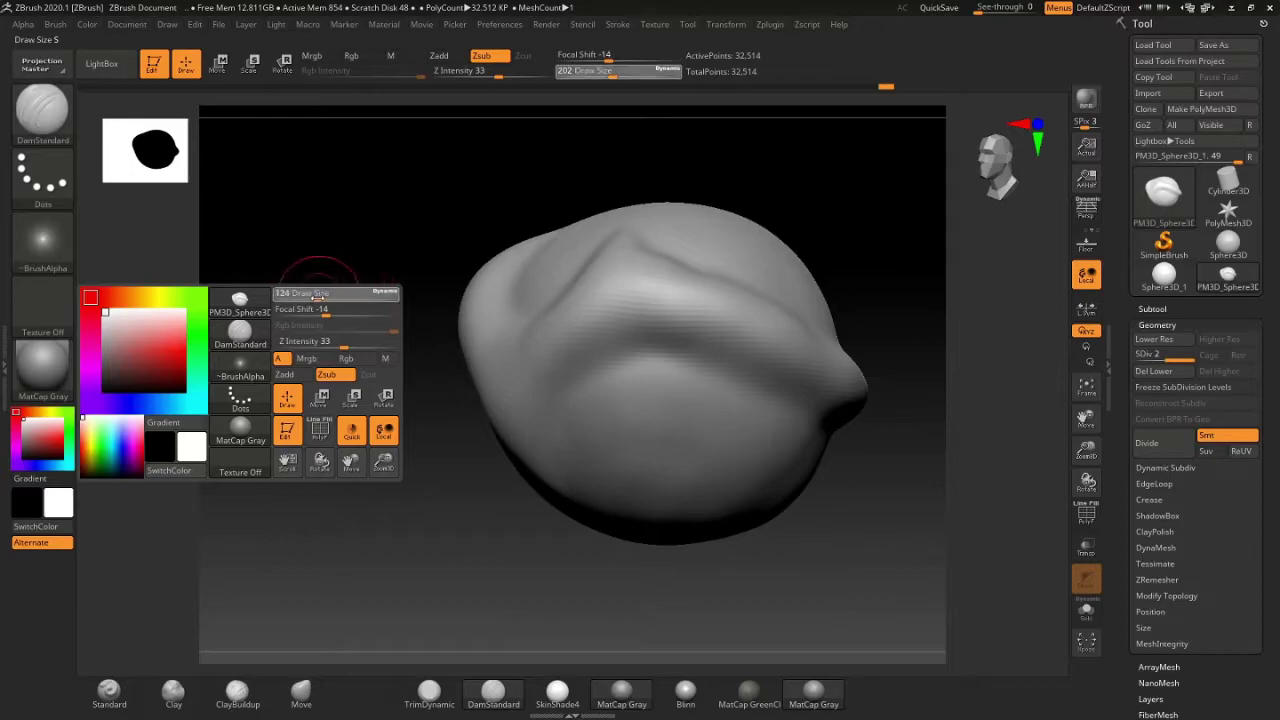
mouse_move(385, 258)
right_down()
mouse_move(491, 355)
mouse_move(474, 371)
mouse_move(509, 371)
mouse_move(474, 534)
mouse_move(490, 648)
right_up()
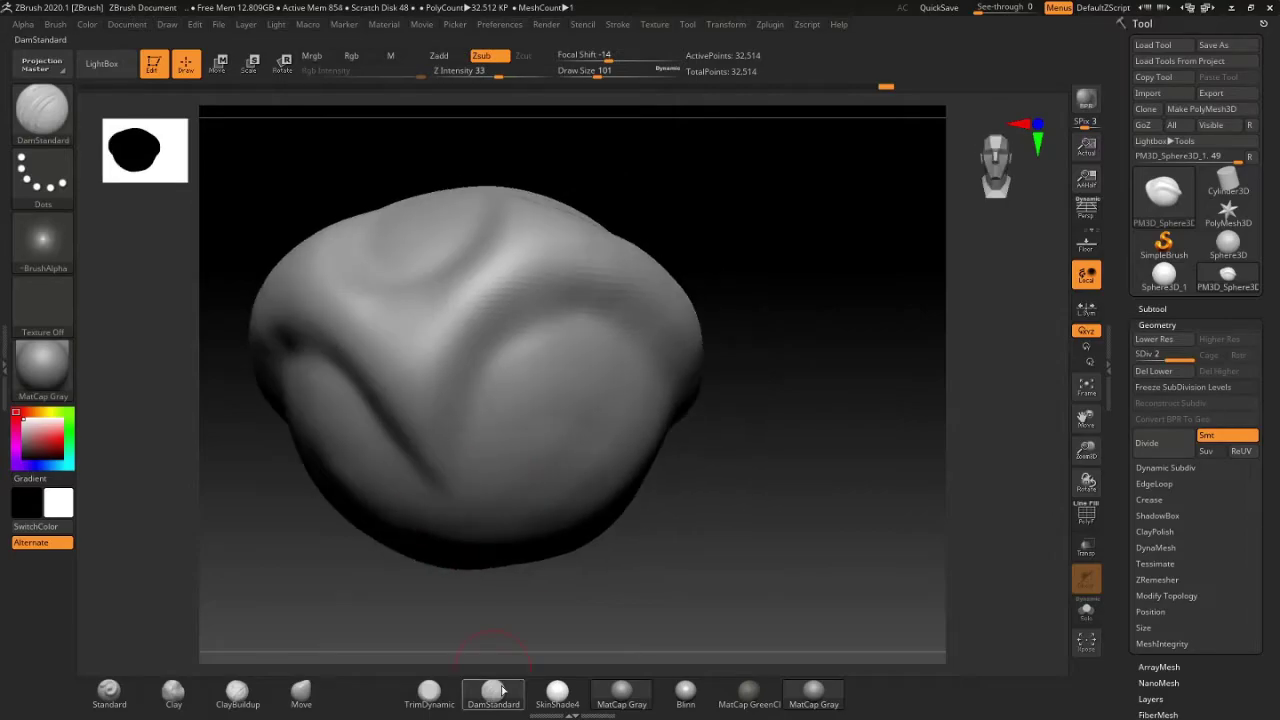
key(b)
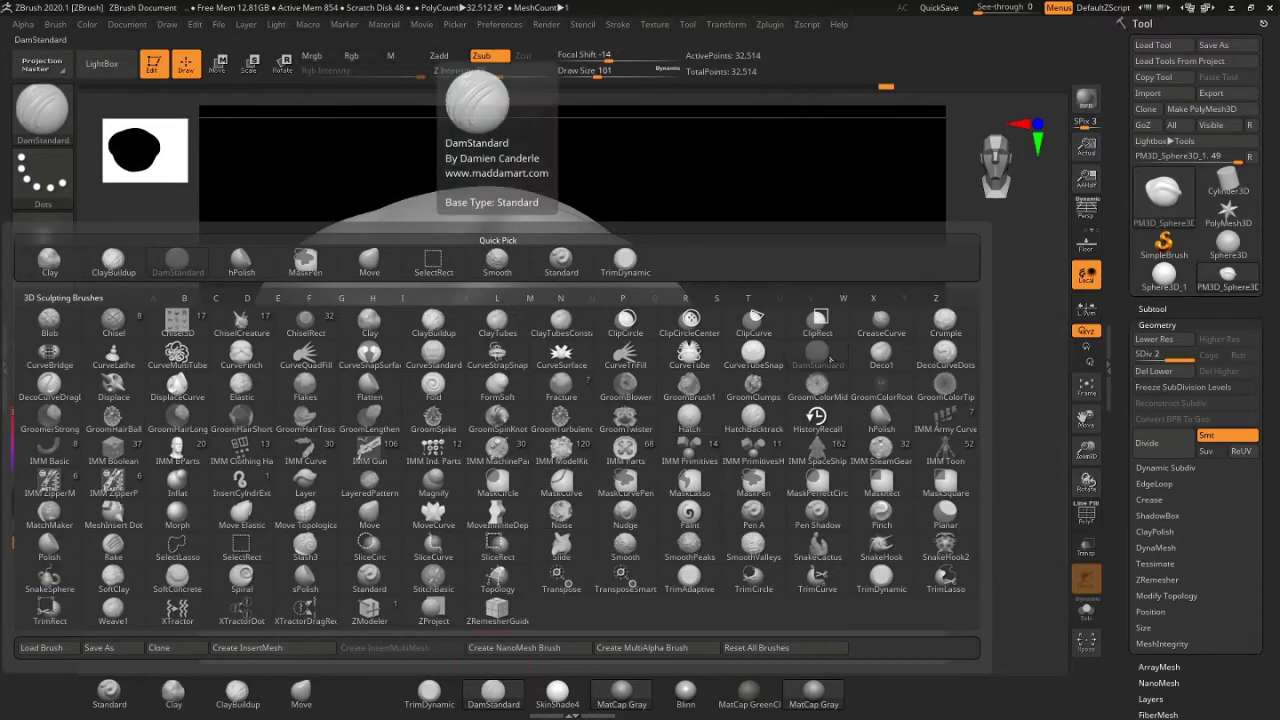
click(817, 355)
mouse_move(872, 289)
right_down()
mouse_move(505, 200)
mouse_move(528, 128)
right_up()
click(474, 80)
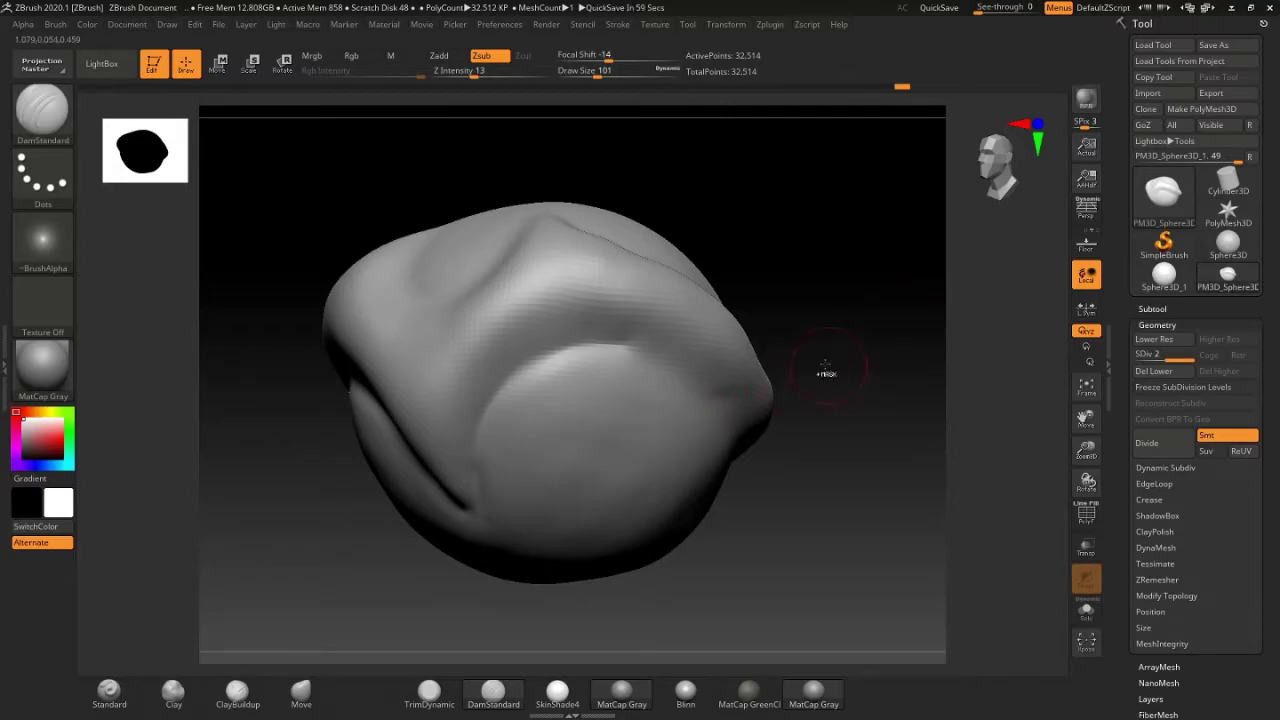
Step: Orbit the head to inspect the carved brow from above and both sides
mouse_move(846, 294)
mouse_down()
mouse_move(846, 257)
mouse_move(831, 277)
mouse_move(490, 291)
mouse_up()
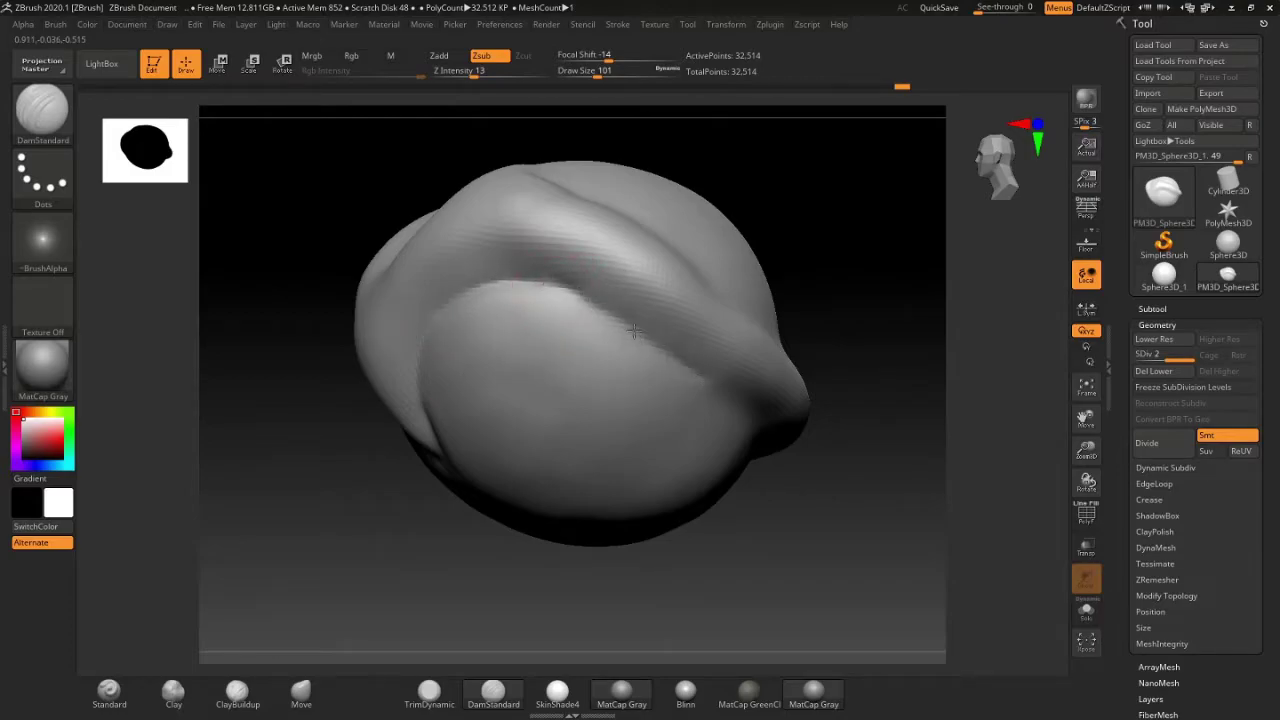
mouse_move(796, 250)
mouse_down()
mouse_move(806, 255)
mouse_move(517, 280)
mouse_up()
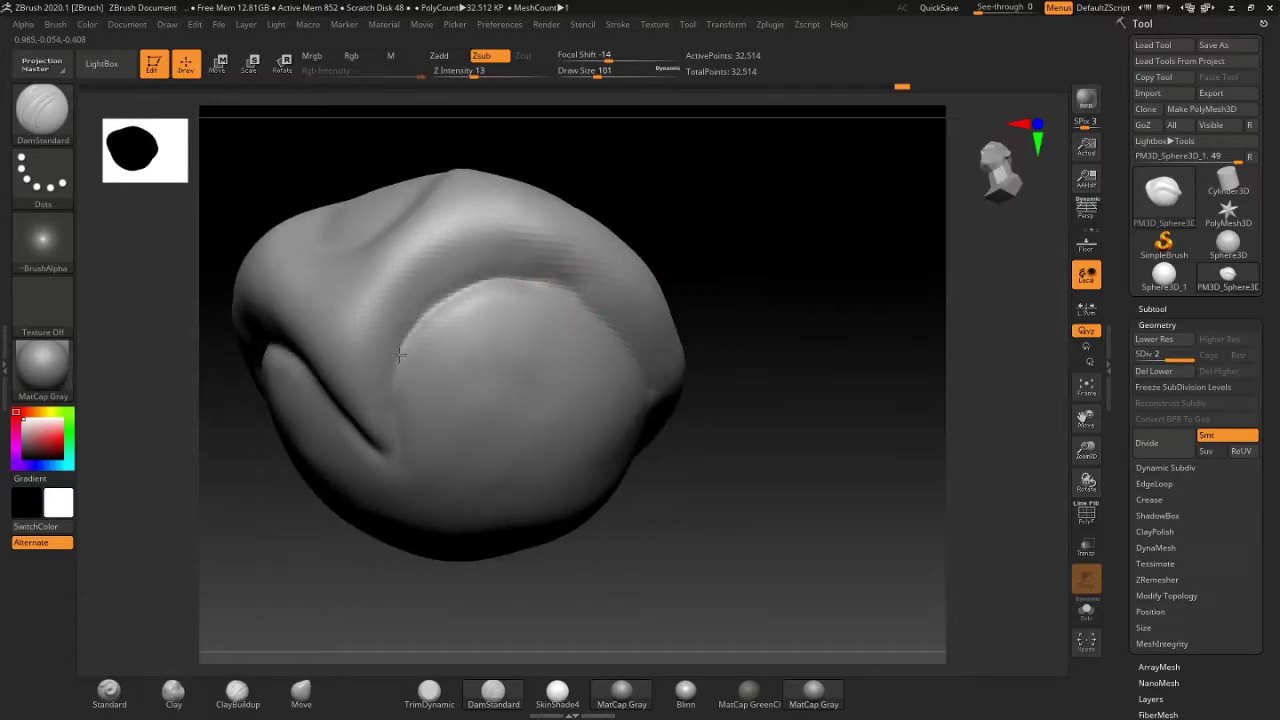
drag(732, 269, 571, 286)
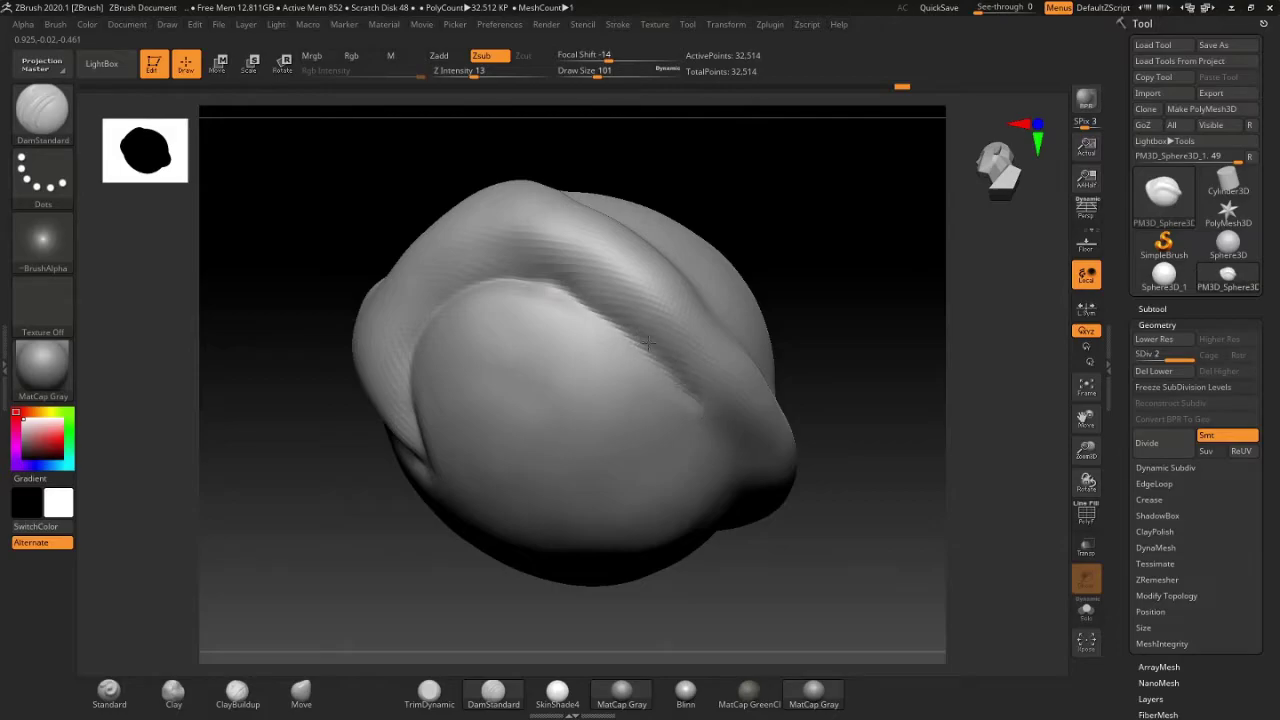
mouse_move(824, 263)
mouse_down()
mouse_move(829, 286)
mouse_move(770, 290)
mouse_up()
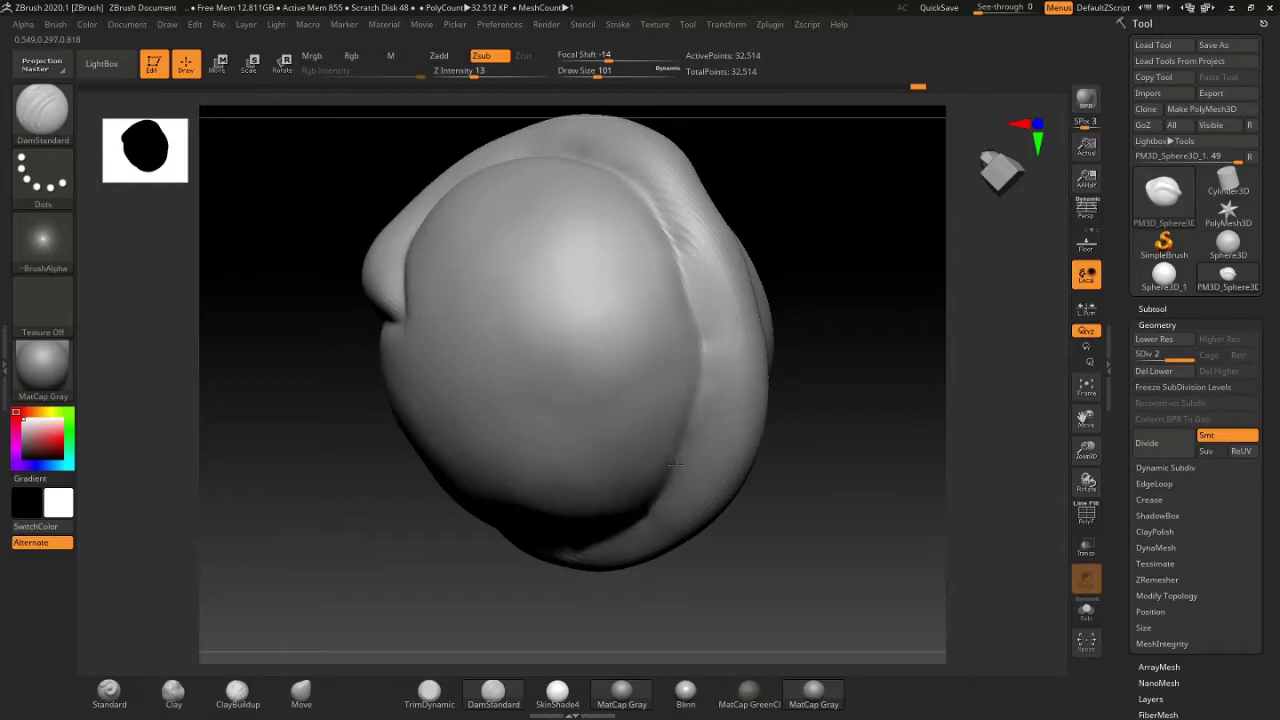
mouse_move(803, 263)
mouse_down()
mouse_move(831, 323)
mouse_move(880, 334)
mouse_move(797, 429)
mouse_move(843, 374)
mouse_move(820, 428)
mouse_up()
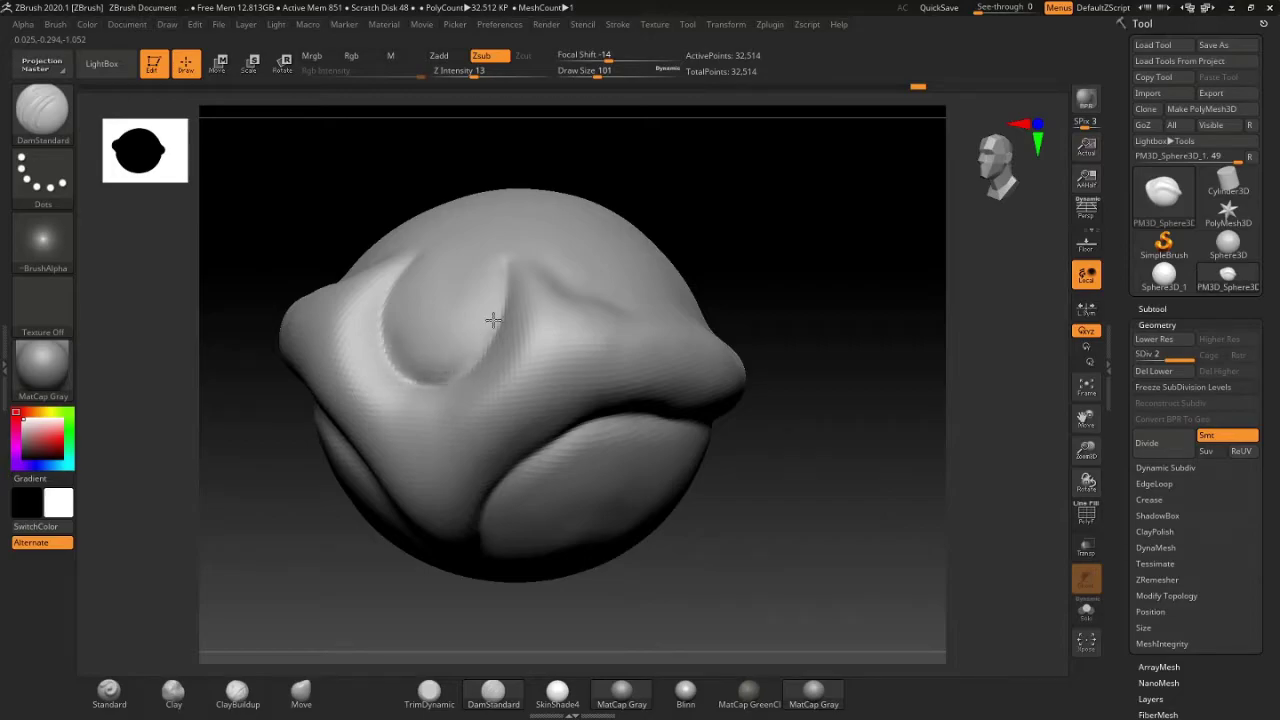
mouse_move(742, 225)
mouse_down()
mouse_move(533, 268)
mouse_move(573, 301)
mouse_up()
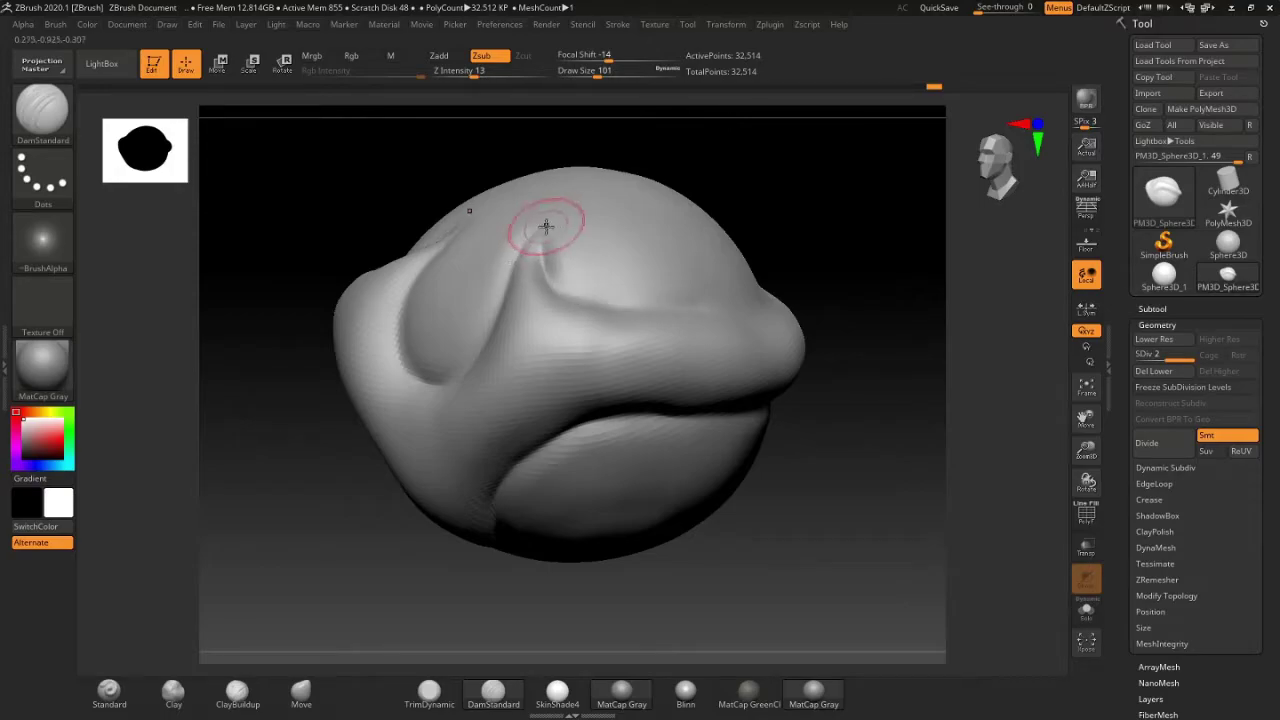
mouse_move(837, 209)
mouse_down()
mouse_move(680, 313)
mouse_move(547, 379)
mouse_up()
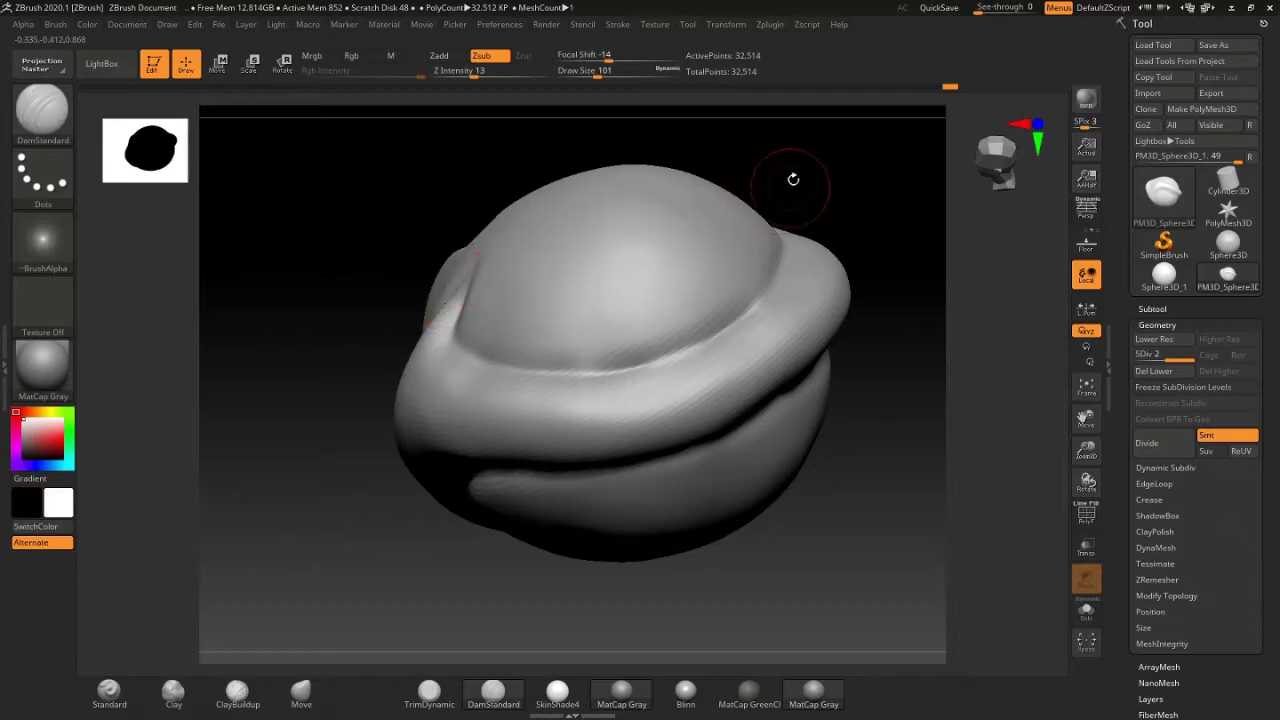
mouse_move(791, 177)
mouse_down()
mouse_move(814, 194)
mouse_move(812, 222)
mouse_up()
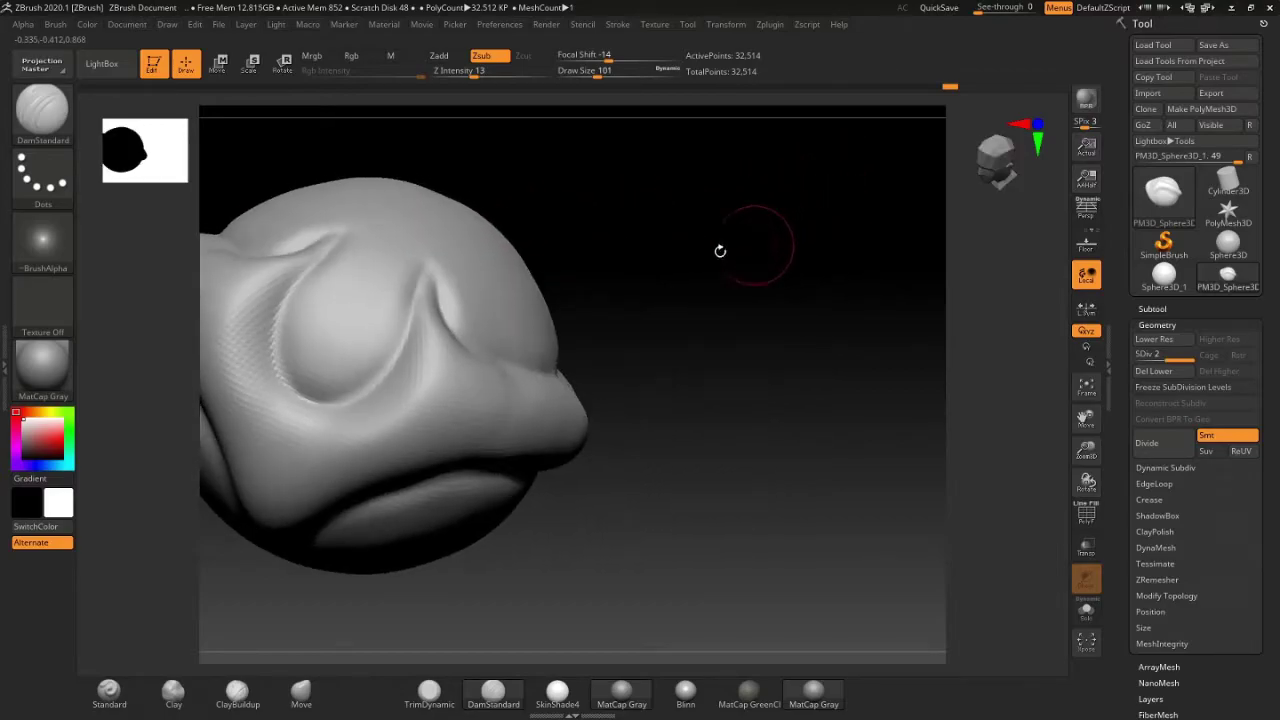
mouse_move(719, 270)
mouse_down()
mouse_move(703, 266)
mouse_move(786, 245)
mouse_move(820, 209)
mouse_move(751, 257)
mouse_move(694, 269)
mouse_move(790, 276)
mouse_move(694, 297)
mouse_move(634, 289)
mouse_move(704, 286)
mouse_move(705, 298)
mouse_move(746, 286)
mouse_move(598, 318)
mouse_up()
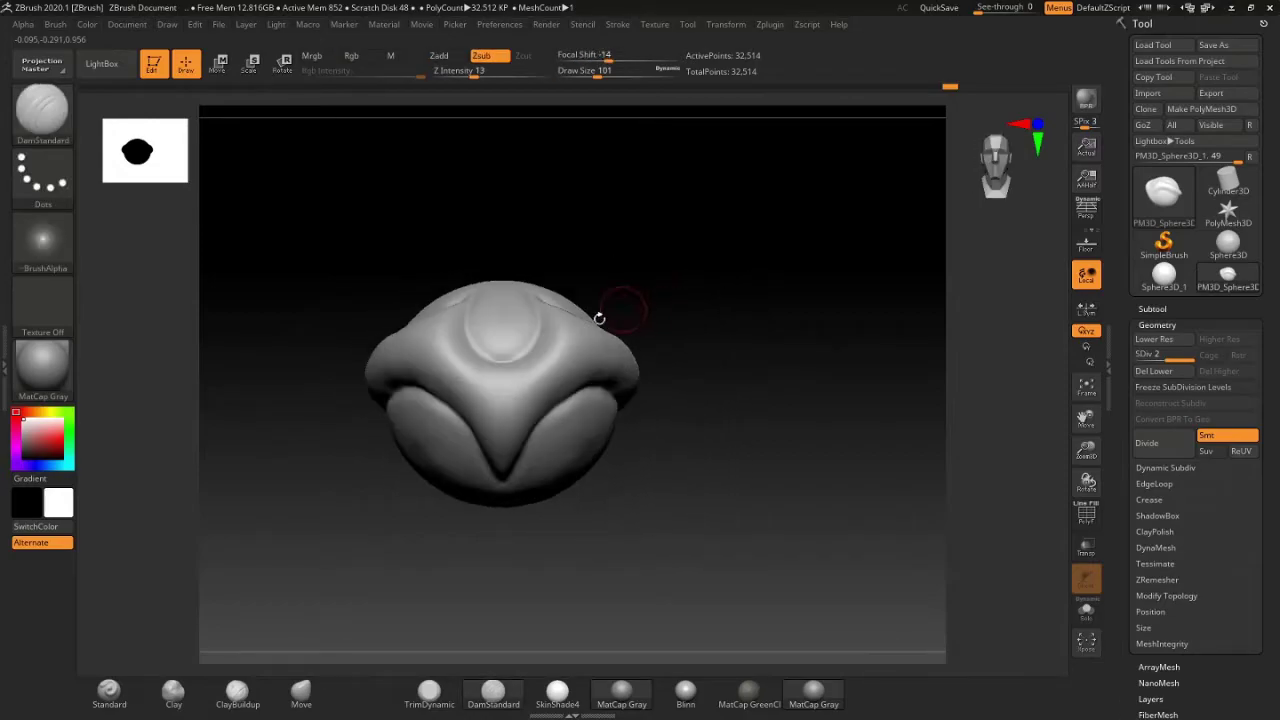
Step: Switch to ClayBuildup and enlarge its Draw Size to 286
click(259, 705)
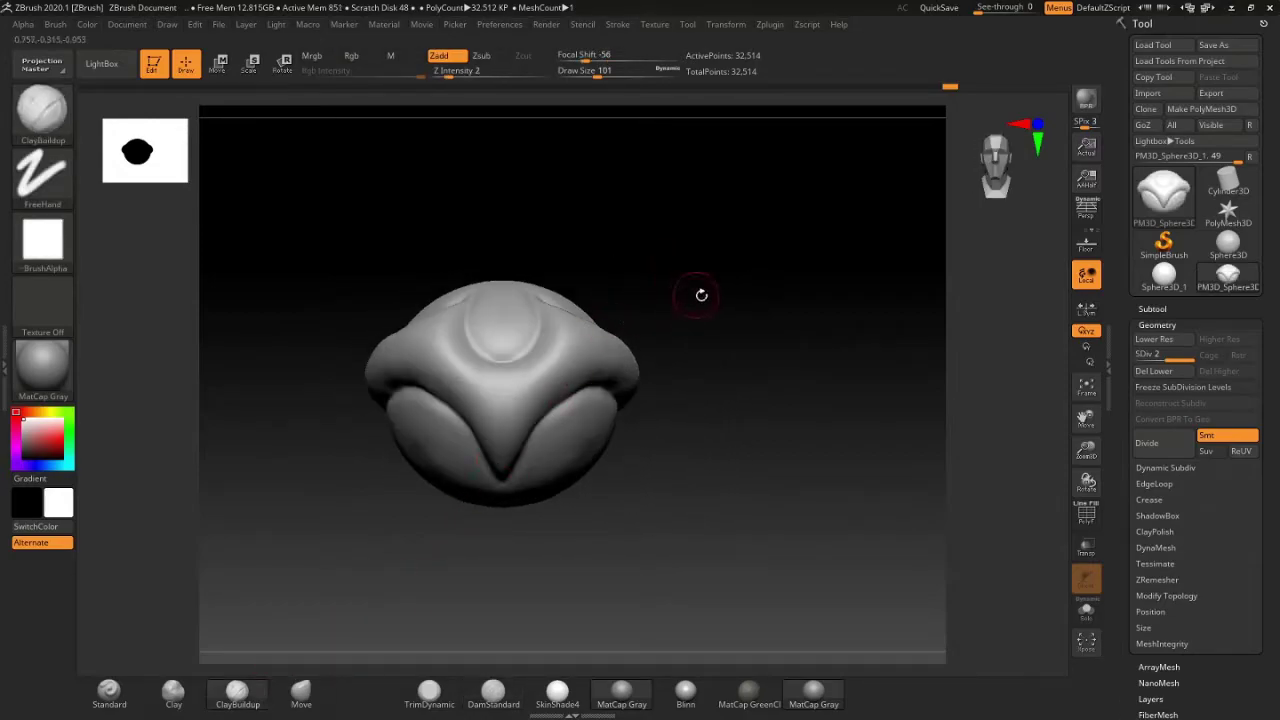
drag(701, 295, 727, 298)
key(s)
drag(582, 94, 640, 94)
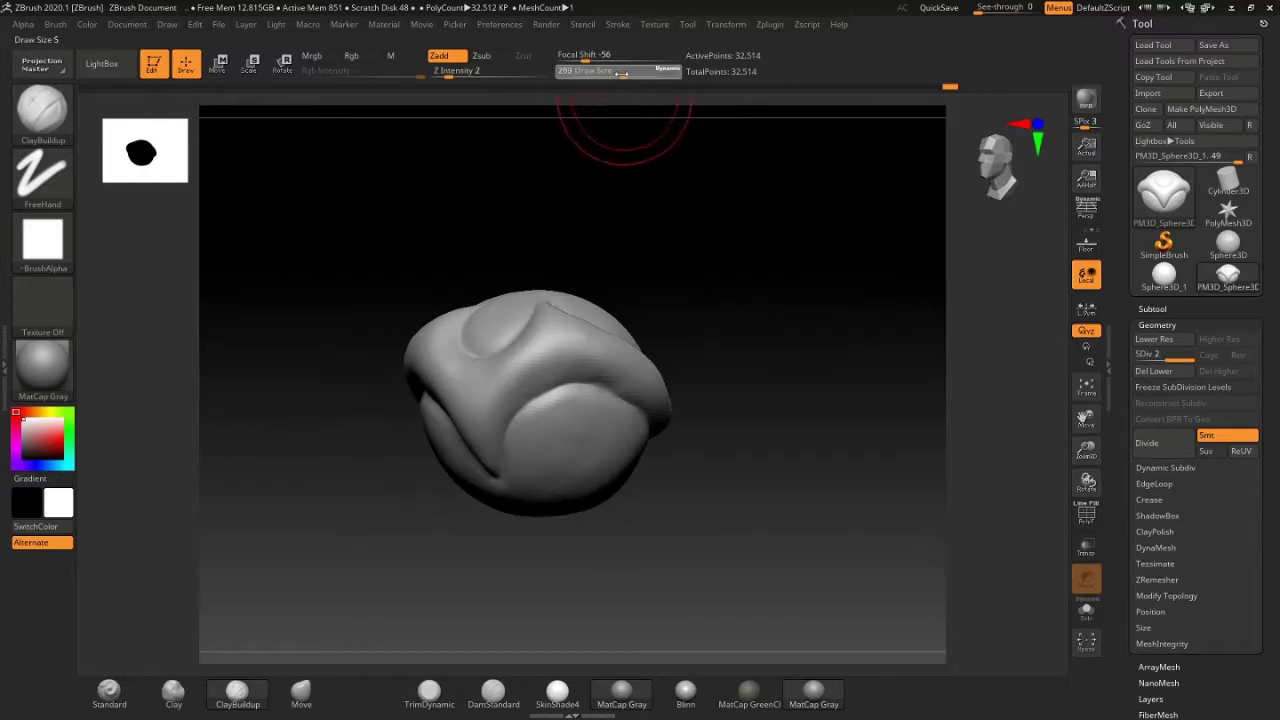
mouse_move(750, 235)
mouse_down()
mouse_move(791, 280)
mouse_move(701, 368)
mouse_up()
Step: Build up and smooth clay across the lower front, pushing the head's bottom downward
drag(548, 377, 440, 400)
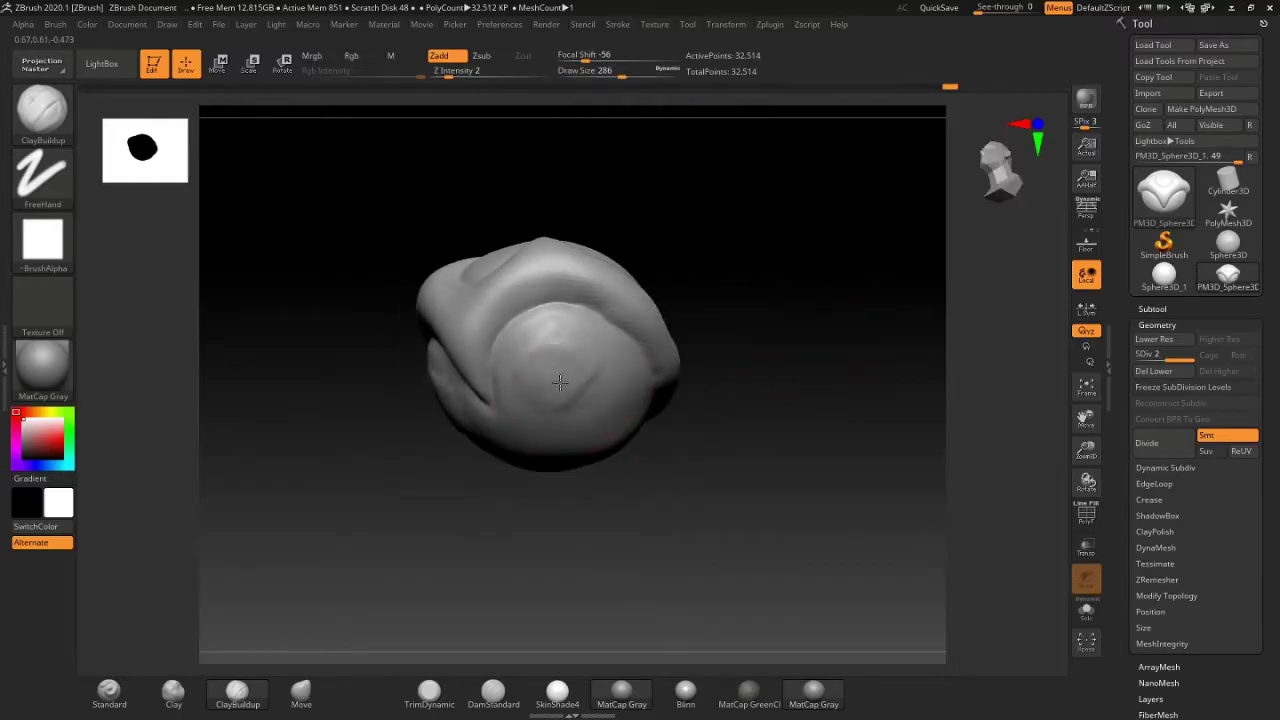
drag(545, 345, 440, 390)
mouse_move(470, 440)
mouse_down()
mouse_move(590, 385)
mouse_move(566, 377)
mouse_move(557, 434)
mouse_up()
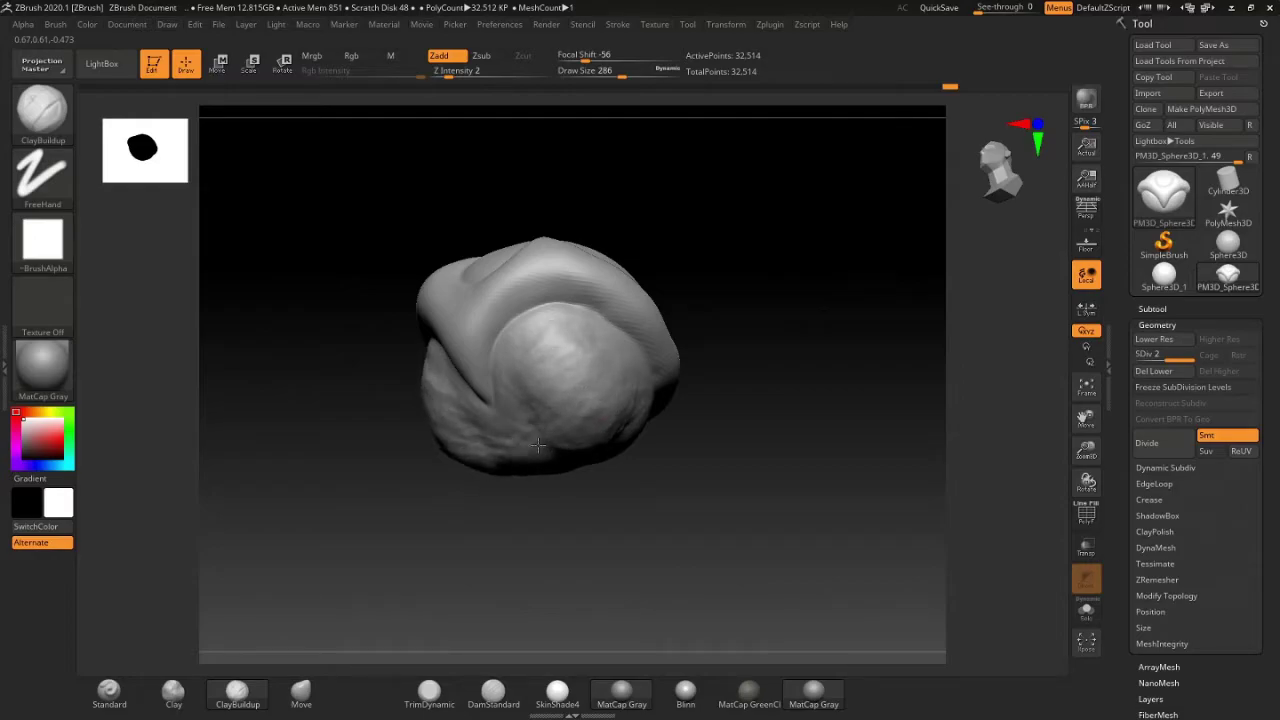
mouse_move(700, 400)
mouse_down()
mouse_move(869, 303)
mouse_move(549, 424)
mouse_move(450, 420)
mouse_up()
shift+drag(560, 390, 510, 480)
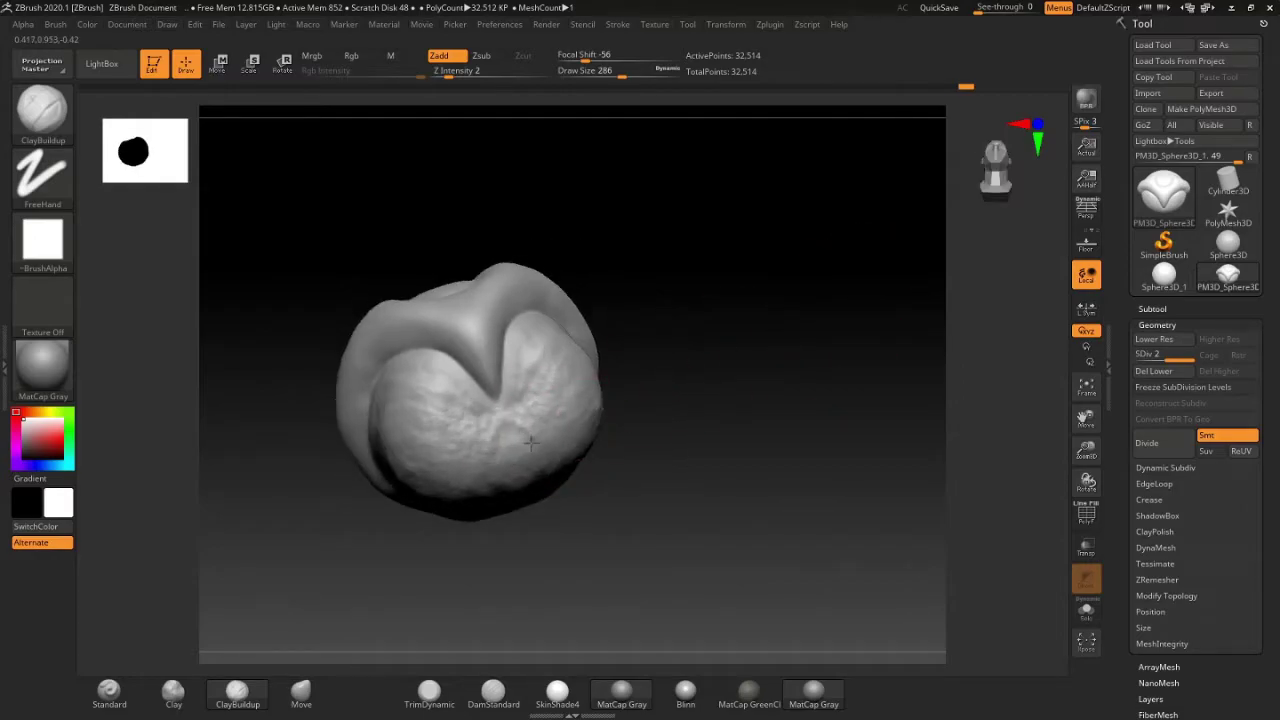
mouse_move(440, 425)
shift+mouse_down()
mouse_move(545, 395)
mouse_move(557, 457)
mouse_move(575, 430)
shift+mouse_up()
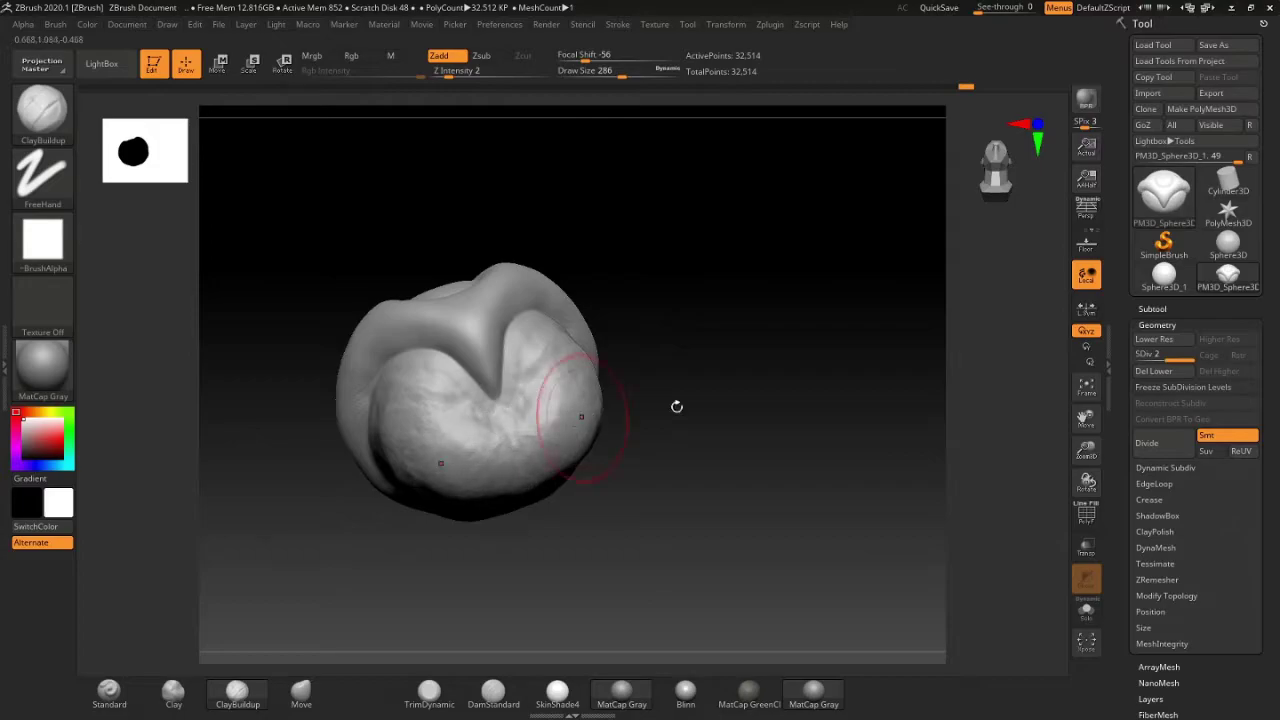
mouse_move(676, 406)
mouse_down()
mouse_move(595, 453)
mouse_move(540, 510)
mouse_move(600, 490)
mouse_move(520, 500)
mouse_move(619, 482)
mouse_up()
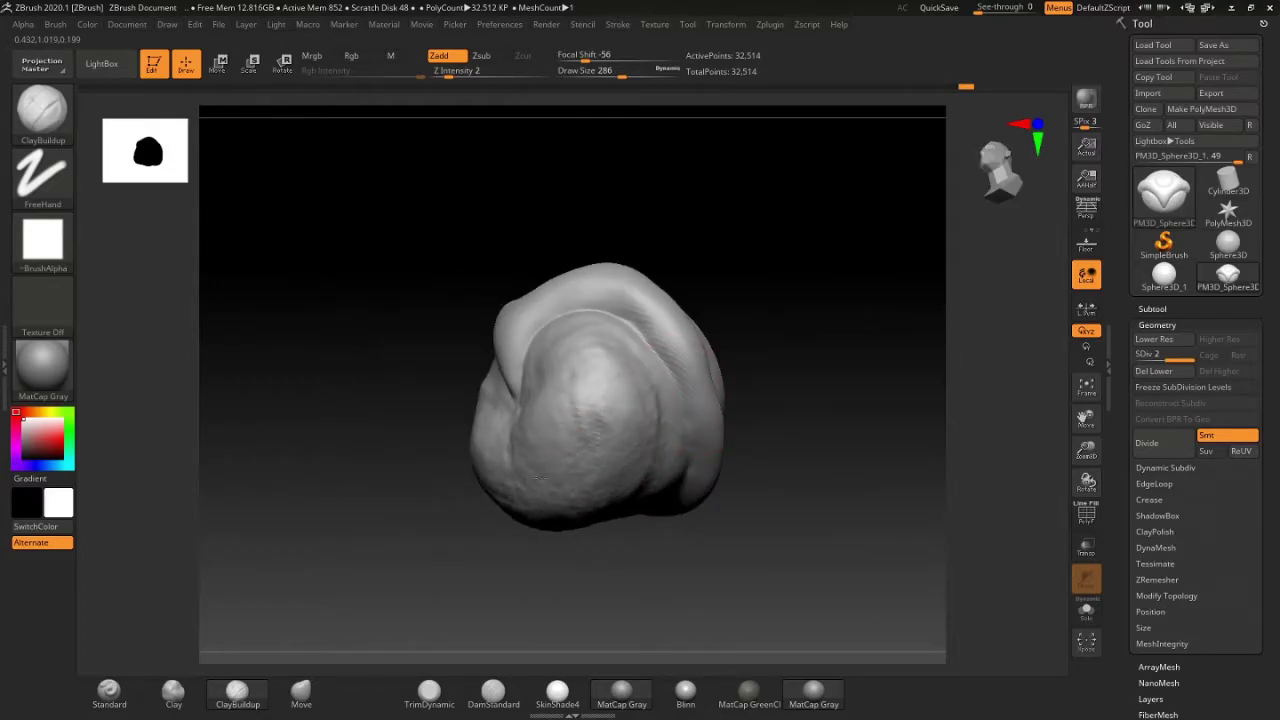
mouse_move(540, 476)
shift+mouse_down()
mouse_move(530, 500)
mouse_move(495, 495)
mouse_move(520, 505)
mouse_move(560, 472)
shift+mouse_up()
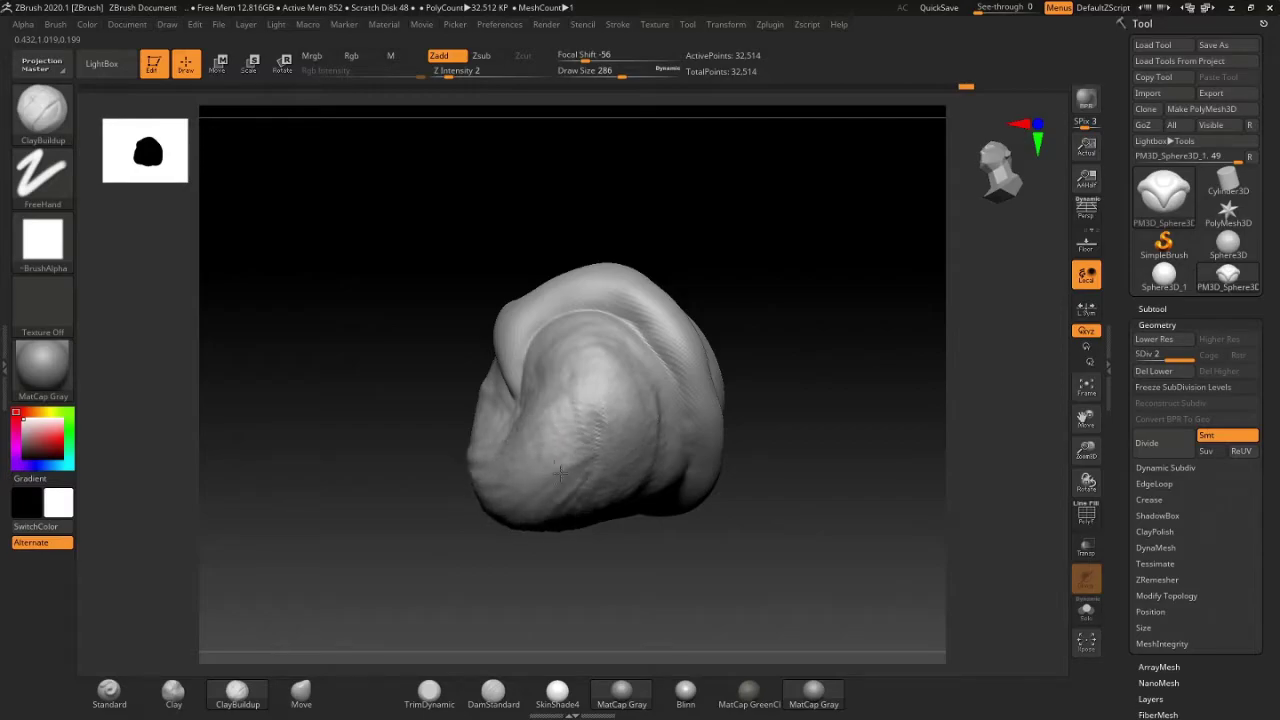
mouse_move(580, 571)
mouse_down()
mouse_move(660, 529)
mouse_move(614, 471)
mouse_up()
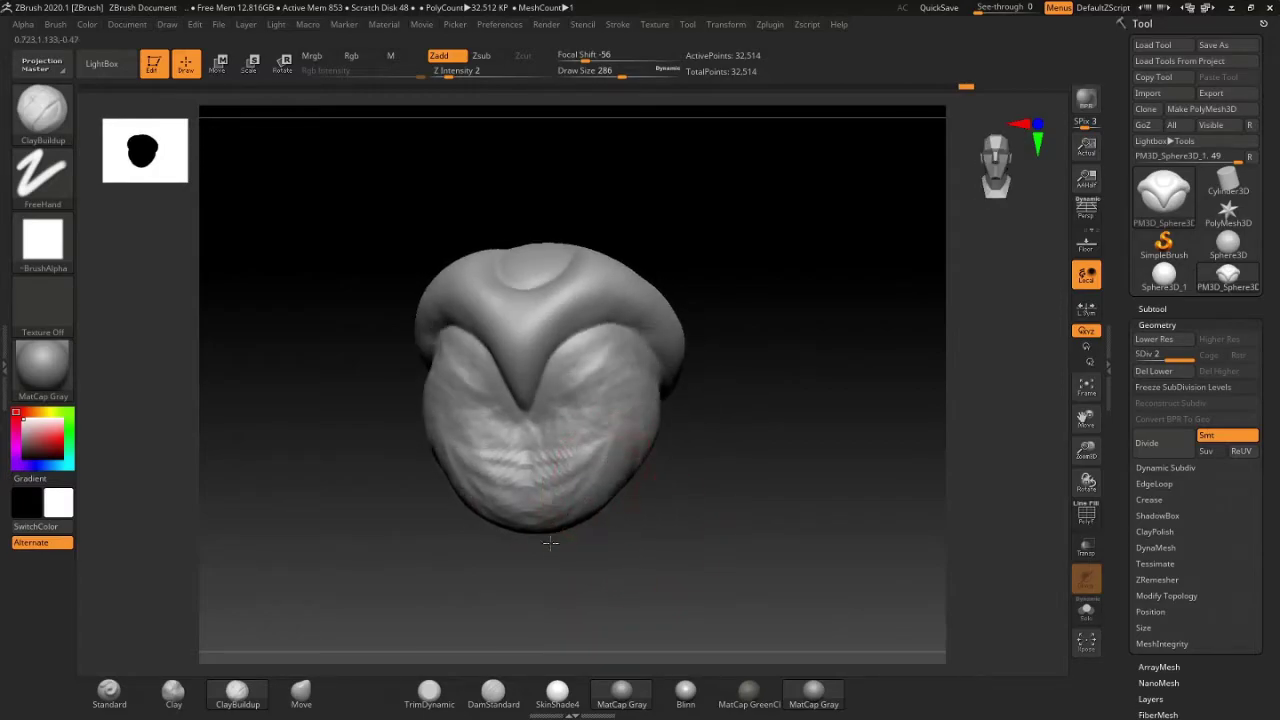
mouse_move(550, 542)
shift+mouse_down()
mouse_move(537, 535)
mouse_move(585, 557)
mouse_move(530, 575)
mouse_move(590, 585)
shift+mouse_up()
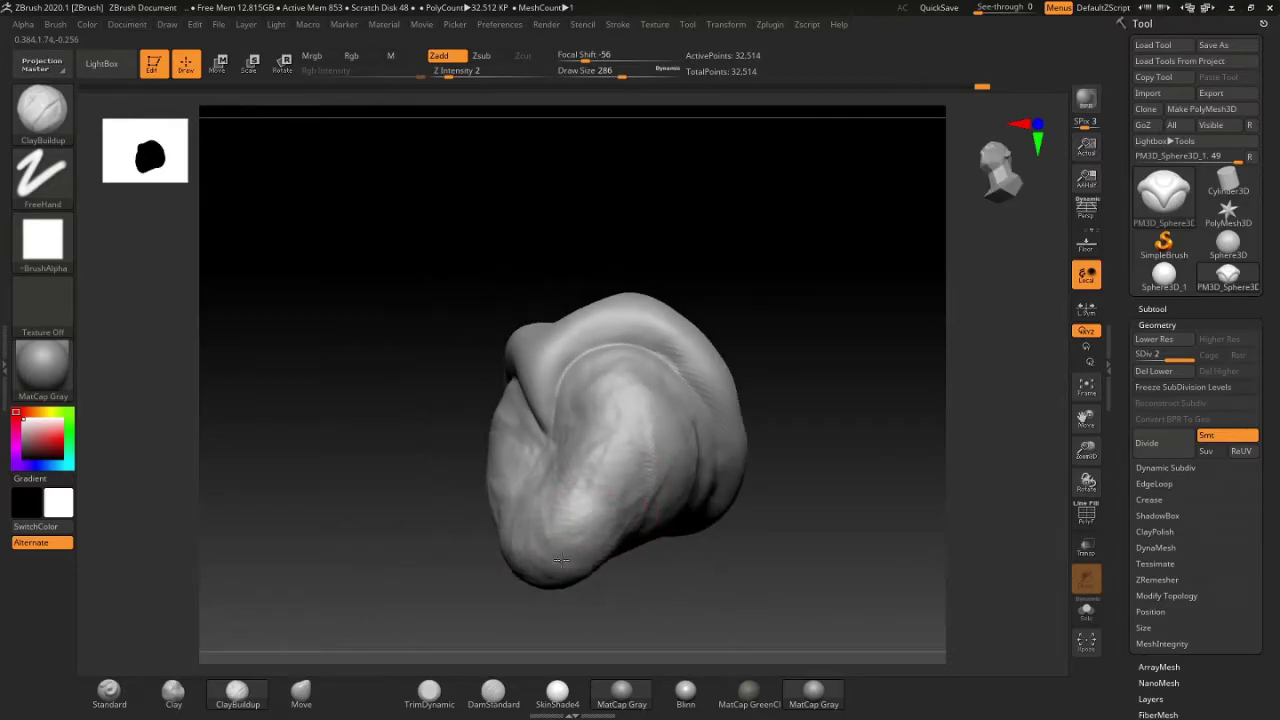
mouse_move(510, 575)
mouse_down()
mouse_move(649, 586)
mouse_move(674, 569)
mouse_move(648, 549)
mouse_up()
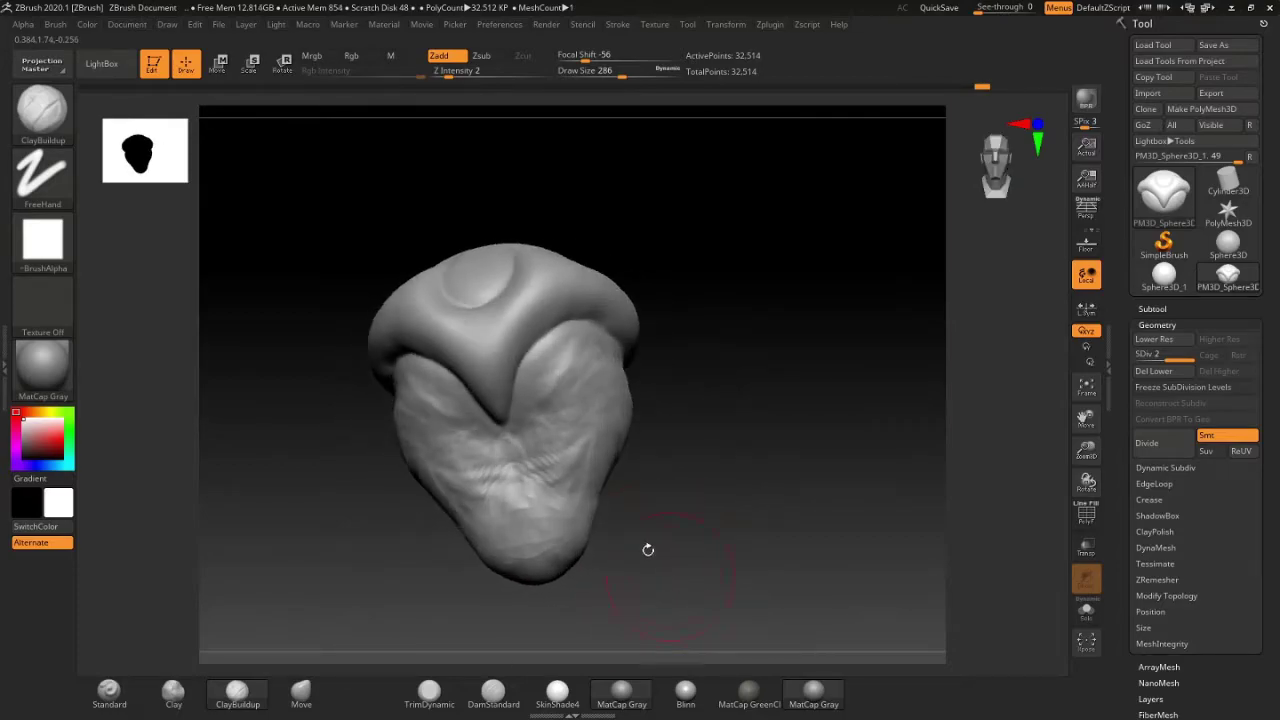
drag(526, 500, 537, 457)
Step: Add clay on the right front surface and extend the bottom tip further down
mouse_move(740, 460)
mouse_down()
mouse_move(641, 483)
mouse_move(620, 540)
mouse_up()
drag(600, 460, 660, 560)
drag(680, 420, 620, 390)
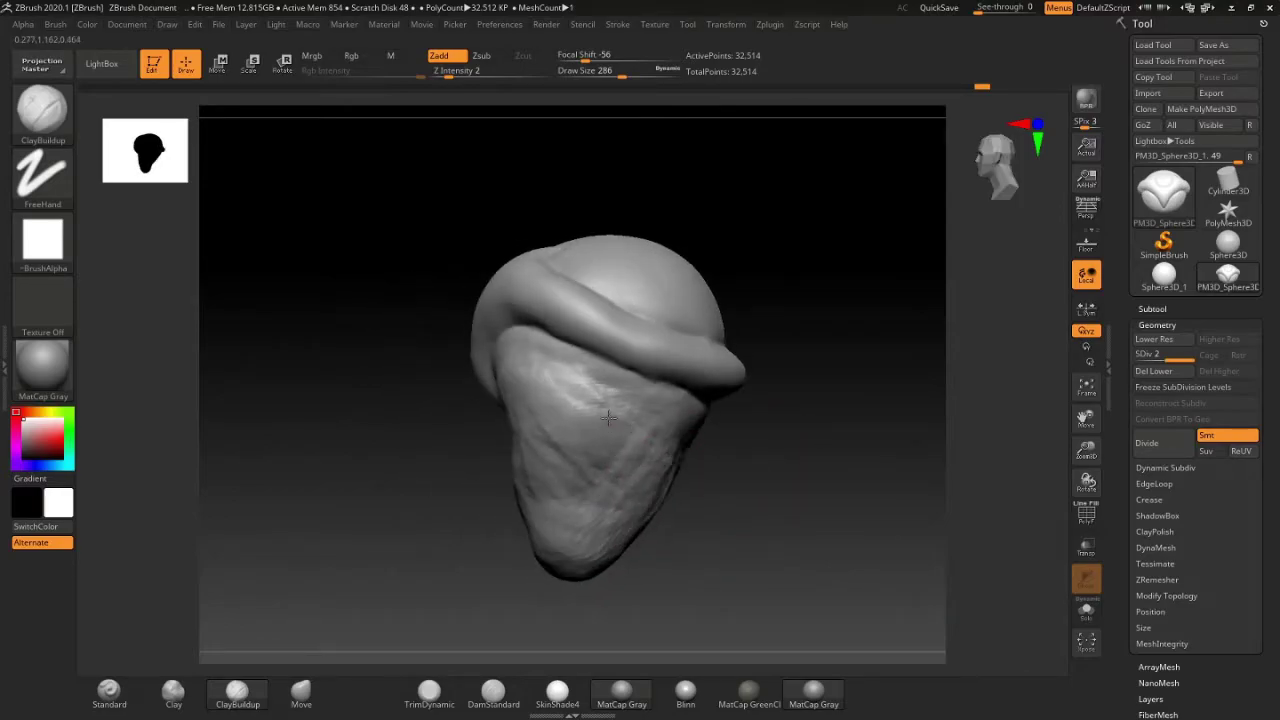
drag(660, 460, 564, 387)
drag(660, 458, 714, 448)
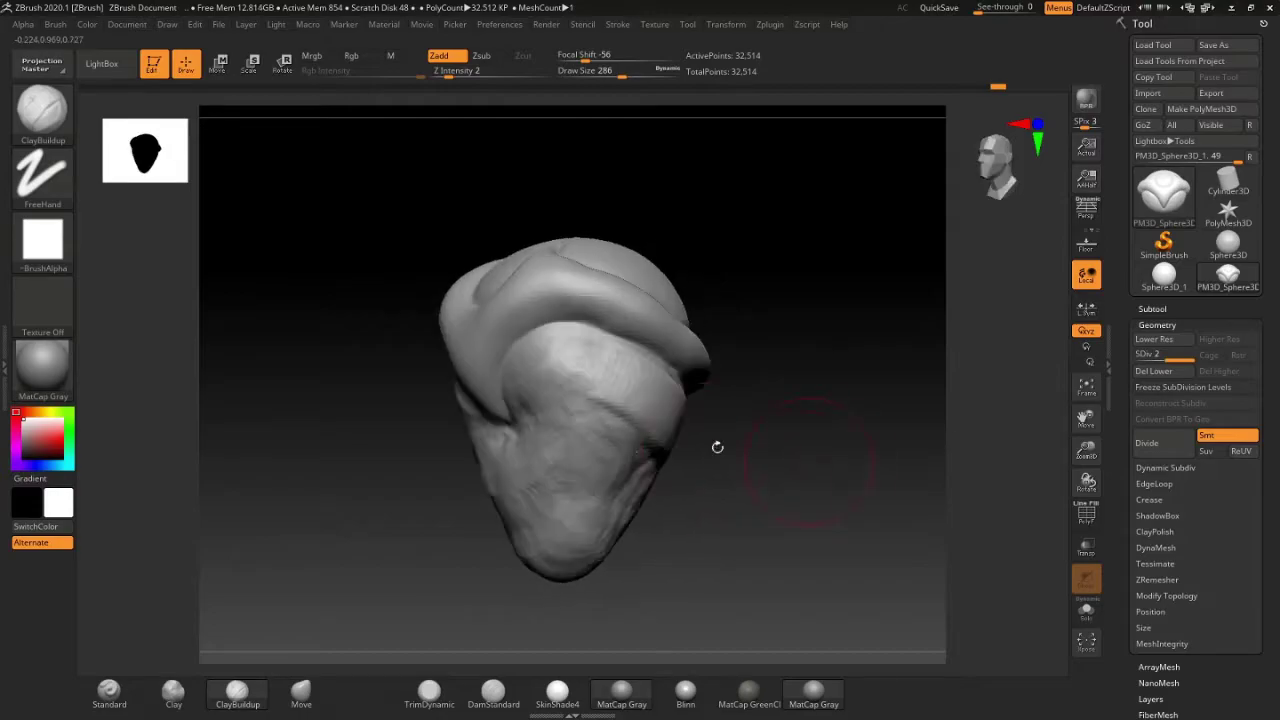
drag(660, 372, 580, 400)
mouse_move(660, 440)
mouse_down()
mouse_move(620, 500)
mouse_move(639, 468)
mouse_move(576, 470)
mouse_up()
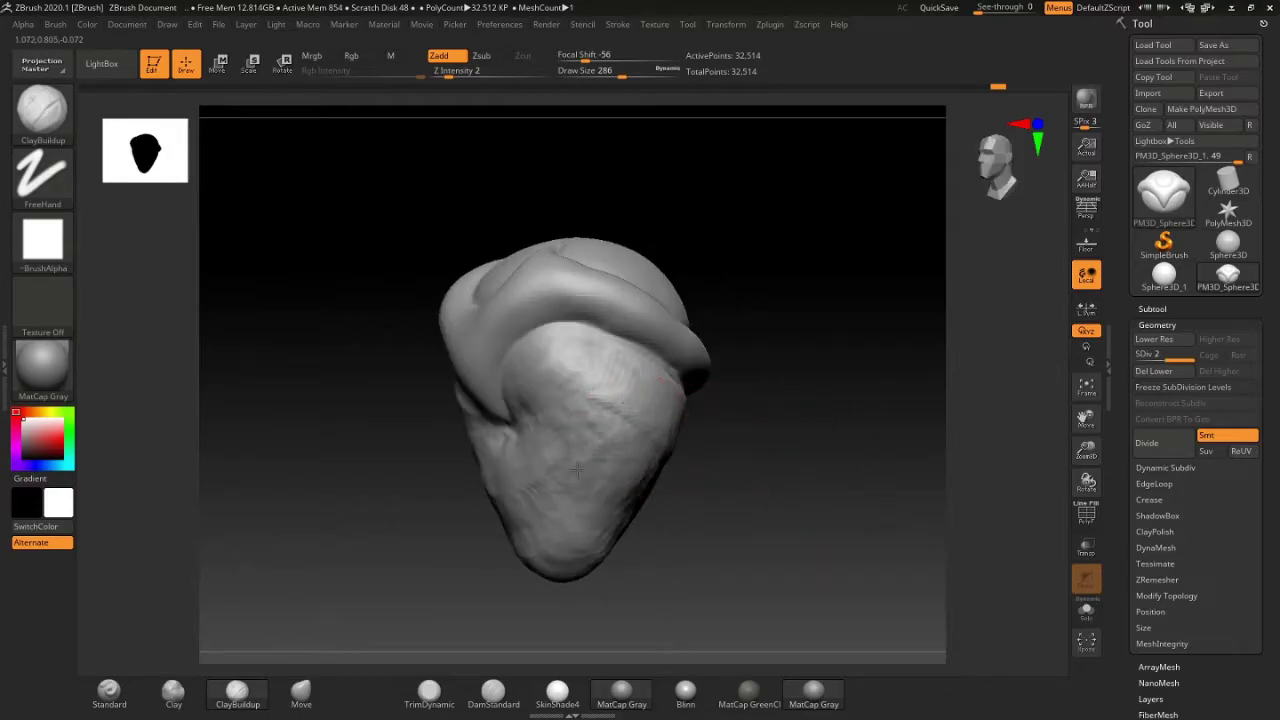
drag(515, 520, 617, 512)
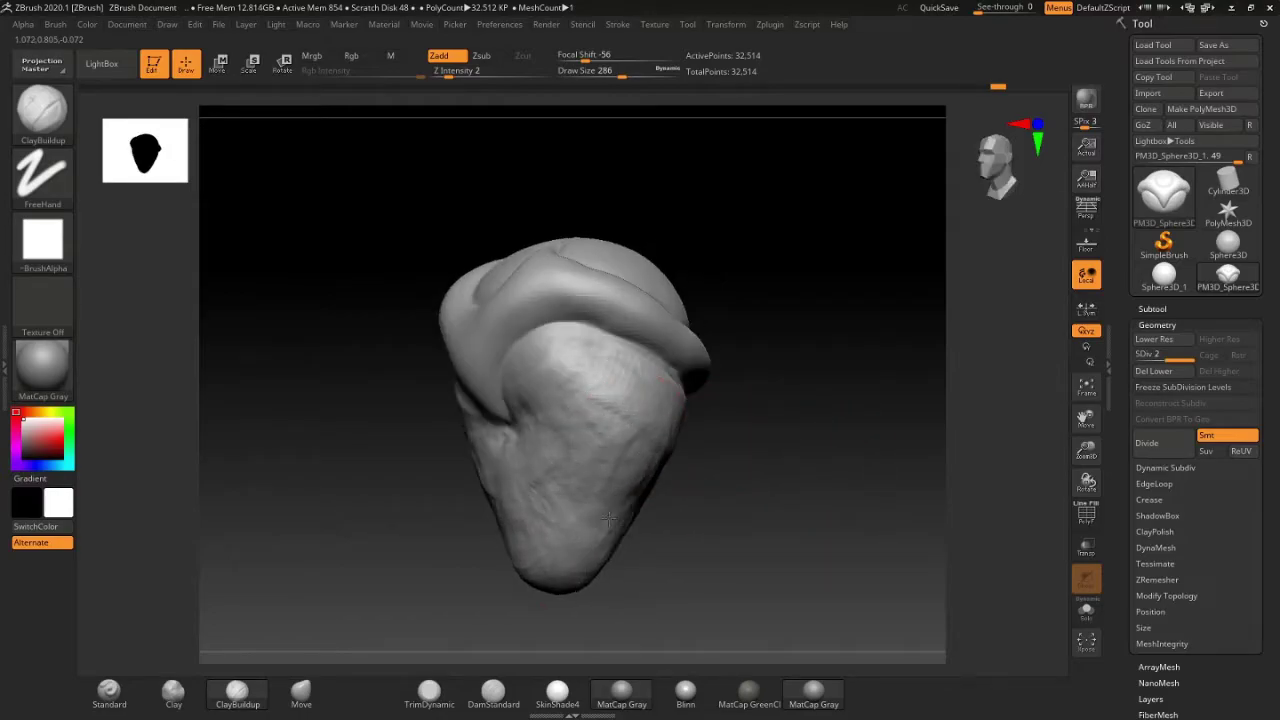
Step: Shift-smooth the lower front surface of the head, then return to a front view
right_drag(617, 512, 595, 421)
key(shift)
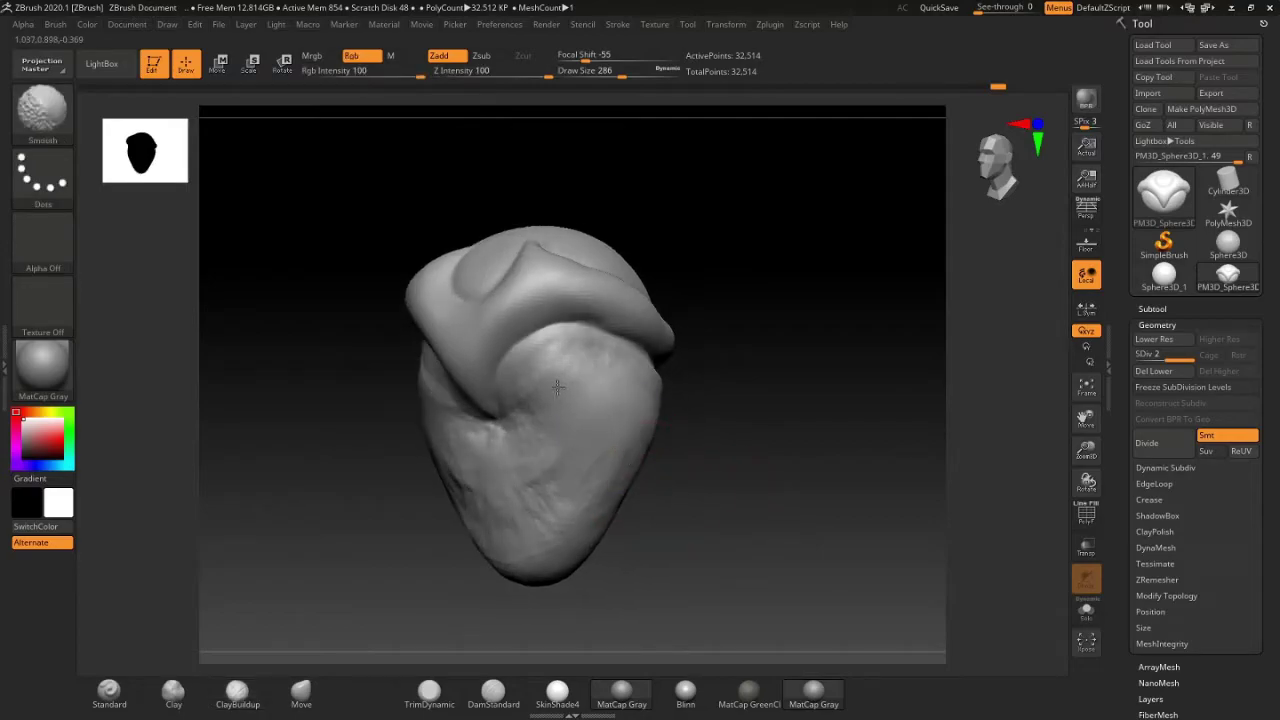
shift+drag(557, 386, 510, 560)
mouse_move(714, 463)
mouse_down()
mouse_move(640, 438)
mouse_move(582, 383)
mouse_up()
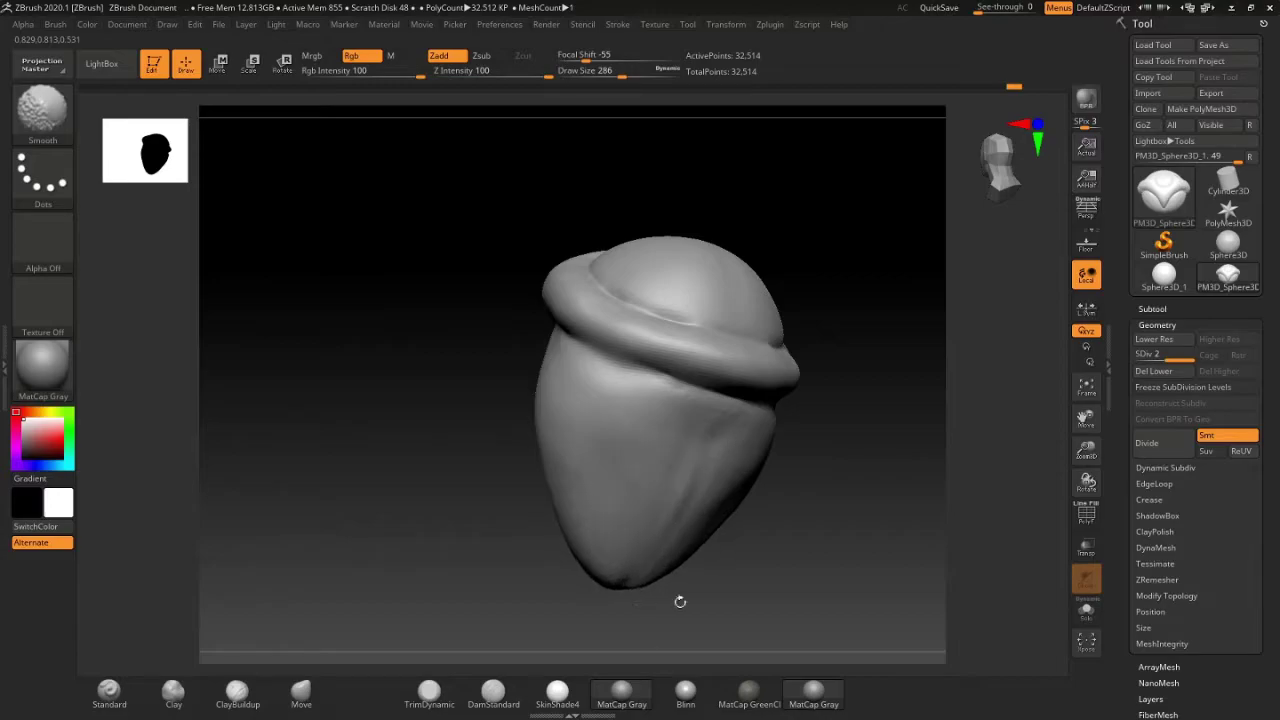
mouse_move(680, 601)
mouse_down()
mouse_move(789, 523)
mouse_move(774, 434)
mouse_move(820, 431)
mouse_move(766, 429)
mouse_move(811, 416)
mouse_move(745, 364)
mouse_up()
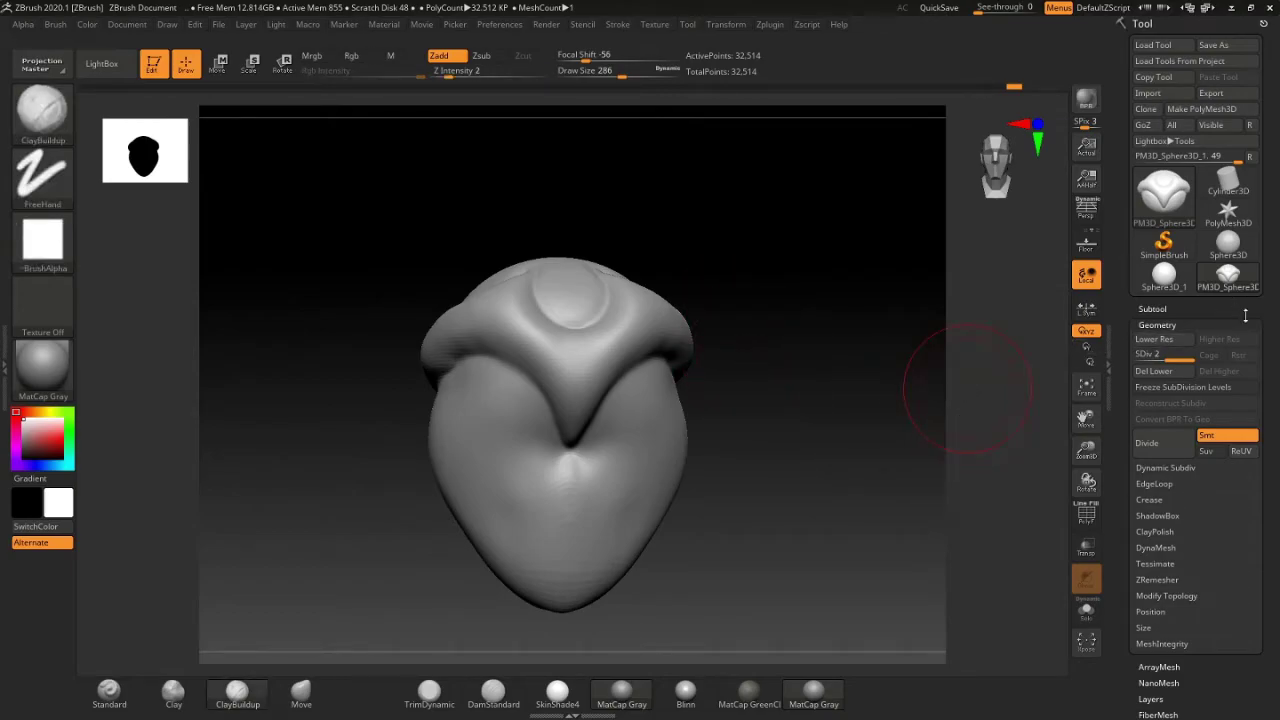
mouse_move(856, 438)
mouse_down()
mouse_move(714, 451)
mouse_move(800, 436)
mouse_move(758, 479)
mouse_move(743, 477)
mouse_move(800, 463)
mouse_move(789, 423)
mouse_move(814, 471)
mouse_move(814, 443)
mouse_move(931, 317)
mouse_up()
Step: Open the Tool > Subtool list and select the head mesh
click(1163, 190)
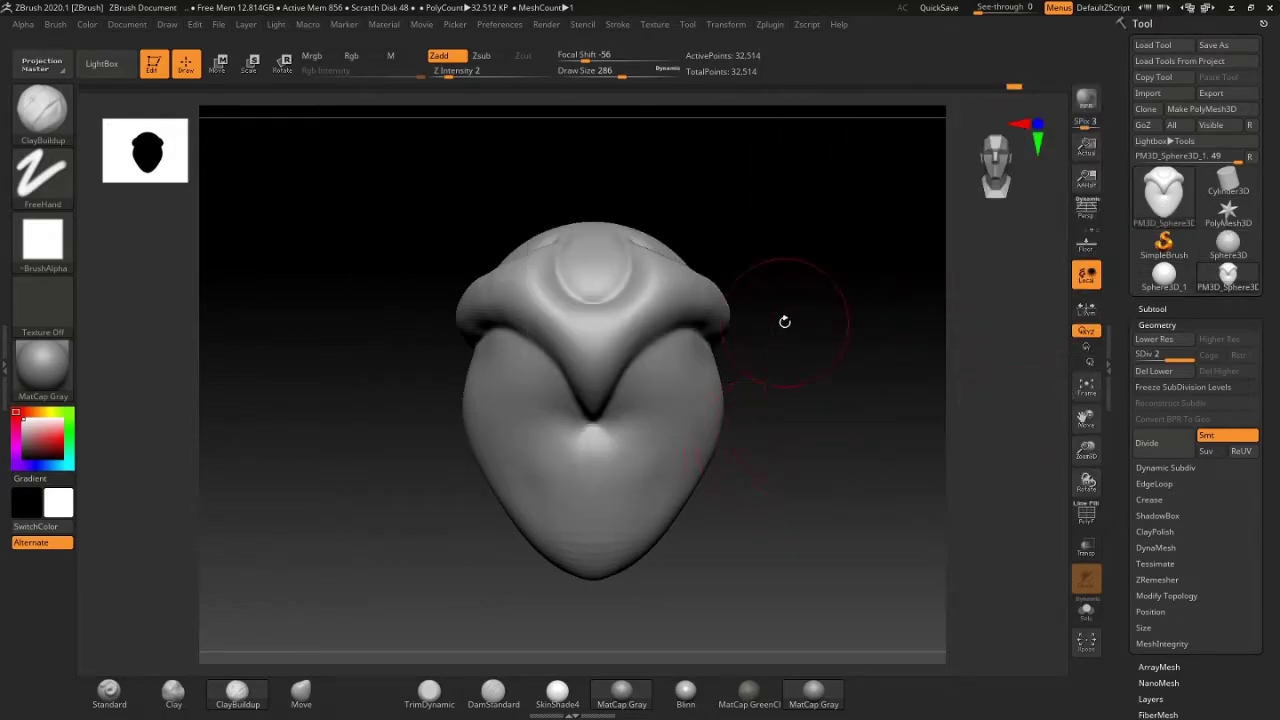
mouse_move(784, 321)
mouse_down()
mouse_move(763, 386)
mouse_move(860, 365)
mouse_move(814, 377)
mouse_up()
click(1160, 308)
drag(1274, 336, 1278, 208)
click(1164, 226)
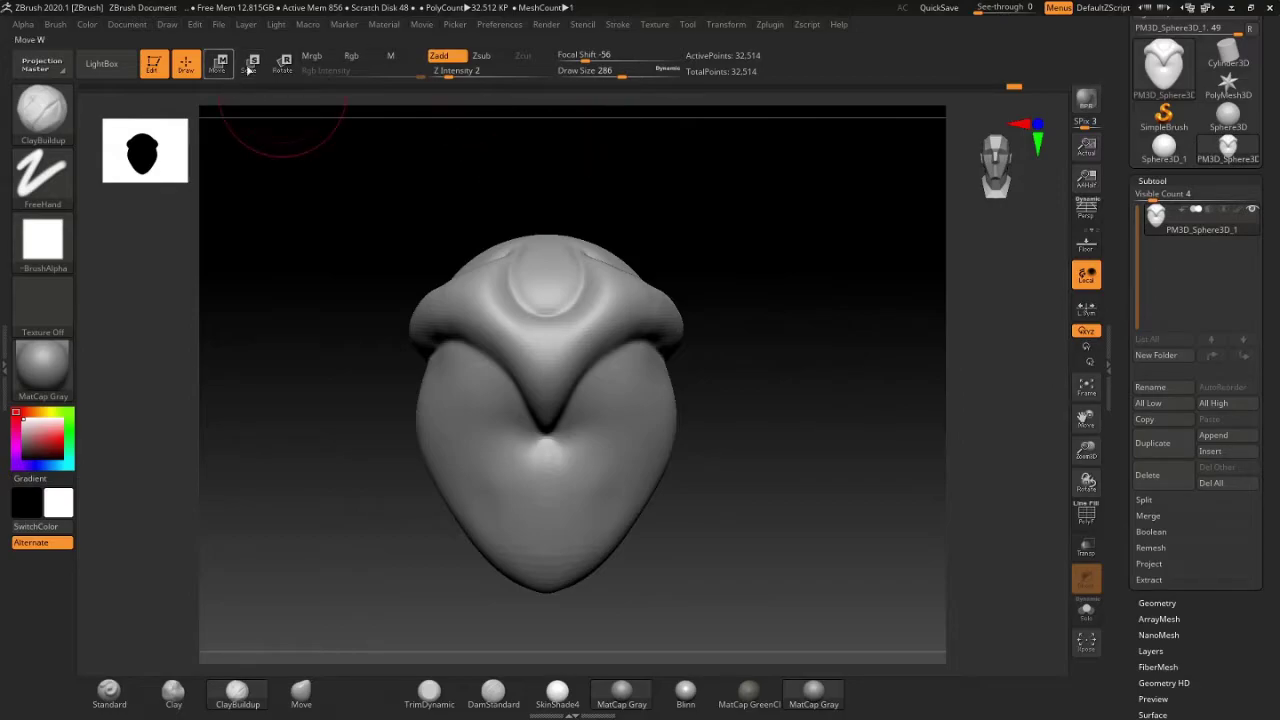
Step: Toggle Move and back to Draw mode, then undo the last change
click(221, 66)
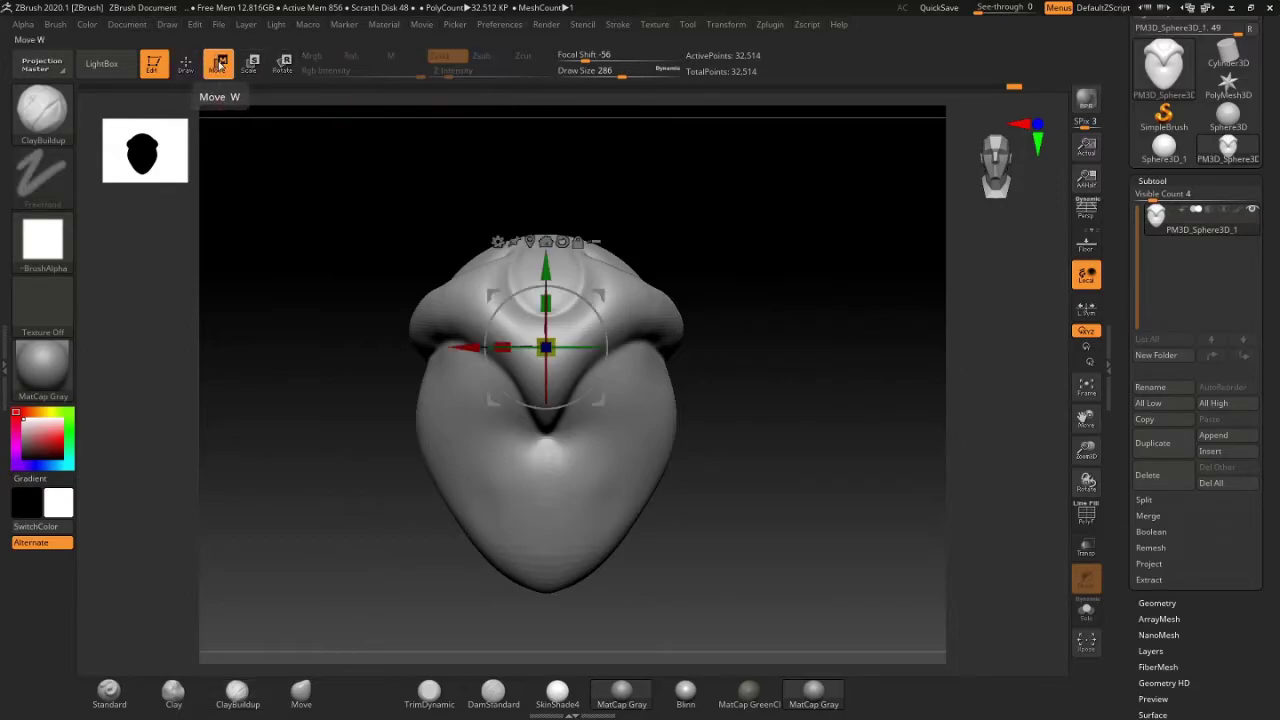
click(190, 70)
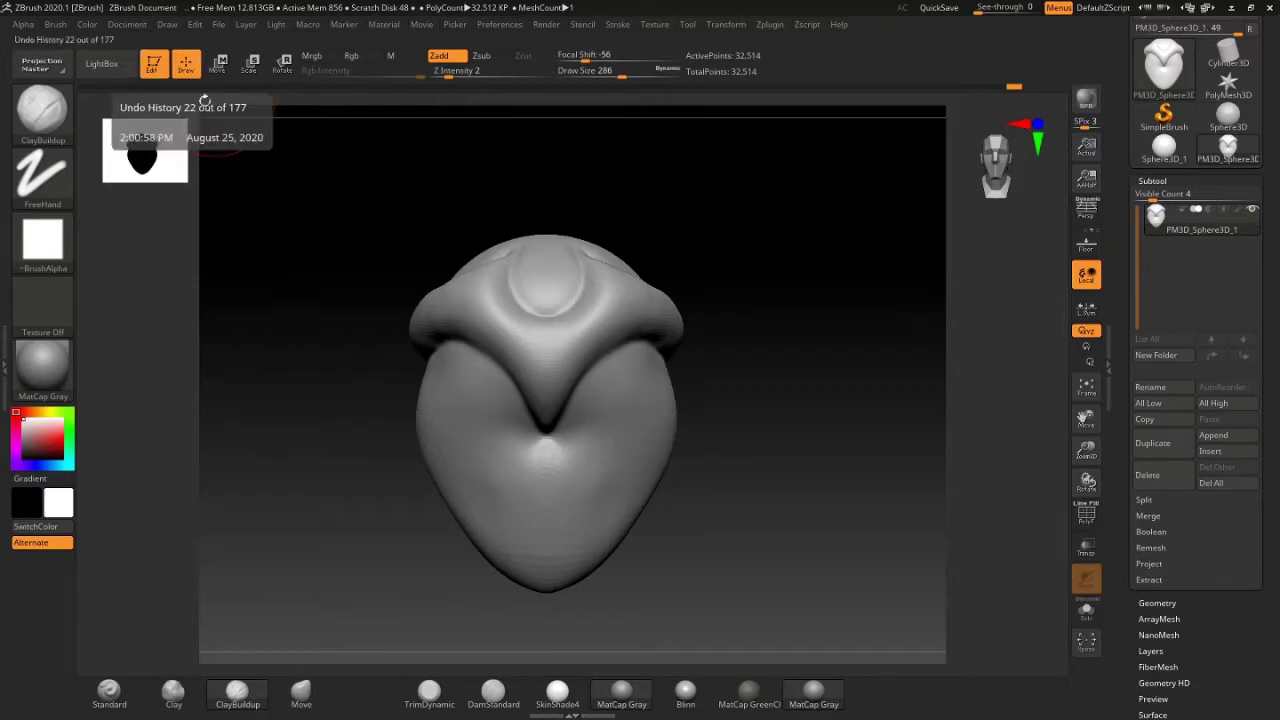
mouse_move(391, 171)
mouse_down()
mouse_move(449, 200)
mouse_move(413, 203)
mouse_up()
key(ctrl+z)
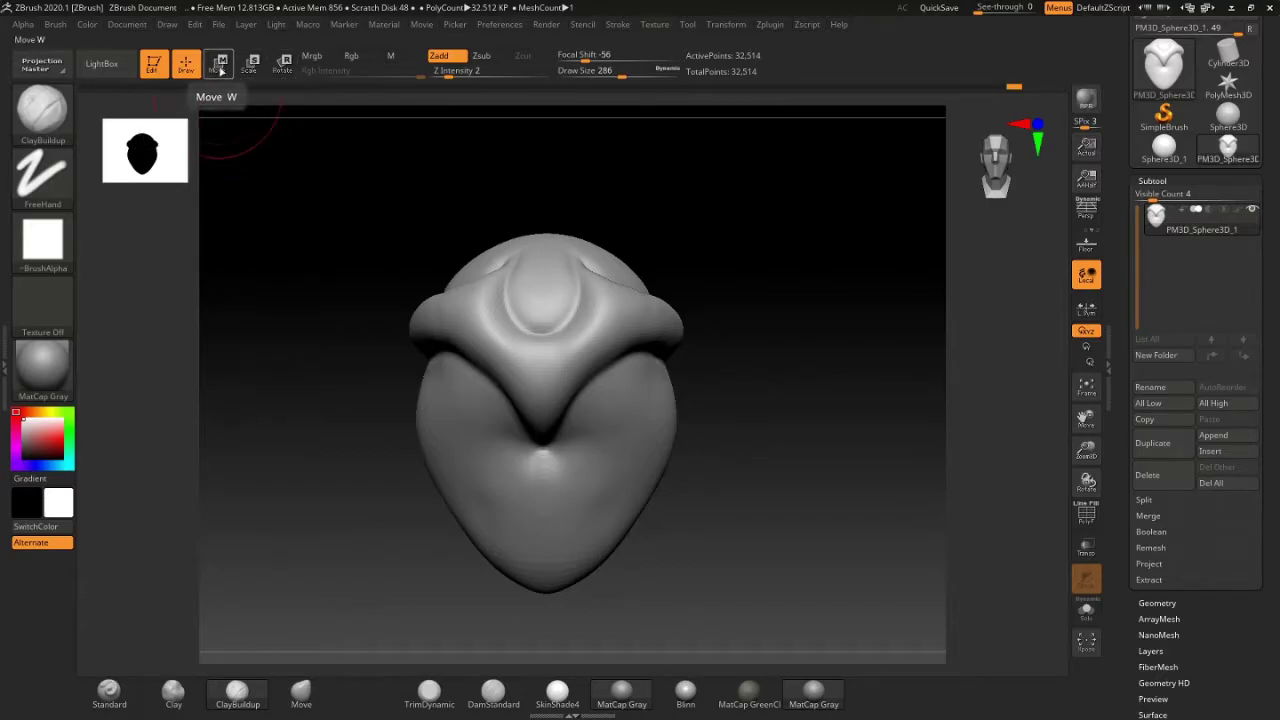
Step: Slide the head along the X axis with the Move gizmo, then undo the transforms
click(220, 64)
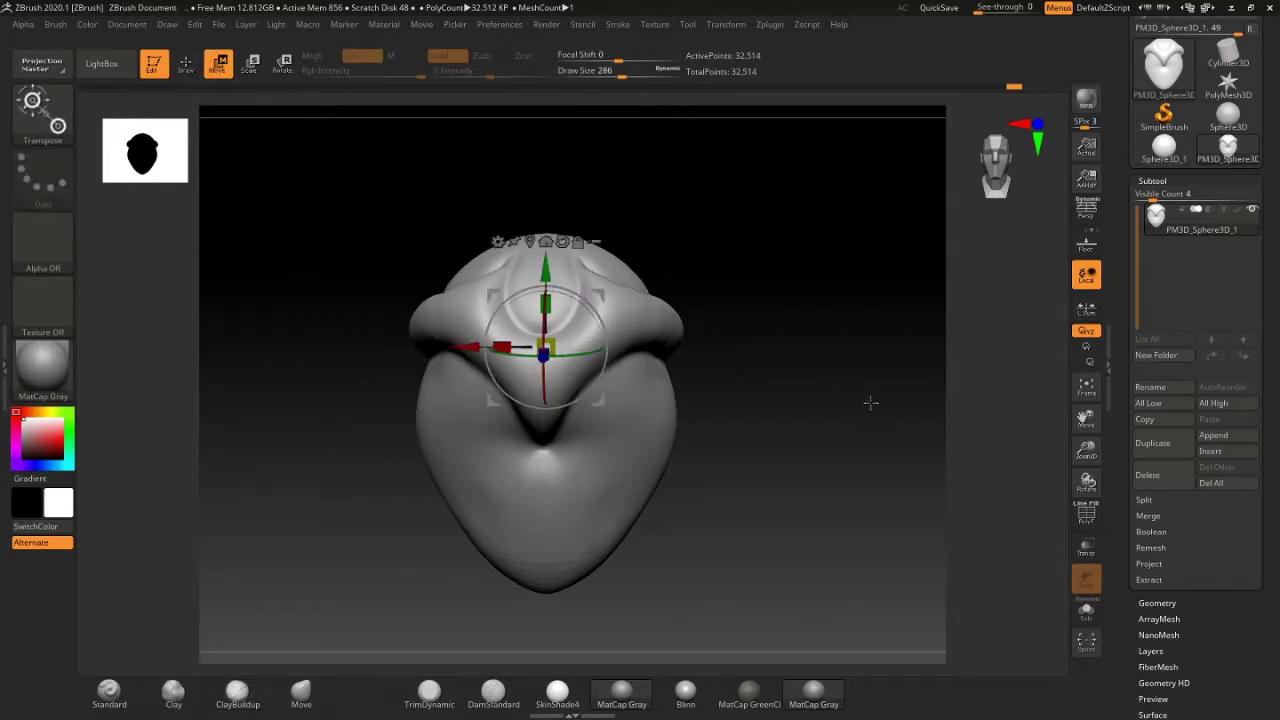
mouse_move(792, 446)
mouse_down()
mouse_move(829, 437)
mouse_move(743, 451)
mouse_move(816, 437)
mouse_move(782, 427)
mouse_up()
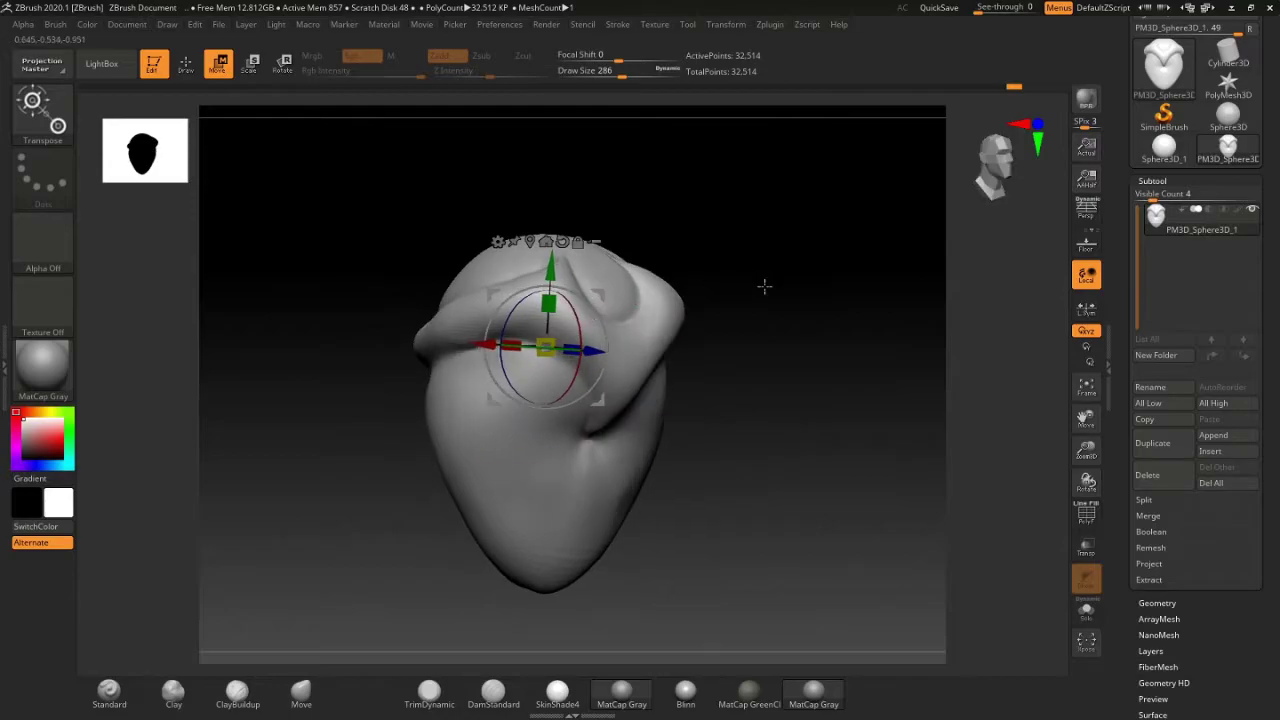
shift+drag(764, 287, 455, 345)
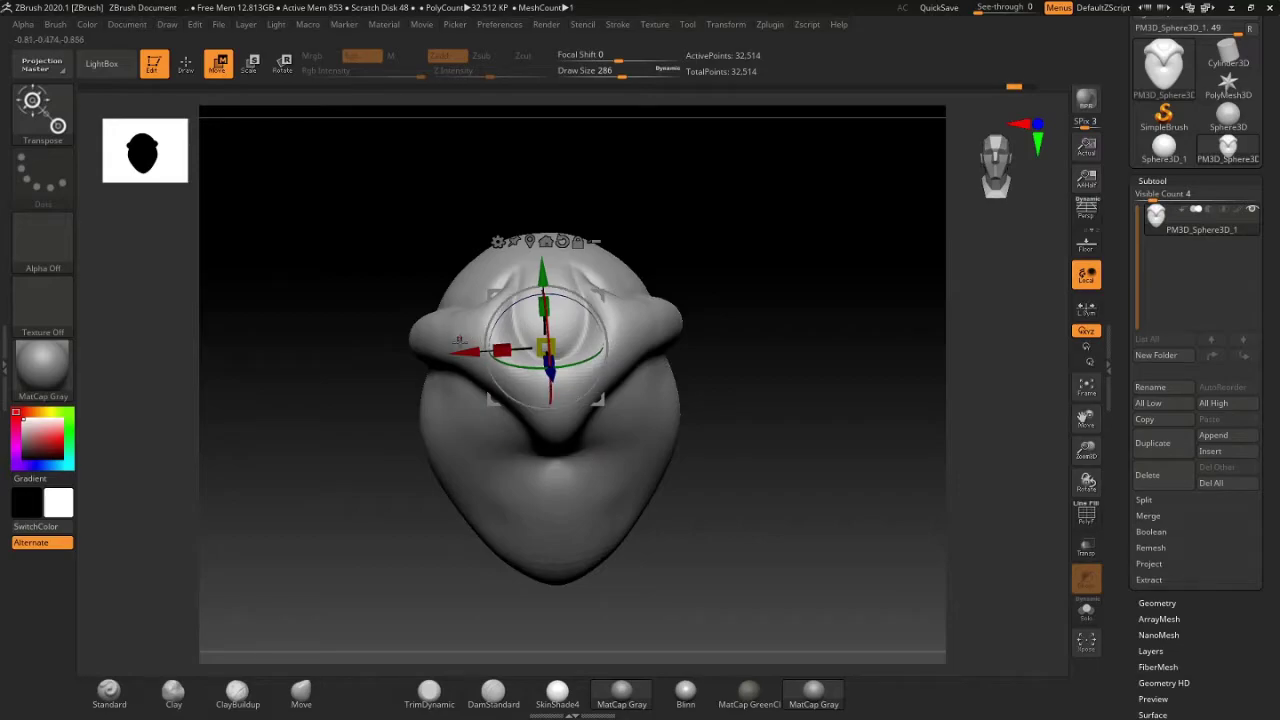
drag(468, 350, 504, 346)
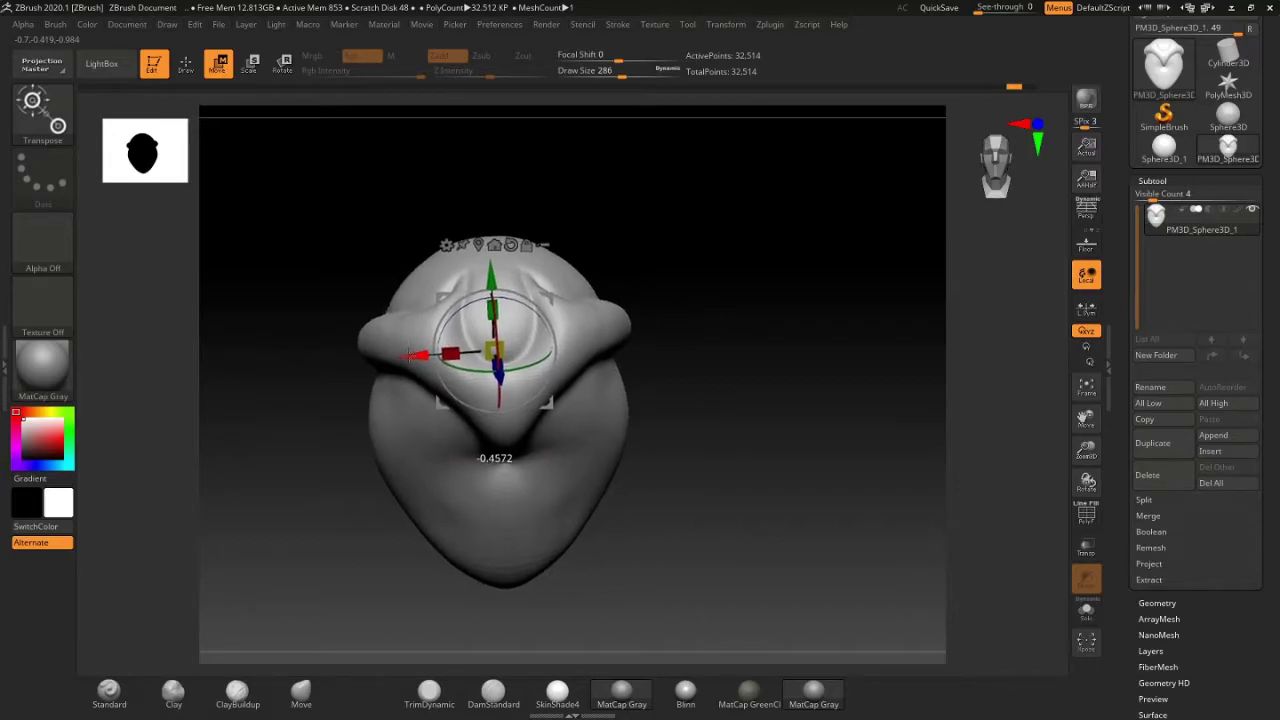
key(ctrl+z)
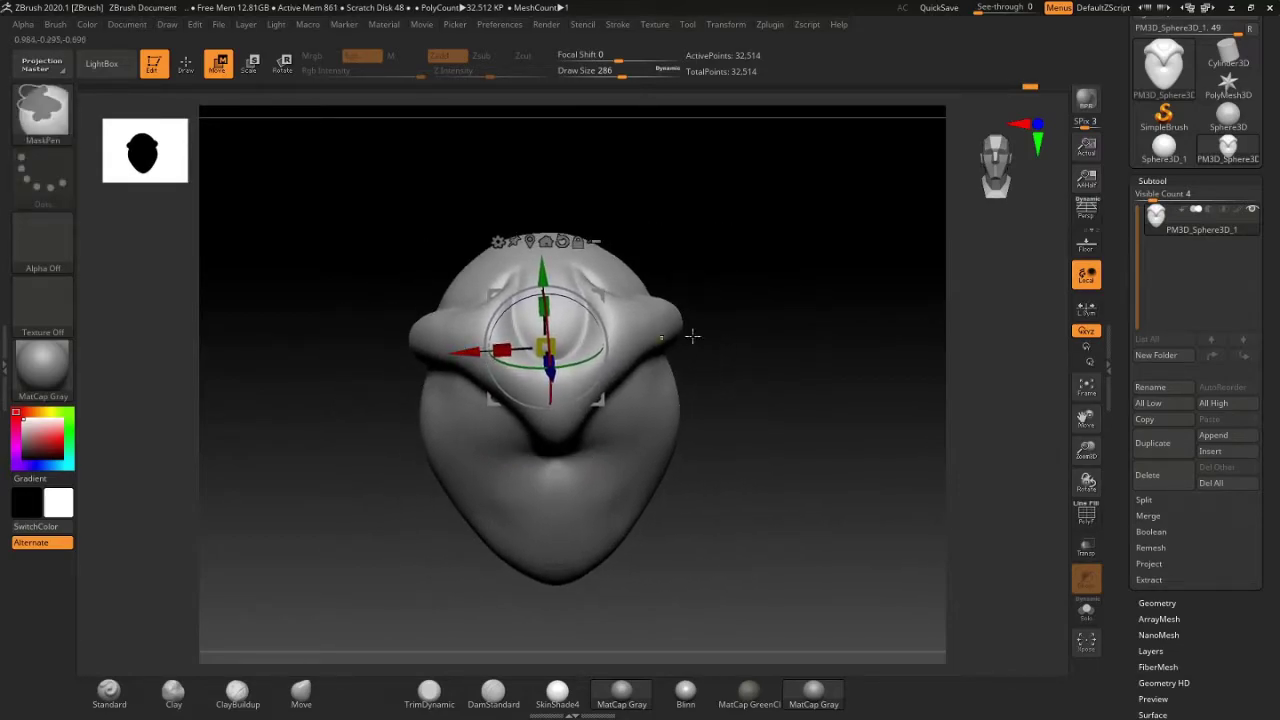
key(ctrl+z)
key(ctrl+z)
key(ctrl+z)
key(ctrl+z)
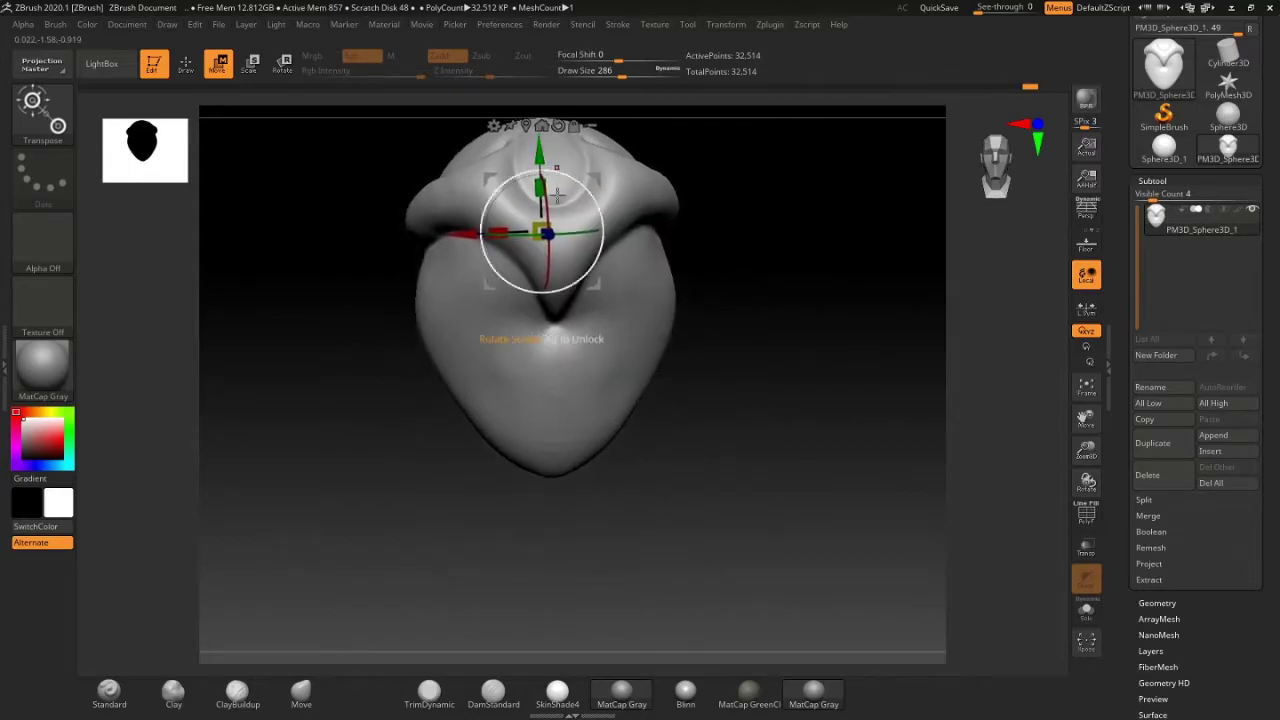
Step: Rotate the head around its Y and Z axes with the gizmo
drag(760, 260, 568, 380)
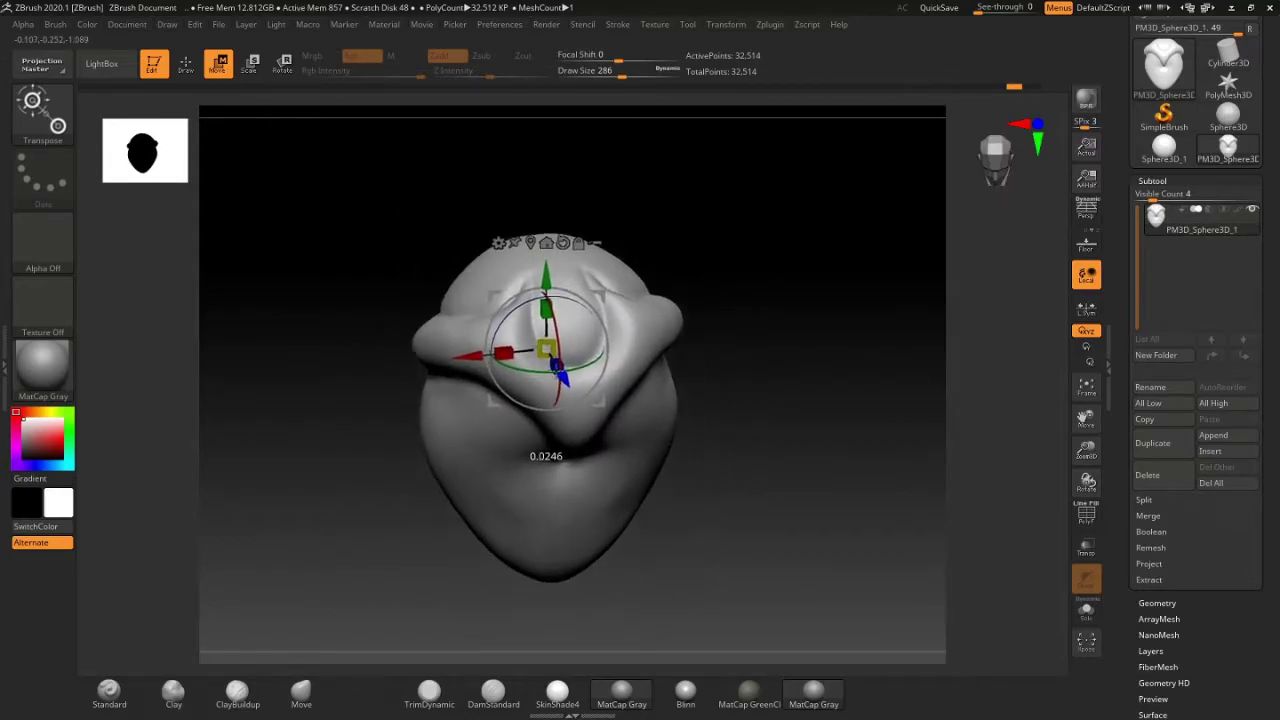
mouse_move(751, 289)
mouse_down()
mouse_move(486, 350)
mouse_move(490, 365)
mouse_up()
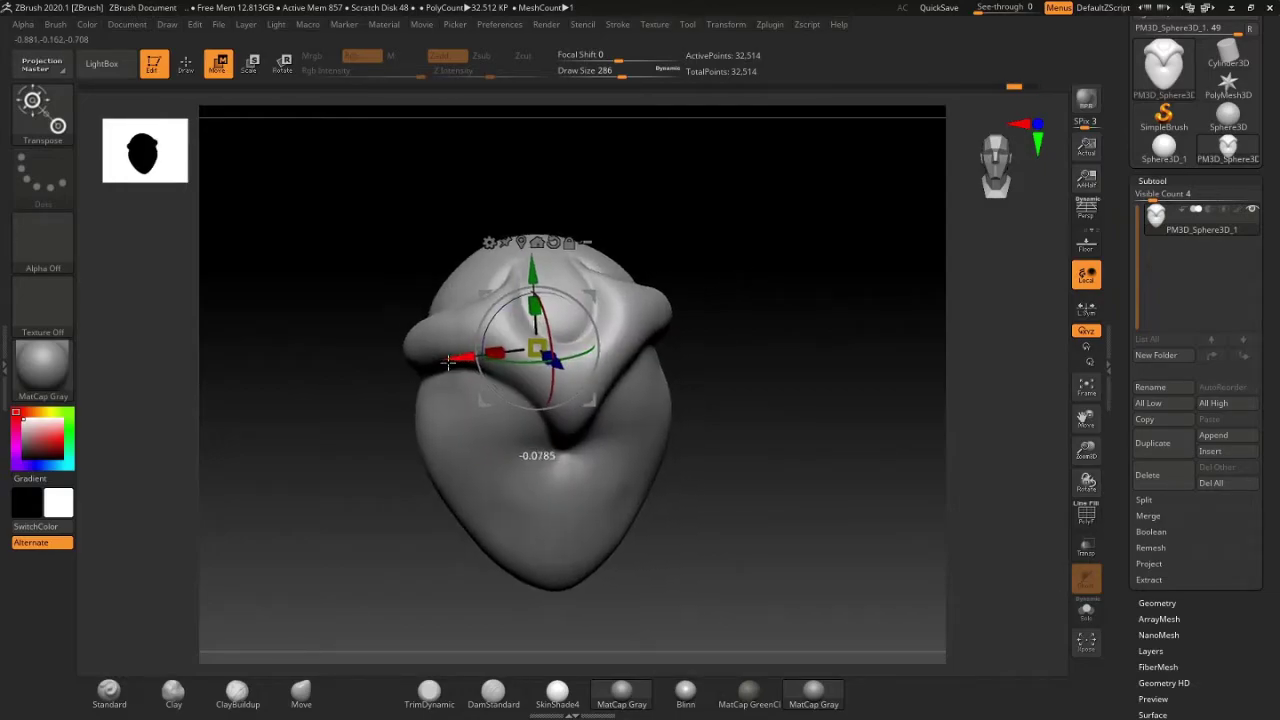
drag(490, 362, 440, 365)
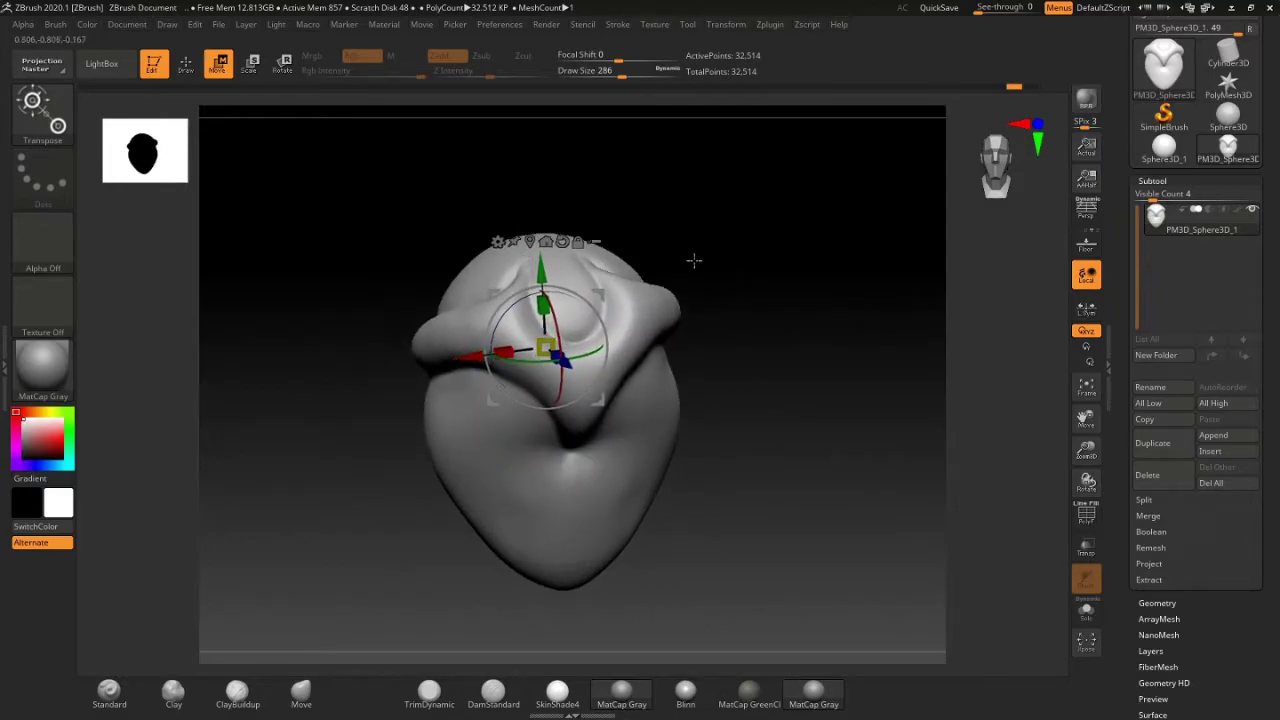
mouse_move(721, 237)
mouse_down()
mouse_move(572, 291)
mouse_move(551, 266)
mouse_up()
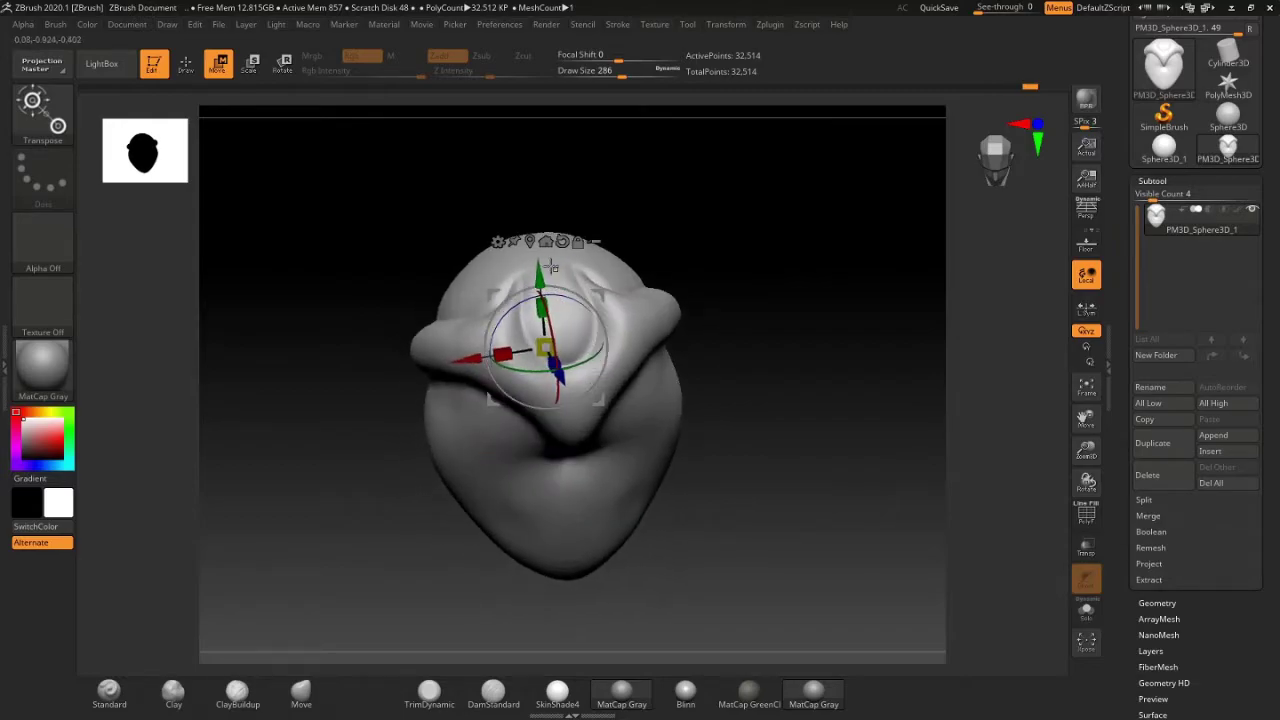
click(277, 68)
mouse_move(511, 306)
mouse_down()
mouse_move(434, 386)
mouse_move(454, 331)
mouse_up()
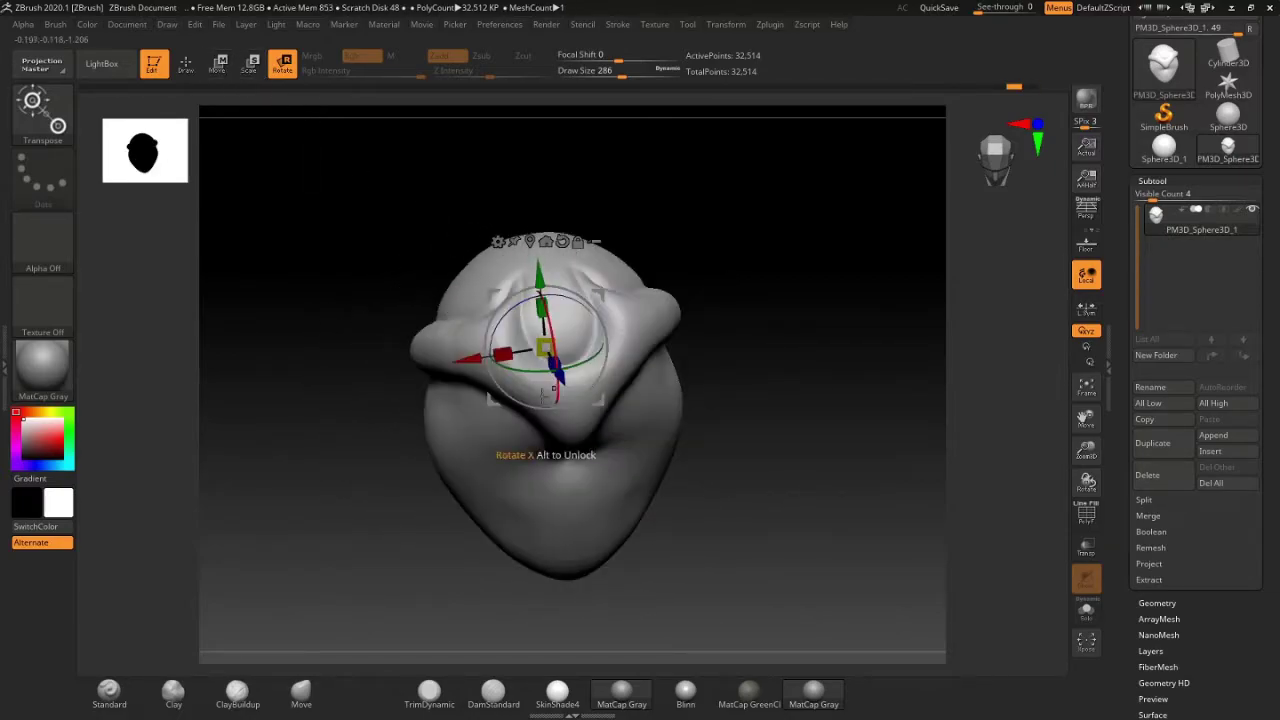
Step: Stretch the head taller, shrink it back, and undo the last scale step
click(217, 63)
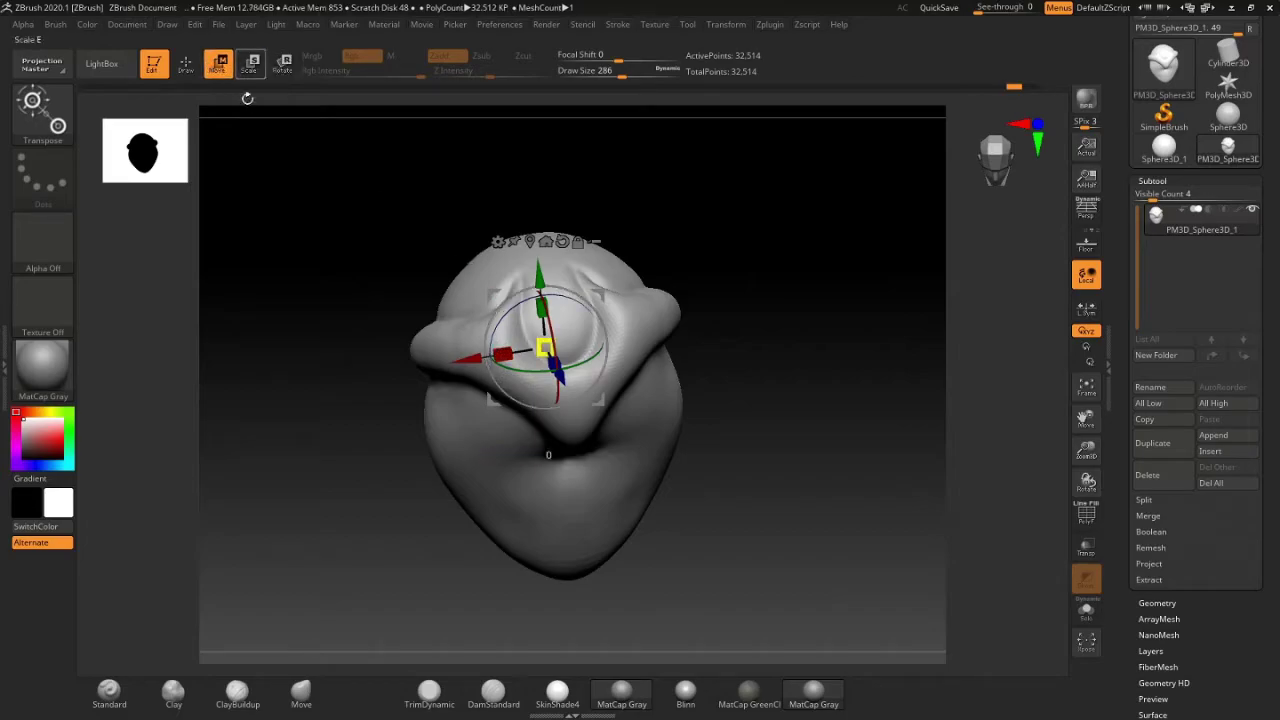
drag(766, 291, 612, 343)
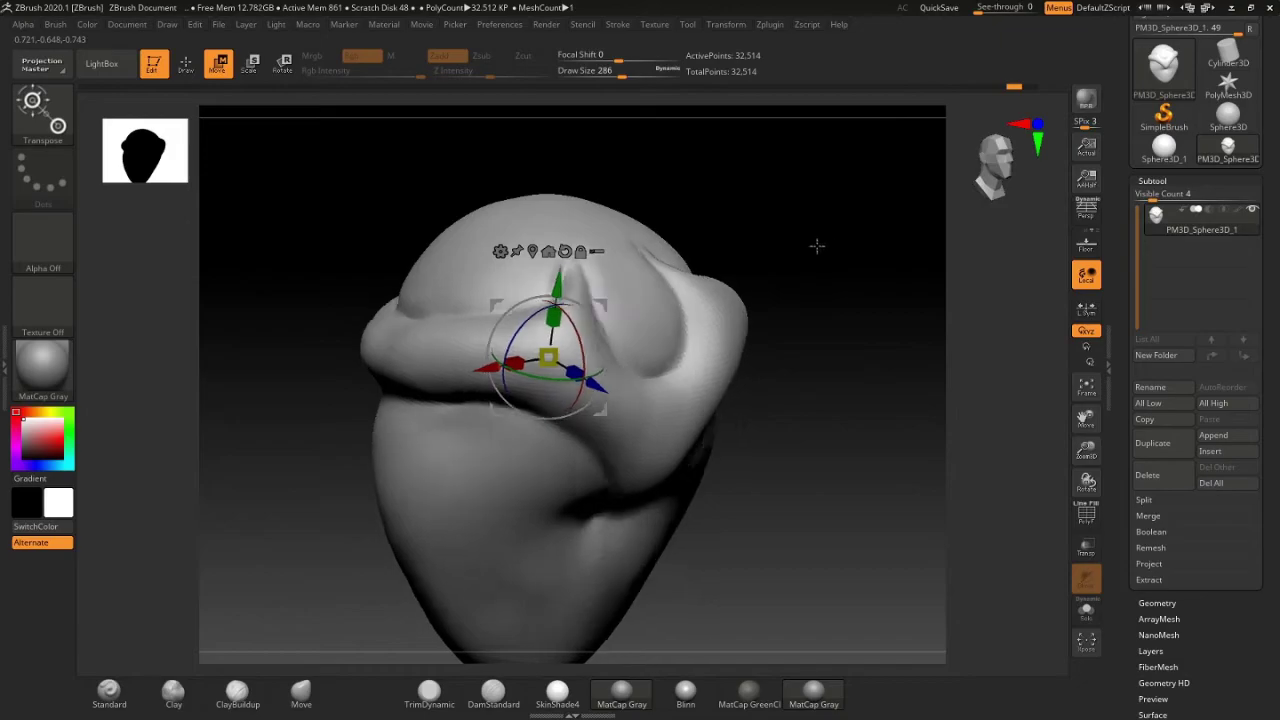
mouse_move(817, 246)
mouse_down()
mouse_move(811, 278)
mouse_move(777, 272)
mouse_move(871, 266)
mouse_up()
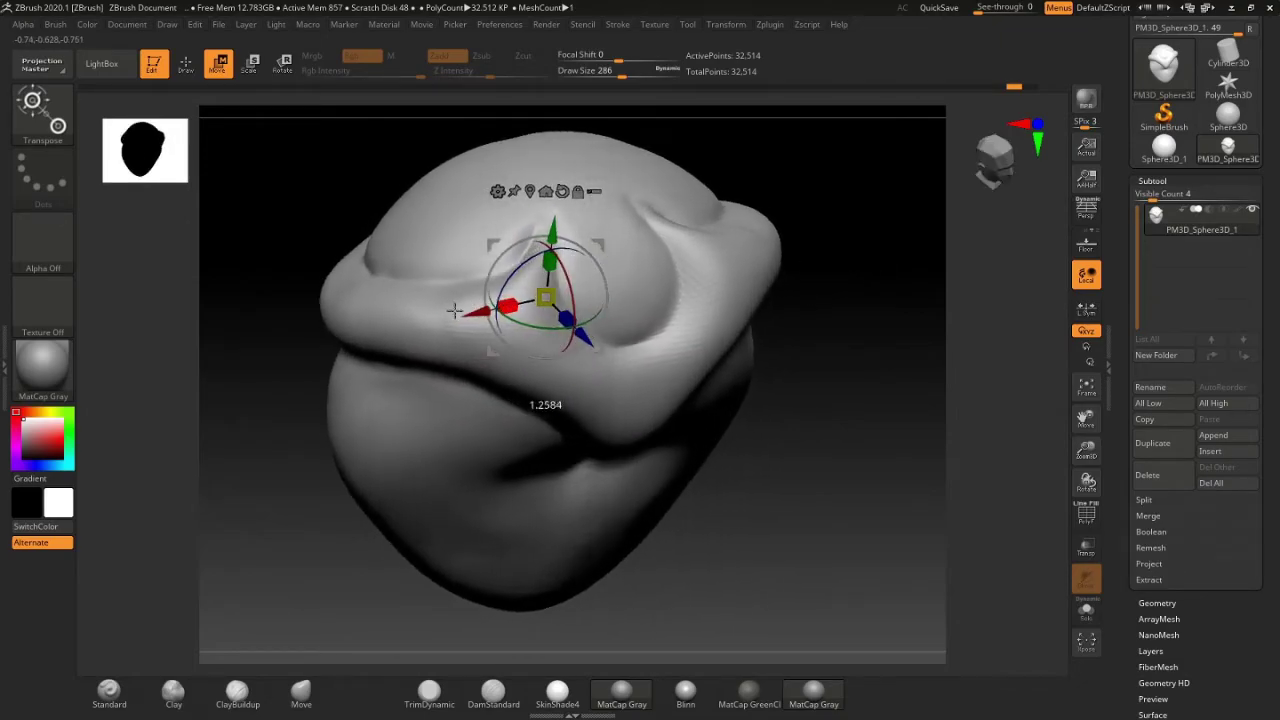
mouse_move(508, 305)
mouse_down()
mouse_move(559, 152)
mouse_move(560, 200)
mouse_up()
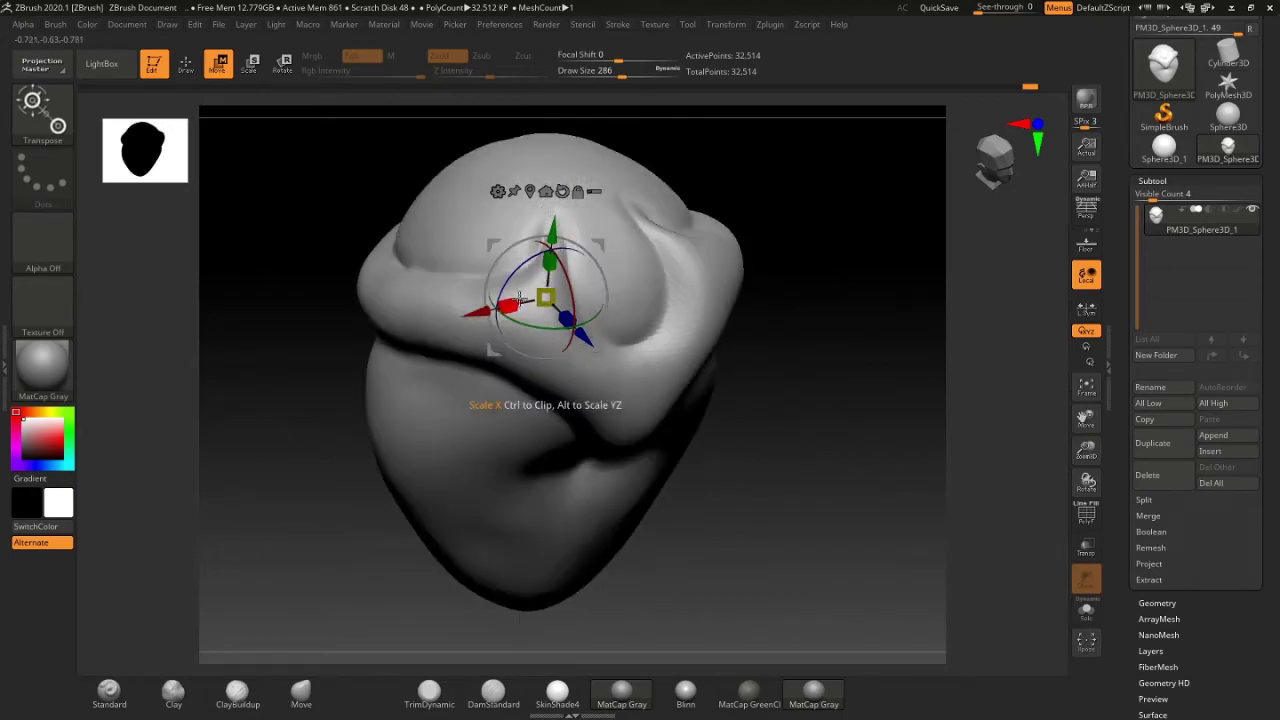
shift+drag(800, 229, 754, 257)
key(ctrl+z)
Step: Go back to the ClayBuildup brush, turn the head, and shrink Draw Size from 286
click(185, 70)
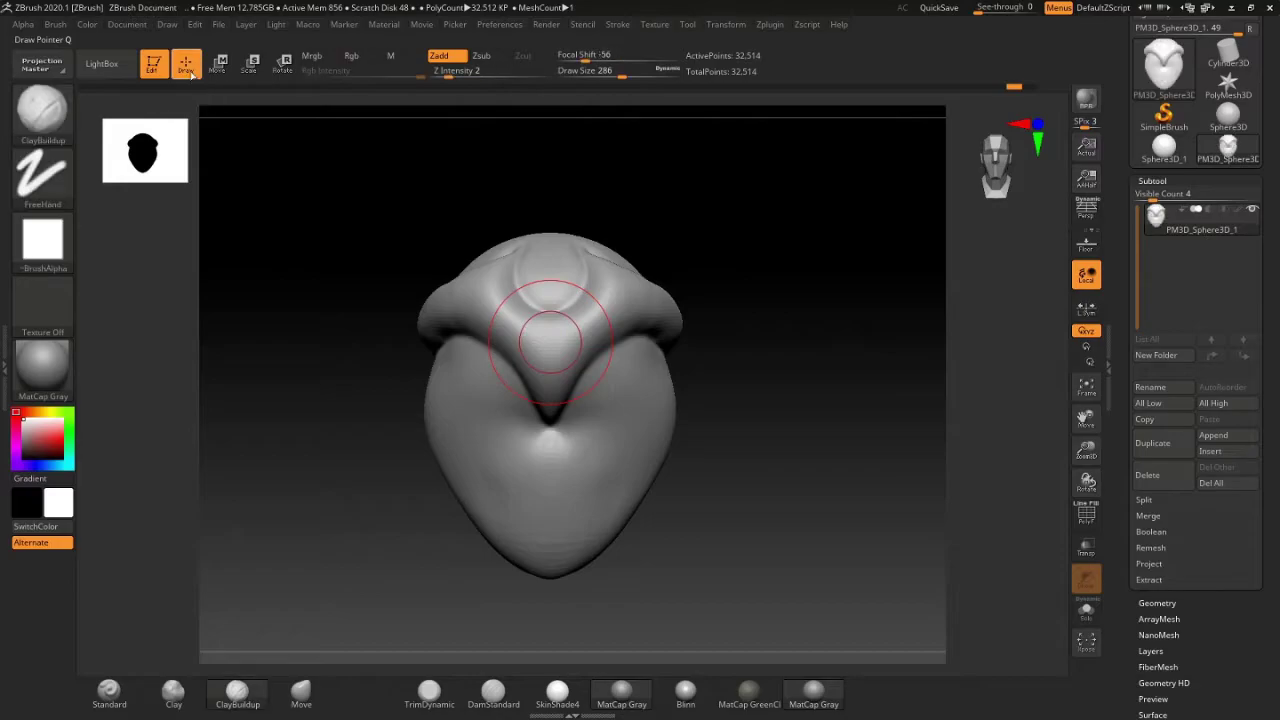
click(218, 66)
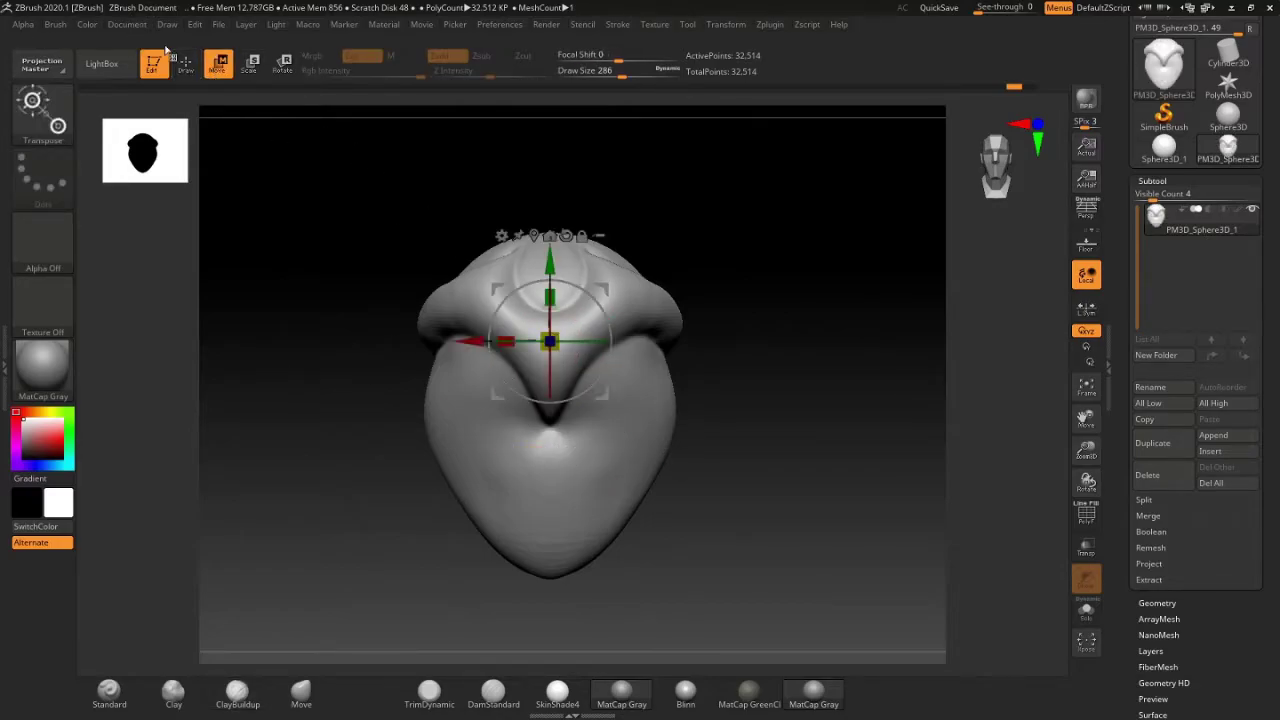
click(185, 63)
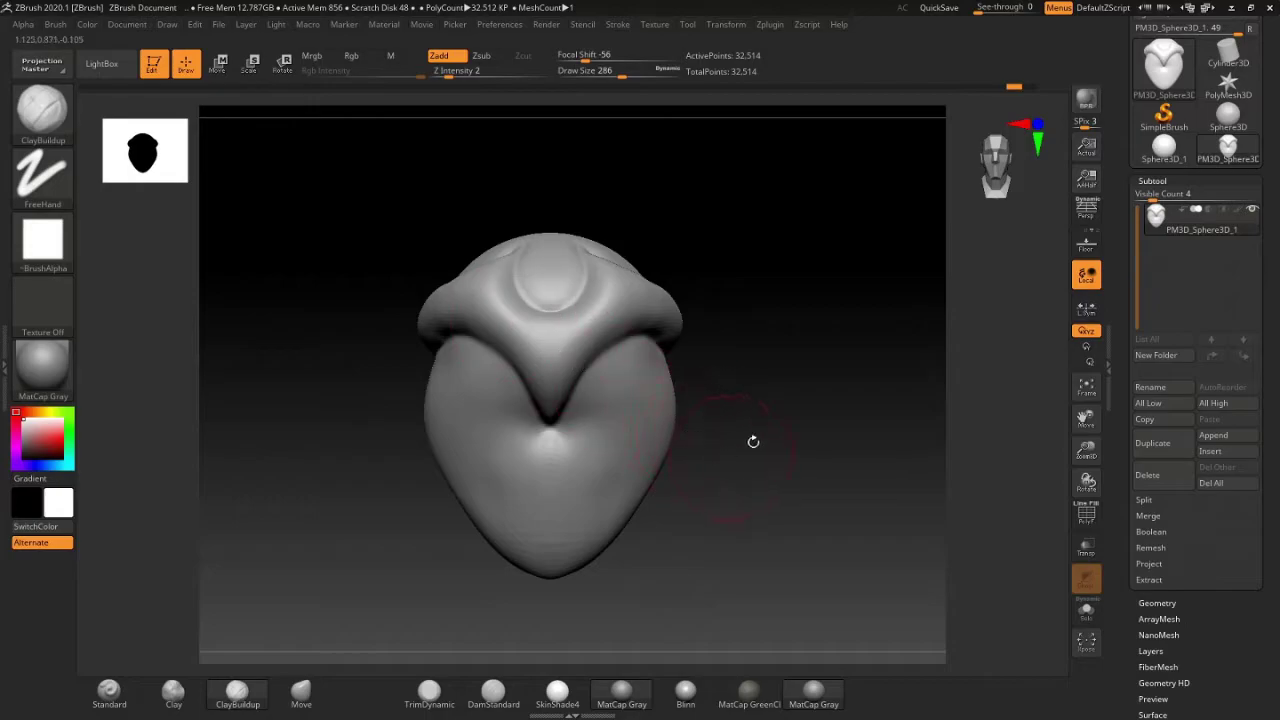
mouse_move(753, 441)
mouse_down()
mouse_move(709, 486)
mouse_move(781, 468)
mouse_move(769, 461)
mouse_up()
mouse_move(800, 462)
mouse_down()
mouse_move(829, 466)
mouse_move(751, 469)
mouse_move(794, 463)
mouse_up()
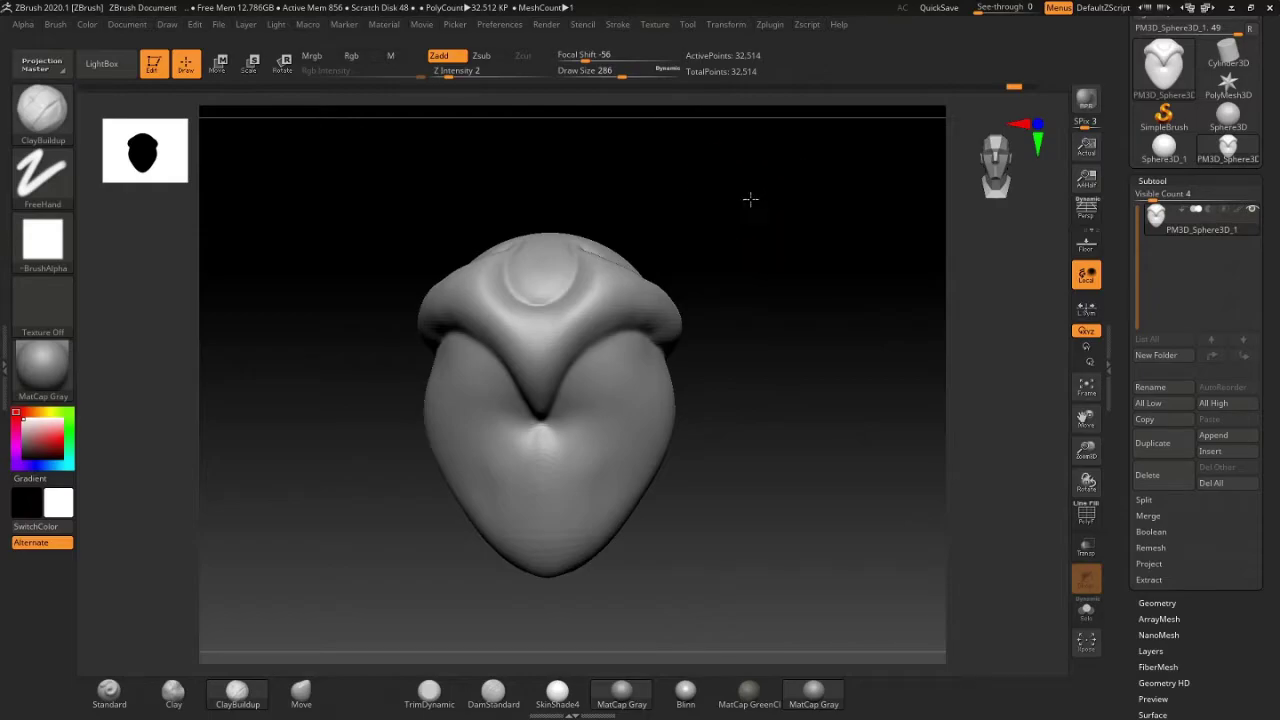
key(space)
drag(748, 201, 726, 198)
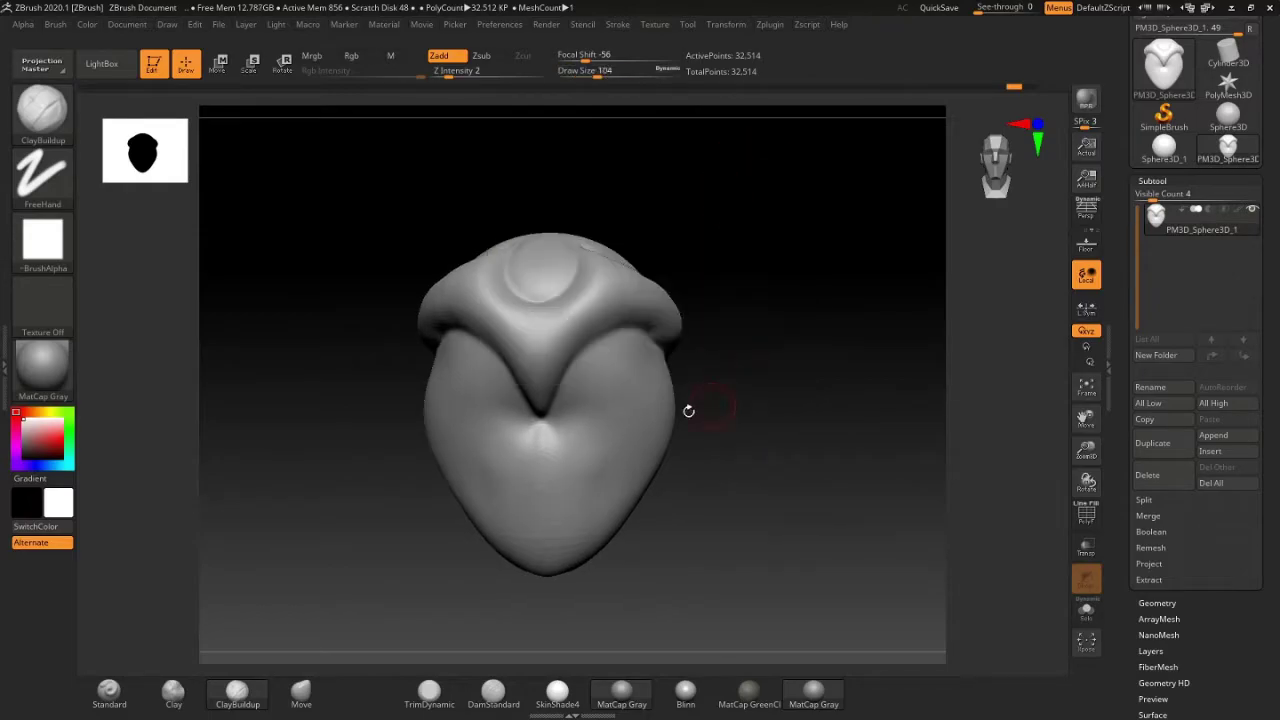
scroll(686, 409, up, 3)
scroll(677, 429, up, 3)
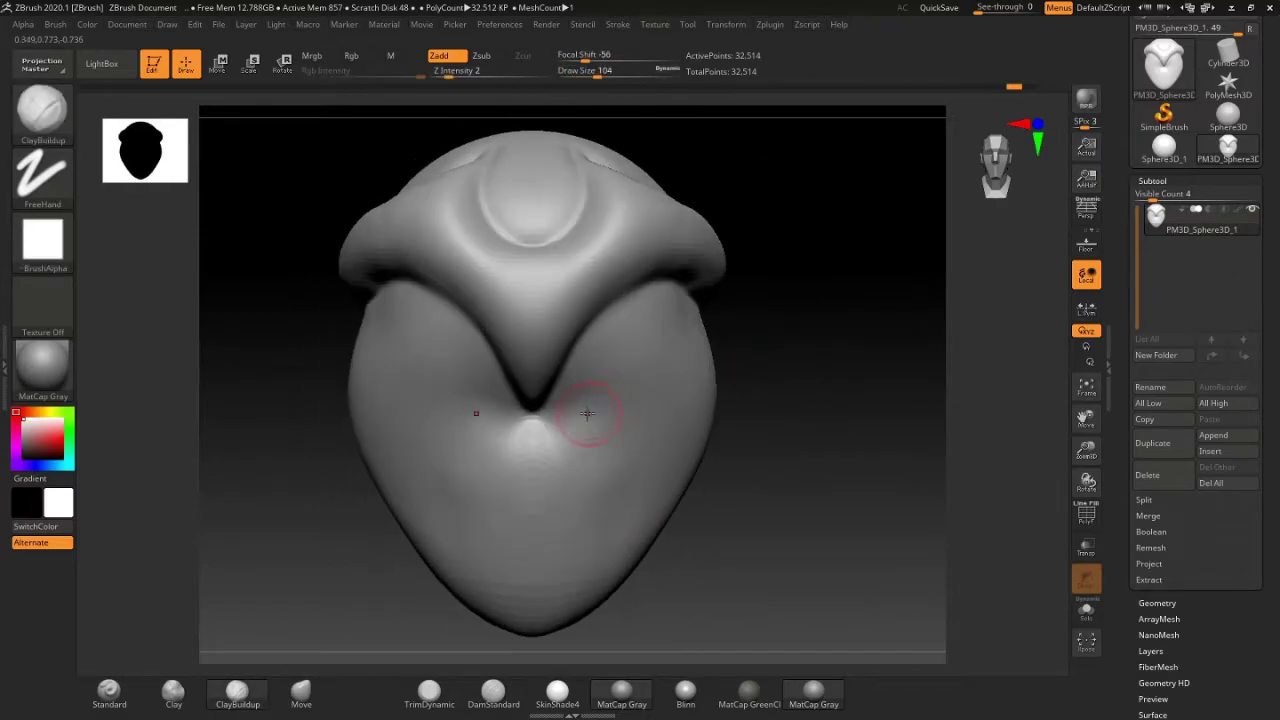
Step: Carve mirrored creases and rough ridges around the mouth, then raise Draw Size to 280
mouse_move(586, 414)
mouse_down()
mouse_move(450, 420)
mouse_move(624, 413)
mouse_move(572, 404)
mouse_move(640, 352)
mouse_move(596, 382)
mouse_up()
drag(634, 420, 602, 442)
mouse_move(643, 367)
mouse_down()
mouse_move(667, 397)
mouse_move(640, 358)
mouse_move(590, 405)
mouse_up()
mouse_move(640, 440)
mouse_down()
mouse_move(655, 405)
mouse_move(575, 423)
mouse_move(620, 442)
mouse_move(665, 390)
mouse_move(600, 410)
mouse_move(638, 400)
mouse_up()
mouse_move(823, 423)
mouse_down()
mouse_move(777, 434)
mouse_move(818, 345)
mouse_move(865, 340)
mouse_move(863, 417)
mouse_move(704, 347)
mouse_up()
key(space)
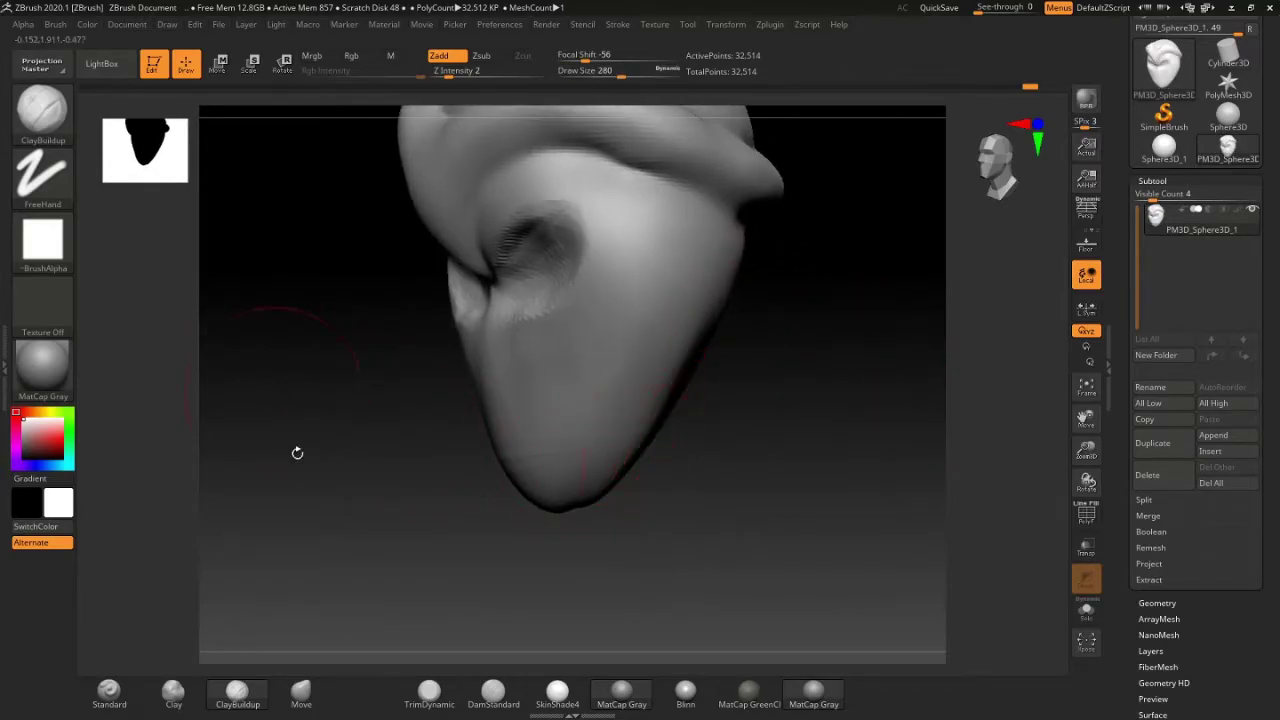
Step: With the Move brush, pull the chin and jaw downward to lengthen the lower face
click(319, 690)
drag(680, 486, 749, 491)
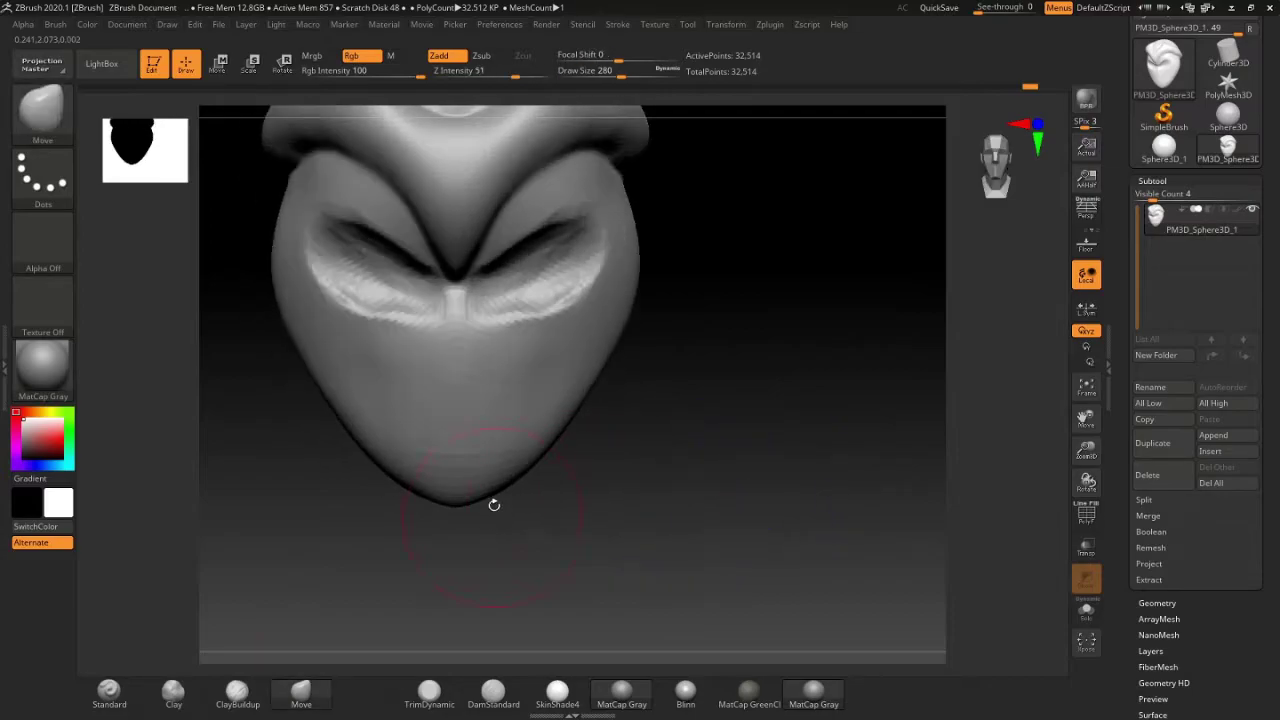
mouse_move(490, 483)
mouse_down()
mouse_move(511, 514)
mouse_move(527, 468)
mouse_up()
mouse_move(674, 483)
mouse_down()
mouse_move(443, 463)
mouse_move(457, 500)
mouse_move(510, 535)
mouse_up()
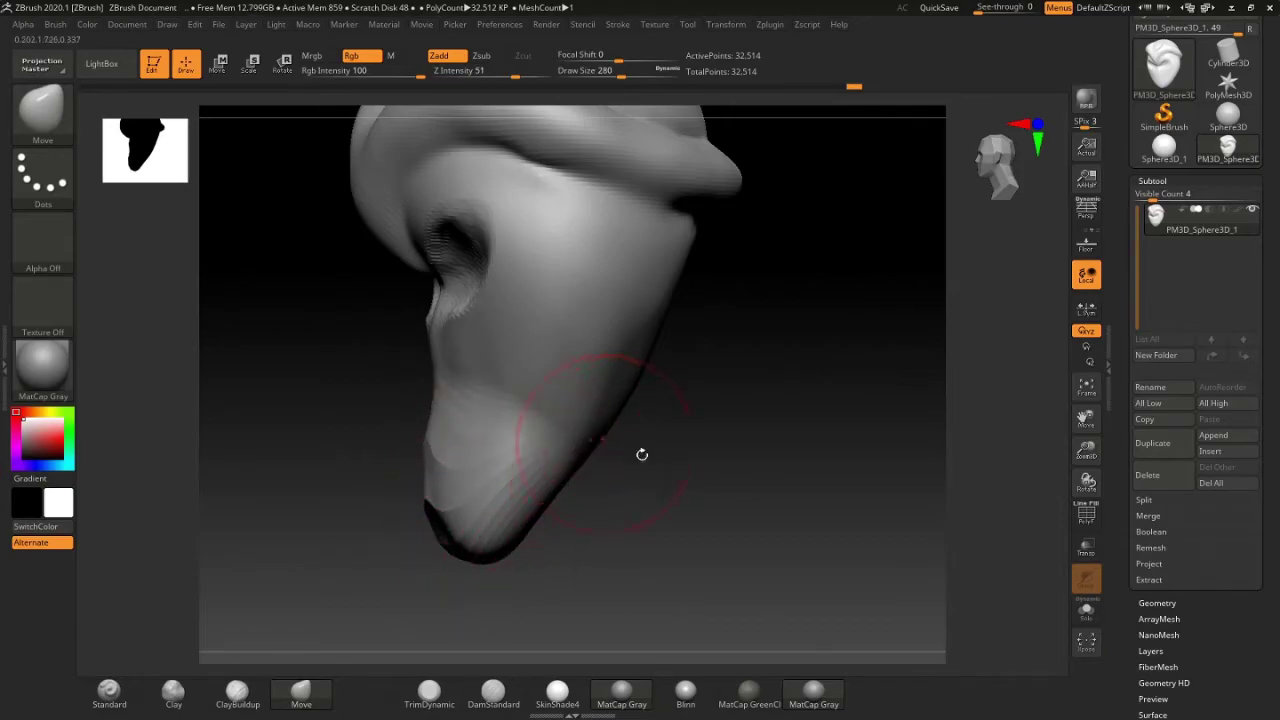
key(ctrl+z)
key(ctrl+z)
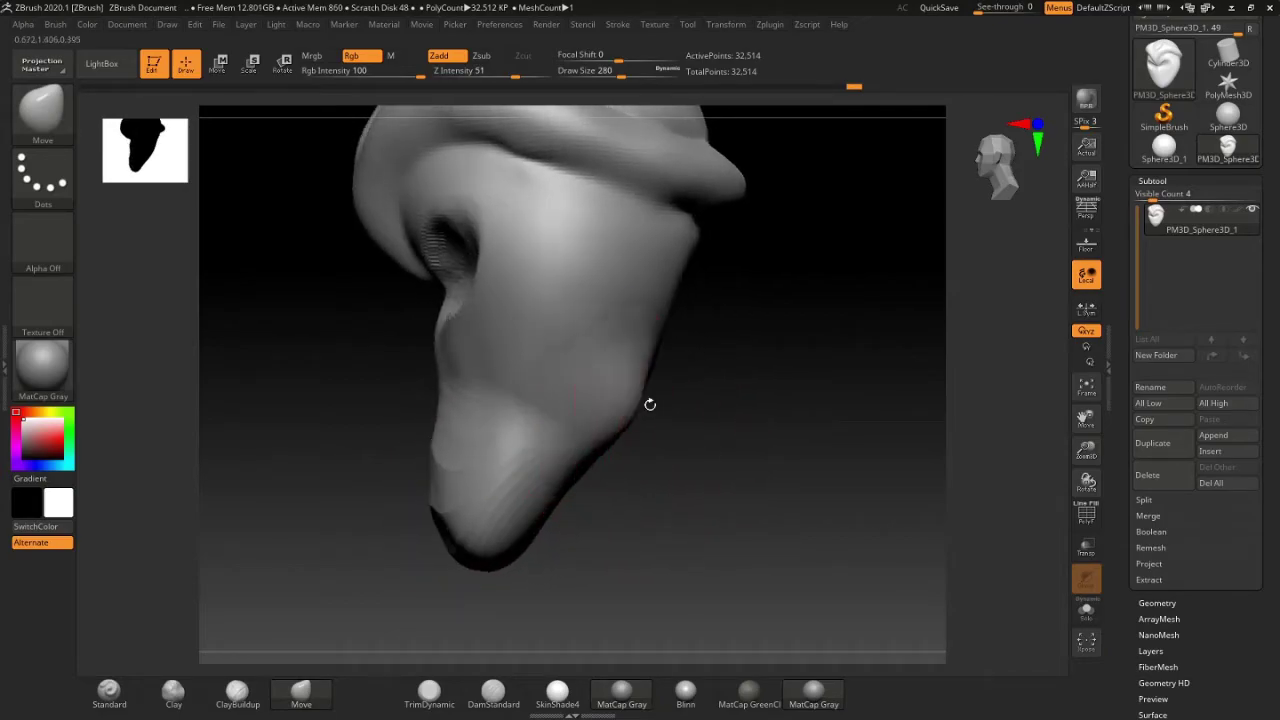
drag(604, 451, 540, 520)
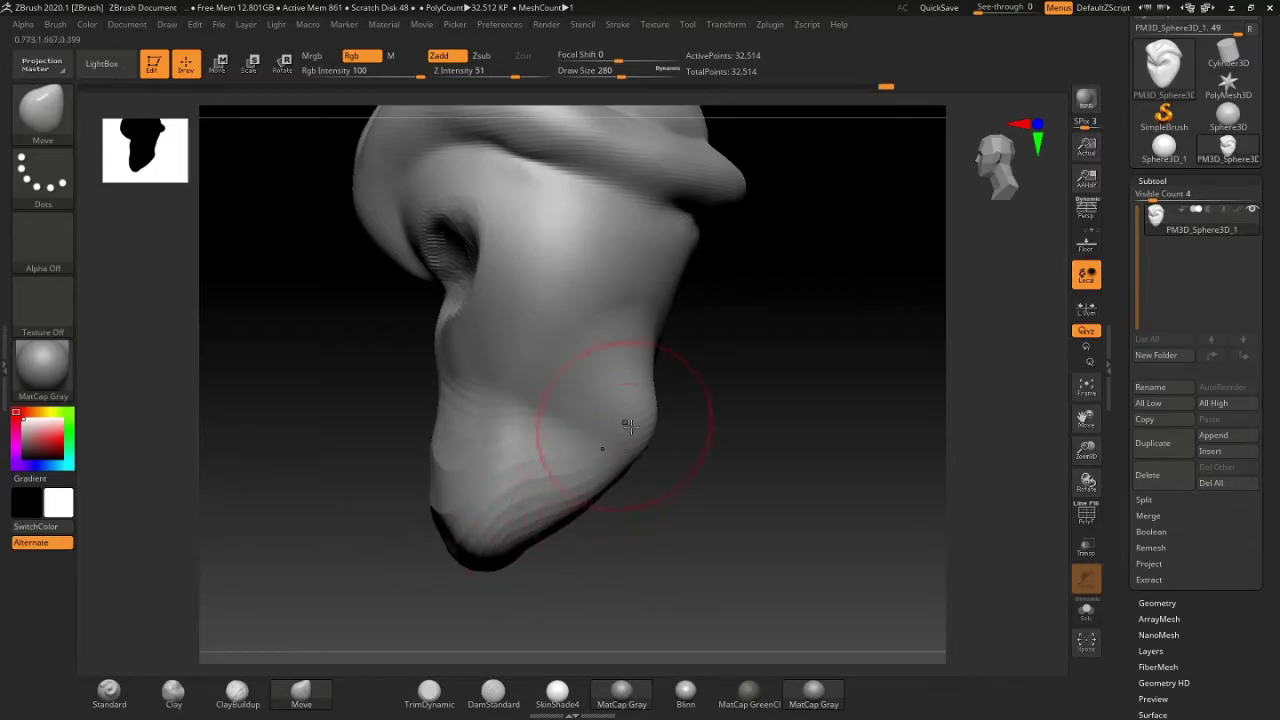
Step: Smooth the underside of the jaw and lower Draw Size to 177
mouse_move(700, 435)
mouse_down()
mouse_move(756, 424)
mouse_move(682, 412)
mouse_move(706, 380)
mouse_move(700, 447)
mouse_move(600, 490)
mouse_move(597, 509)
mouse_move(663, 400)
mouse_move(700, 440)
mouse_up()
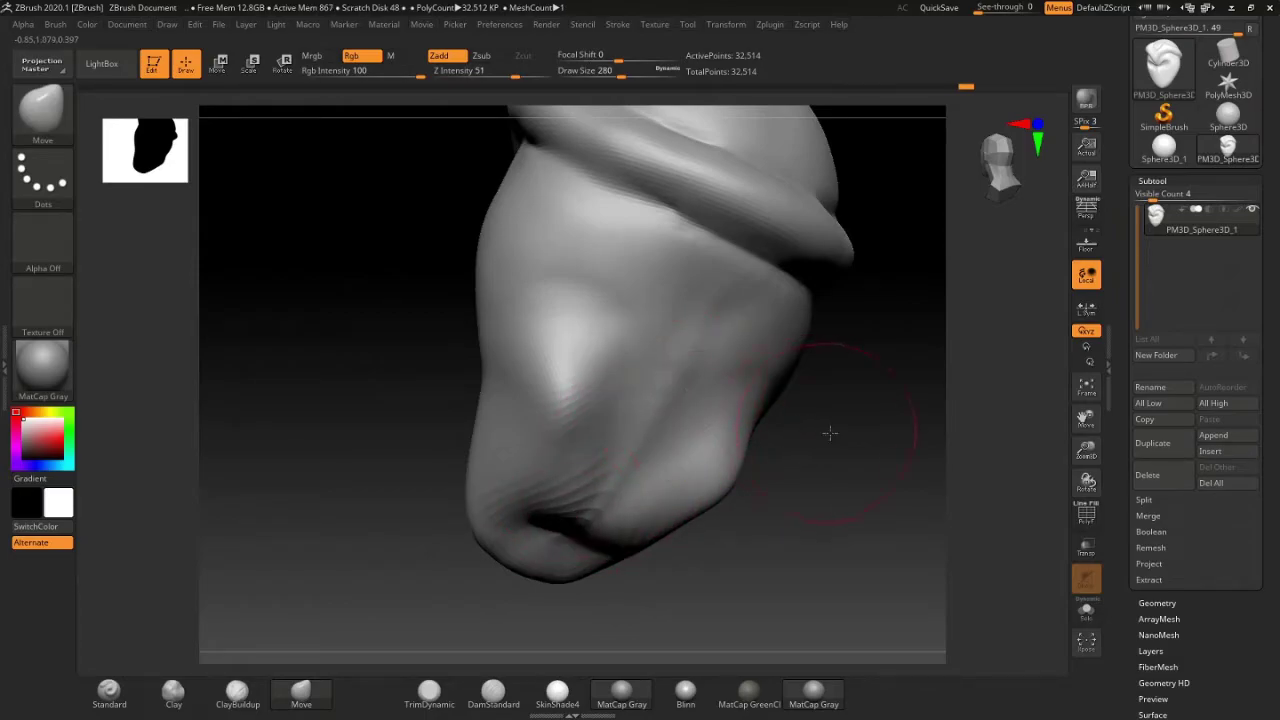
mouse_move(829, 434)
mouse_down()
mouse_move(820, 363)
mouse_move(826, 375)
mouse_move(783, 391)
mouse_move(818, 398)
mouse_up()
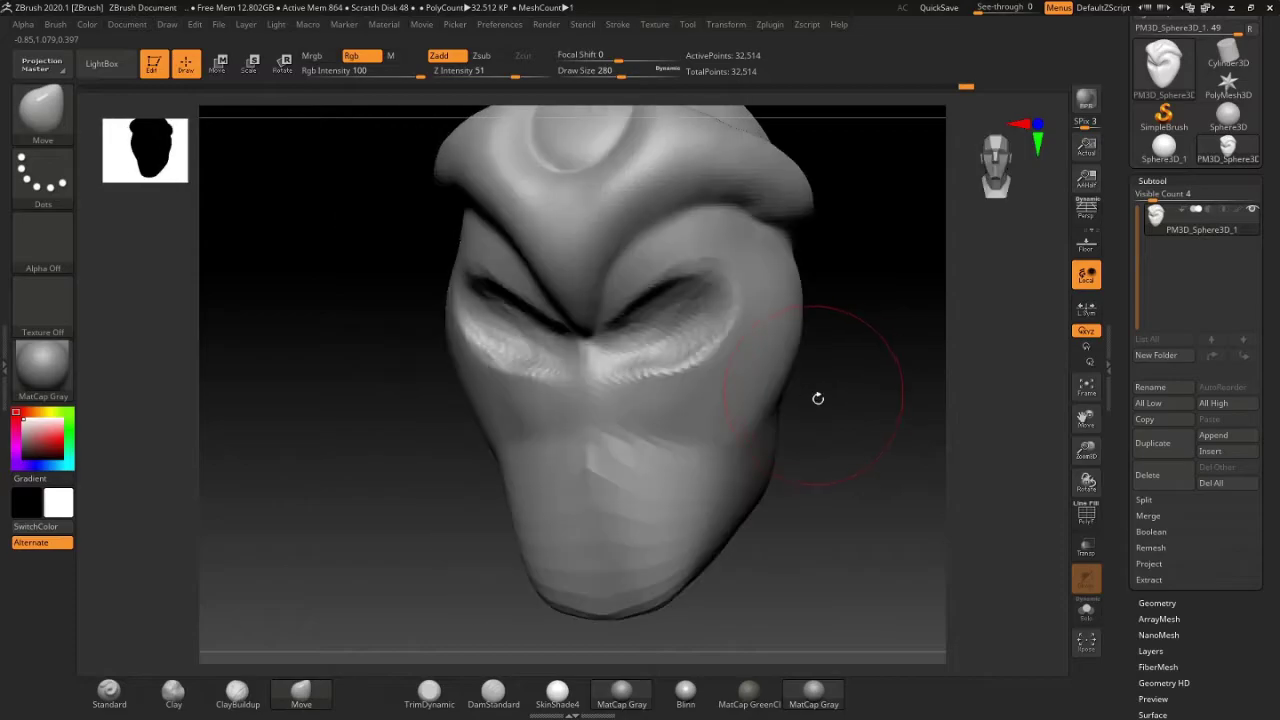
mouse_move(828, 488)
mouse_down()
mouse_move(854, 471)
mouse_move(614, 429)
mouse_move(471, 565)
mouse_up()
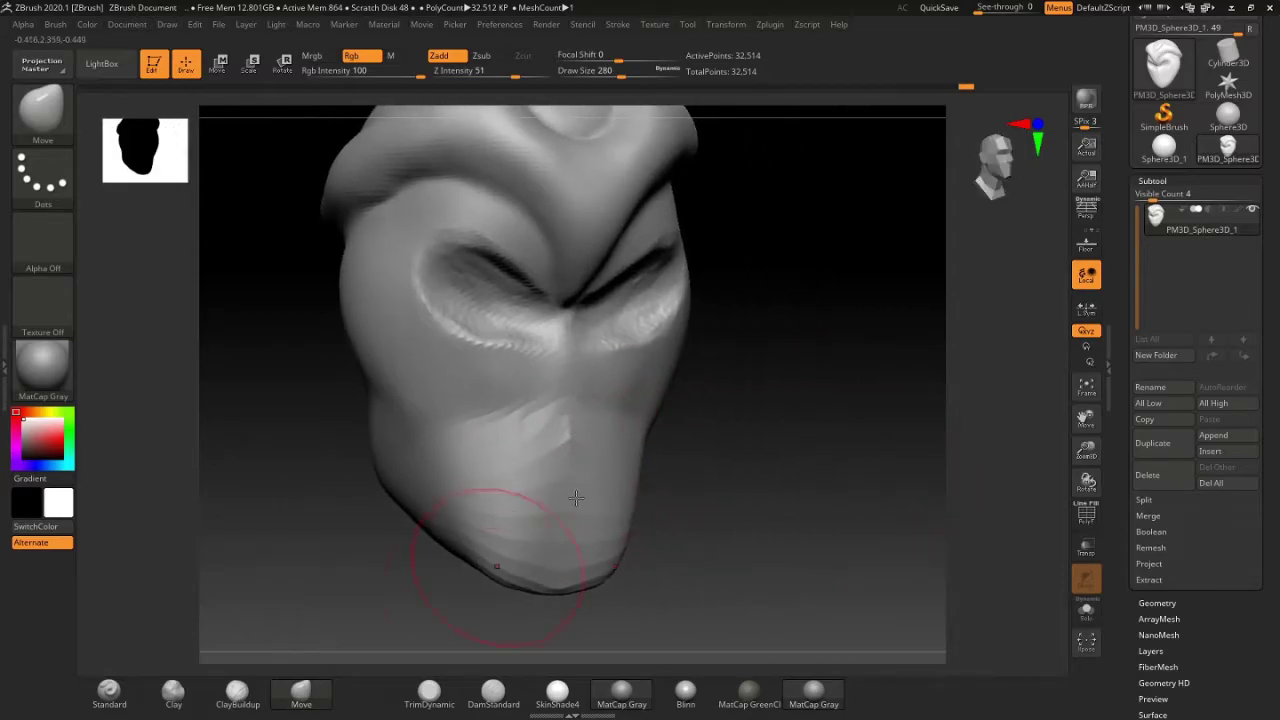
key(space)
drag(789, 347, 772, 347)
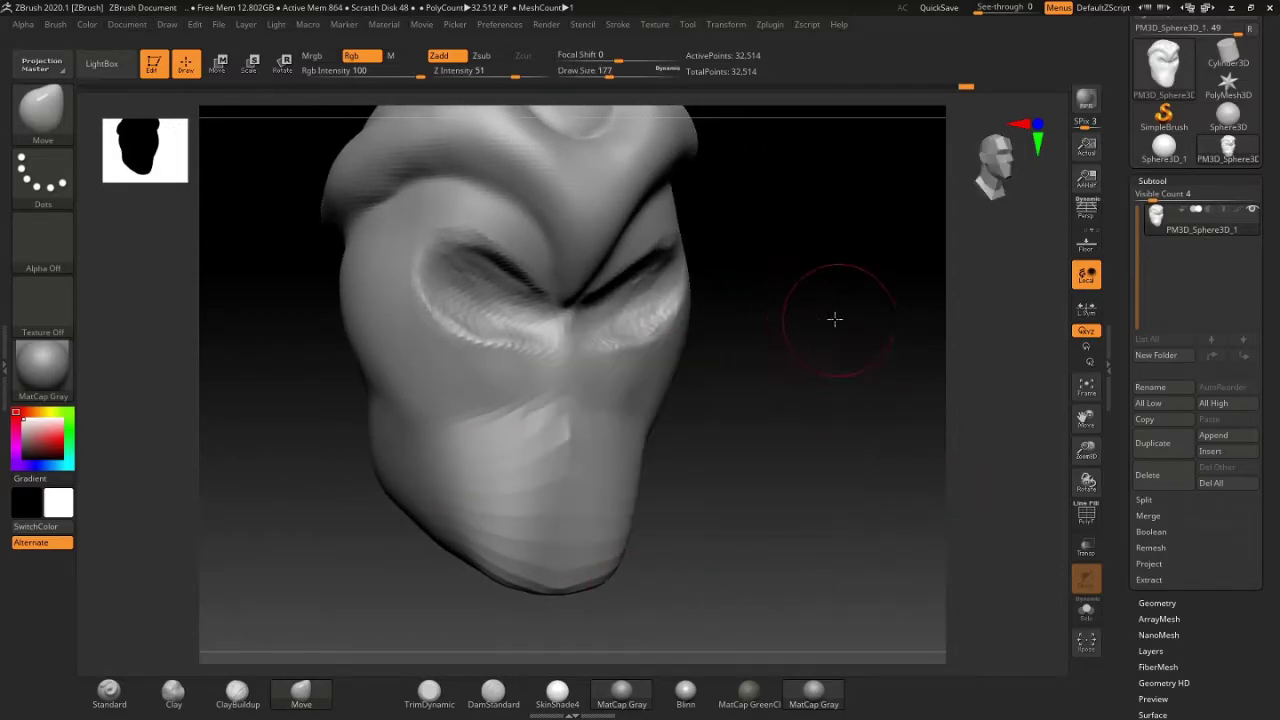
drag(834, 320, 891, 363)
mouse_move(820, 399)
mouse_down()
mouse_move(663, 349)
mouse_move(762, 374)
mouse_move(786, 420)
mouse_move(829, 400)
mouse_up()
Step: Toggle the PolyF wireframe overlay on and off while rocking the view around the jaw
click(1087, 518)
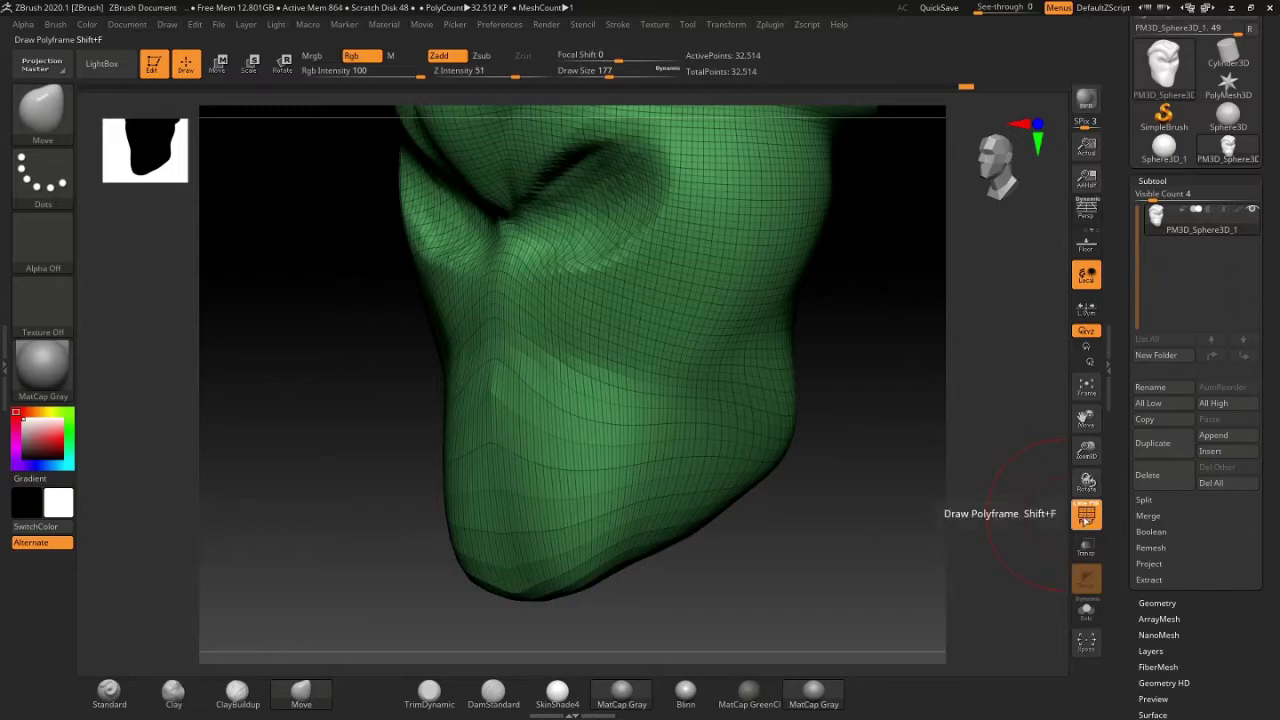
click(1086, 518)
click(1086, 519)
click(1086, 518)
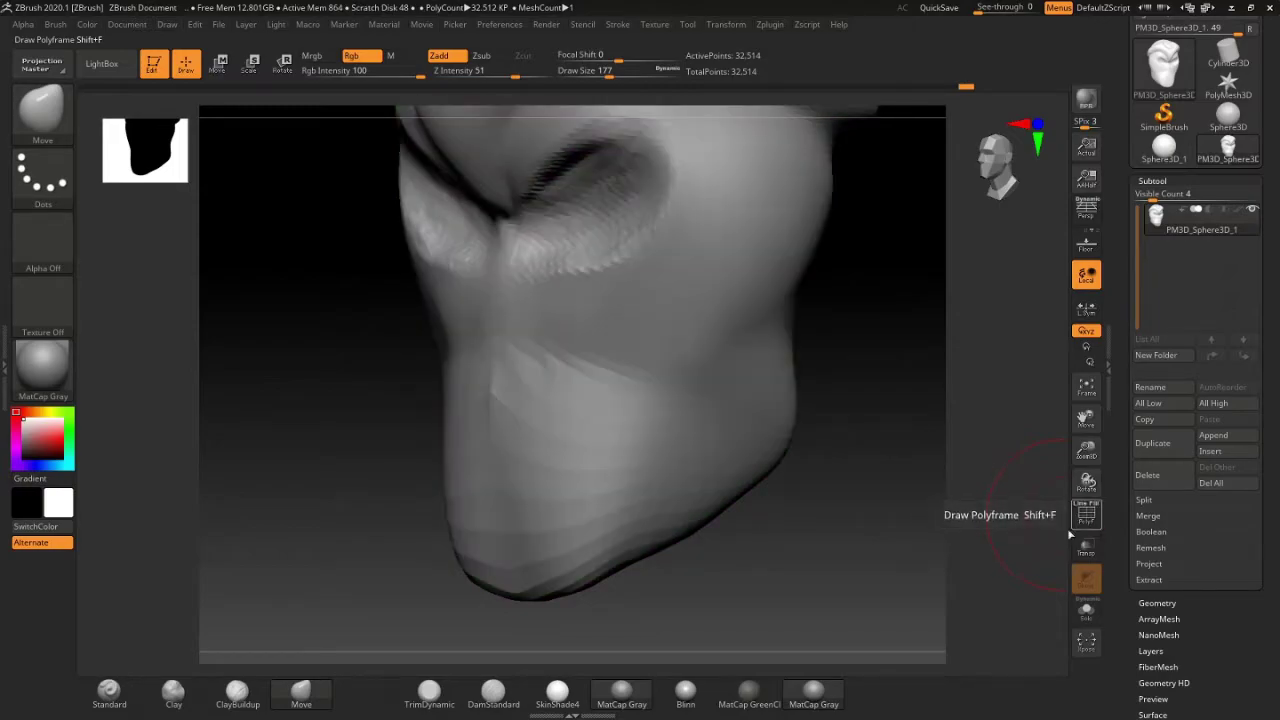
click(1086, 518)
click(1086, 518)
mouse_move(876, 558)
mouse_down()
mouse_move(894, 534)
mouse_move(872, 540)
mouse_move(899, 527)
mouse_up()
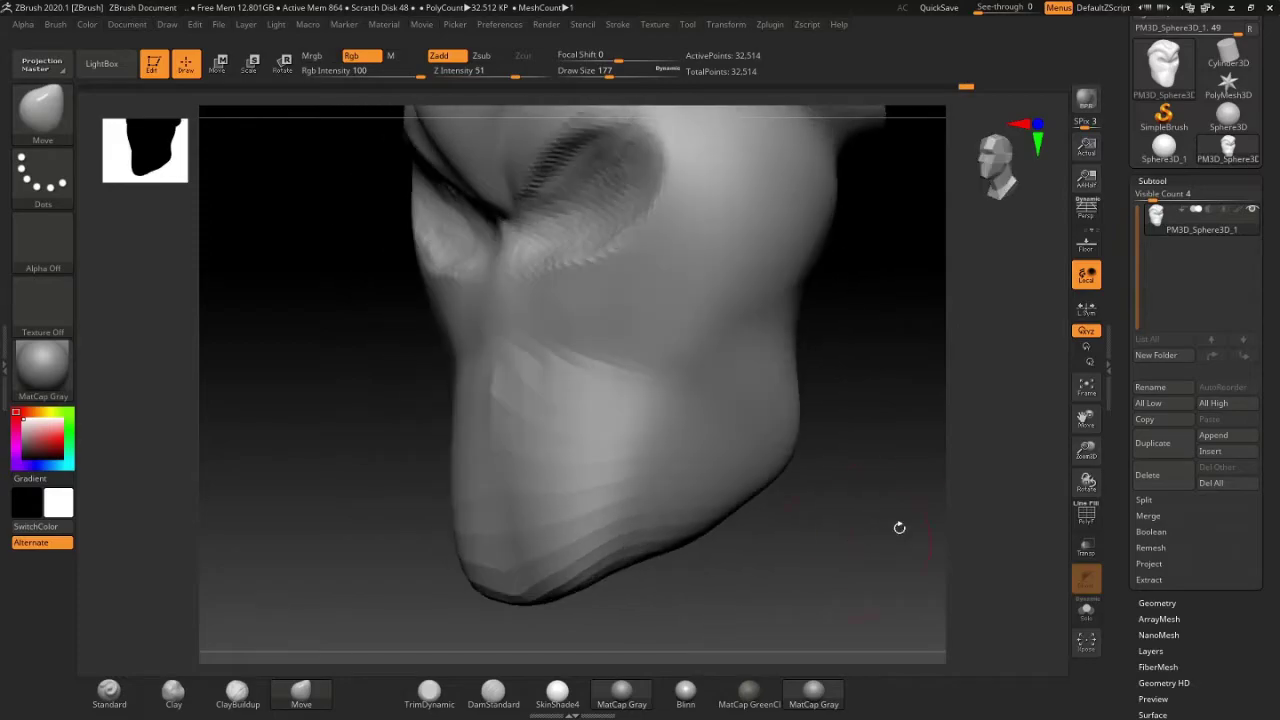
click(1086, 518)
click(1086, 518)
mouse_move(816, 508)
mouse_down()
mouse_move(869, 509)
mouse_move(843, 520)
mouse_up()
Step: Switch back to ClayBuildup (B, C) and build up clay on the chin
key(b)
key(c)
key(b)
mouse_move(529, 512)
mouse_down()
mouse_move(600, 434)
mouse_move(746, 429)
mouse_up()
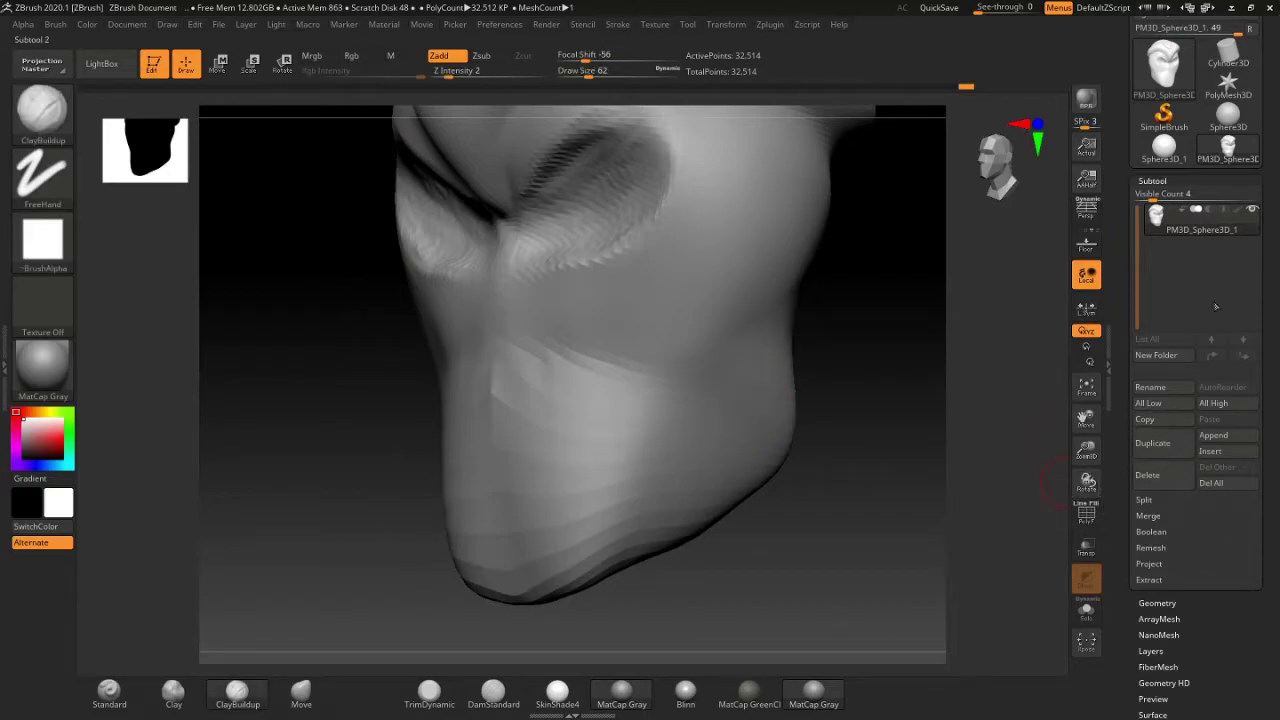
Step: Divide to a trial third level, undo the stray stroke, then return to SDiv 2 and Del Higher
click(1160, 603)
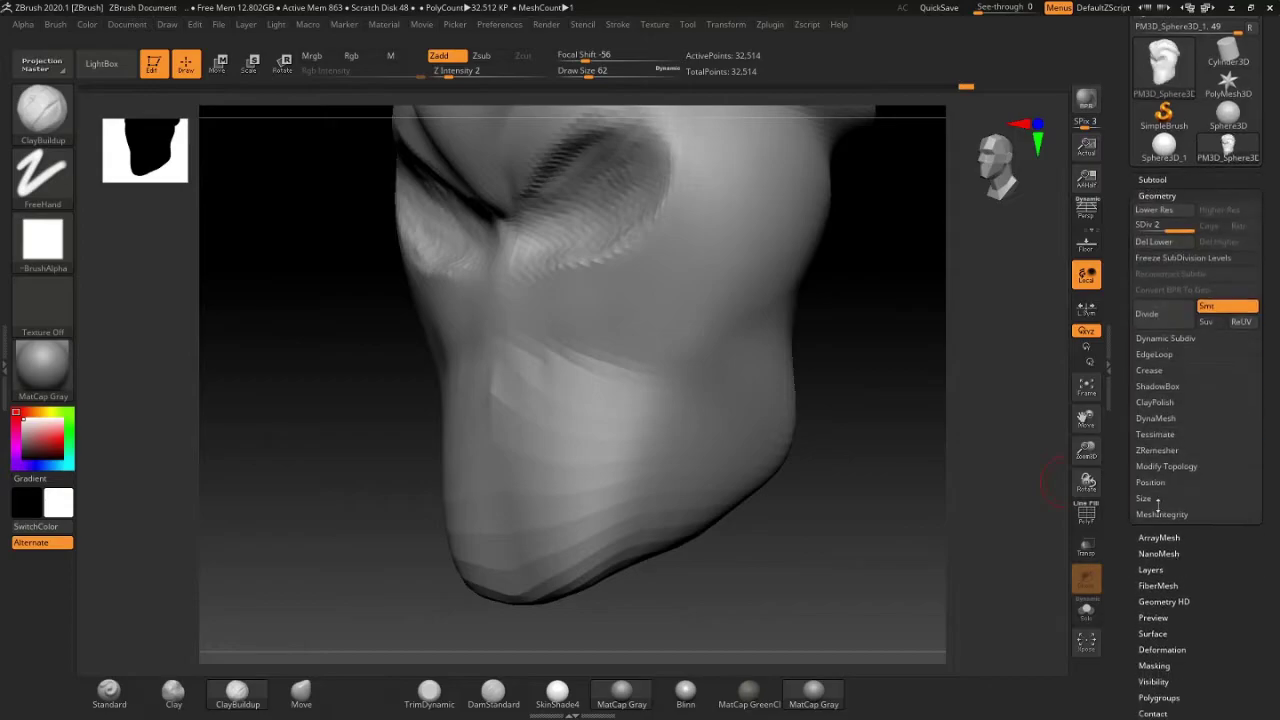
click(1162, 316)
drag(560, 495, 620, 440)
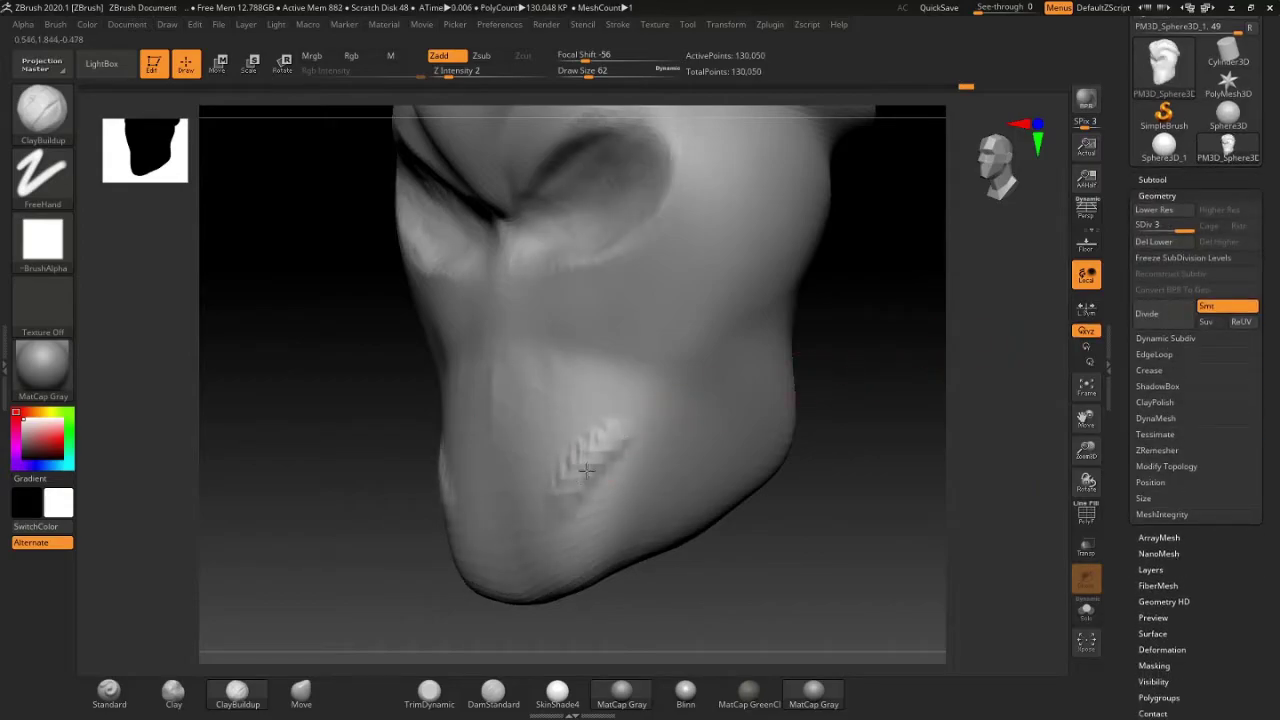
key(ctrl+z)
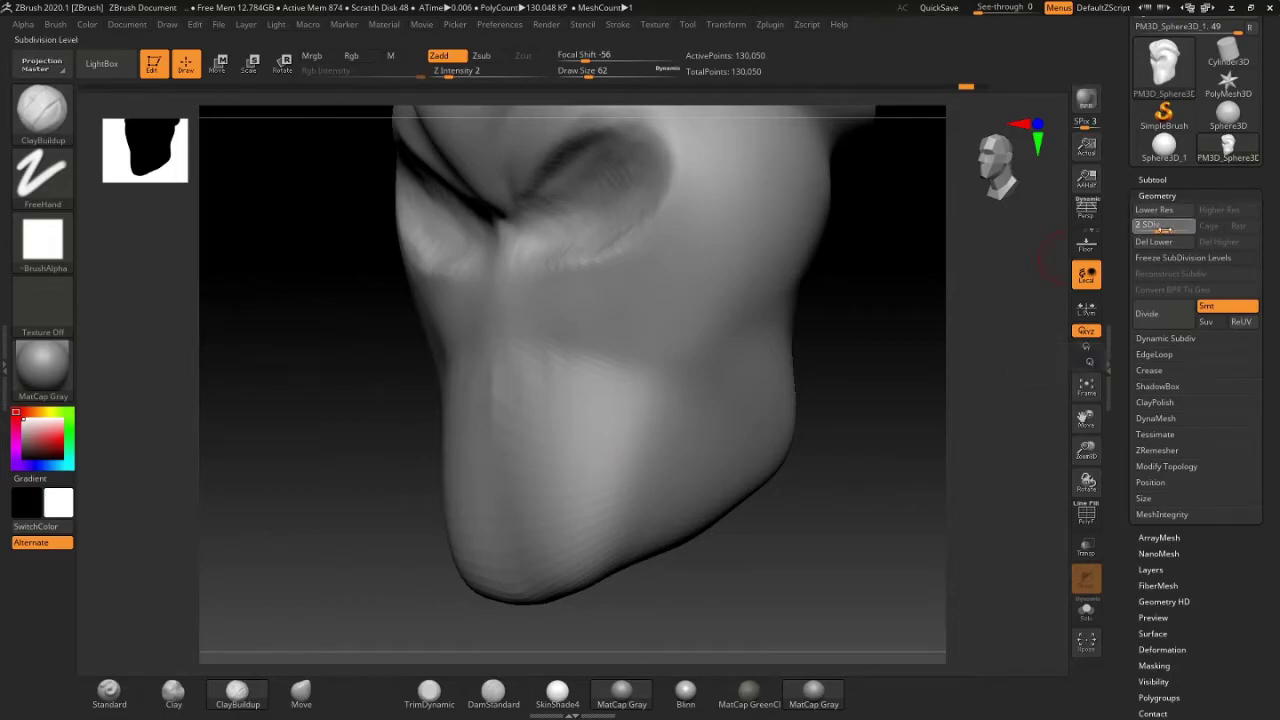
drag(1184, 229, 1165, 229)
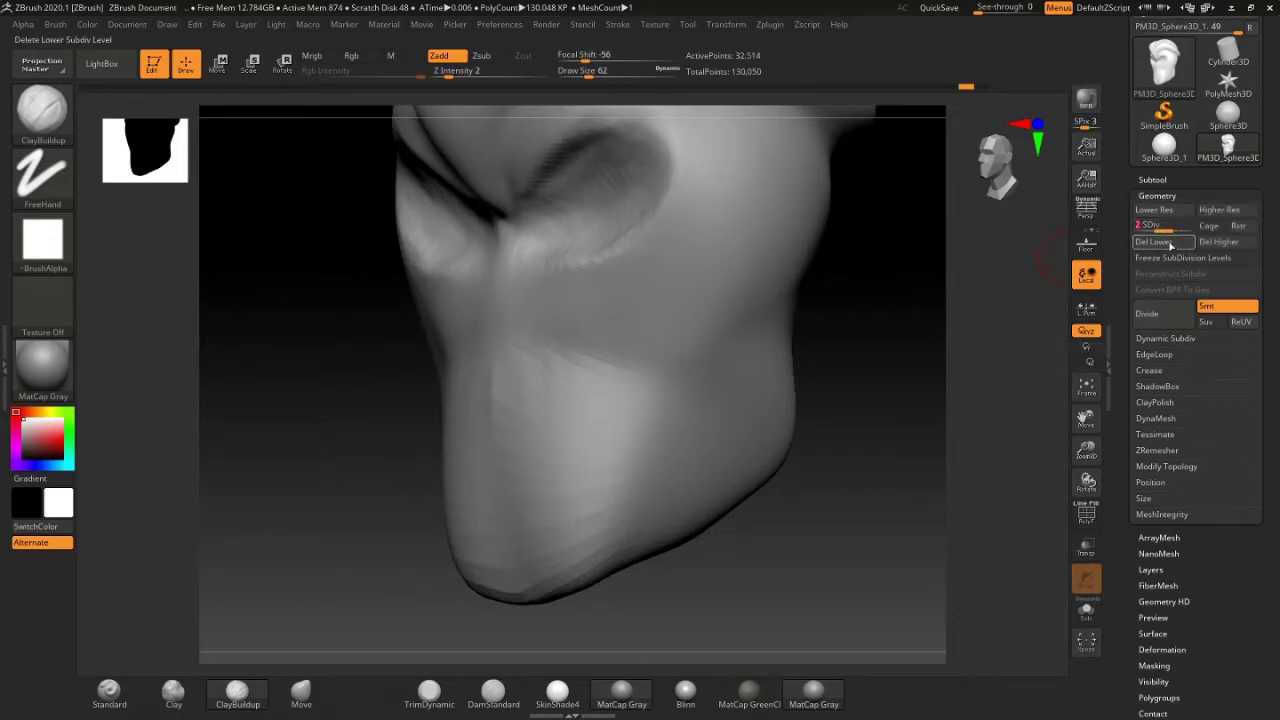
click(1227, 243)
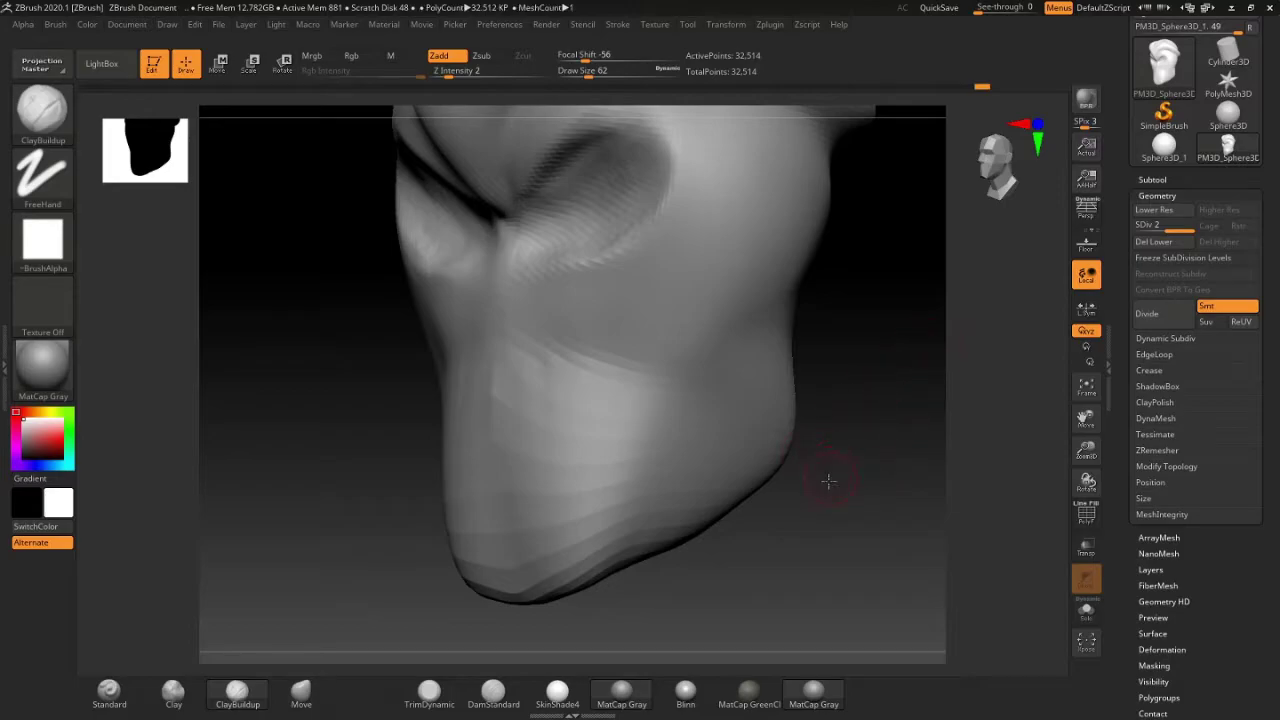
Step: Lightly smooth the cheek surface and check it from three-quarter and frontal views
mouse_move(828, 481)
mouse_down()
mouse_move(871, 451)
mouse_move(823, 480)
mouse_move(853, 484)
mouse_move(817, 480)
mouse_up()
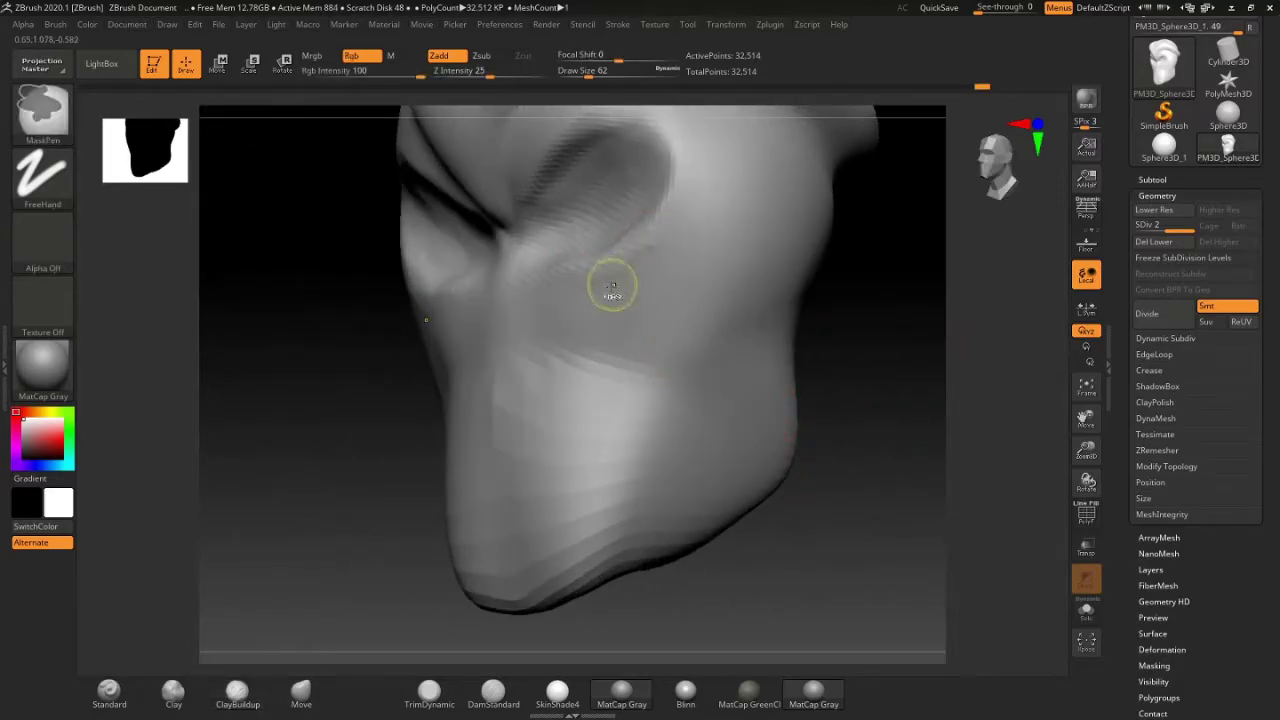
shift+drag(608, 283, 623, 337)
mouse_move(850, 455)
mouse_down()
mouse_move(914, 463)
mouse_move(900, 477)
mouse_move(907, 495)
mouse_move(829, 434)
mouse_move(831, 403)
mouse_move(880, 441)
mouse_up()
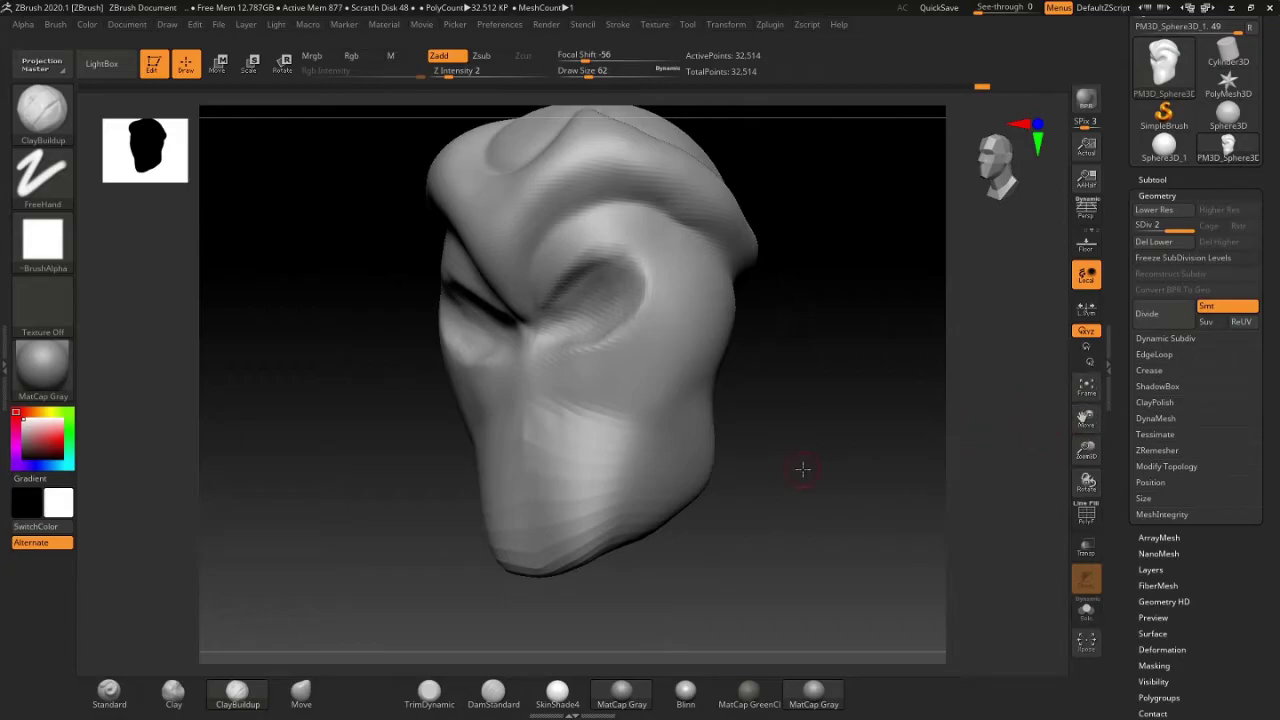
mouse_move(803, 466)
mouse_down()
mouse_move(817, 471)
mouse_move(771, 477)
mouse_move(826, 466)
mouse_move(814, 435)
mouse_up()
Step: Scroll the Tool palette and expand the Geometry > ZRemesher options
scroll(1185, 587, down, 3)
scroll(1219, 530, down, 3)
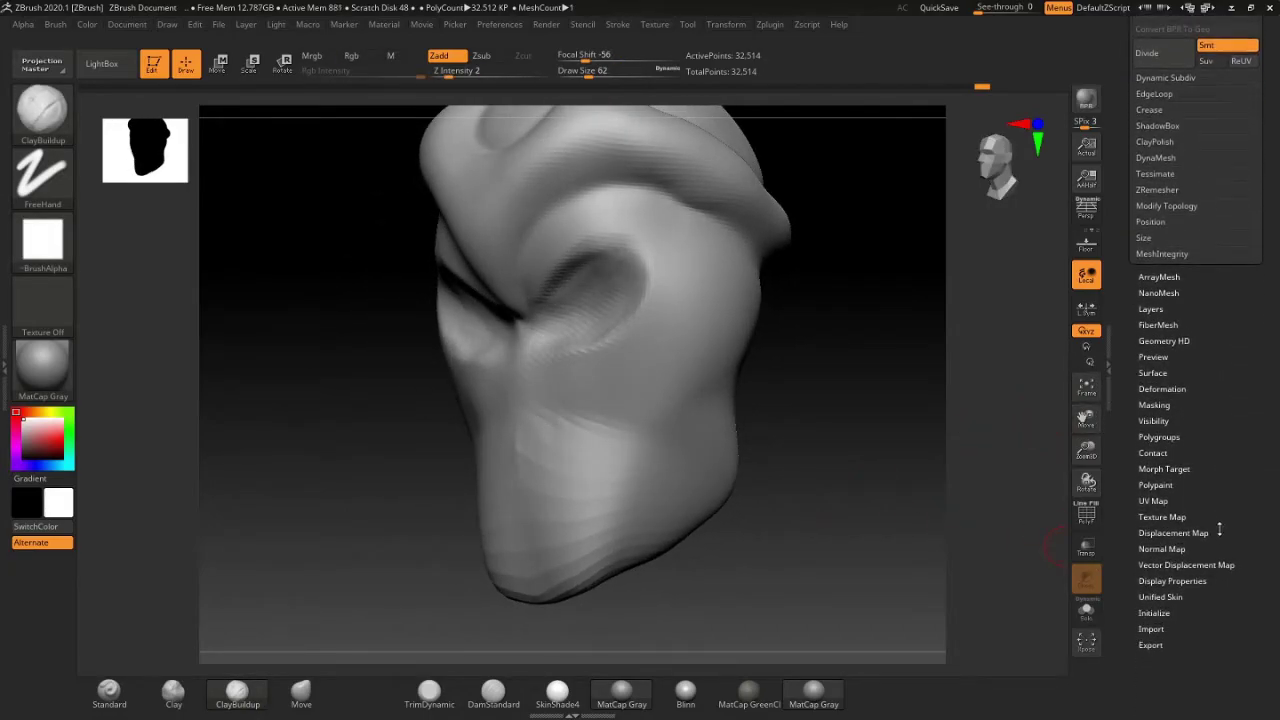
scroll(1238, 400, up, 3)
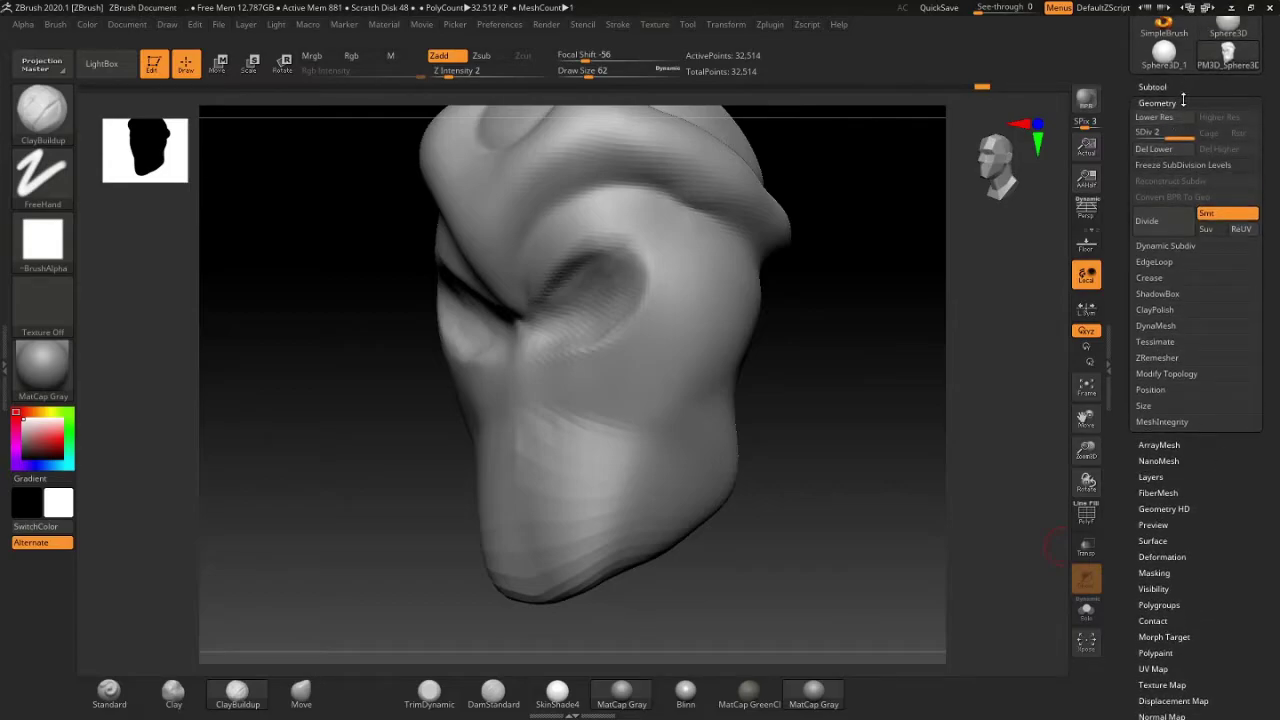
click(1196, 357)
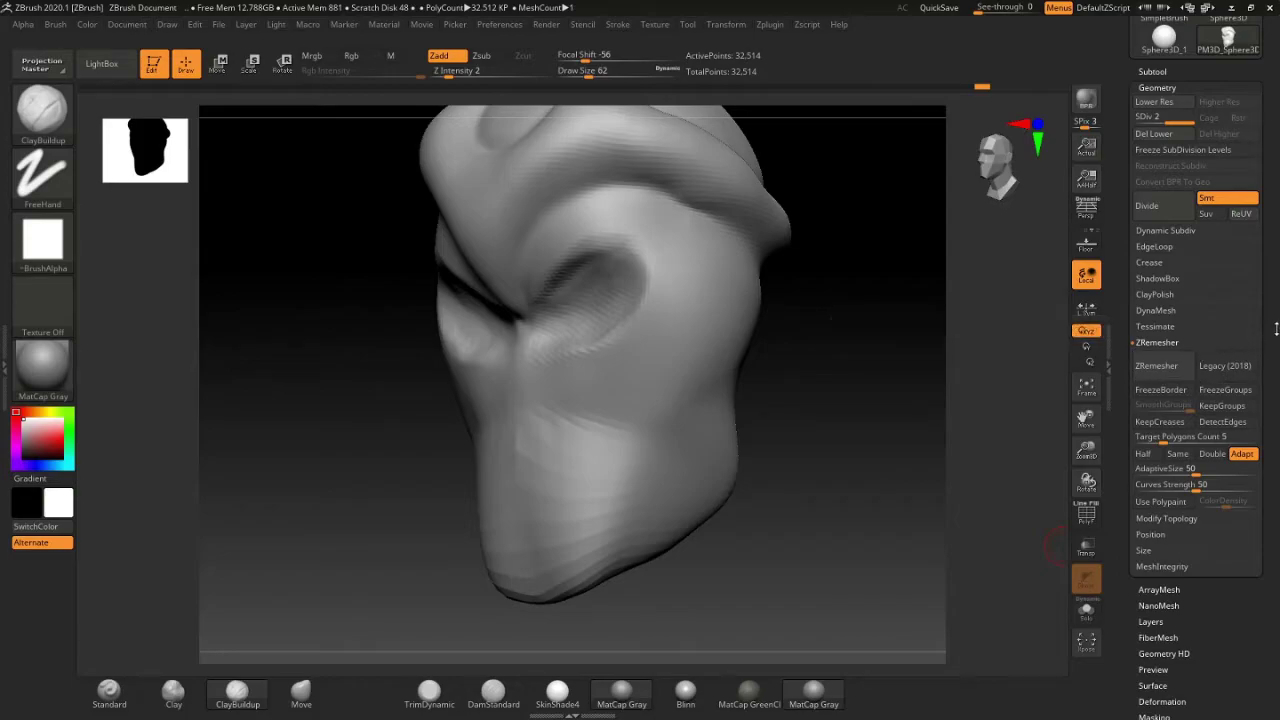
drag(1274, 337, 1254, 380)
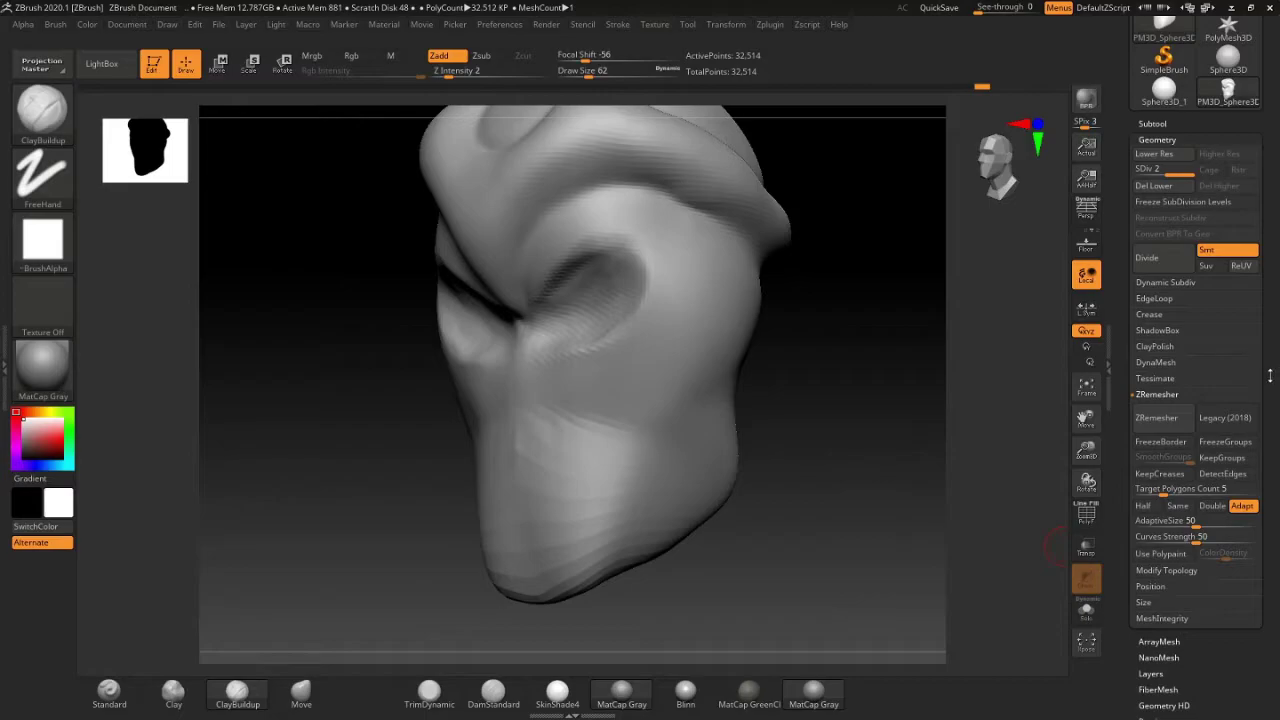
drag(1270, 375, 1277, 403)
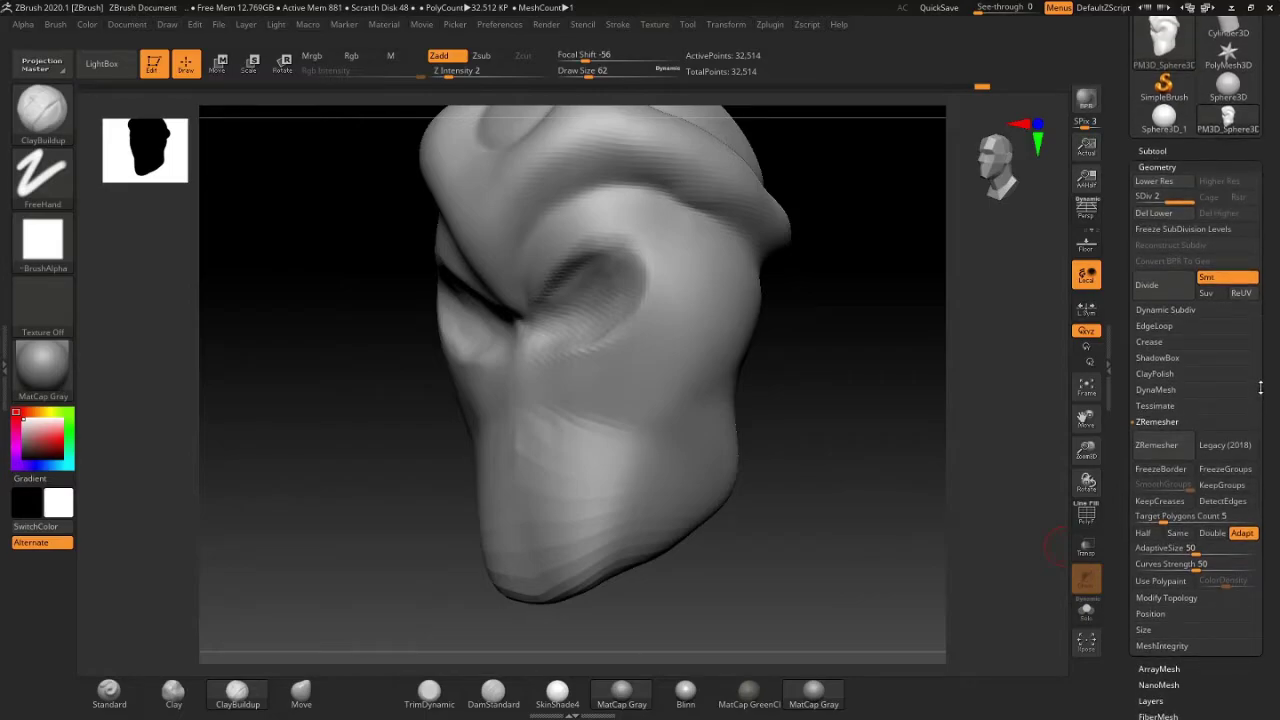
drag(1269, 381, 1266, 401)
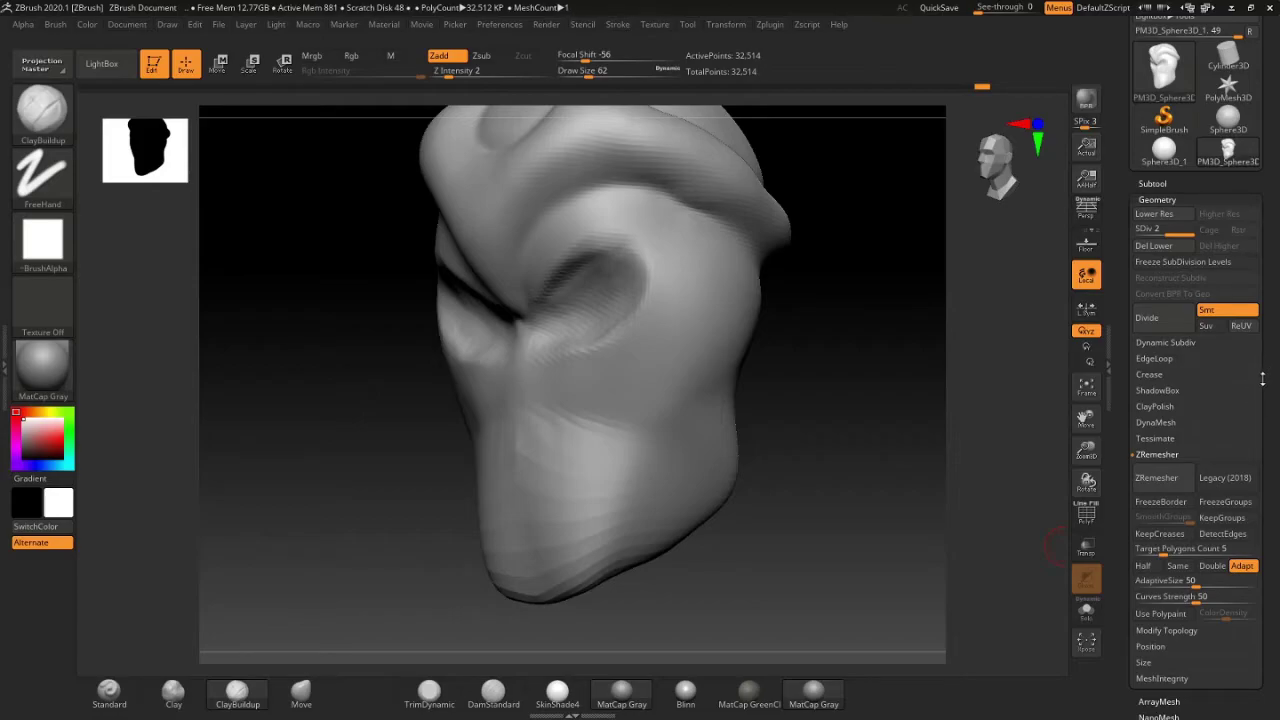
Step: Expand the Geometry > DynaMesh options, showing Resolution 128
scroll(1270, 390, up, 2)
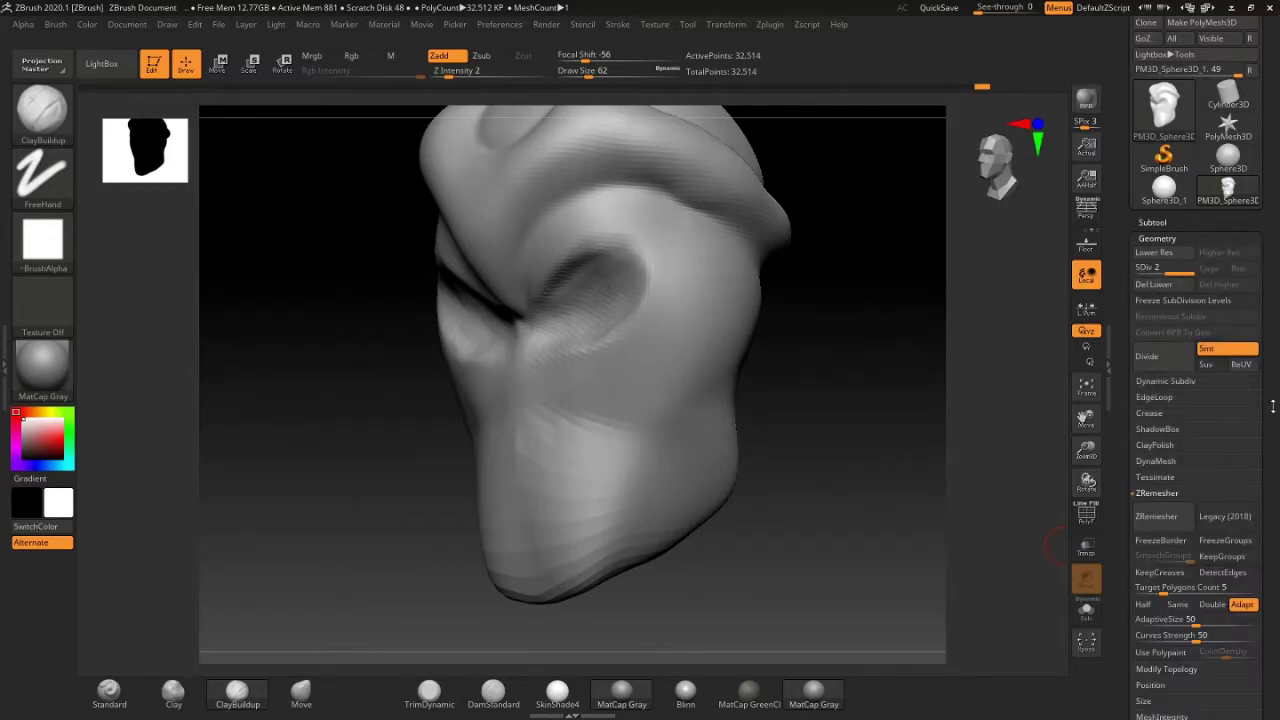
scroll(1273, 406, down, 1)
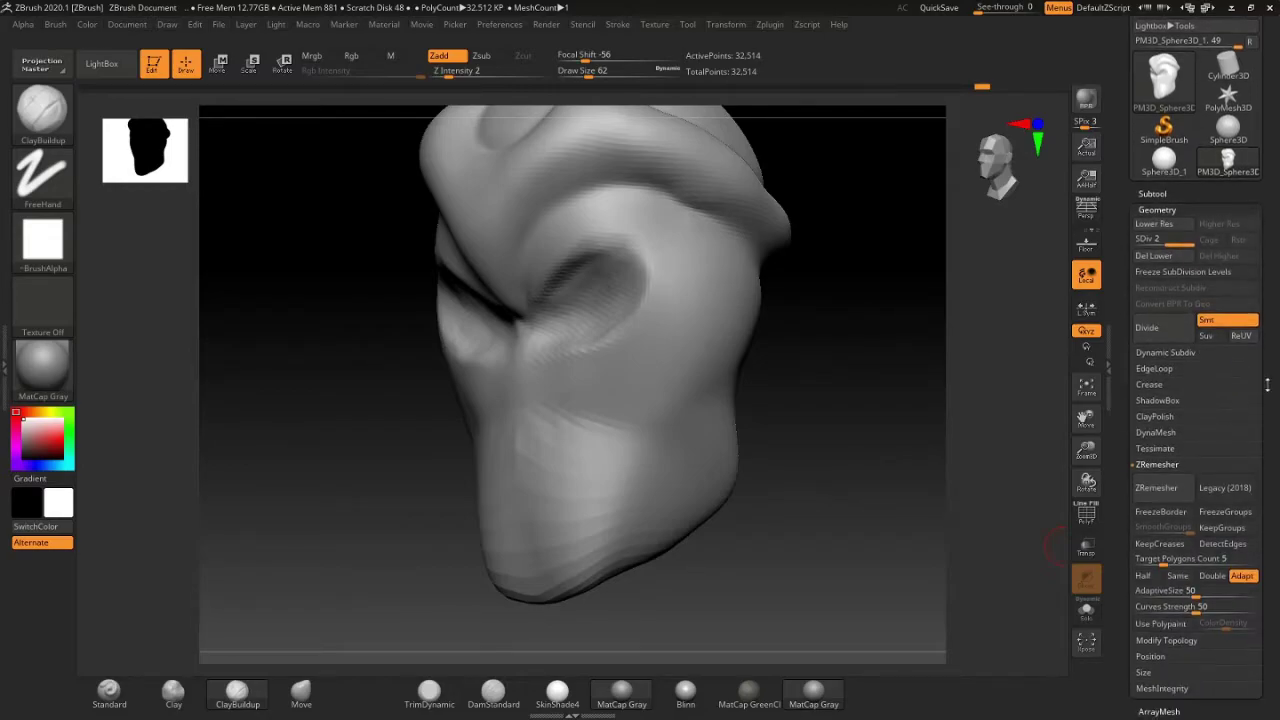
click(1170, 435)
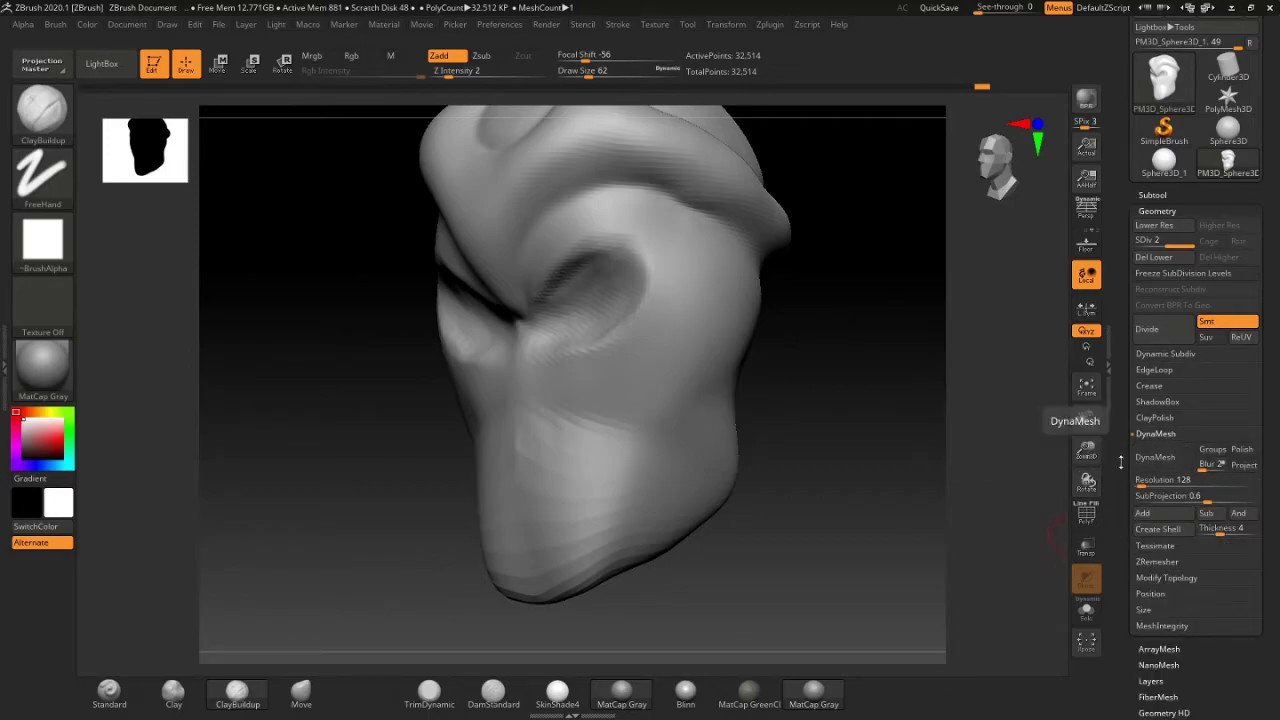
Step: Toggle the wireframe, then start DynaMesh and decline freezing the subdivision levels
click(1086, 522)
click(1086, 522)
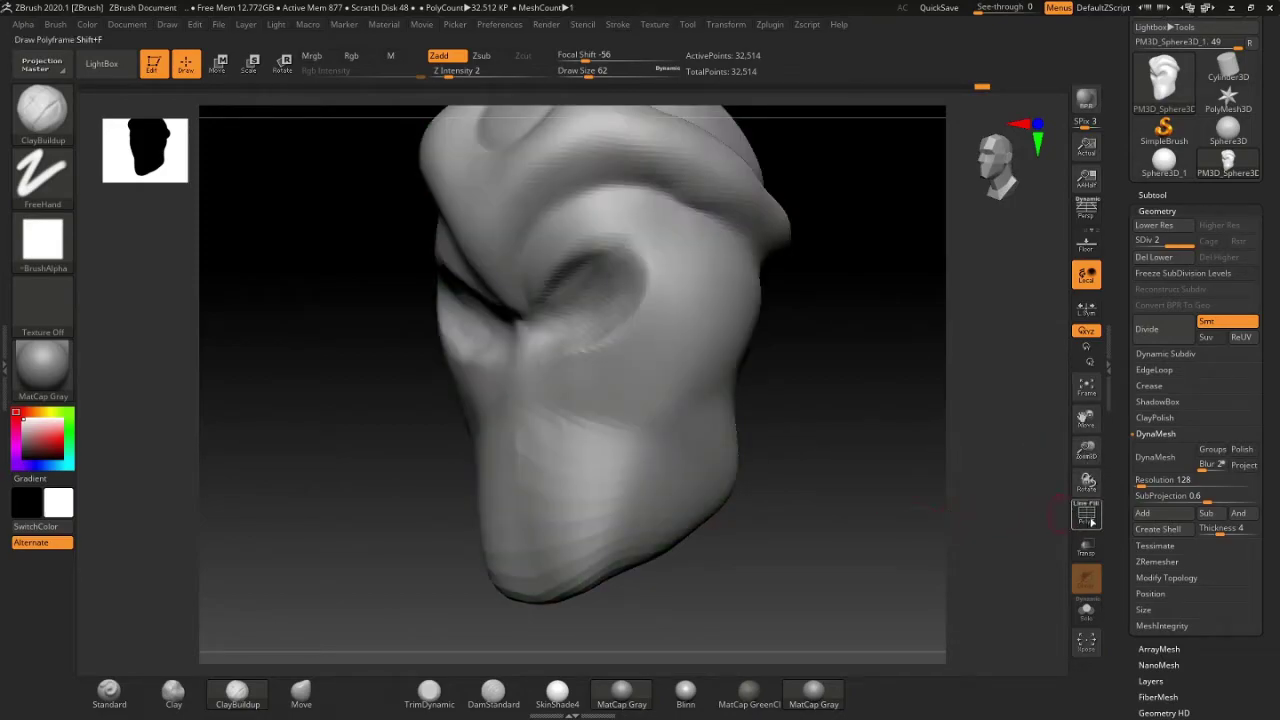
click(1082, 520)
drag(936, 494, 909, 500)
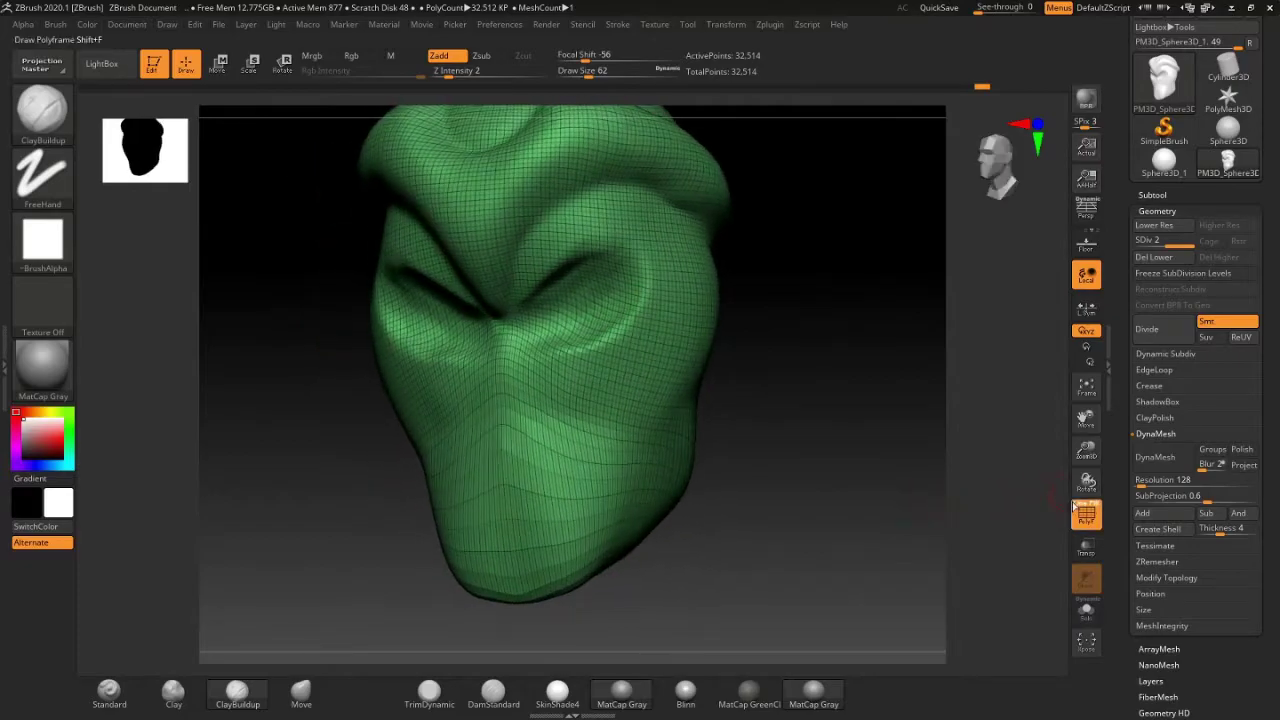
click(1086, 515)
click(1150, 458)
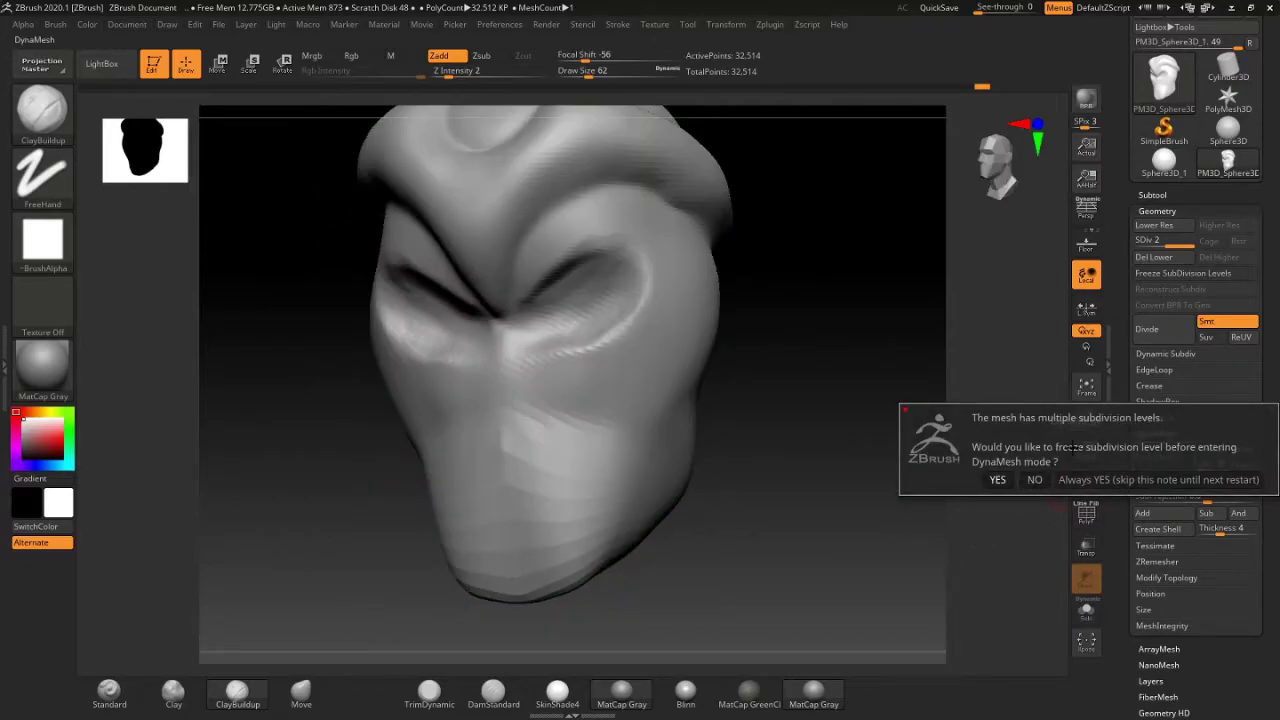
click(1035, 480)
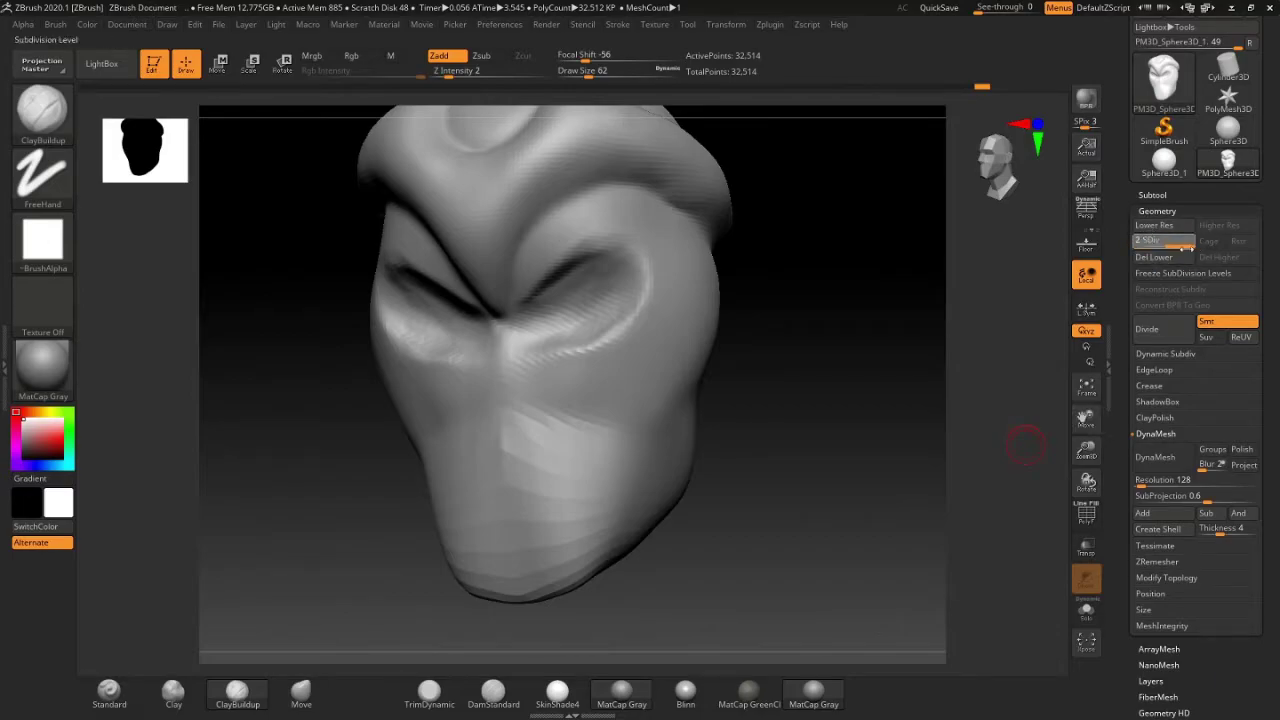
Step: Step to SDiv 1 and back up, delete the lower subdivision levels, and turn the head frontal
click(1183, 272)
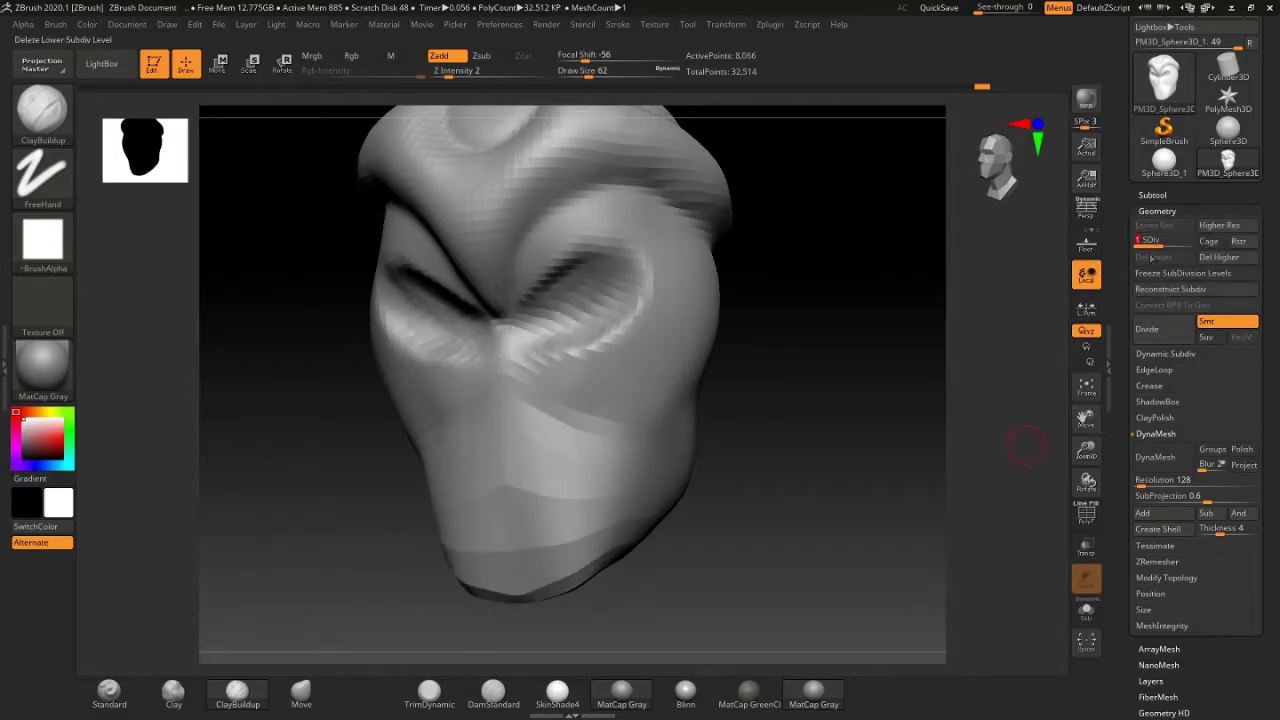
key(d)
key(shift+d)
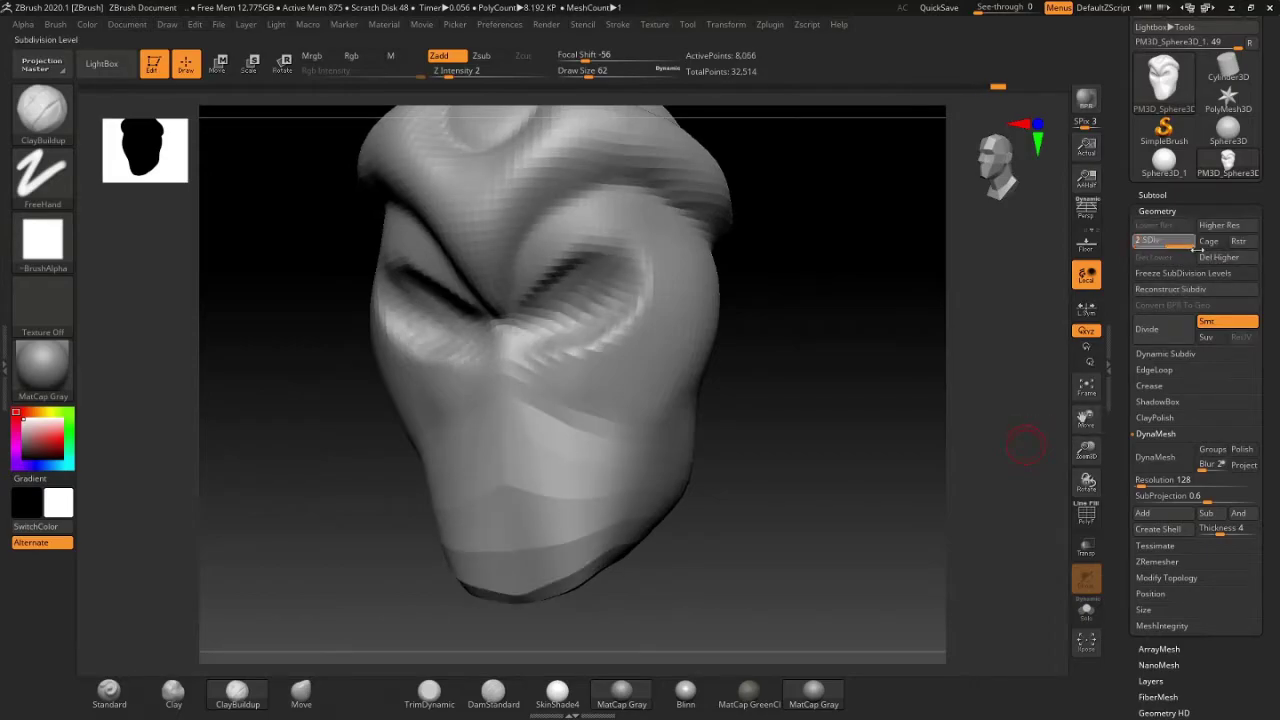
click(1197, 250)
click(1156, 257)
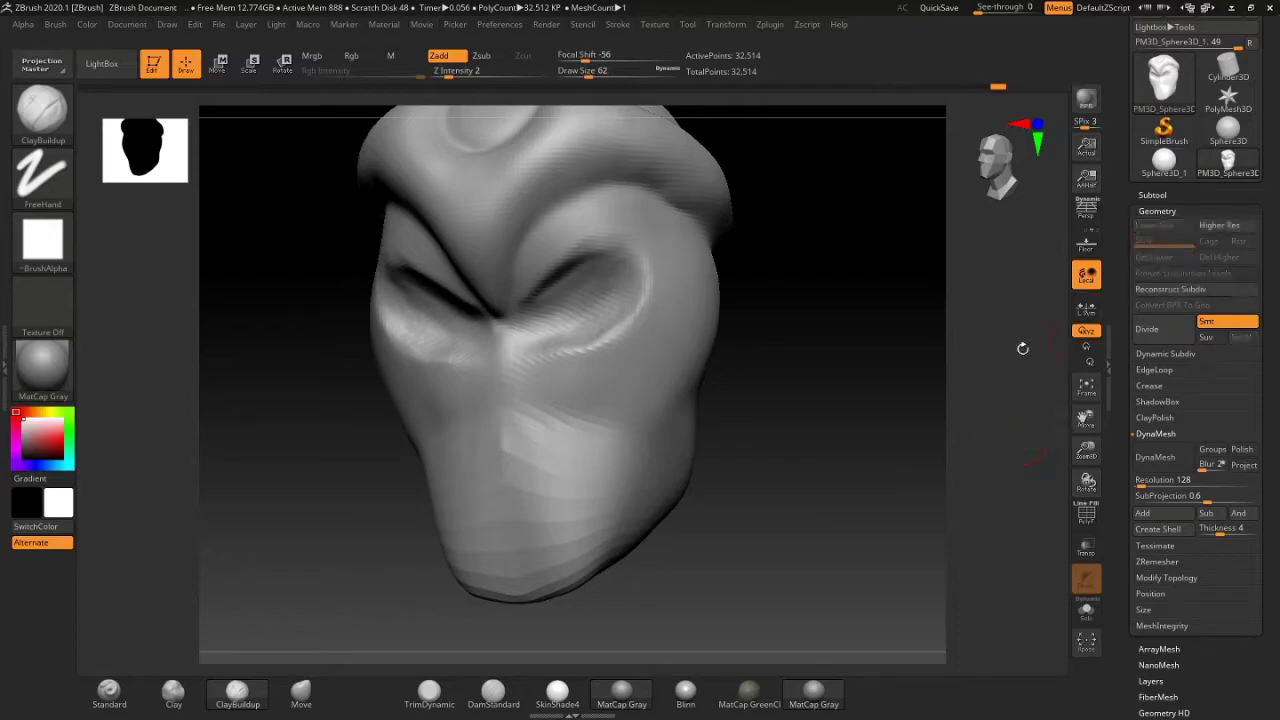
mouse_move(849, 437)
mouse_down()
mouse_move(811, 449)
mouse_move(824, 441)
mouse_up()
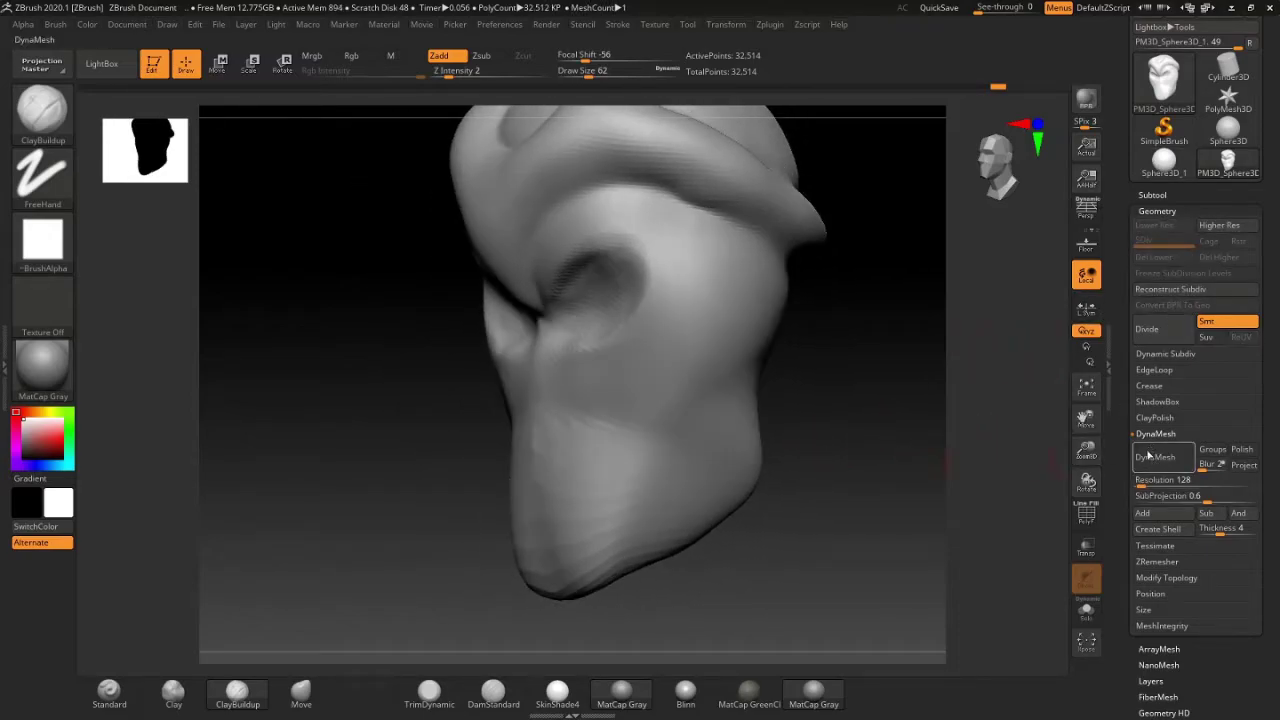
drag(894, 457, 1043, 349)
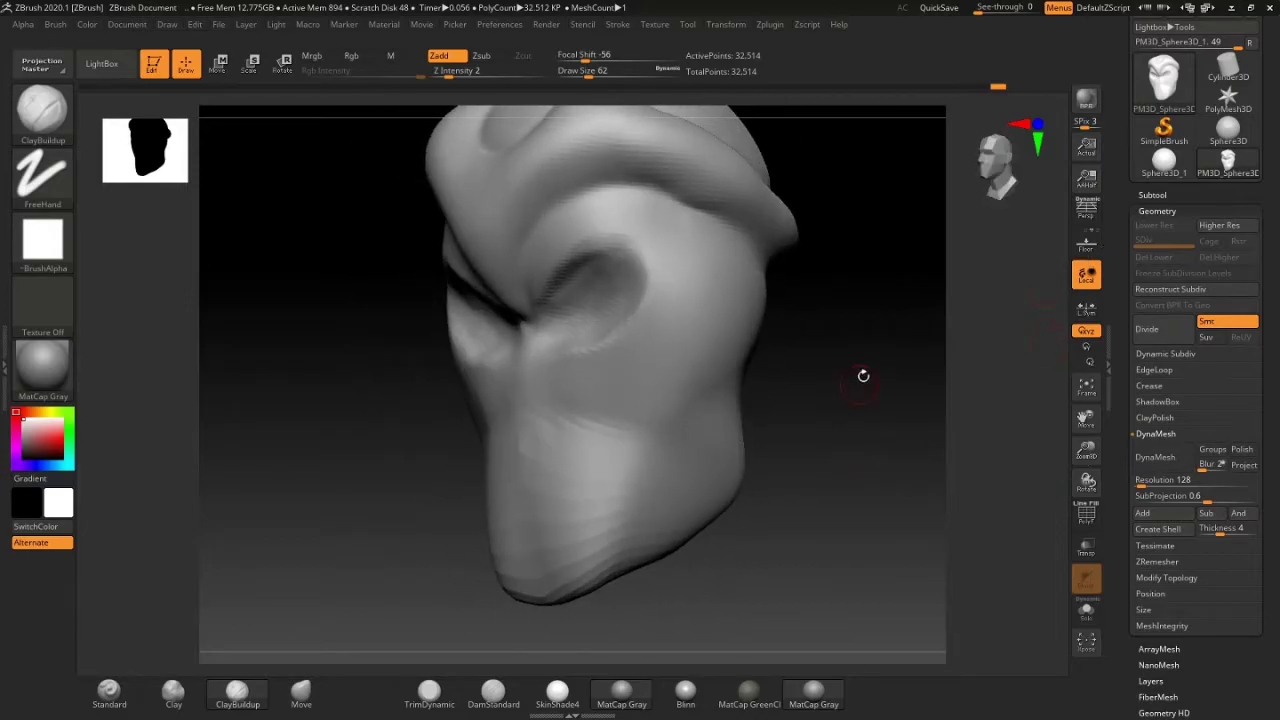
drag(863, 375, 1022, 288)
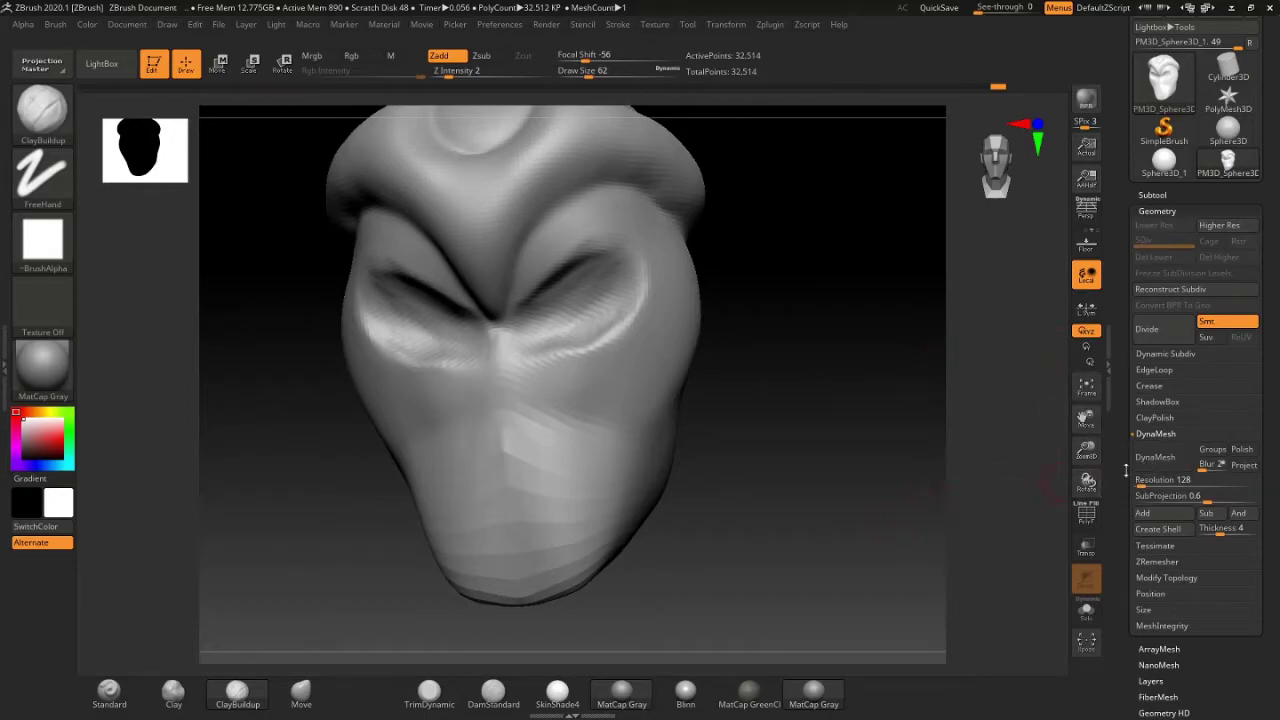
Step: Convert the head to a DynaMesh at resolution 128 (79,781 points) and show its wireframe
click(1157, 458)
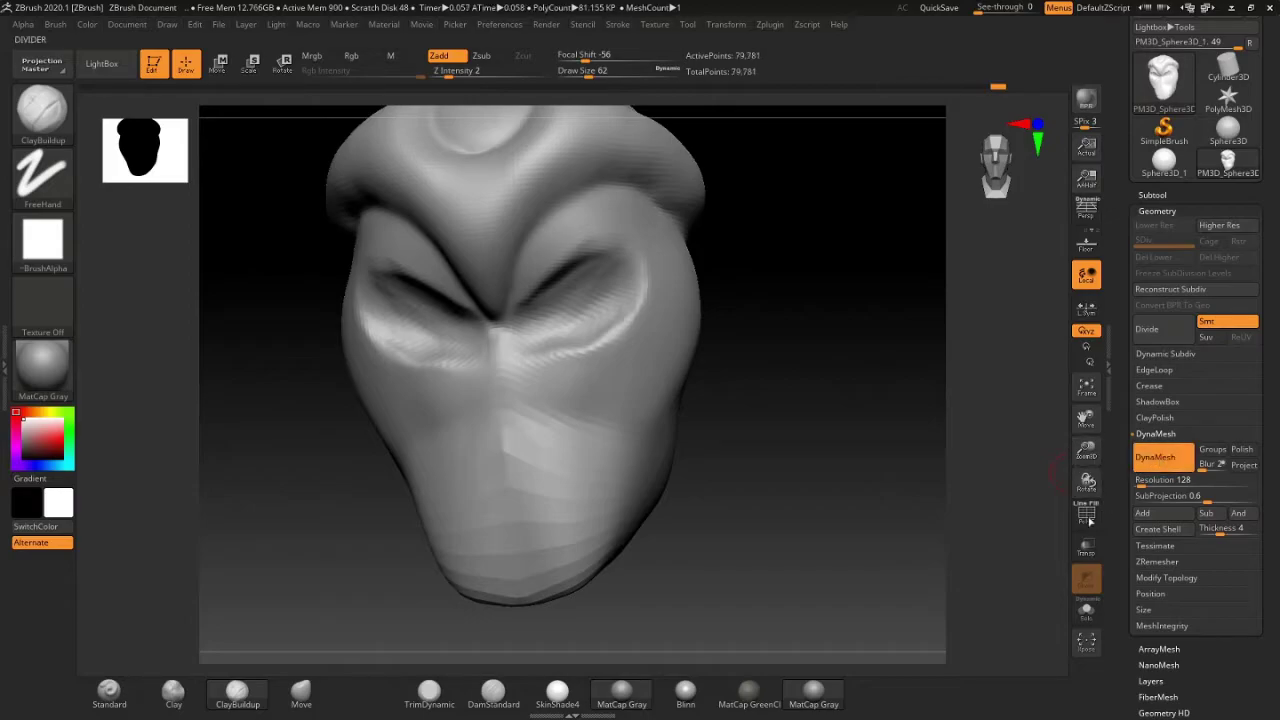
drag(819, 378, 796, 384)
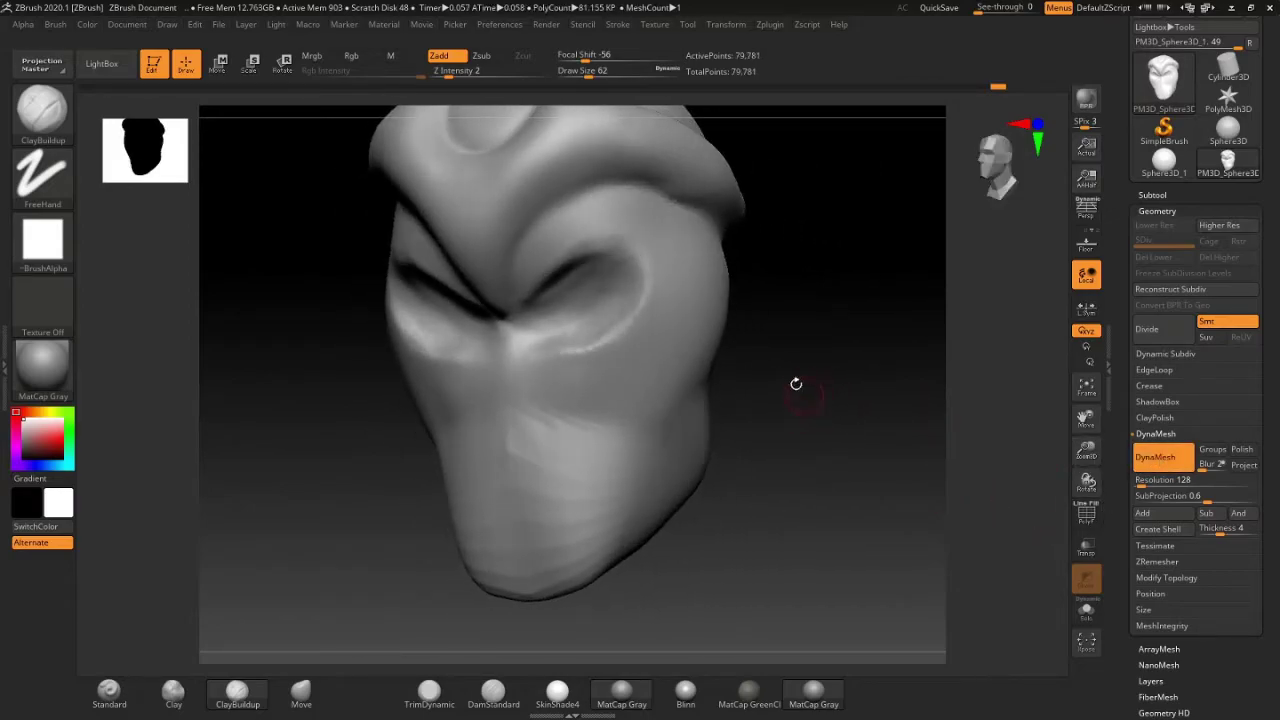
mouse_move(789, 452)
ctrl+right_down()
mouse_move(728, 451)
mouse_move(971, 466)
ctrl+right_up()
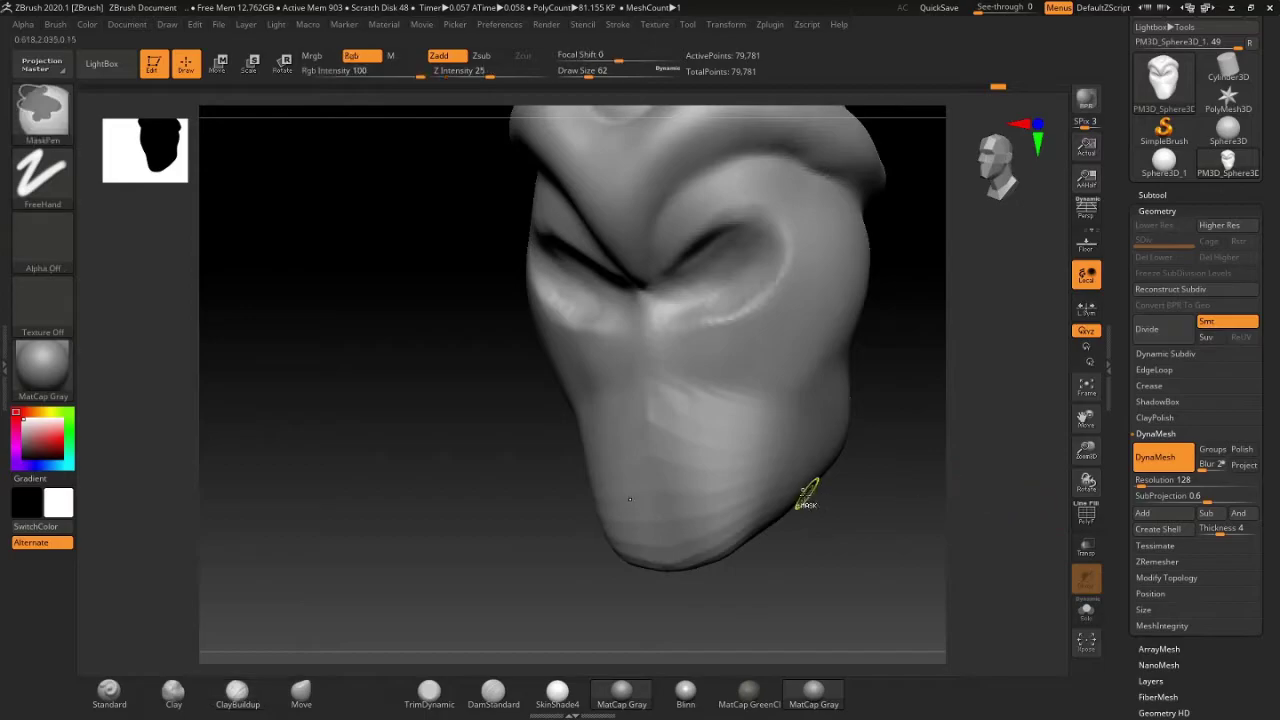
ctrl+right_drag(806, 491, 984, 522)
click(1086, 514)
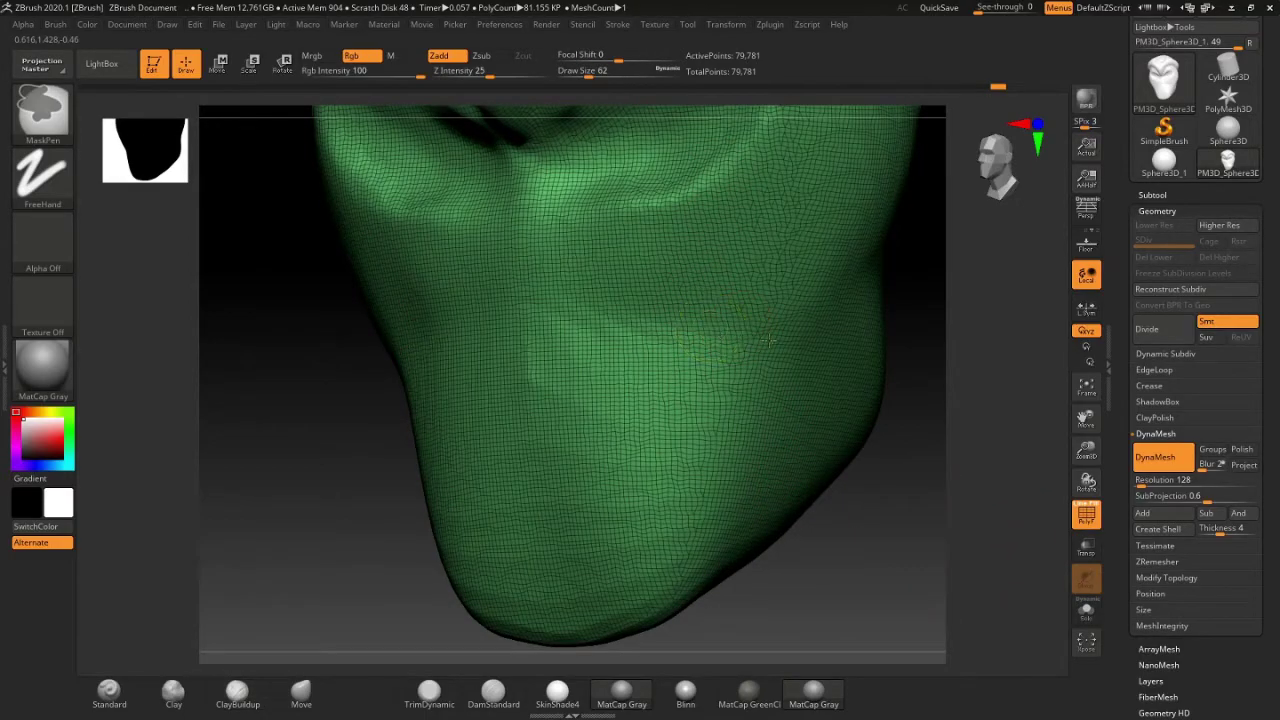
Step: Inspect the DynaMesh wireframe up close on the jaw and from several angles around the head
ctrl+right_drag(741, 325, 848, 346)
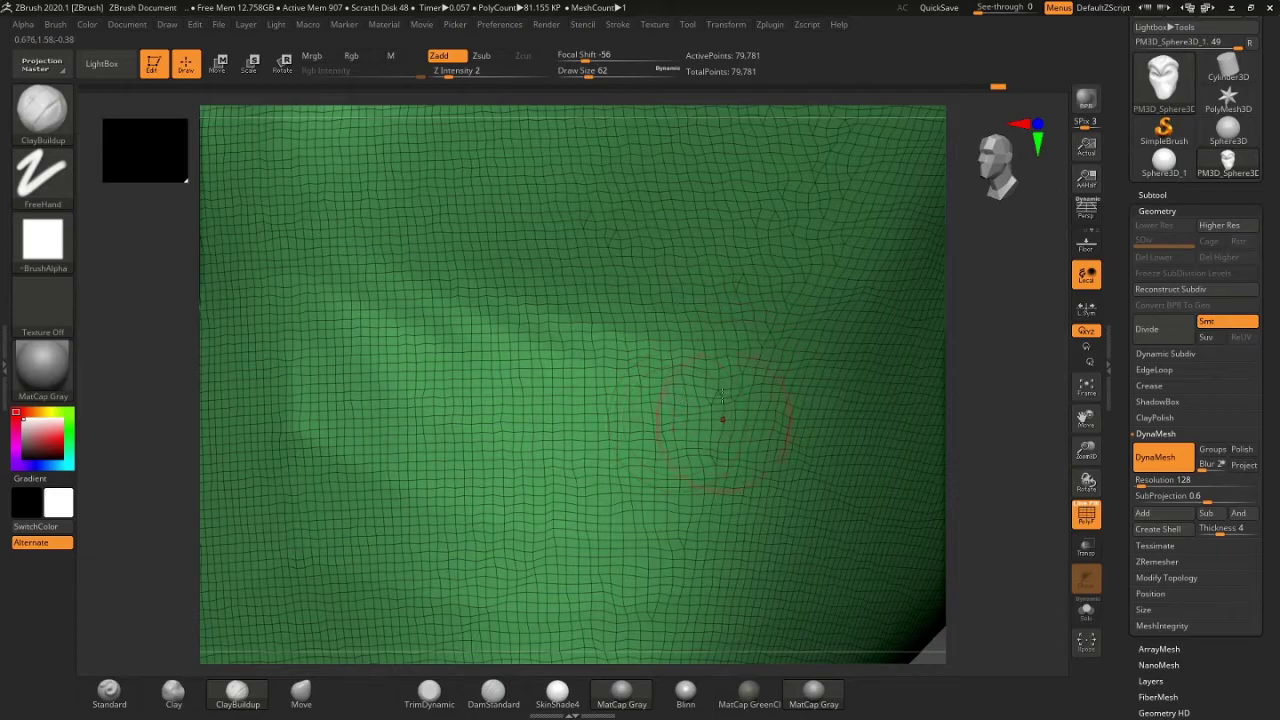
mouse_move(800, 380)
ctrl+right_down()
mouse_move(714, 400)
mouse_move(768, 398)
ctrl+right_up()
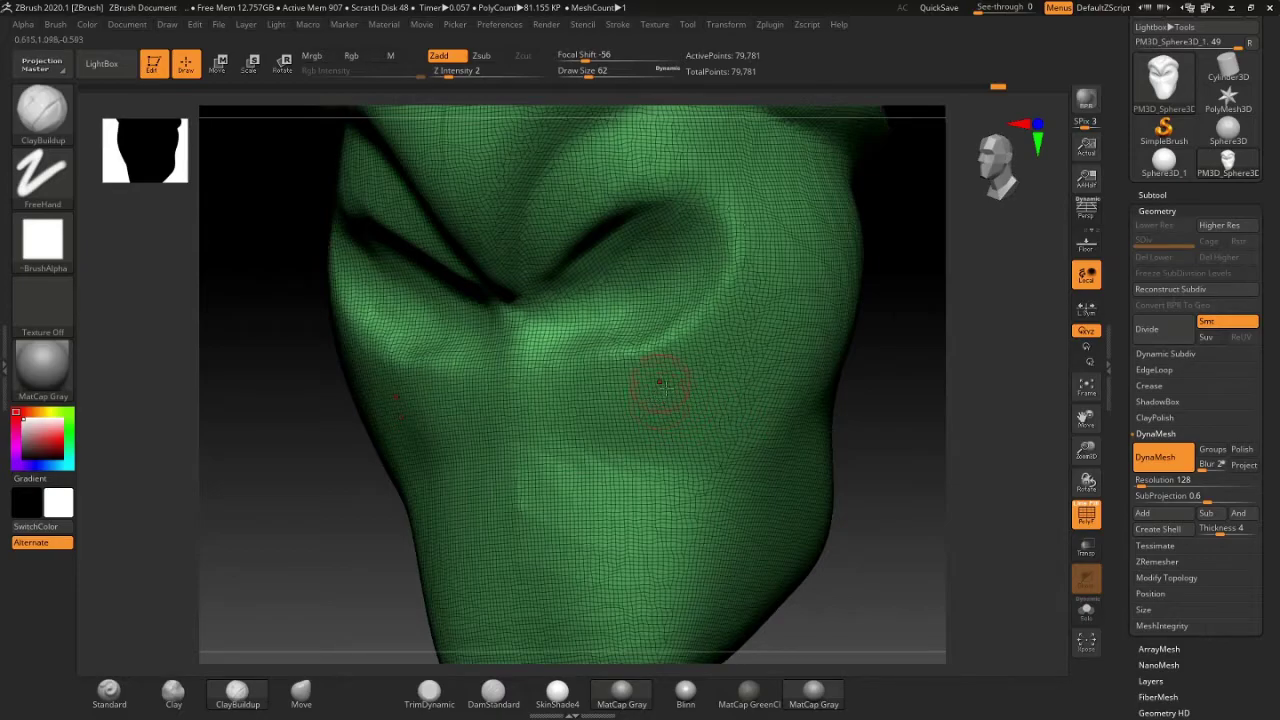
right_drag(898, 436, 786, 429)
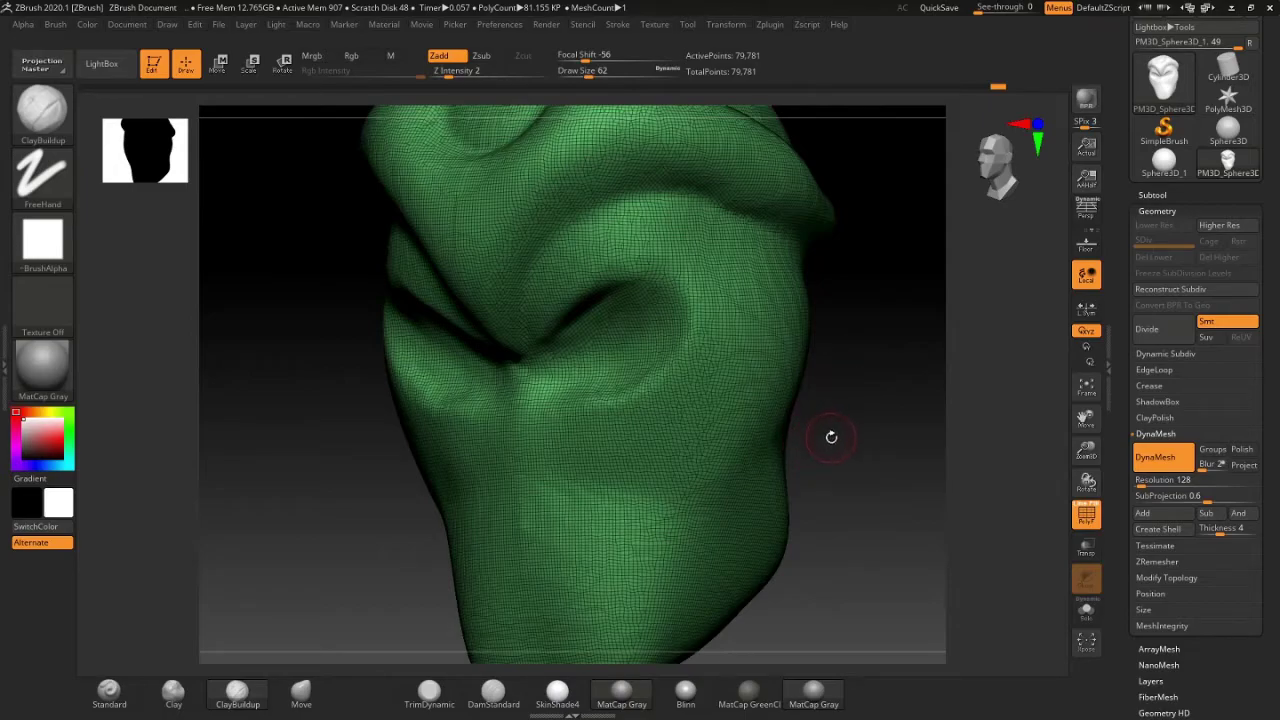
mouse_move(853, 459)
mouse_down()
mouse_move(840, 462)
mouse_move(906, 472)
mouse_move(854, 471)
mouse_move(848, 408)
mouse_move(877, 397)
mouse_move(844, 427)
mouse_move(860, 437)
mouse_move(880, 420)
mouse_move(829, 445)
mouse_up()
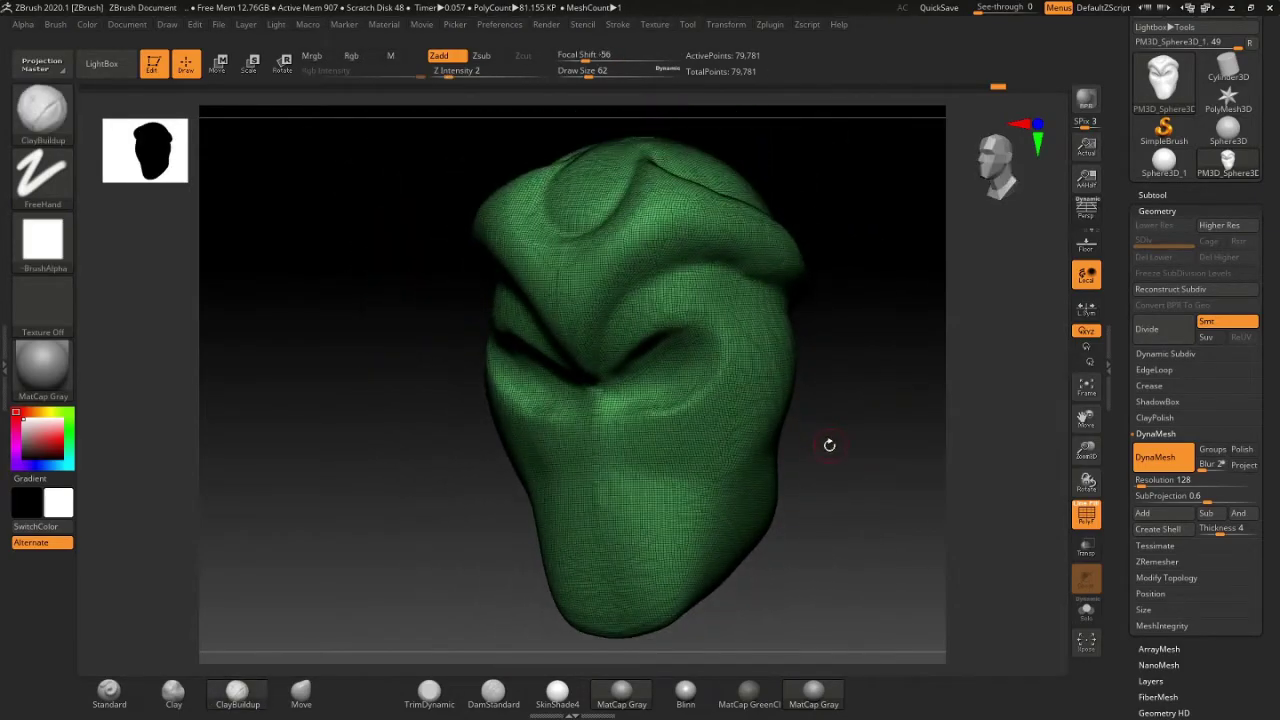
ctrl+right_drag(829, 445, 957, 494)
ctrl+right_drag(877, 506, 887, 535)
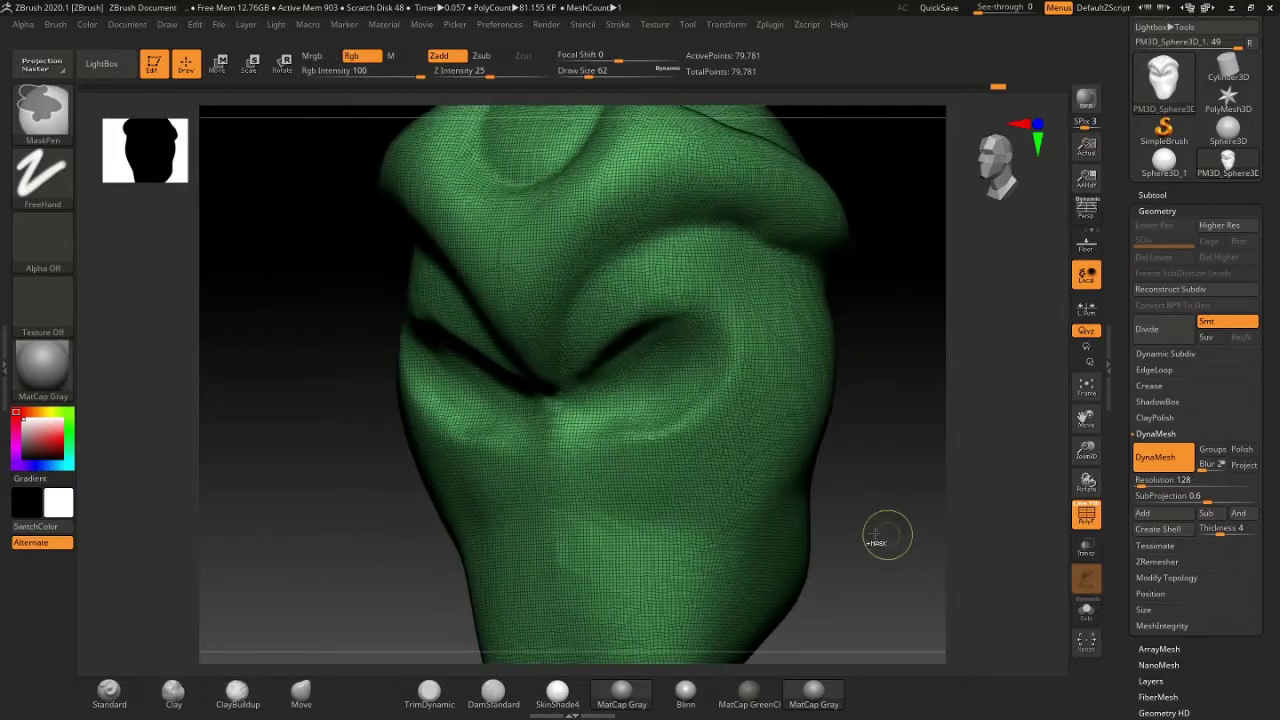
mouse_move(887, 535)
mouse_down()
mouse_move(802, 453)
mouse_move(789, 409)
mouse_move(797, 451)
mouse_move(1030, 490)
mouse_up()
Step: Hide the wireframe and smooth the bumpy surface around the brow and eye socket
click(1086, 515)
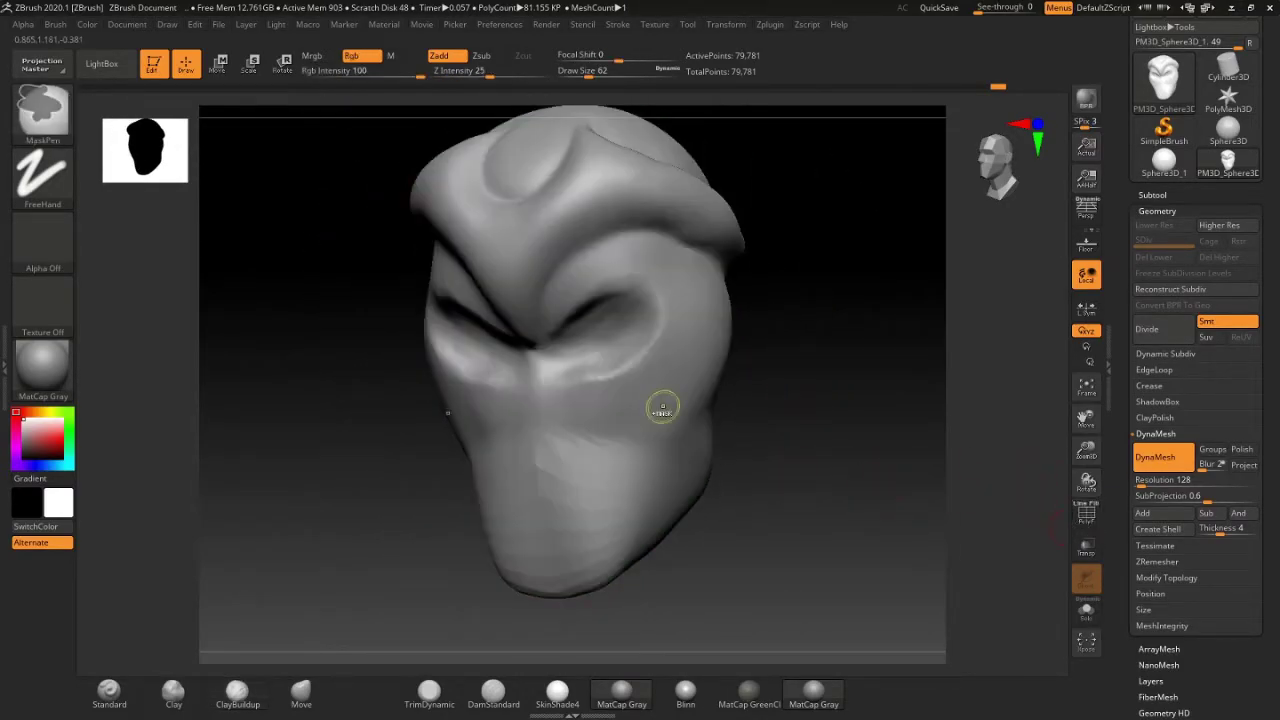
mouse_move(663, 406)
ctrl+right_down()
mouse_move(686, 323)
mouse_move(771, 214)
mouse_move(806, 289)
mouse_move(672, 328)
ctrl+right_up()
key(space)
shift+drag(672, 328, 565, 440)
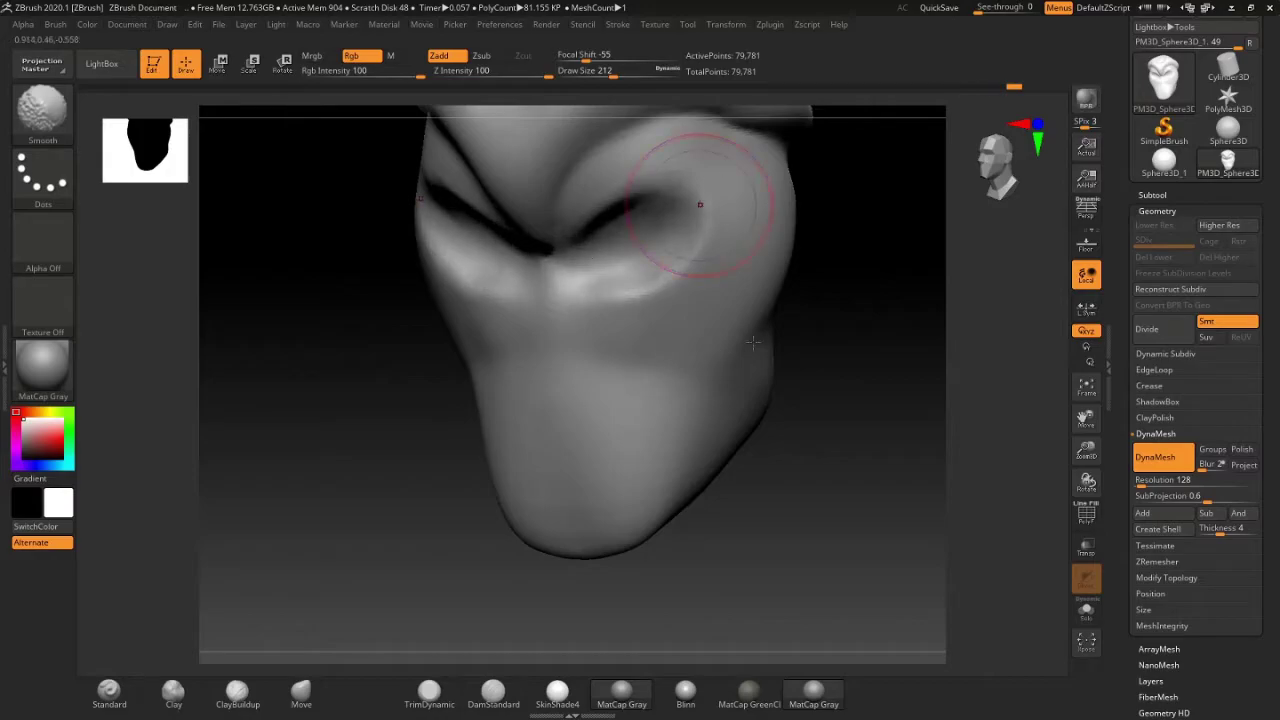
mouse_move(753, 342)
right_down()
mouse_move(737, 491)
mouse_move(586, 243)
mouse_move(663, 537)
mouse_move(611, 430)
mouse_move(757, 429)
mouse_move(732, 365)
right_up()
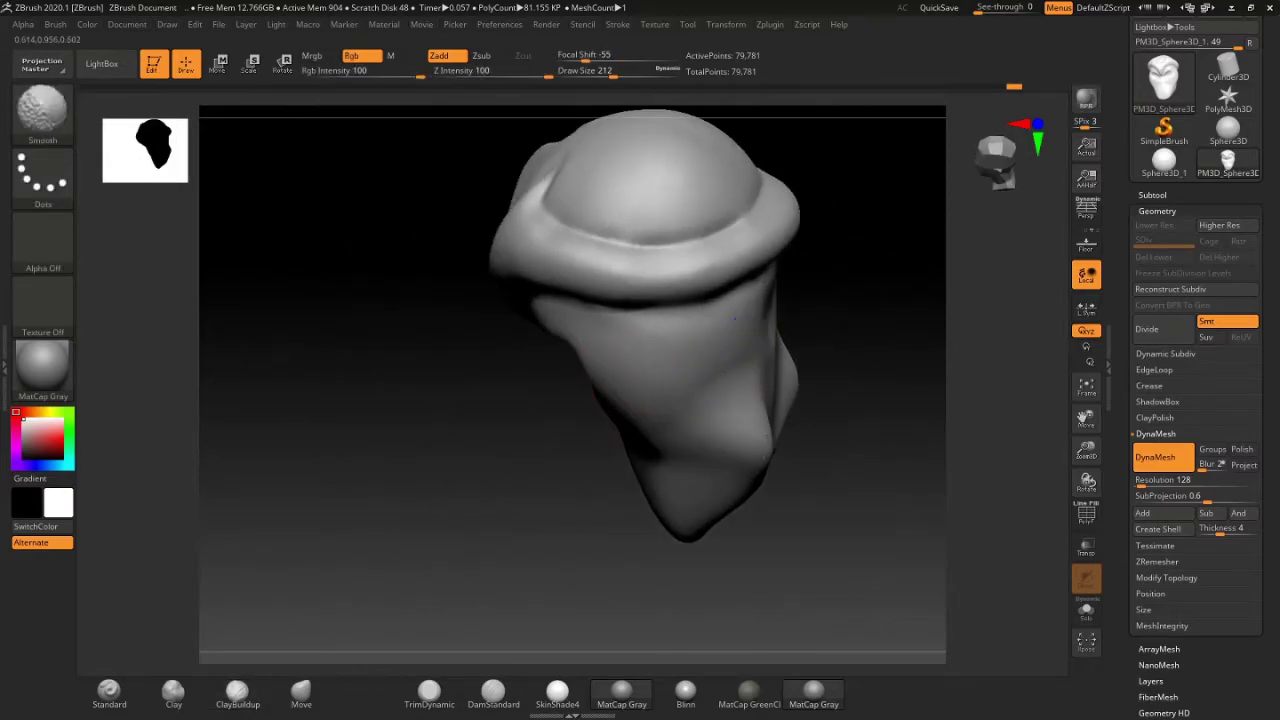
Step: Check the head from above and three-quarter, then build a vertical clay ridge down the nose
mouse_move(734, 318)
right_down()
mouse_move(623, 440)
mouse_move(854, 451)
mouse_move(701, 494)
right_up()
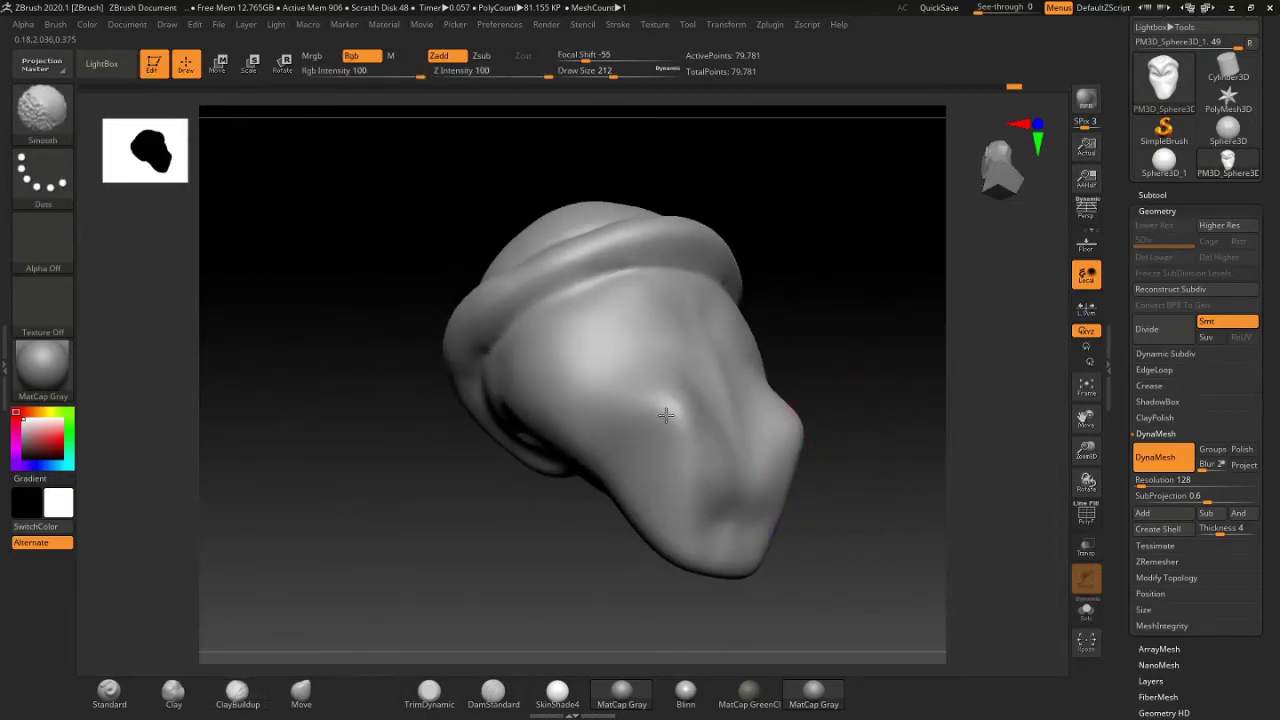
mouse_move(894, 460)
right_down()
mouse_move(856, 325)
mouse_move(846, 346)
right_up()
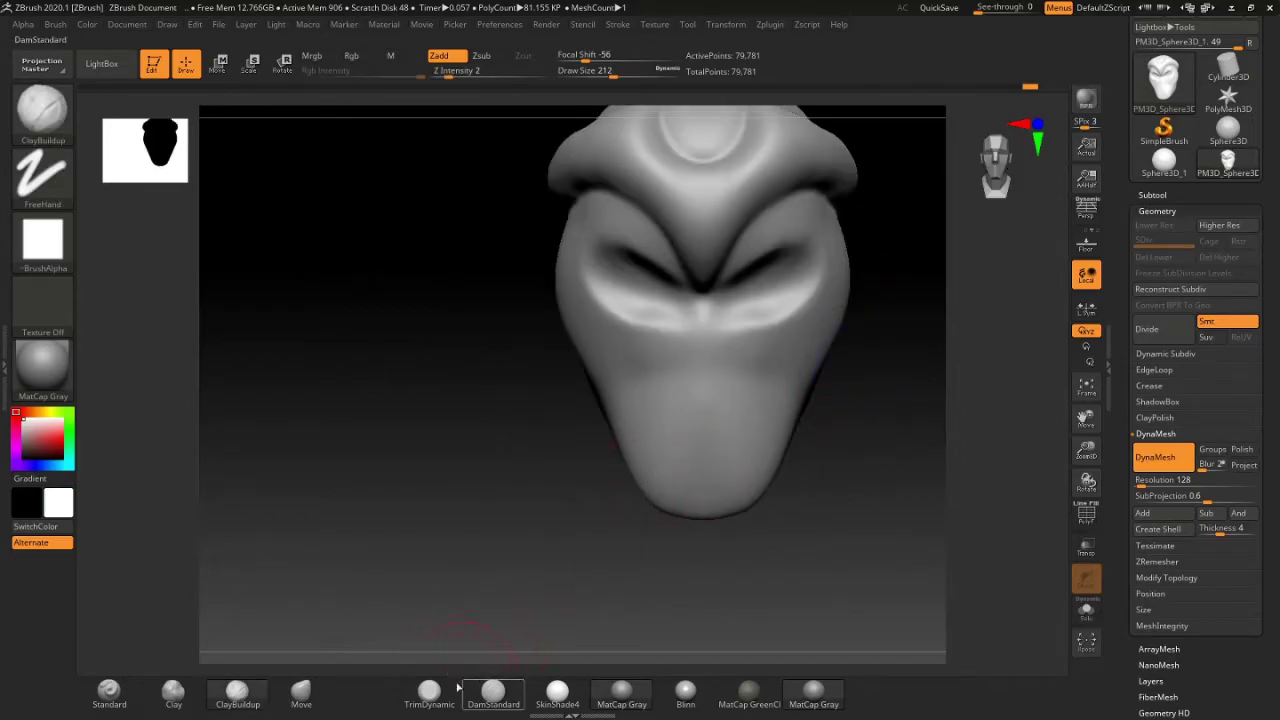
mouse_move(594, 483)
right_down()
mouse_move(675, 388)
mouse_move(640, 400)
right_up()
mouse_move(616, 312)
mouse_down()
mouse_move(614, 434)
mouse_move(632, 452)
mouse_move(650, 270)
mouse_up()
Step: Add nostril bulbs, heavy brow ridges above the eyes, and wrinkles on both cheeks
right_drag(650, 270, 640, 320)
drag(830, 295, 606, 345)
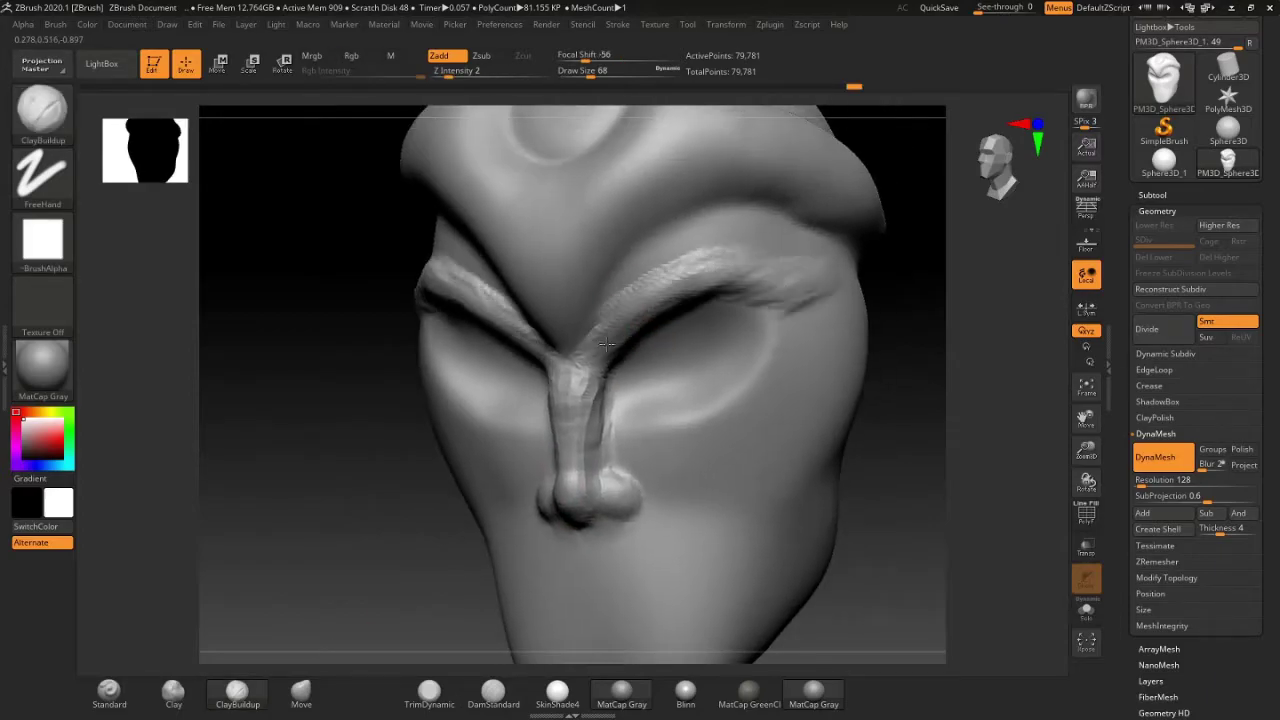
right_drag(606, 345, 663, 343)
drag(660, 340, 780, 320)
Step: Carve a lip crease and a deep, wide mouth opening below the nose
right_drag(760, 330, 640, 408)
drag(520, 420, 601, 402)
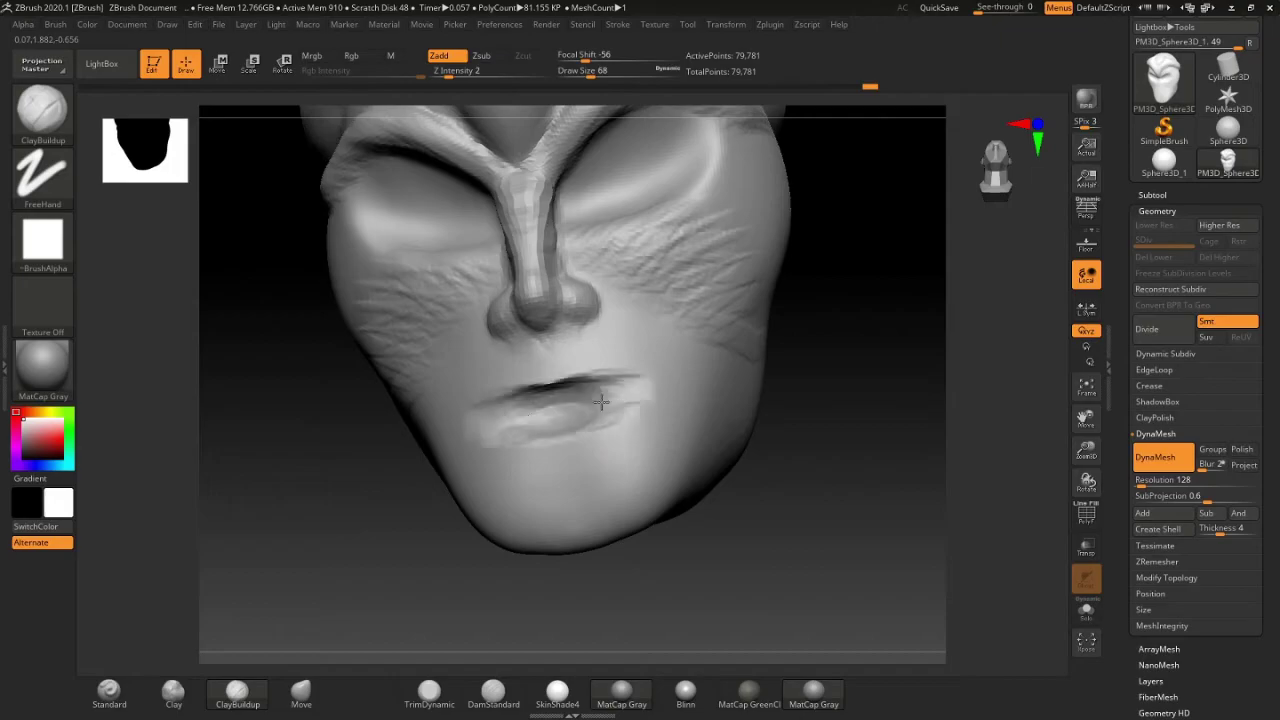
right_drag(601, 402, 520, 412)
drag(490, 410, 540, 425)
mouse_move(528, 428)
right_down()
mouse_move(617, 400)
mouse_move(495, 430)
right_up()
Step: Switch to DamStandard (B, D, S) and cut a sharp crease along the lower lip
key(b)
key(d)
key(s)
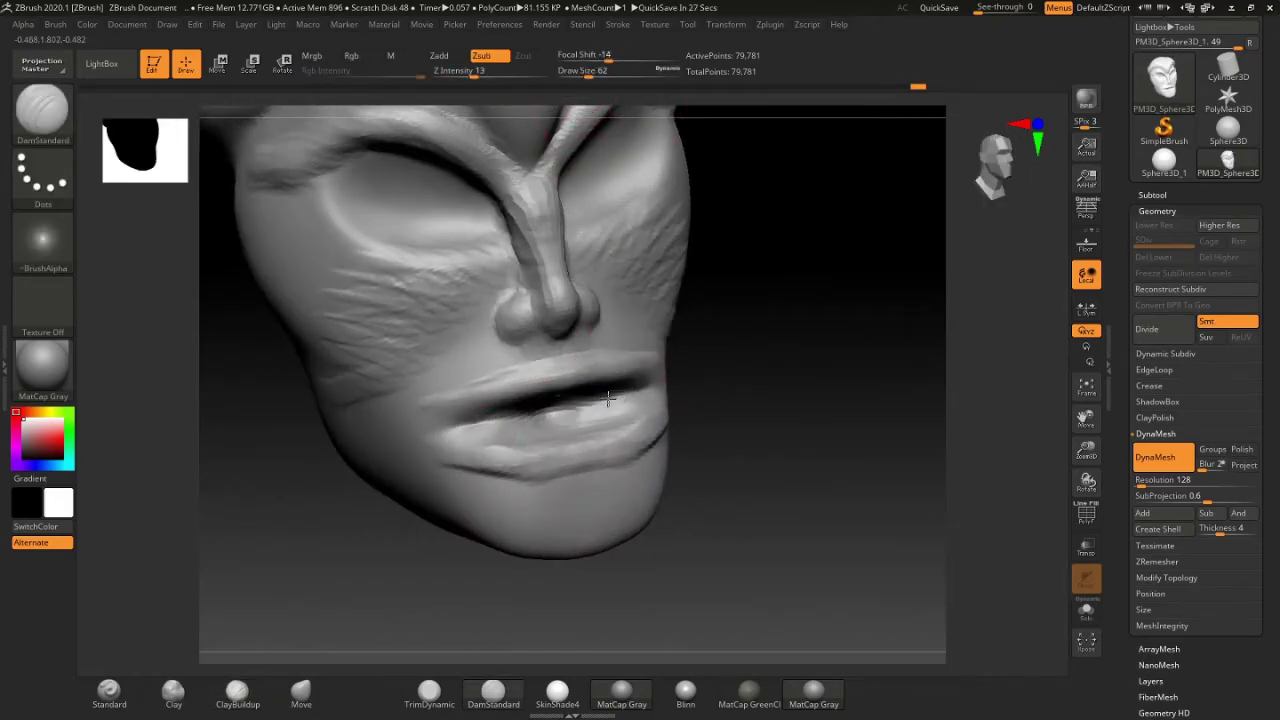
drag(440, 455, 570, 470)
mouse_move(570, 470)
right_down()
mouse_move(629, 363)
mouse_move(760, 449)
mouse_move(614, 491)
mouse_move(660, 500)
mouse_move(600, 400)
right_up()
Step: Return to ClayBuildup and turn the face to a three-quarter front view
key(b)
key(c)
key(b)
right_click(540, 250)
mouse_move(540, 250)
right_down()
mouse_move(800, 420)
mouse_move(869, 434)
mouse_move(749, 394)
mouse_move(749, 354)
mouse_move(671, 537)
mouse_move(783, 420)
mouse_move(891, 400)
mouse_move(814, 294)
mouse_move(513, 378)
mouse_move(586, 371)
mouse_move(586, 423)
mouse_move(294, 163)
mouse_move(703, 166)
mouse_move(640, 445)
mouse_move(654, 443)
mouse_move(634, 449)
mouse_move(684, 379)
mouse_move(614, 130)
mouse_move(700, 380)
mouse_move(770, 432)
right_up()
key(w)
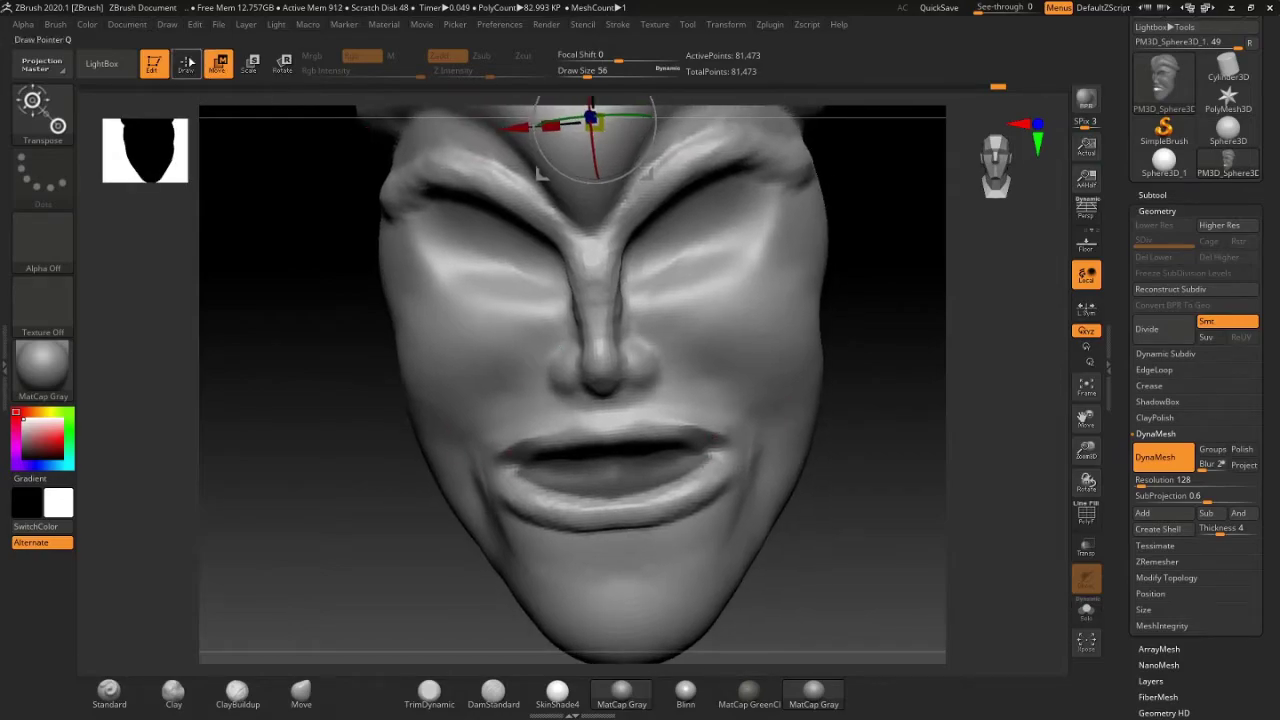
Step: With the W transform gizmo, position it over the mouth and lips
click(188, 63)
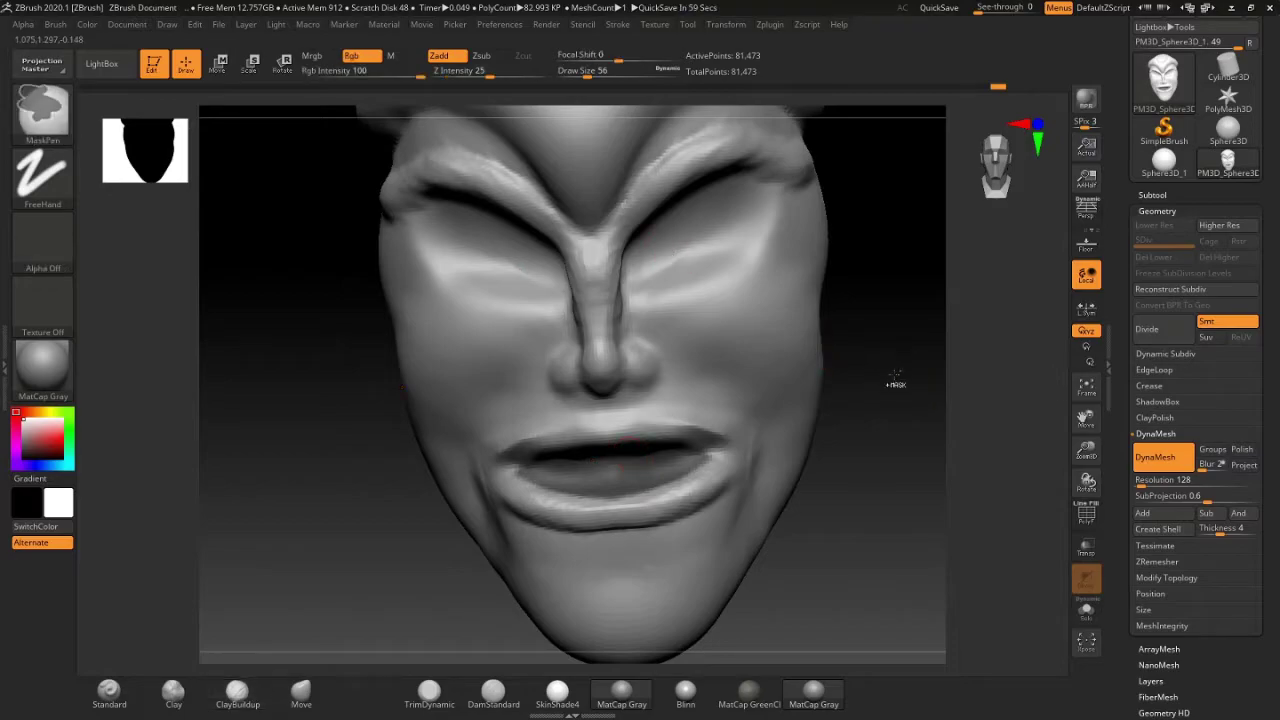
mouse_move(871, 314)
right_down()
mouse_move(808, 326)
mouse_move(860, 314)
mouse_move(820, 323)
right_up()
key(w)
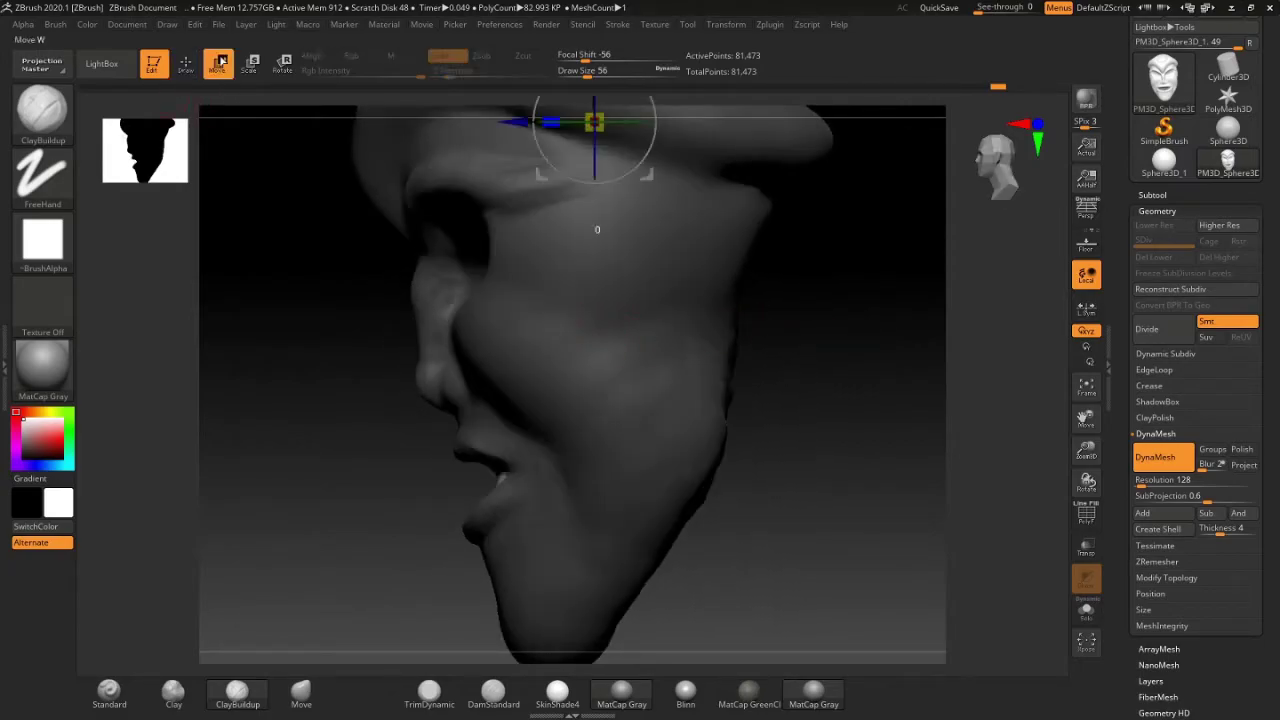
mouse_move(738, 302)
right_down()
mouse_move(794, 320)
mouse_move(746, 340)
right_up()
mouse_move(826, 288)
ctrl+right_down()
mouse_move(709, 257)
mouse_move(780, 360)
ctrl+right_up()
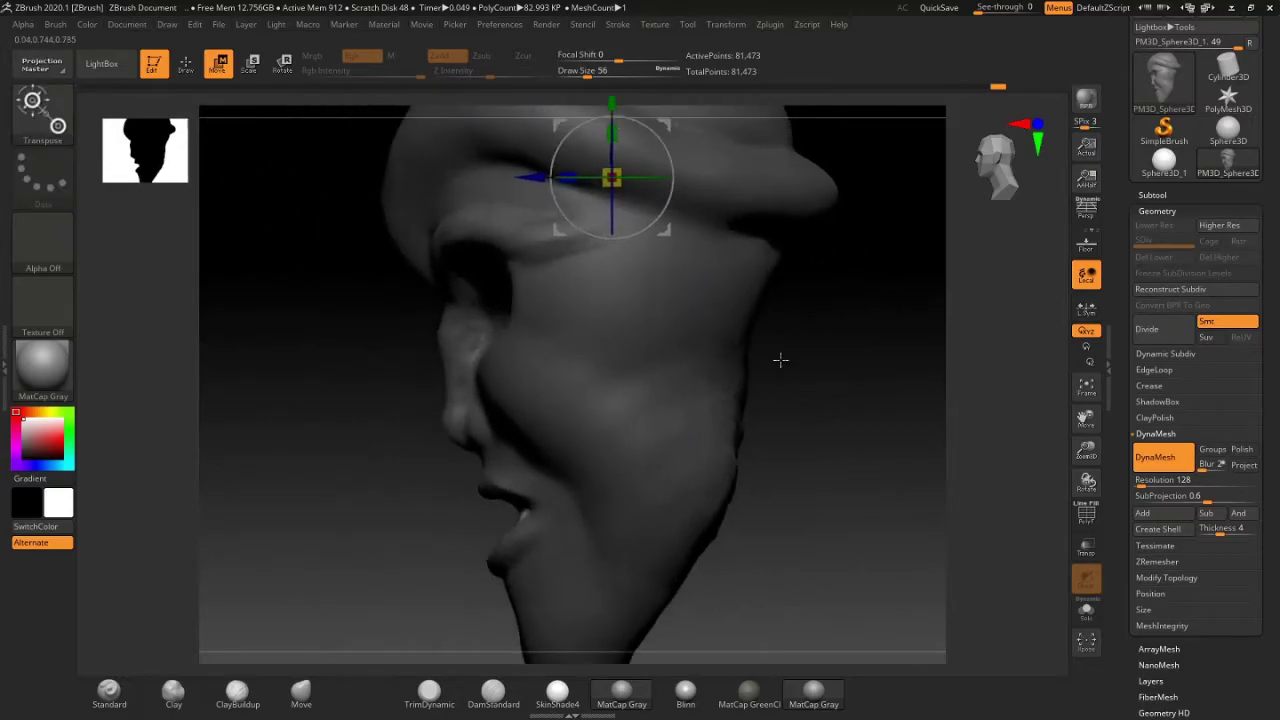
alt+drag(665, 125, 659, 388)
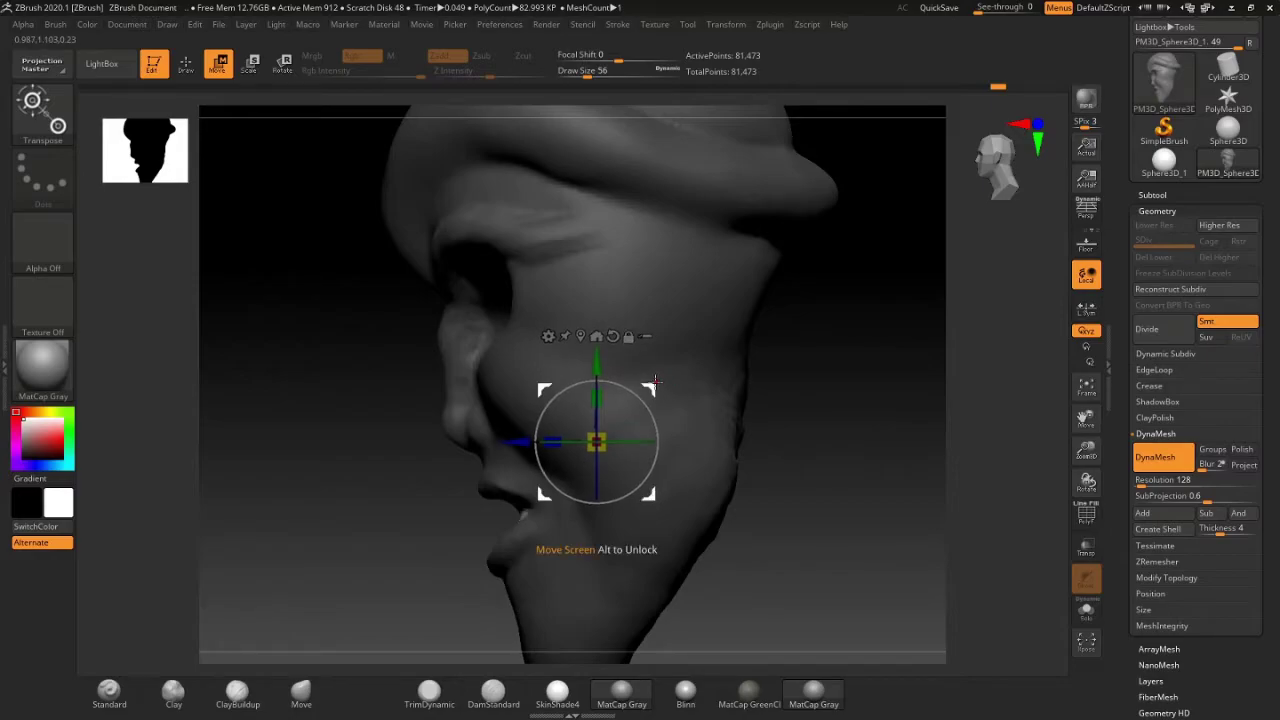
mouse_move(655, 382)
alt+mouse_down()
mouse_move(664, 232)
mouse_move(568, 266)
mouse_move(540, 175)
mouse_move(563, 186)
mouse_move(667, 127)
mouse_move(635, 389)
mouse_move(596, 455)
alt+mouse_up()
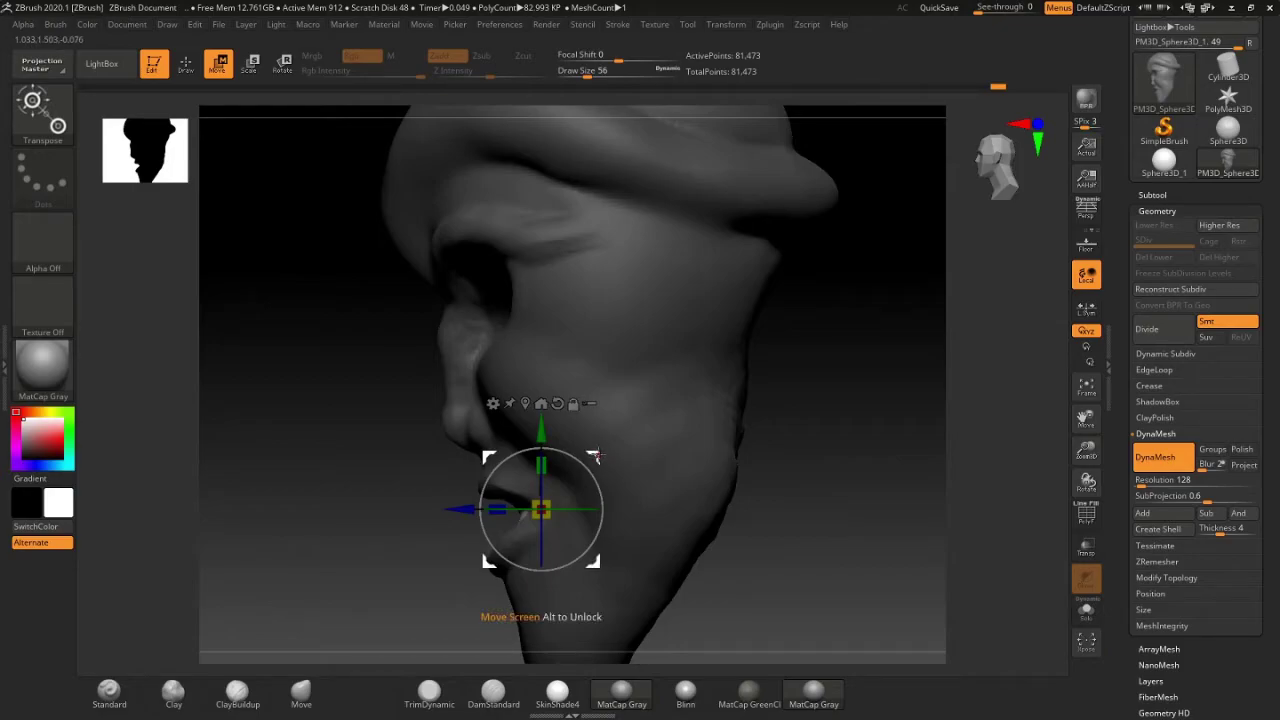
alt+drag(596, 455, 586, 441)
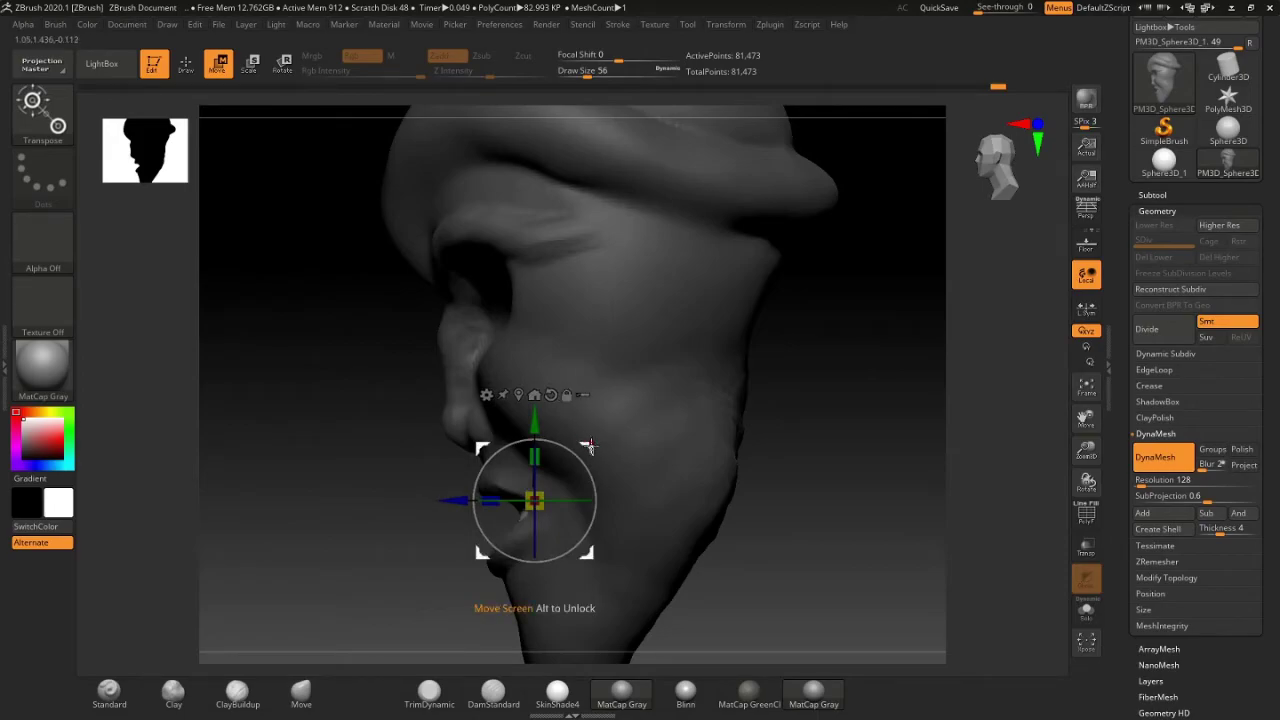
alt+drag(590, 443, 619, 407)
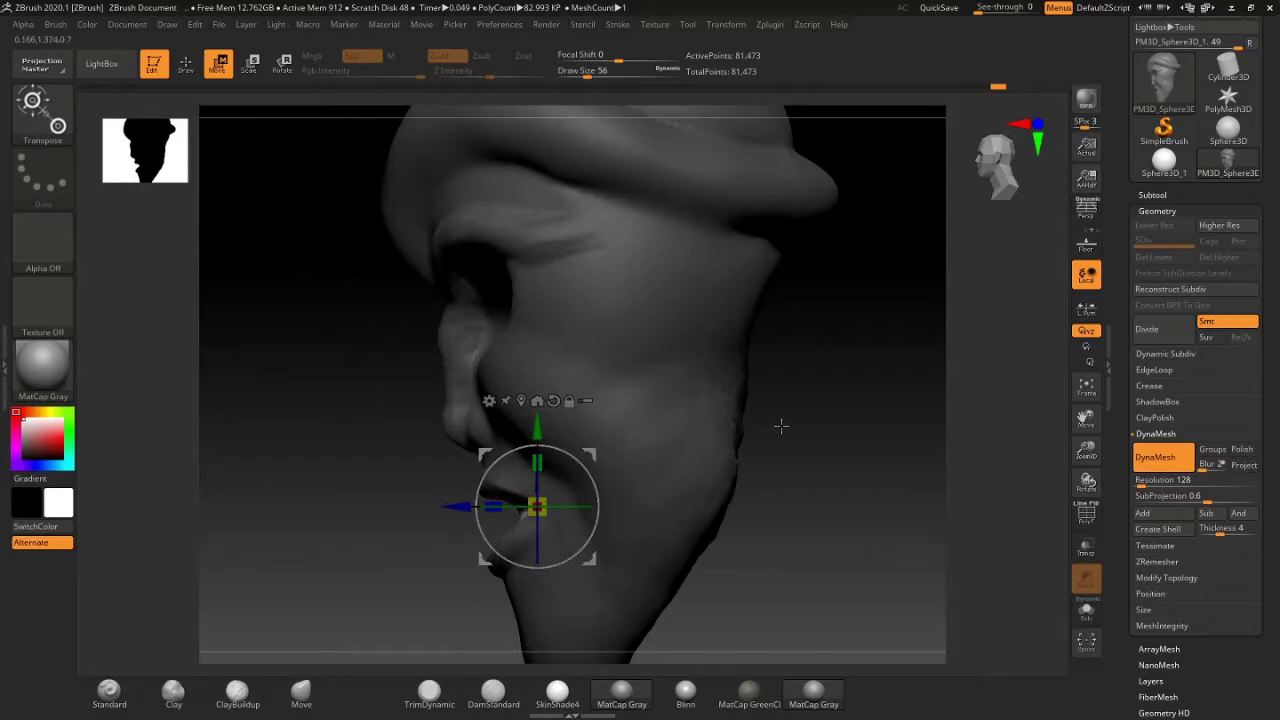
Step: Rotate the lower lip forward so it juts beneath the upper lip, then return to Draw
drag(780, 423, 612, 478)
drag(481, 505, 545, 500)
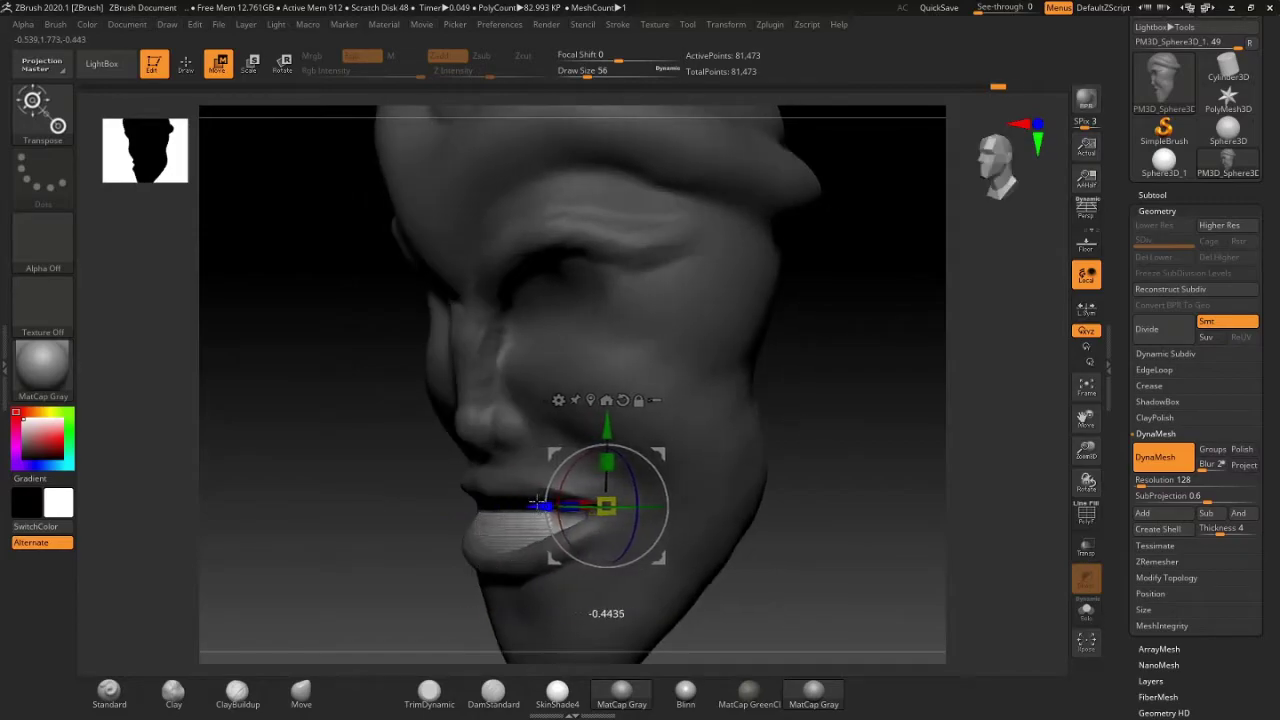
shift+drag(857, 380, 857, 374)
drag(692, 472, 803, 443)
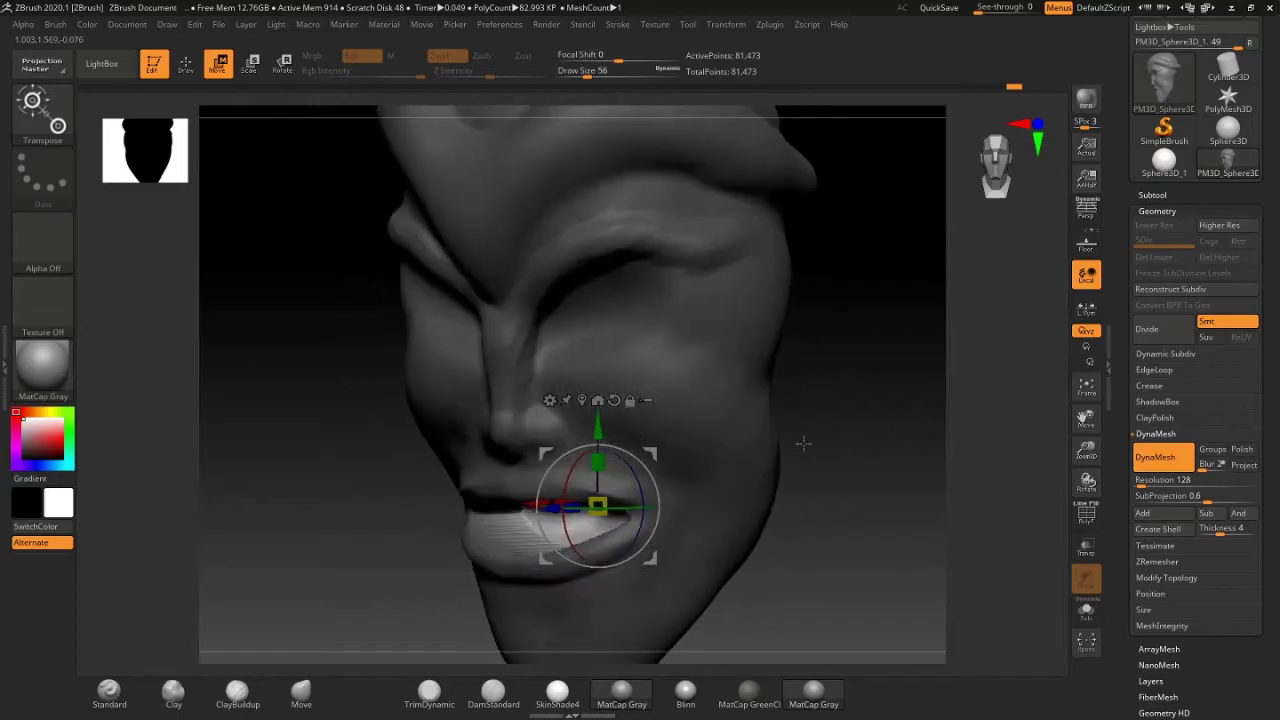
click(185, 65)
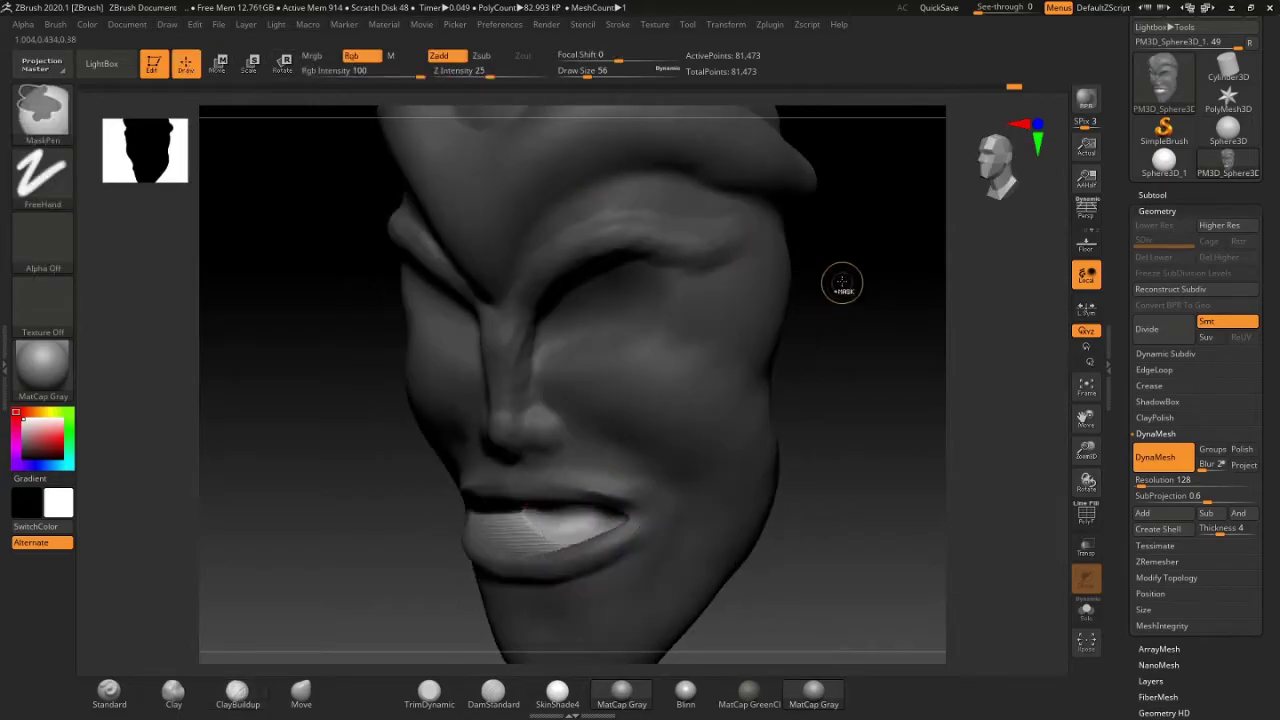
Step: Resize the brush from 408 down to 207
key(space)
drag(806, 255, 854, 255)
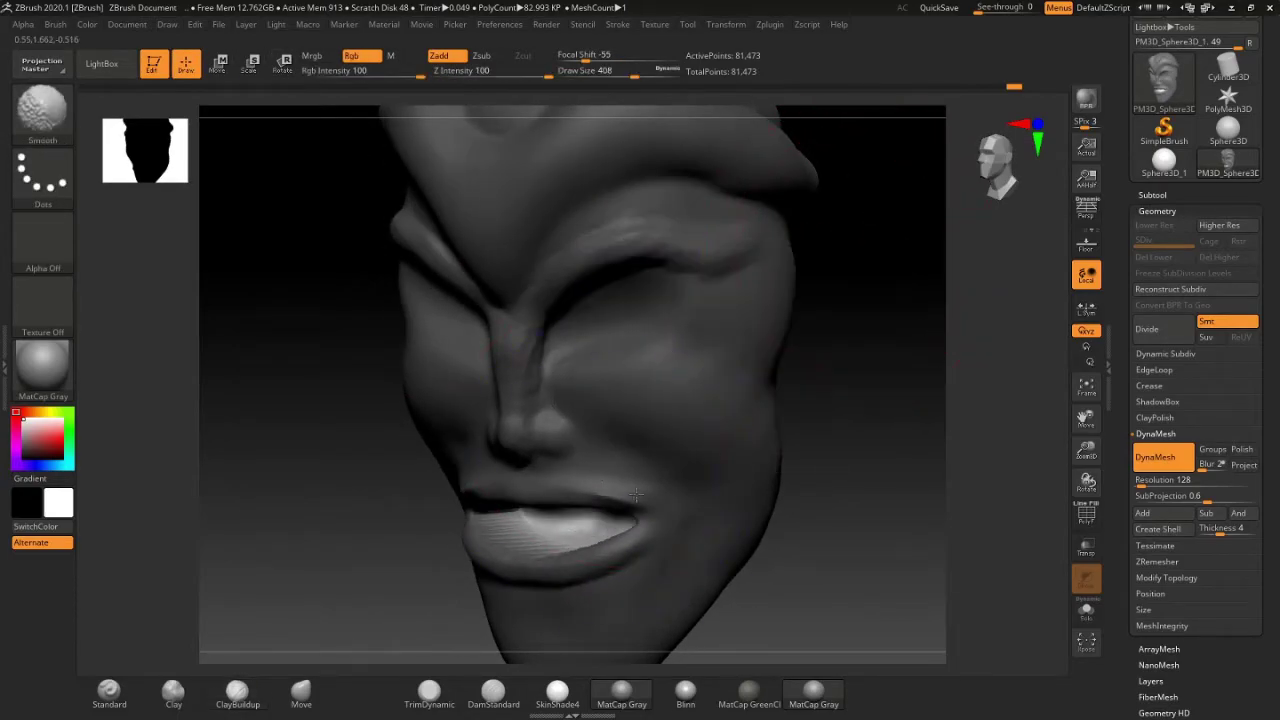
mouse_move(847, 399)
shift+mouse_down()
mouse_move(886, 357)
mouse_move(815, 338)
mouse_move(842, 337)
mouse_move(800, 423)
mouse_move(803, 320)
mouse_move(838, 295)
mouse_move(815, 262)
mouse_move(805, 292)
shift+mouse_up()
key(space)
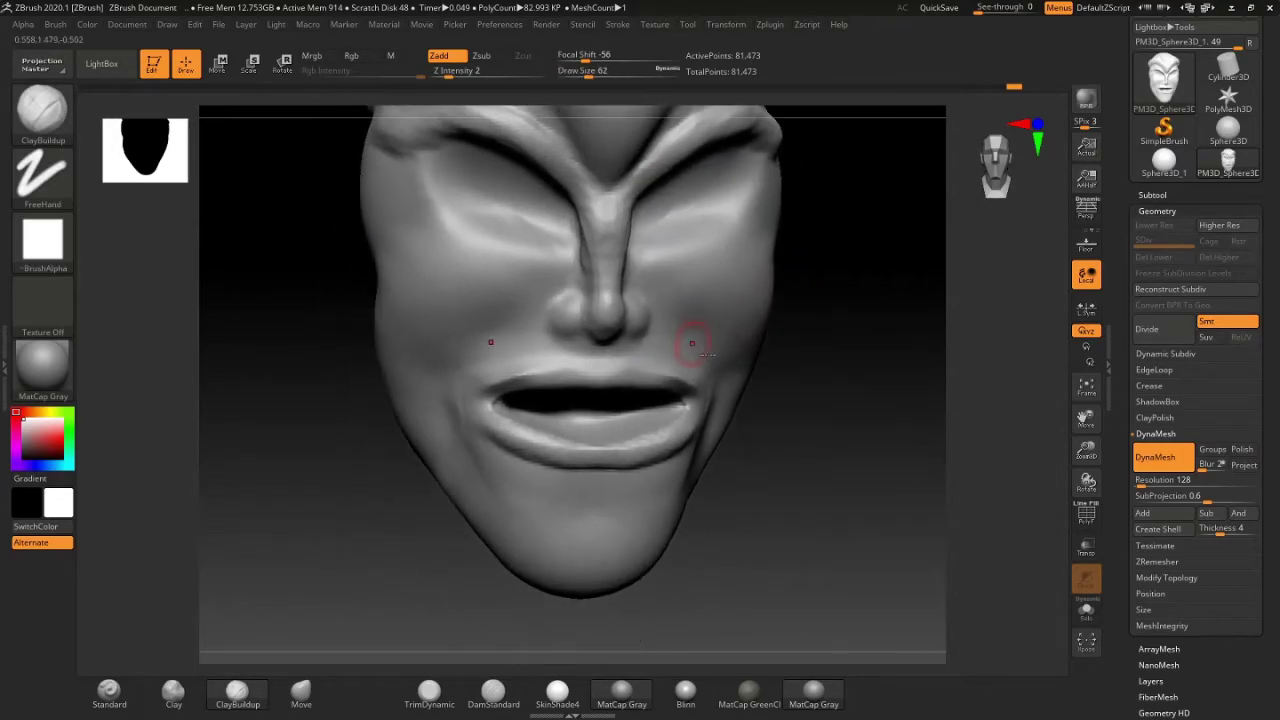
Step: DynaMesh the head and smooth the mouth opening, then undo that attempt
drag(800, 400, 920, 451)
click(1160, 457)
click(1160, 457)
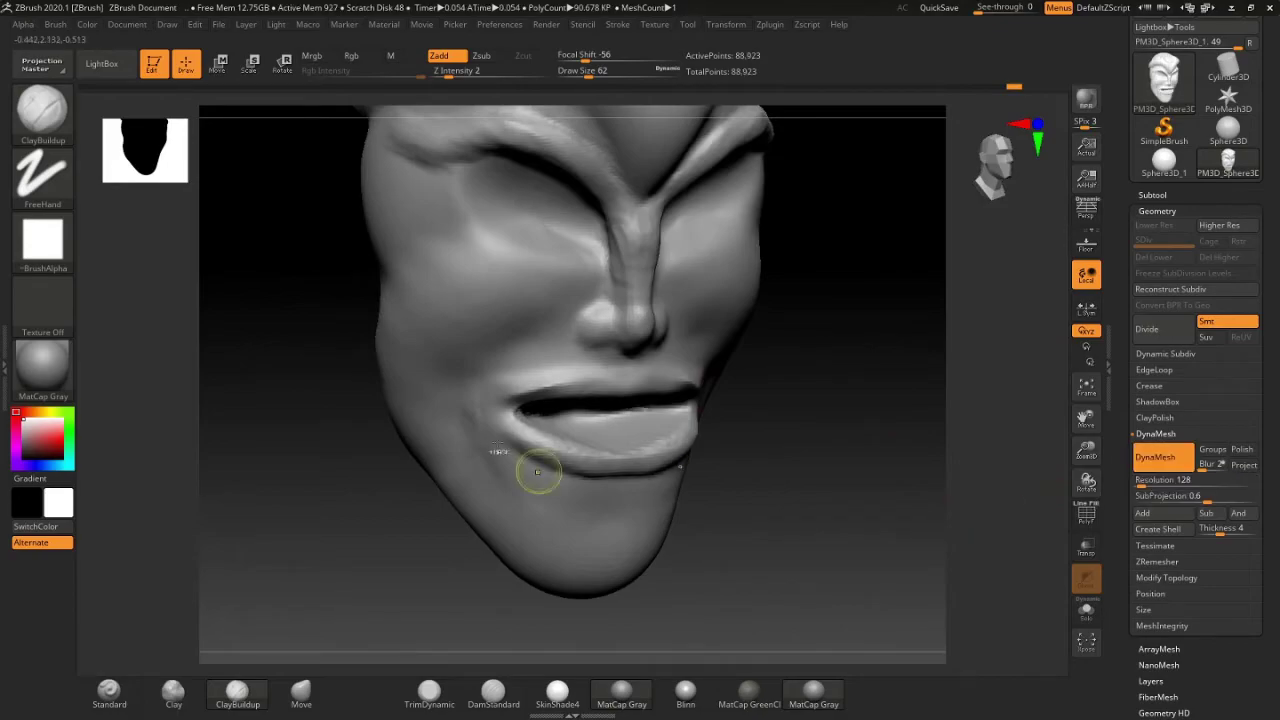
mouse_move(528, 466)
ctrl+right_down()
mouse_move(620, 449)
mouse_move(649, 391)
ctrl+right_up()
shift+drag(649, 391, 643, 391)
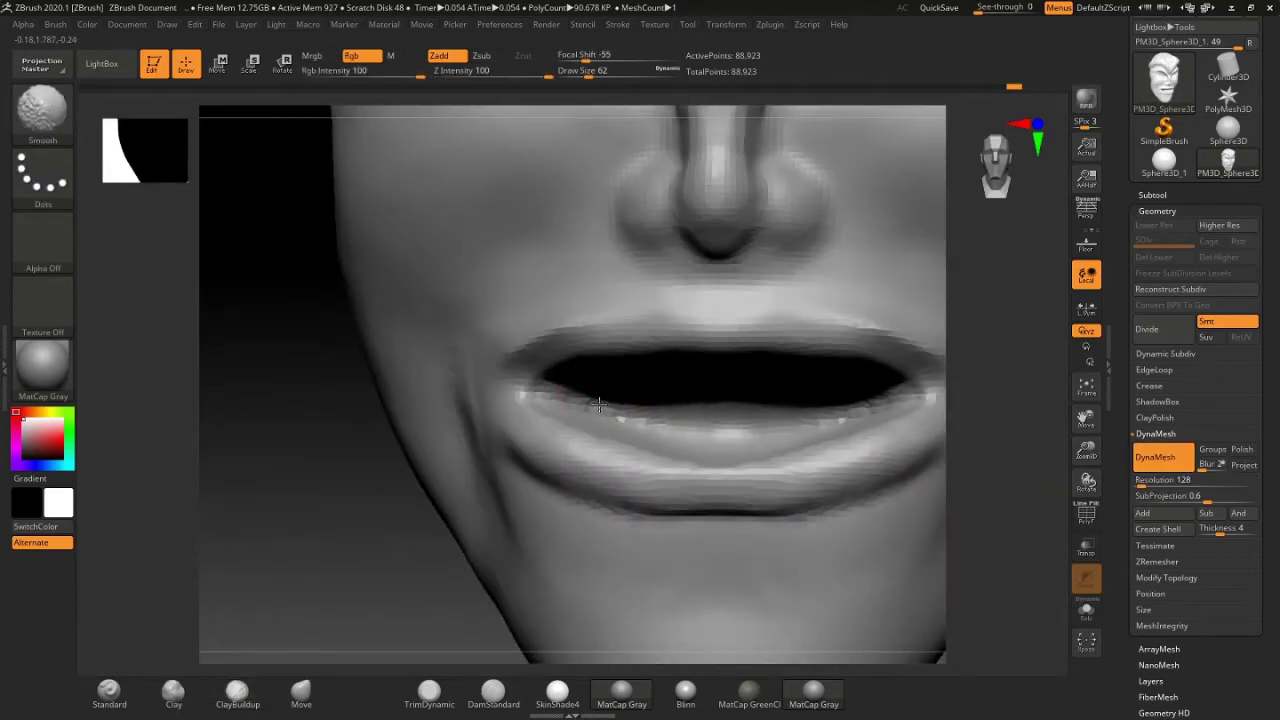
mouse_move(643, 391)
right_down()
mouse_move(706, 381)
mouse_move(529, 374)
mouse_move(540, 403)
right_up()
key(ctrl+z)
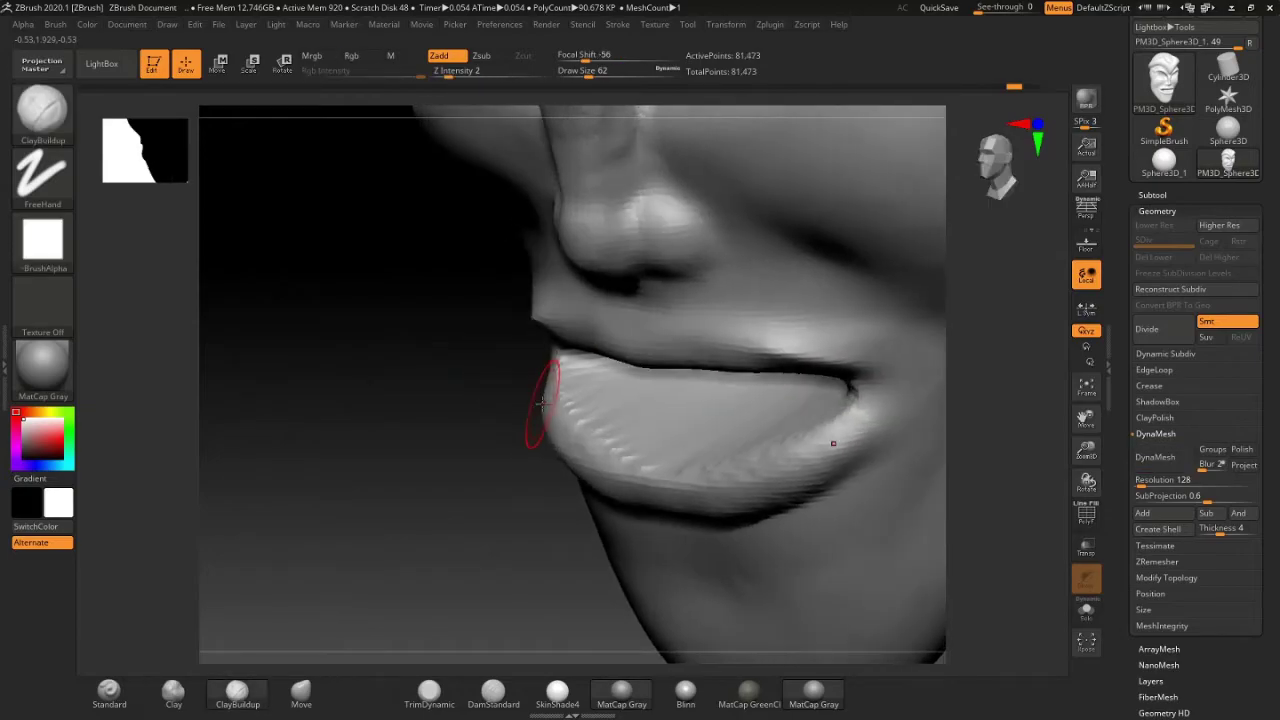
Step: Re-DynaMesh the head, toggling PolyF before and after to check the wireframe
click(1087, 512)
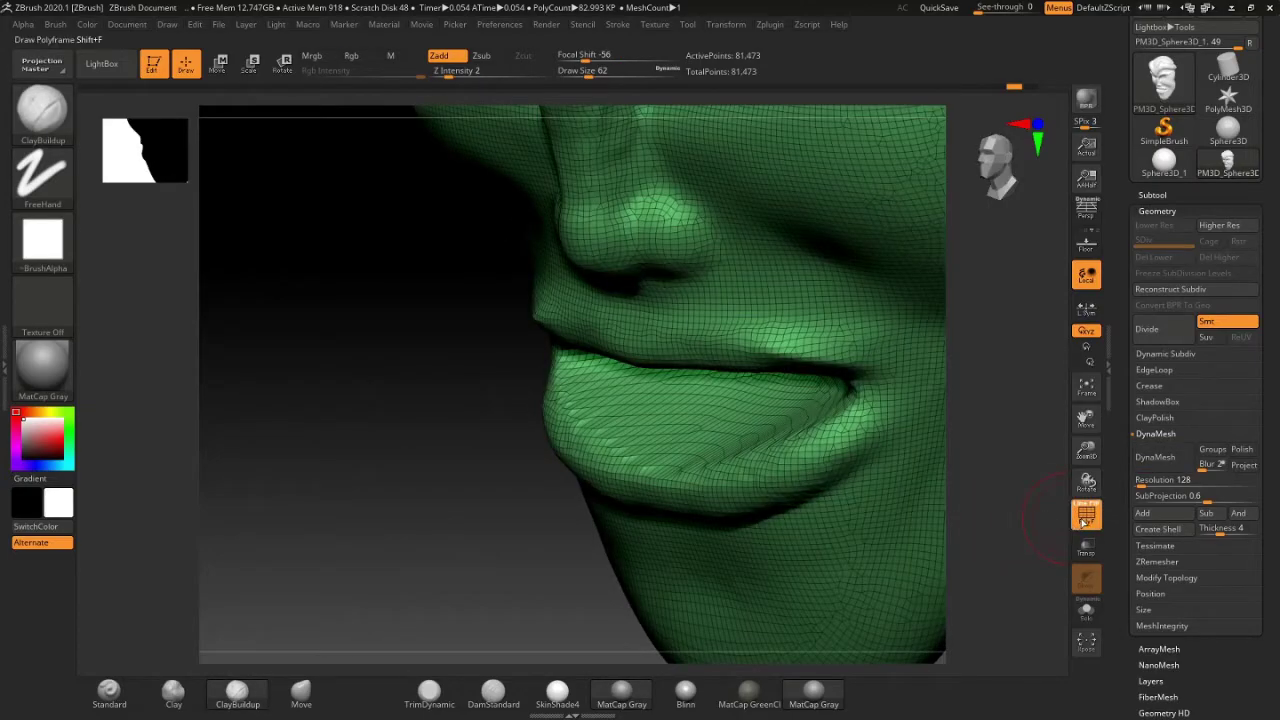
click(1085, 517)
click(1163, 457)
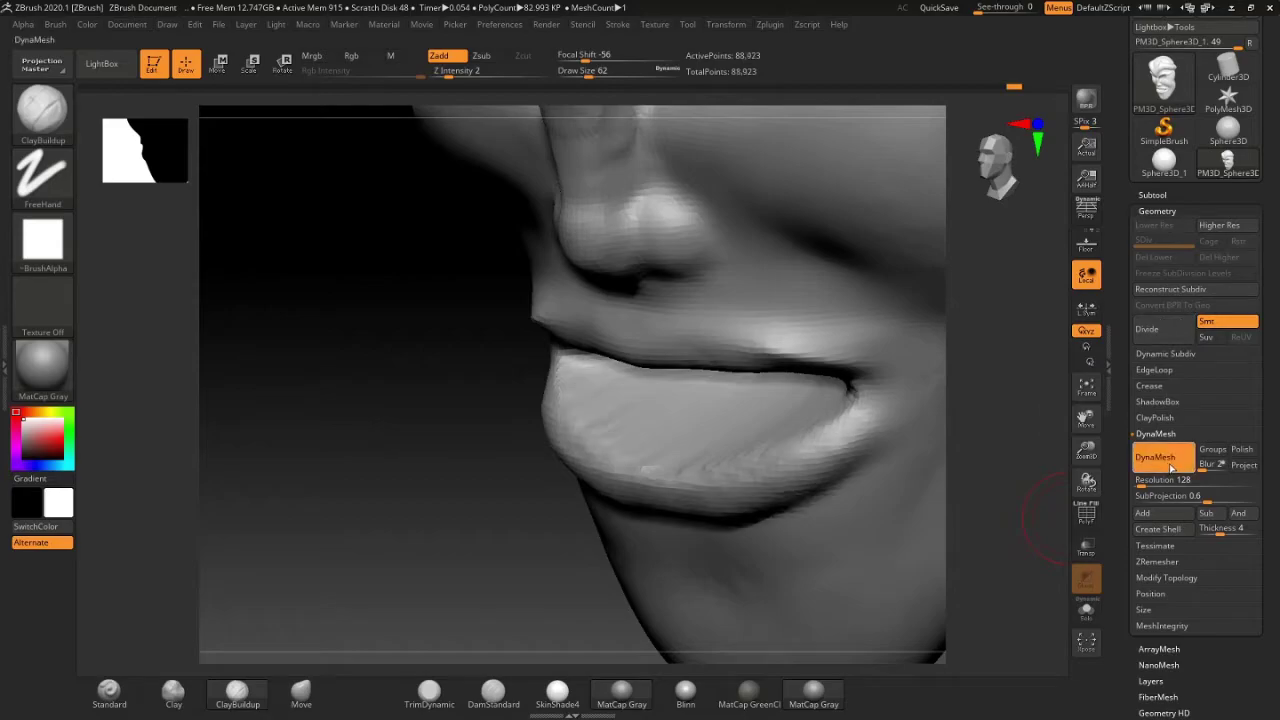
click(1088, 515)
click(1088, 515)
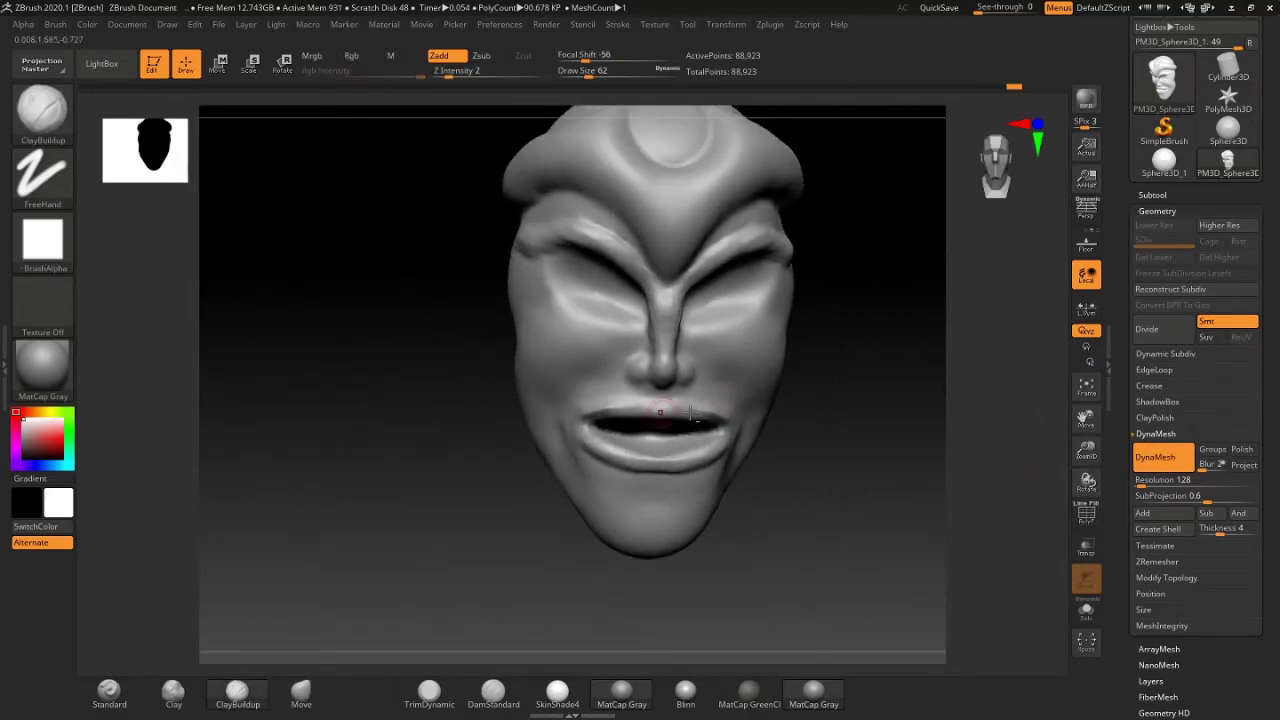
Step: Shrink the brush to 27 and smooth the tip of the nose
mouse_move(692, 415)
right_down()
mouse_move(729, 357)
mouse_move(607, 323)
right_up()
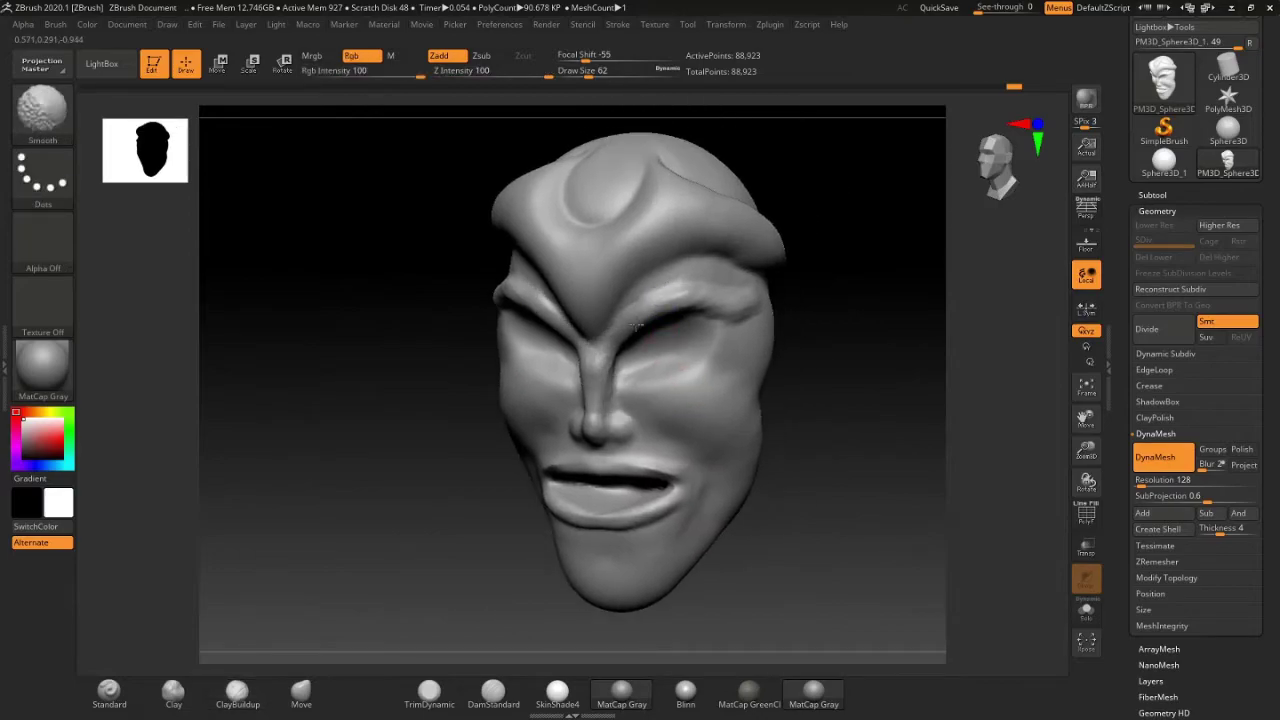
right_drag(744, 309, 666, 343)
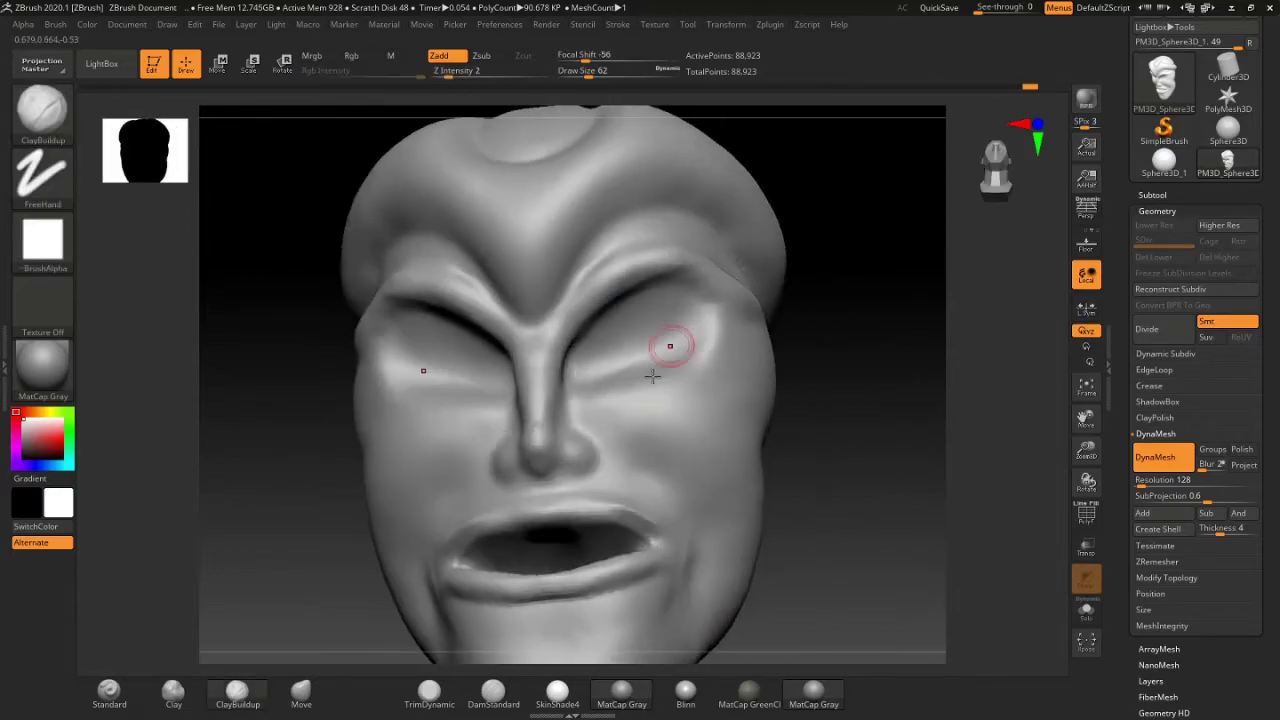
key(space)
drag(664, 408, 644, 408)
mouse_move(644, 408)
ctrl+right_down()
mouse_move(677, 443)
mouse_move(614, 343)
mouse_move(626, 366)
ctrl+right_up()
key(space)
key(space)
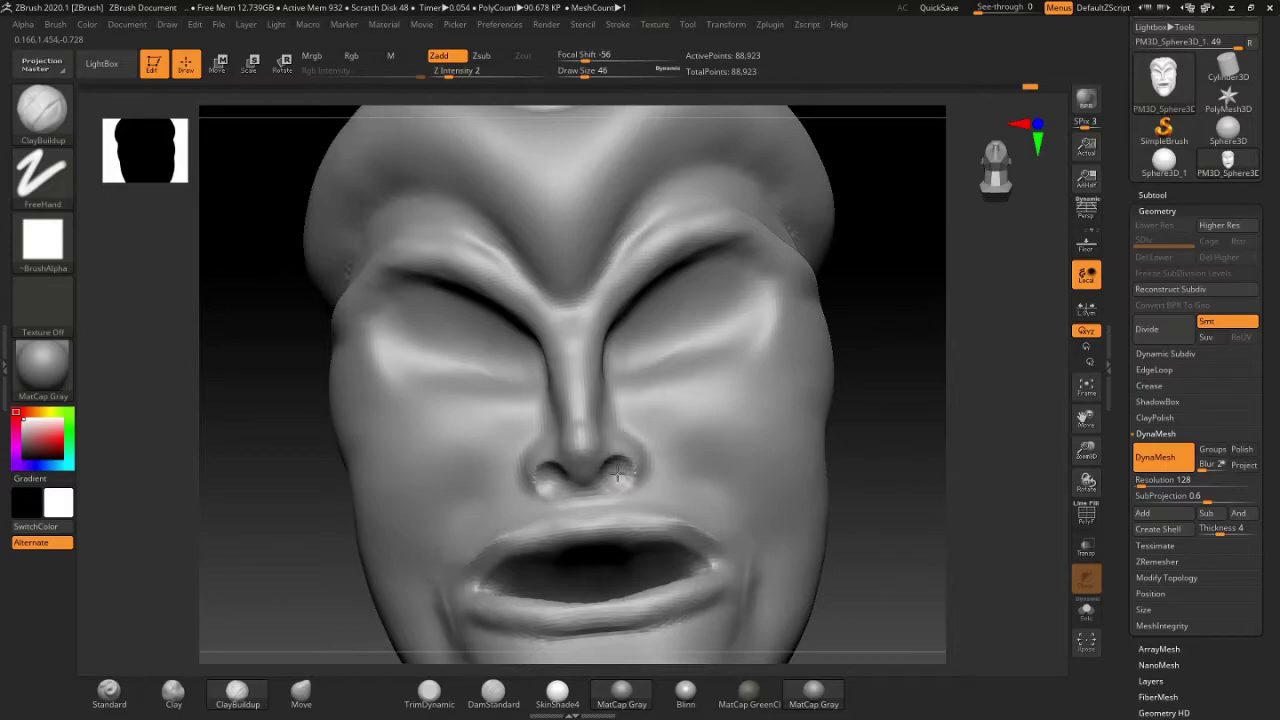
right_drag(618, 477, 597, 457)
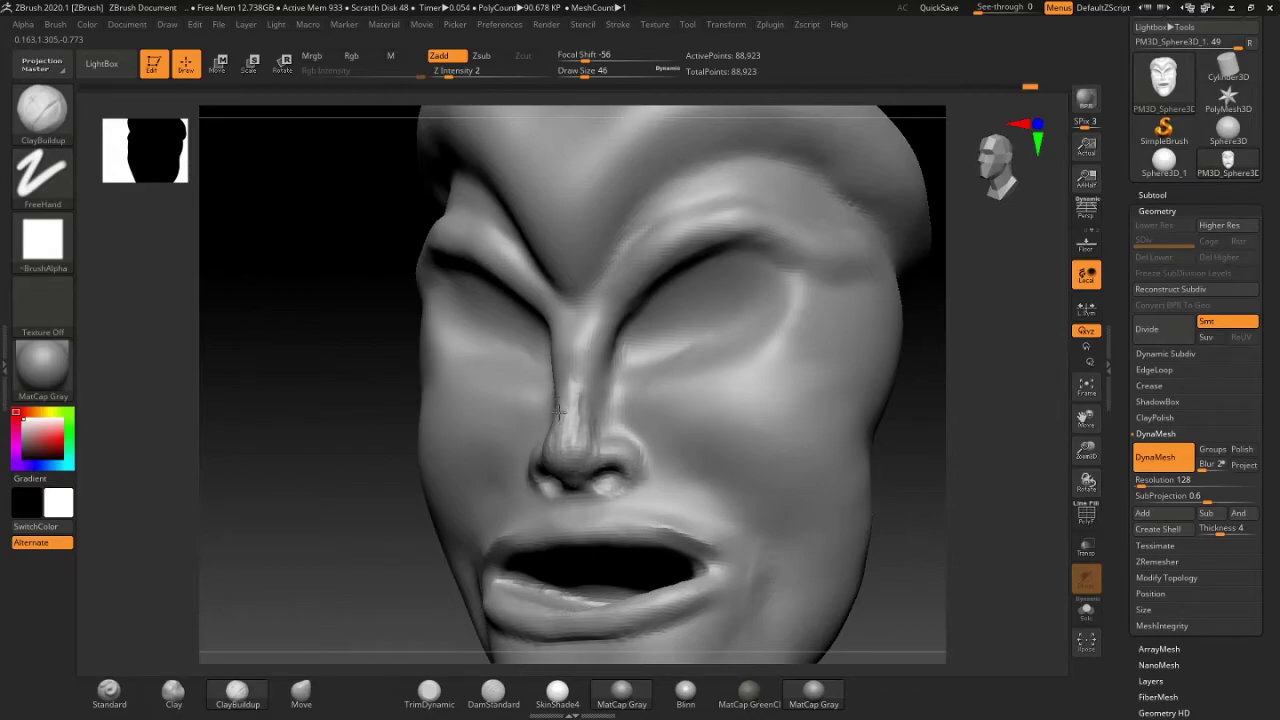
key(shift)
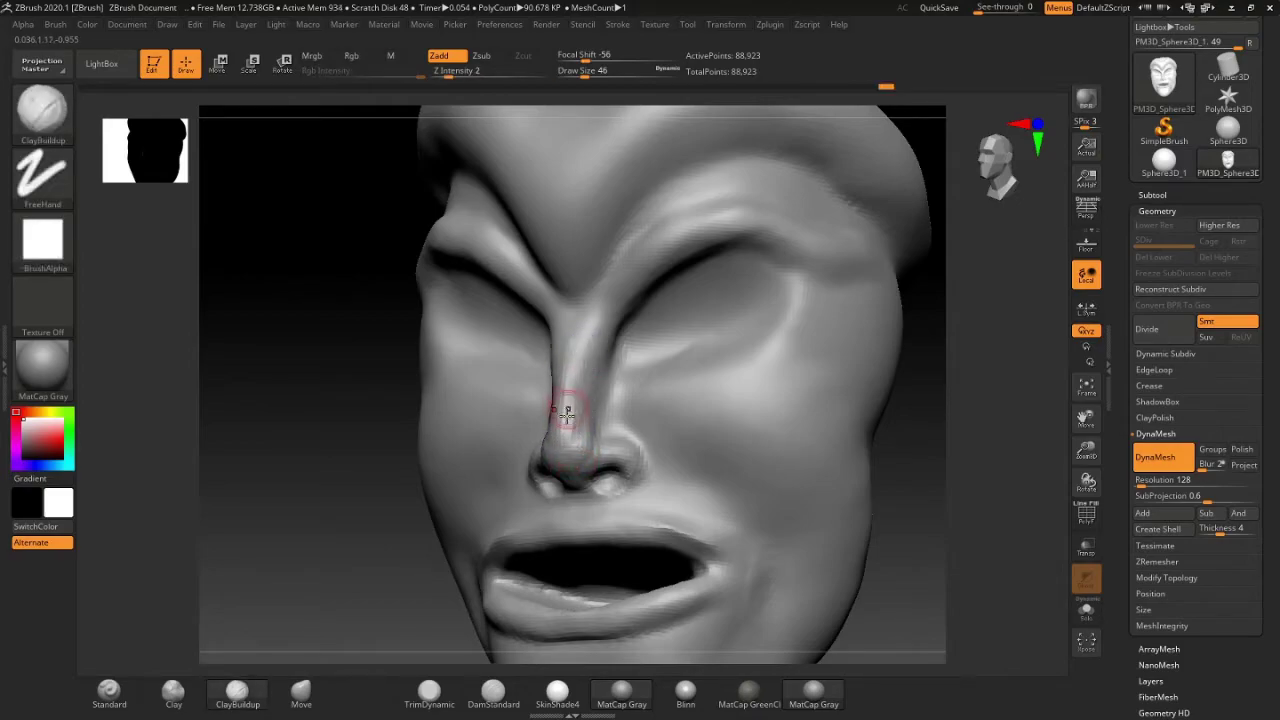
shift+drag(566, 412, 557, 471)
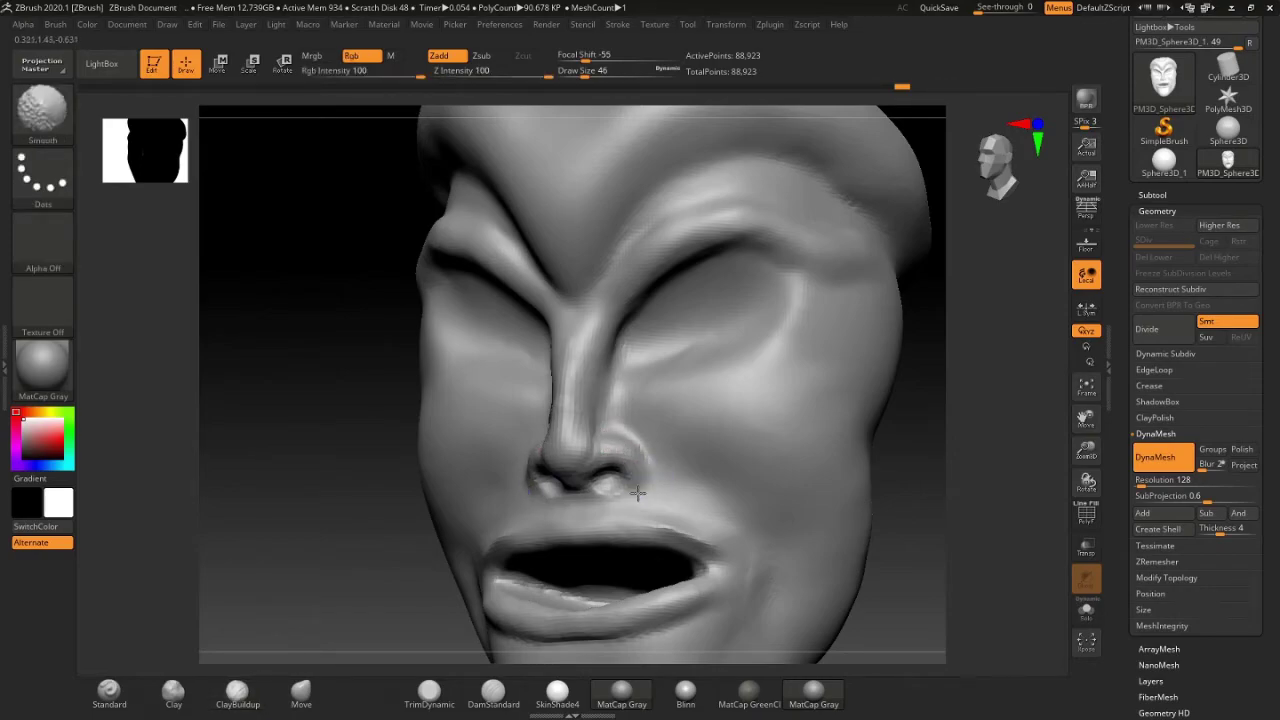
Step: Carve a crease along the upper lip and smooth the chin surface
mouse_move(697, 386)
shift+mouse_down()
mouse_move(398, 400)
mouse_move(600, 343)
shift+mouse_up()
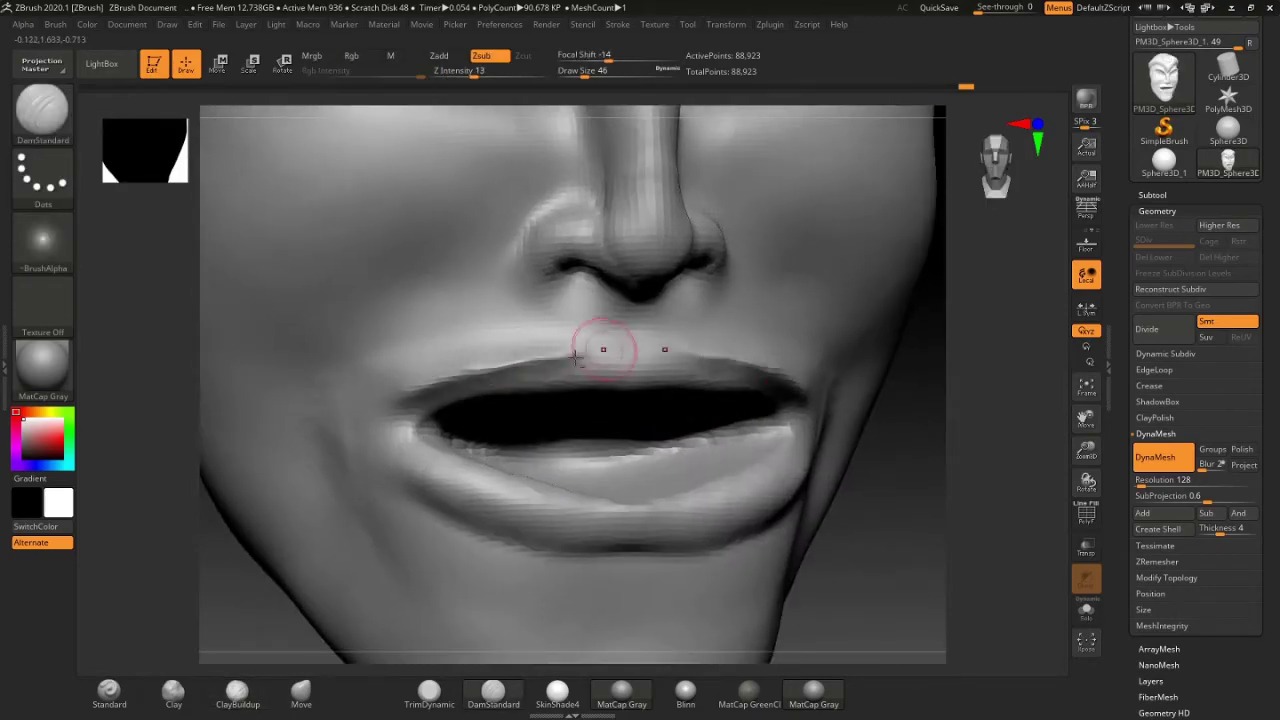
mouse_move(428, 396)
right_down()
mouse_move(685, 404)
mouse_move(443, 400)
mouse_move(371, 429)
mouse_move(571, 372)
mouse_move(619, 392)
right_up()
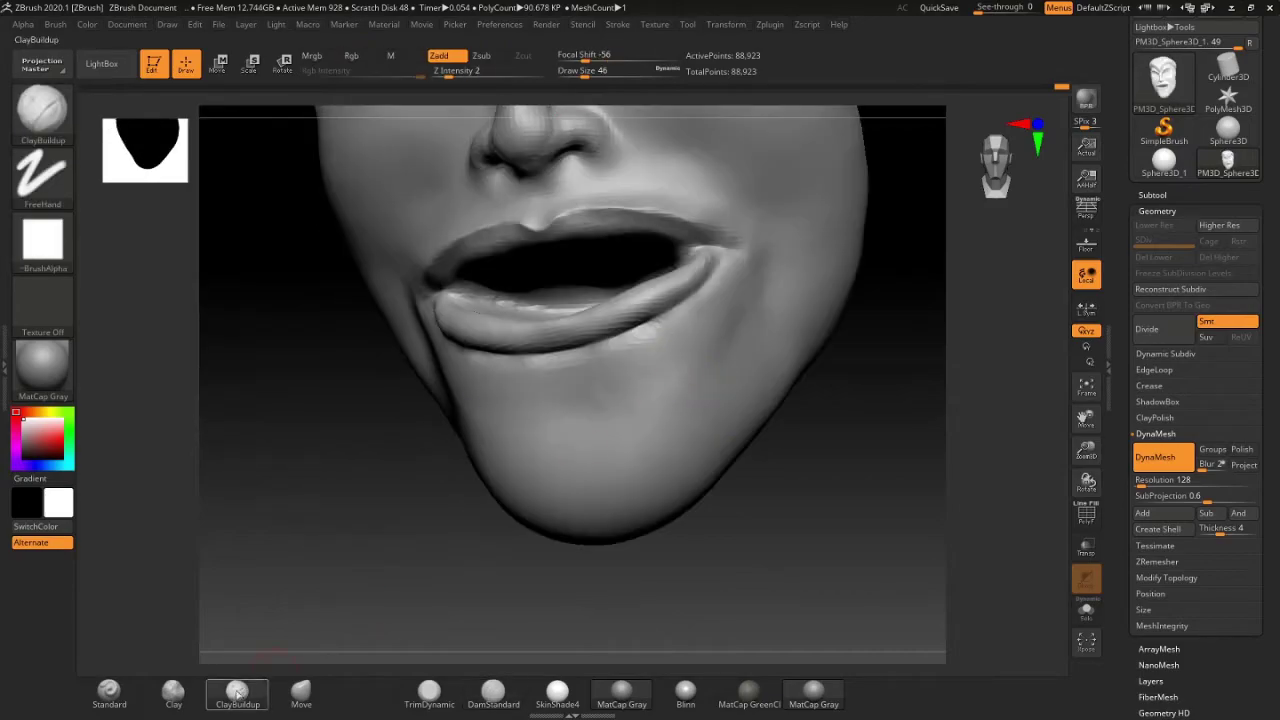
shift+drag(670, 385, 619, 392)
mouse_move(578, 384)
right_down()
mouse_move(571, 320)
mouse_move(697, 374)
mouse_move(650, 360)
mouse_move(640, 340)
mouse_move(380, 340)
right_up()
Step: With the Move brush at size 358, pull the mouth corners up into a grin
key(b)
key(c)
key(b)
key(b)
key(m)
key(v)
drag(618, 75, 640, 75)
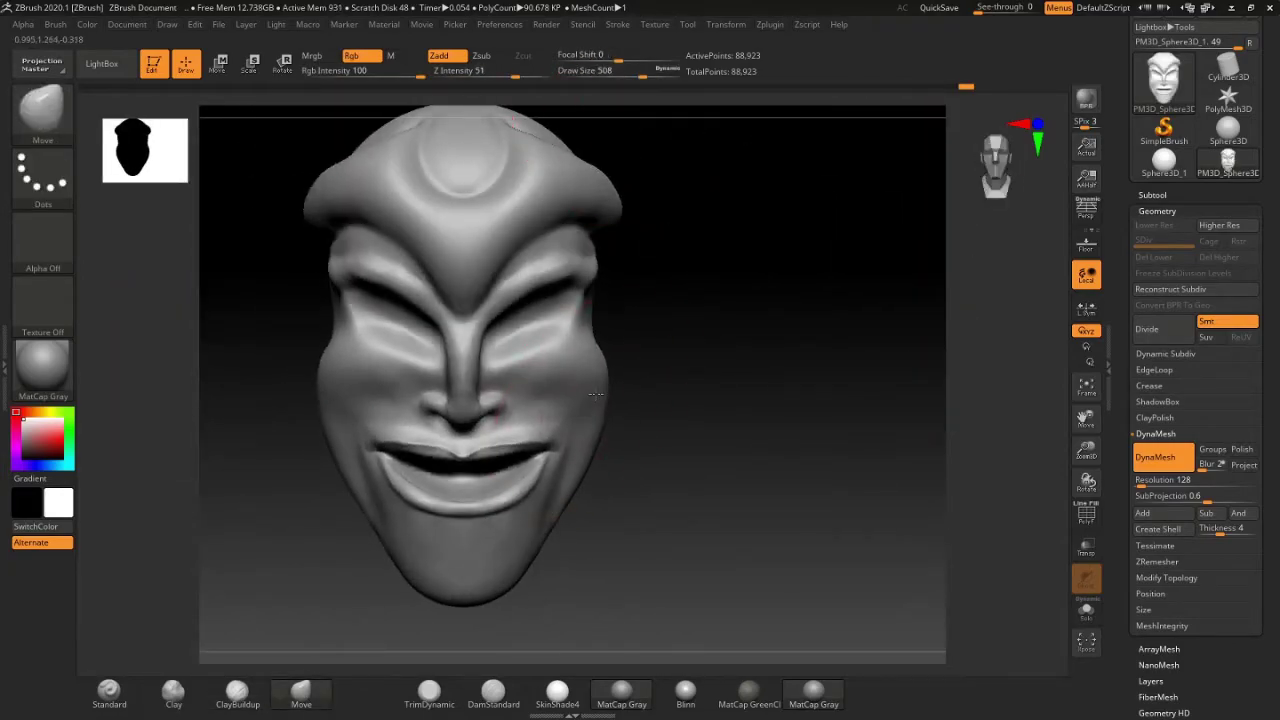
mouse_move(595, 394)
right_down()
mouse_move(500, 380)
mouse_move(420, 330)
right_up()
key(space)
mouse_move(290, 290)
right_down()
mouse_move(650, 533)
mouse_move(700, 450)
mouse_move(743, 470)
mouse_move(720, 330)
right_up()
Step: Switch back to ClayBuildup and set its size to 149
key(space)
drag(740, 342, 710, 342)
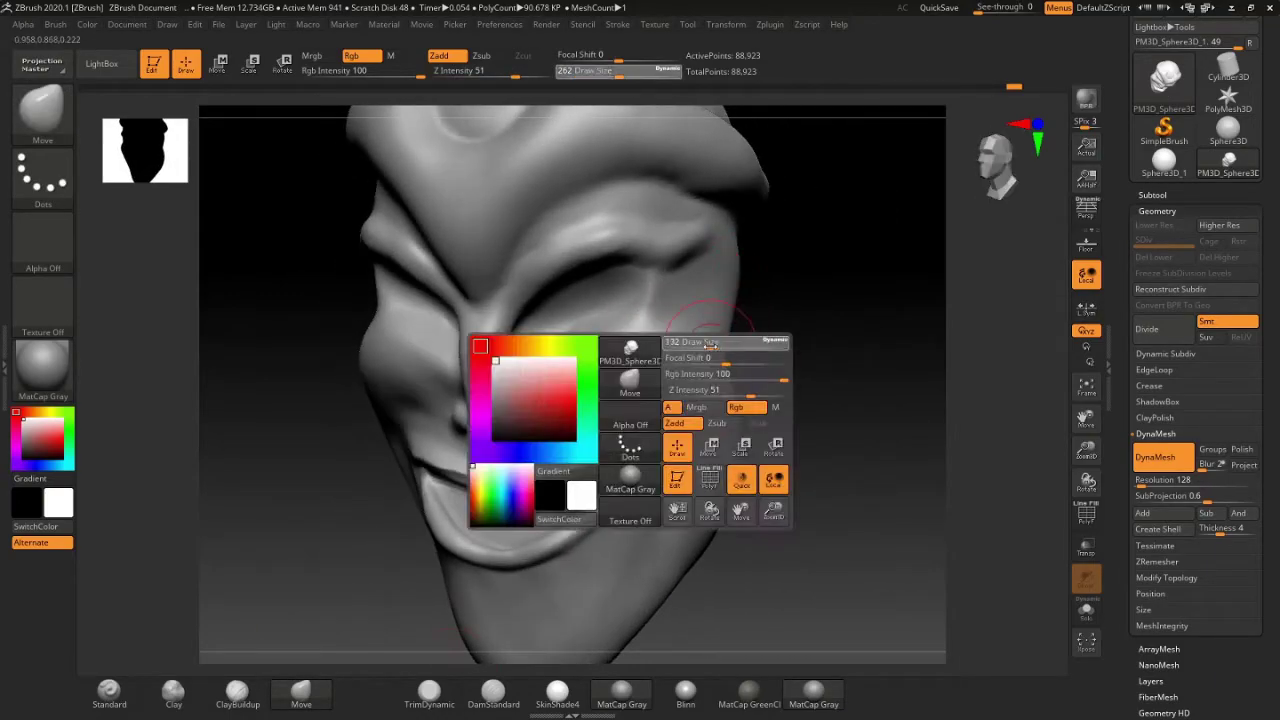
key(b)
key(c)
key(b)
mouse_move(710, 342)
right_down()
mouse_move(635, 296)
mouse_move(543, 337)
mouse_move(763, 329)
mouse_move(502, 388)
mouse_move(651, 343)
mouse_move(920, 434)
mouse_move(746, 385)
mouse_move(791, 363)
mouse_move(797, 320)
mouse_move(808, 331)
right_up()
key(space)
drag(808, 329, 782, 329)
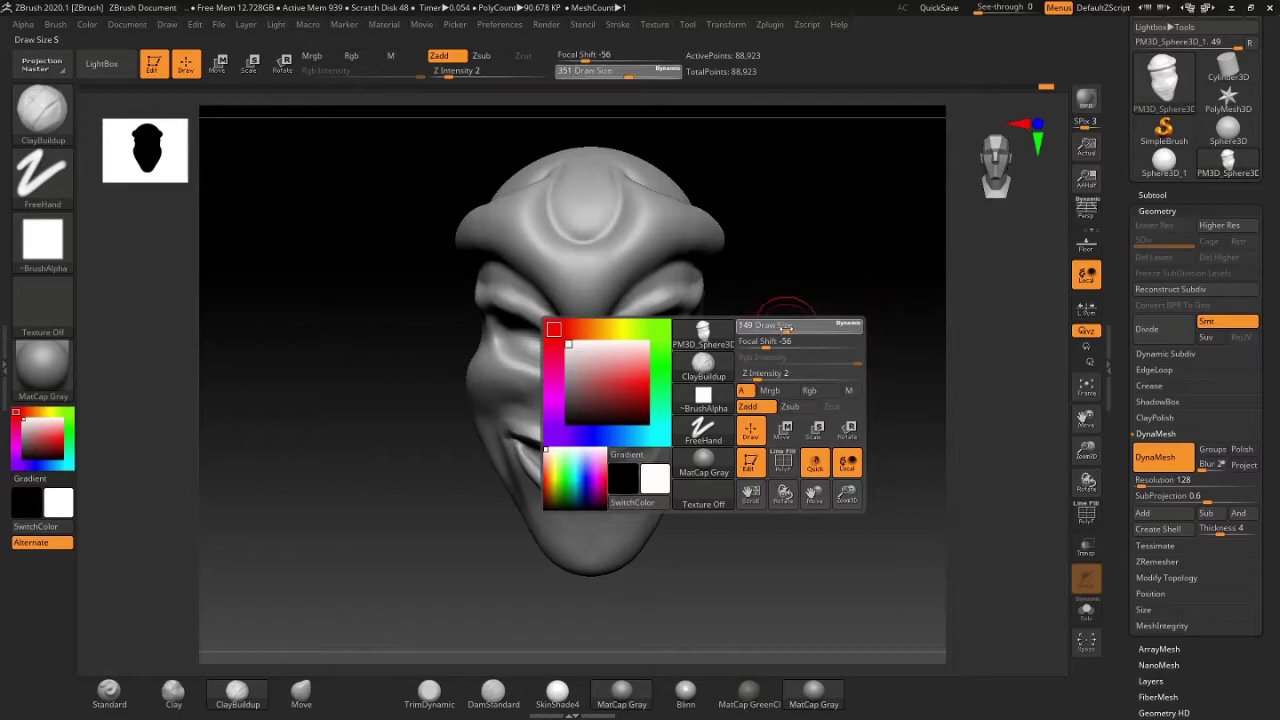
Step: Expand the Subtool list and orbit around the head to inspect the sculpt
click(1186, 194)
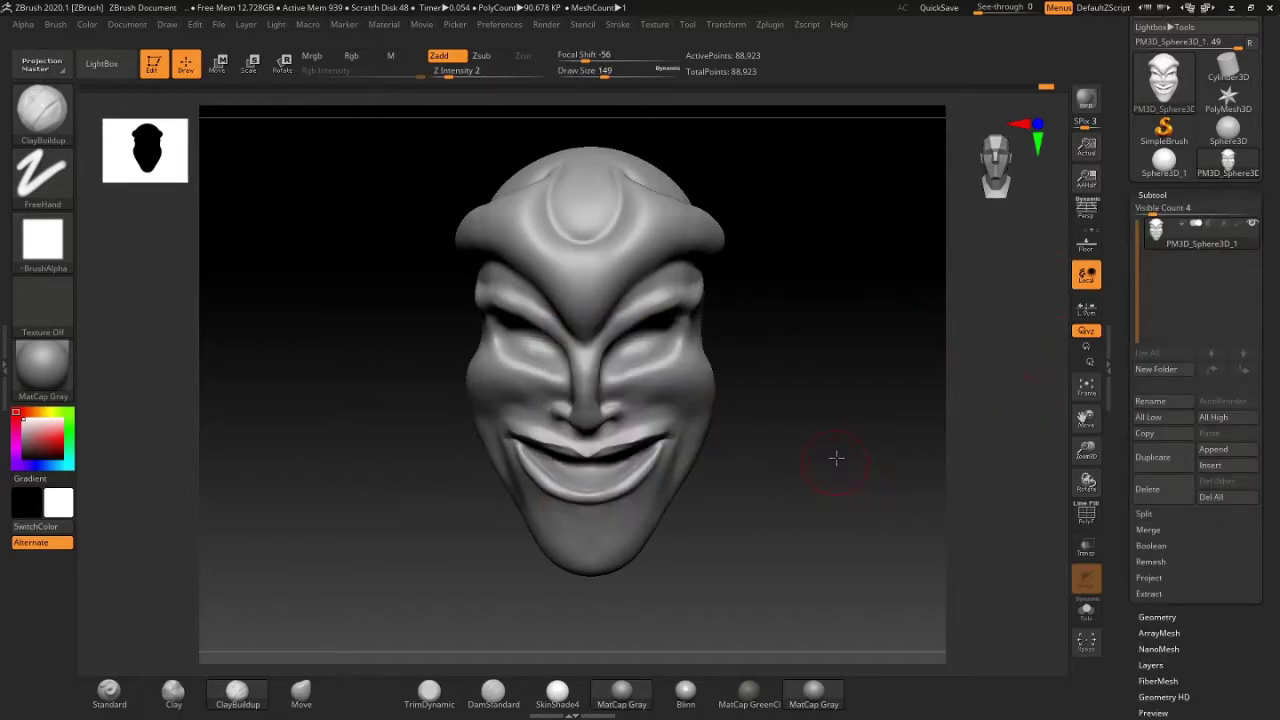
mouse_move(836, 458)
right_down()
mouse_move(871, 449)
mouse_move(810, 459)
right_up()
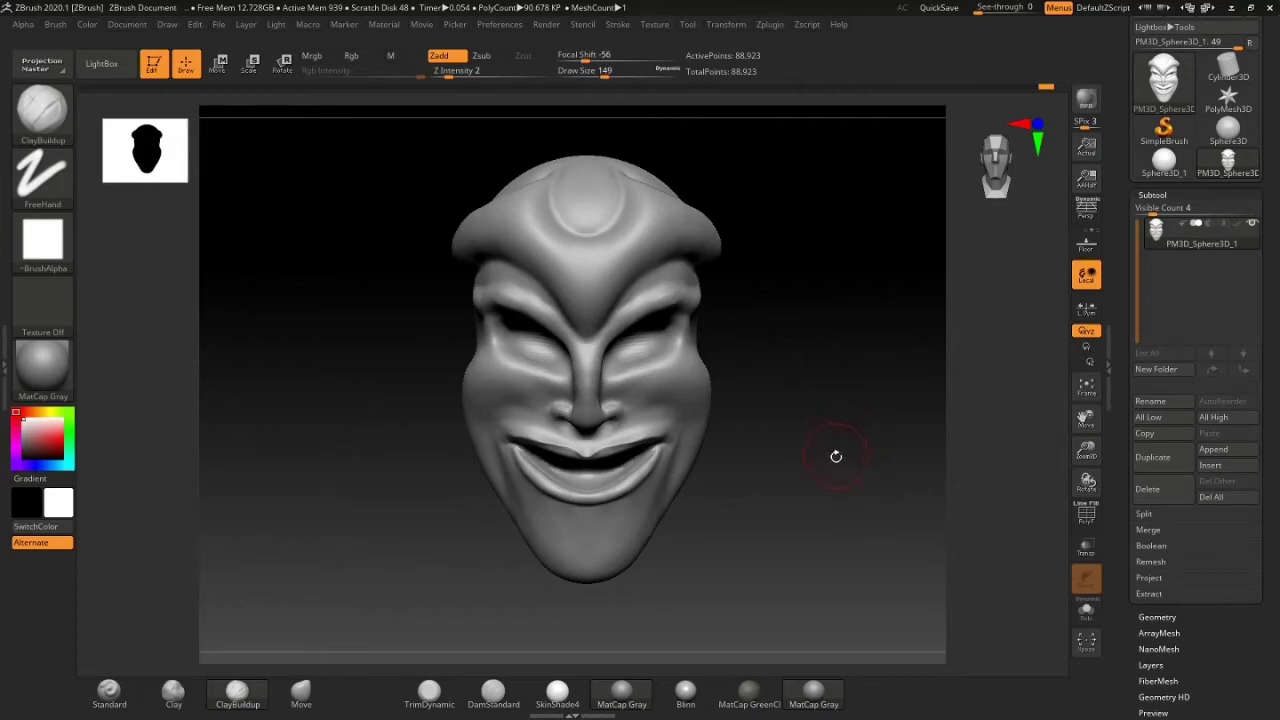
mouse_move(822, 461)
right_down()
mouse_move(851, 466)
mouse_move(808, 451)
mouse_move(814, 471)
mouse_move(864, 394)
mouse_move(820, 414)
right_up()
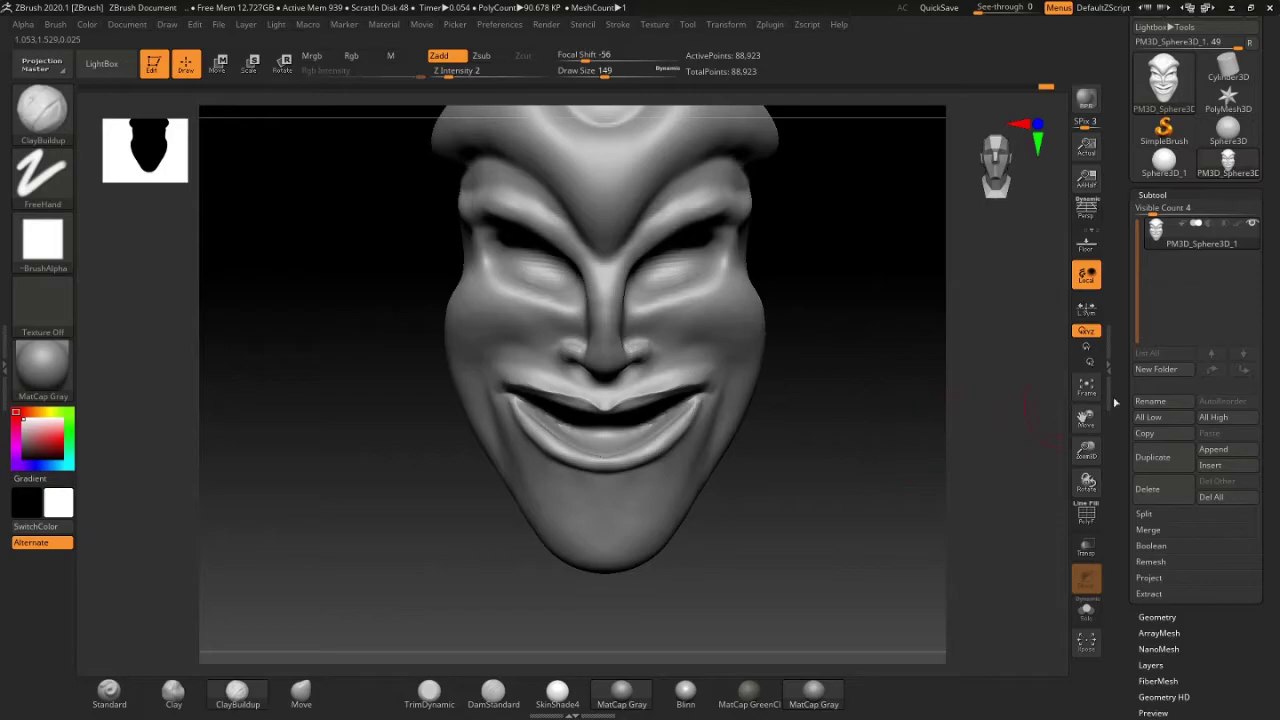
right_drag(821, 463, 829, 506)
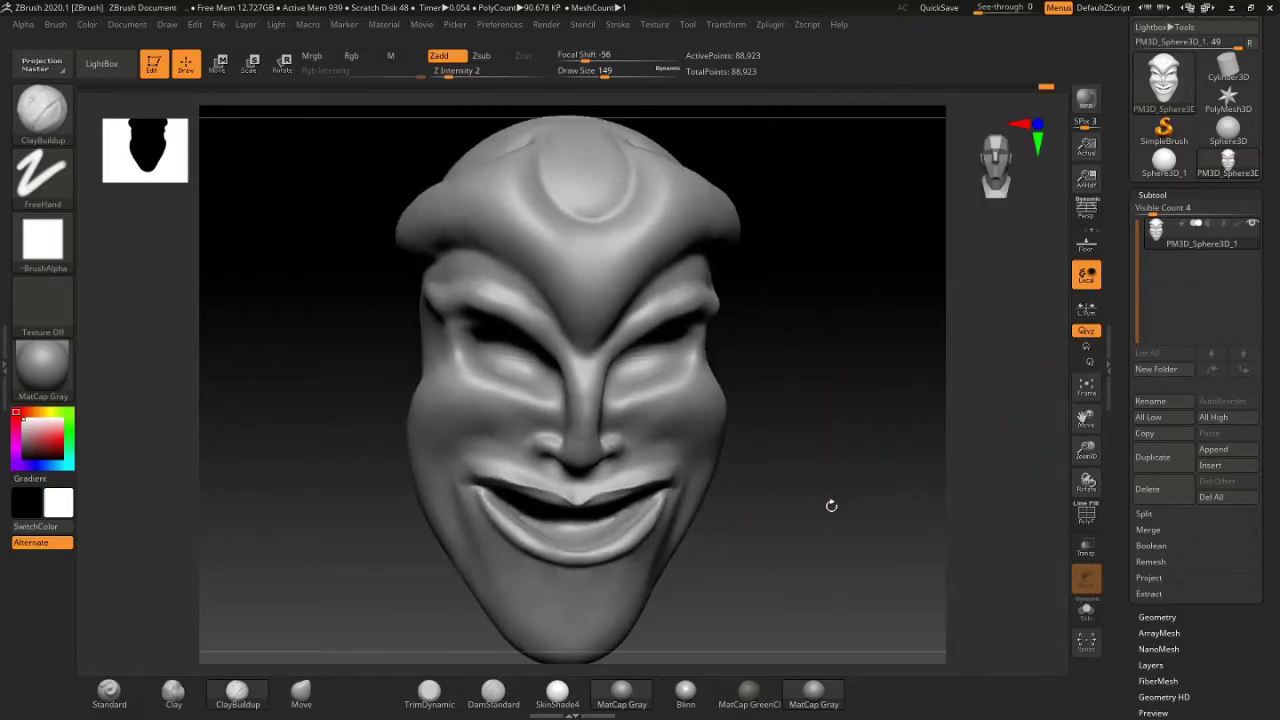
click(1188, 195)
click(1188, 196)
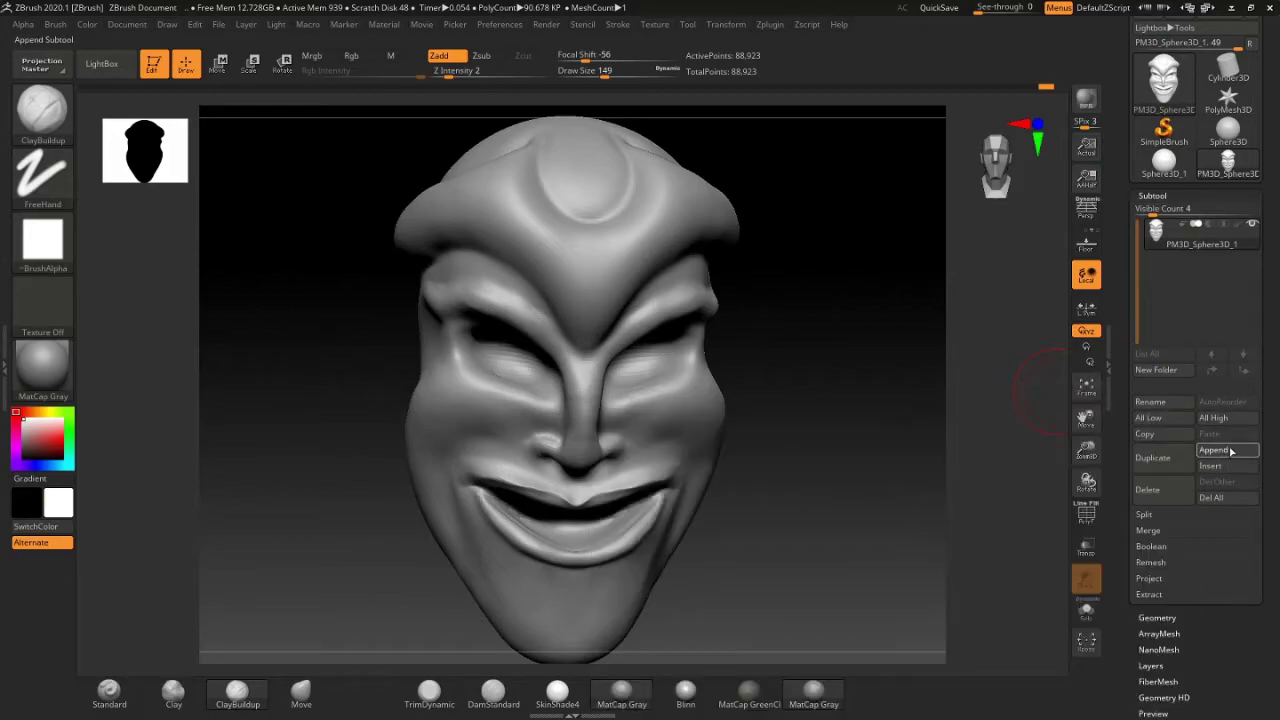
Step: Append a Sphere3D to the head and select the new PM3D_Sphere3D_2 subtool
click(1231, 452)
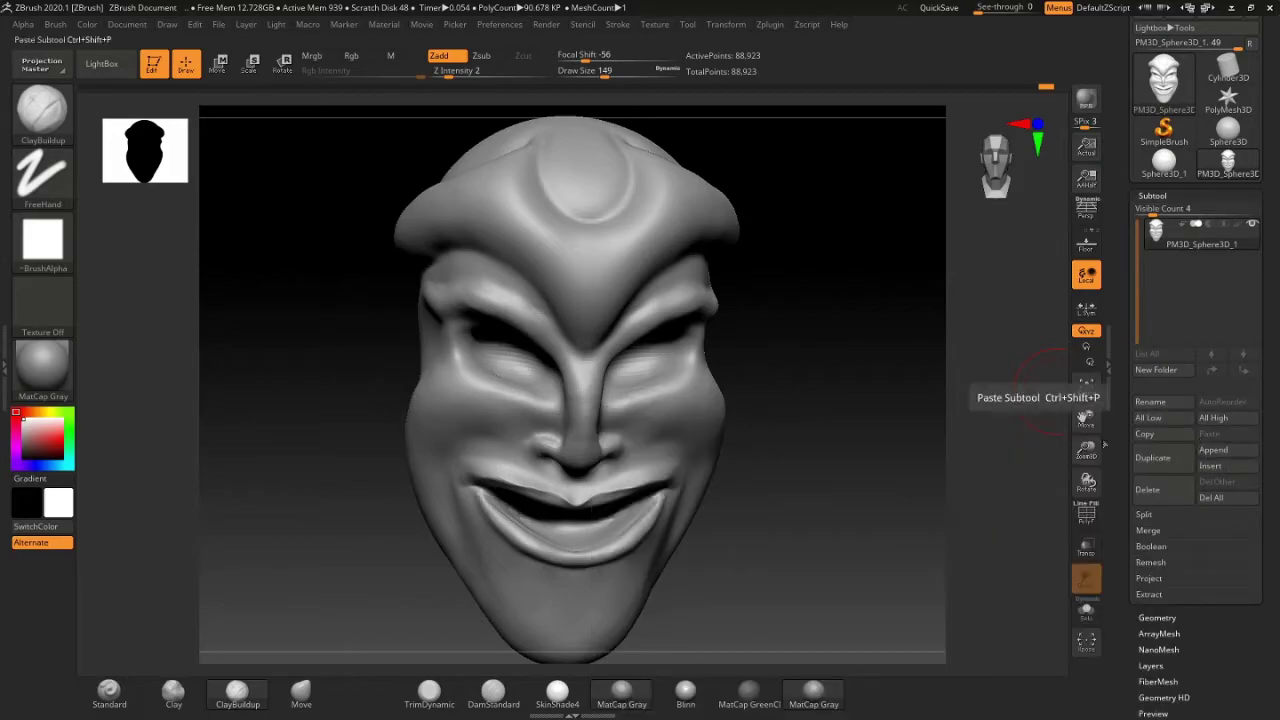
click(1213, 451)
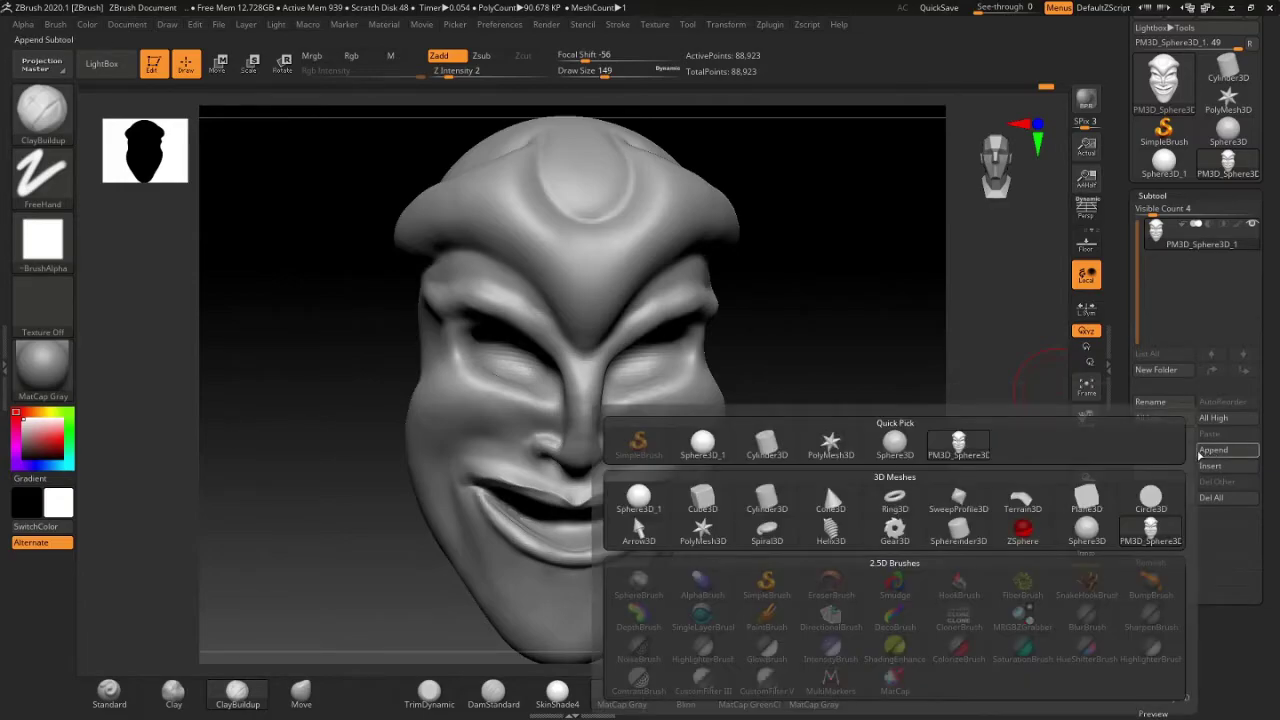
click(1210, 451)
click(1212, 452)
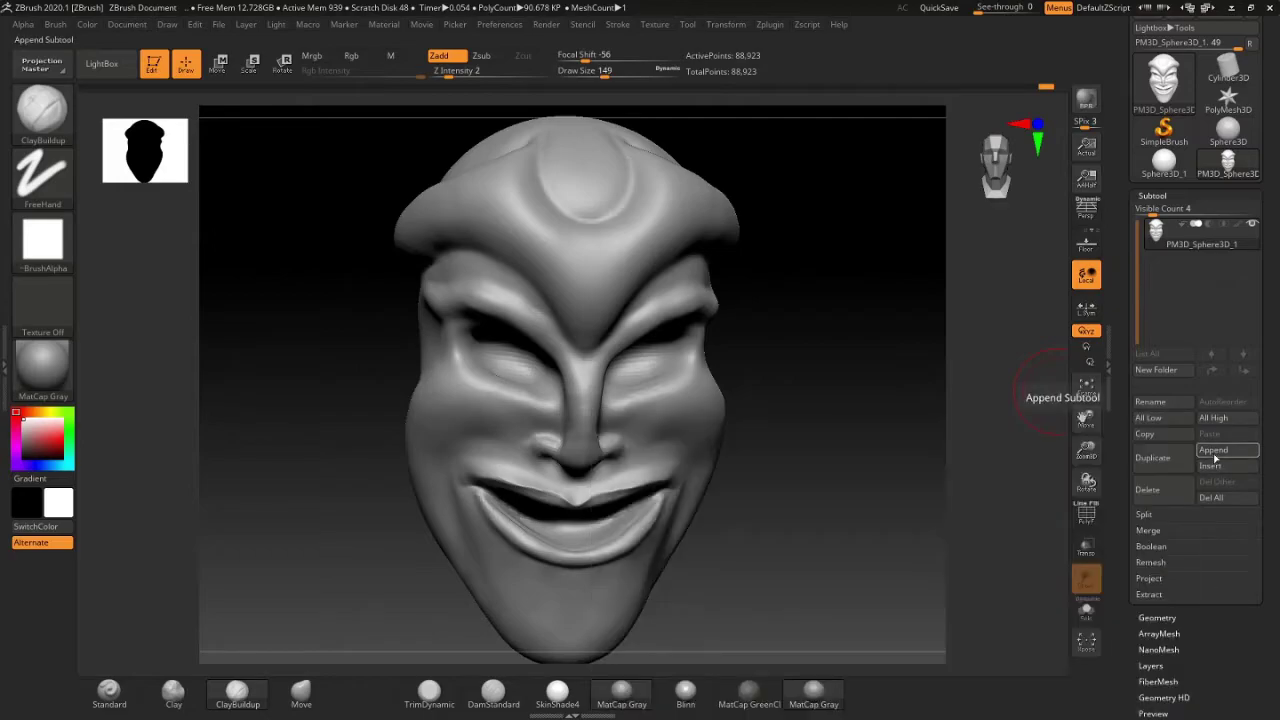
click(1213, 451)
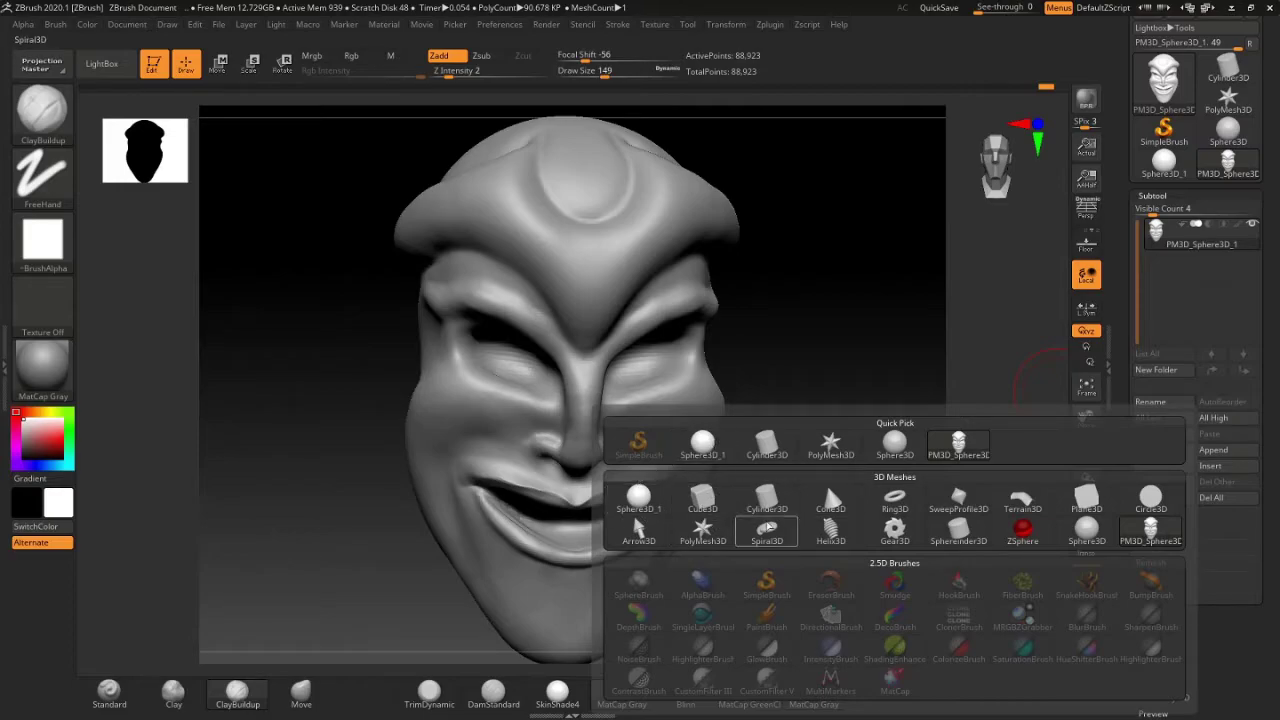
click(641, 506)
drag(838, 409, 808, 392)
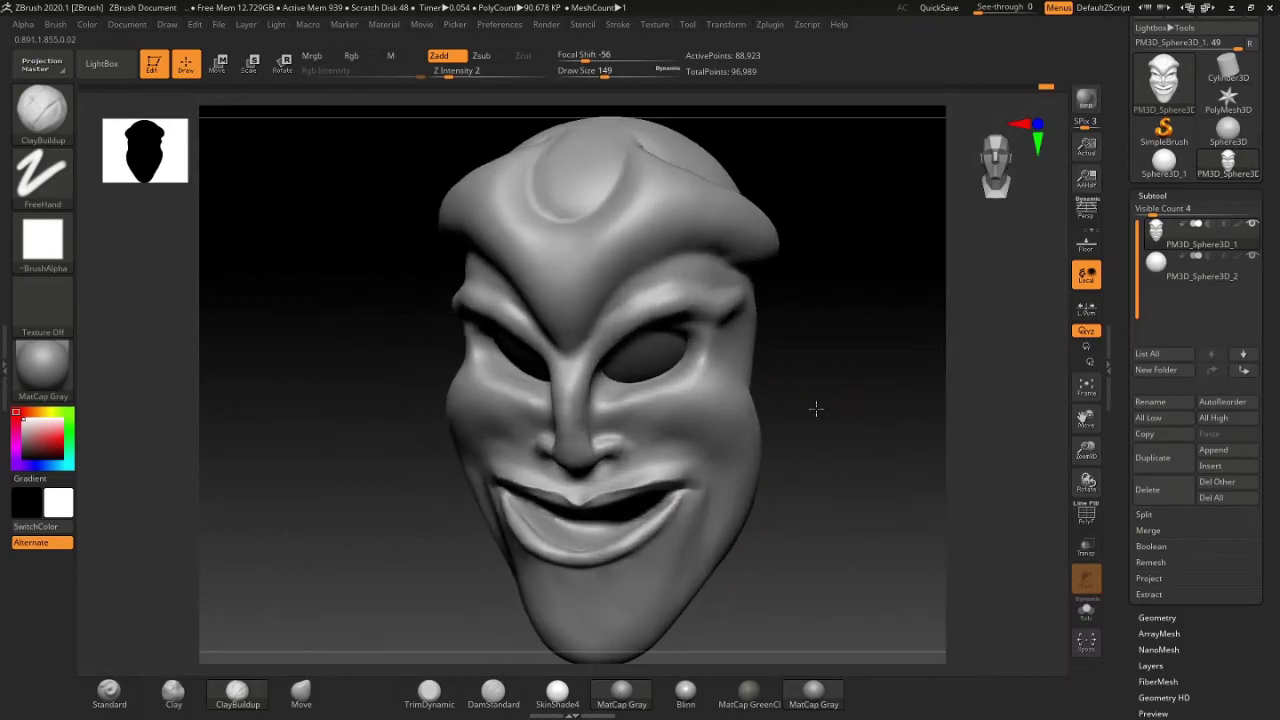
click(1156, 264)
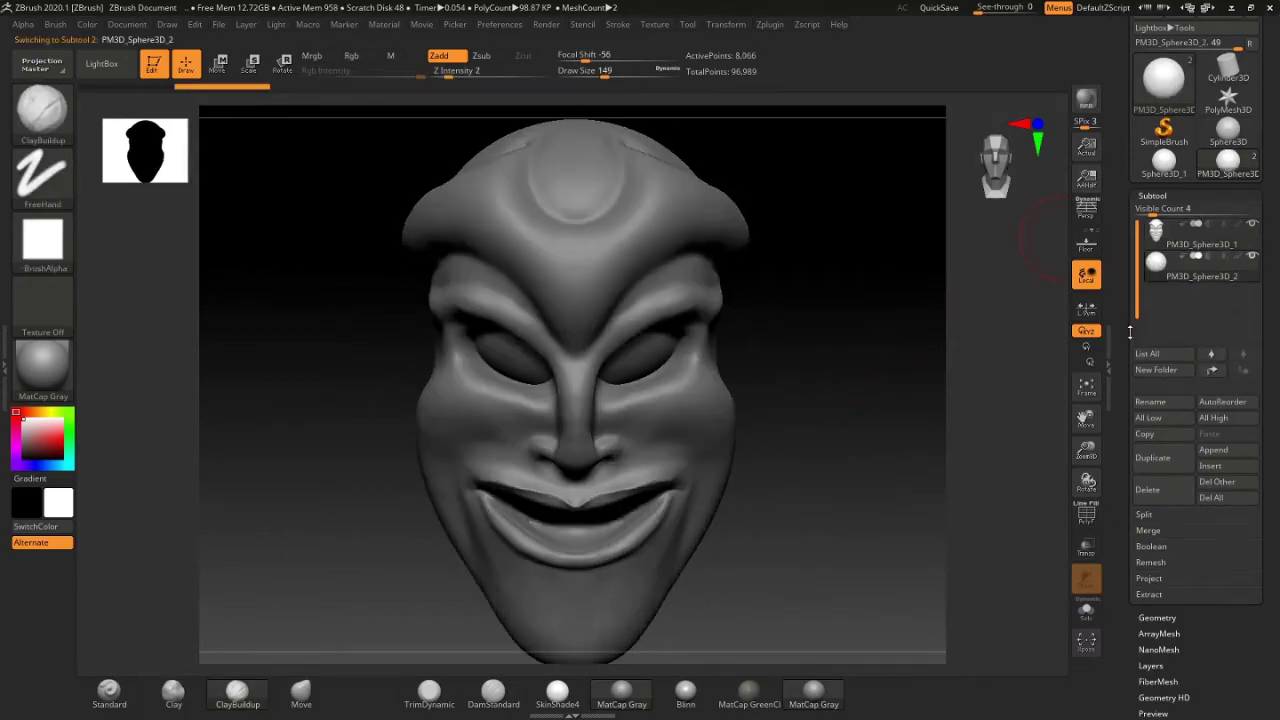
Step: With the Move gizmo, shrink the sphere to eyeball size and bring it toward the eye socket
click(218, 62)
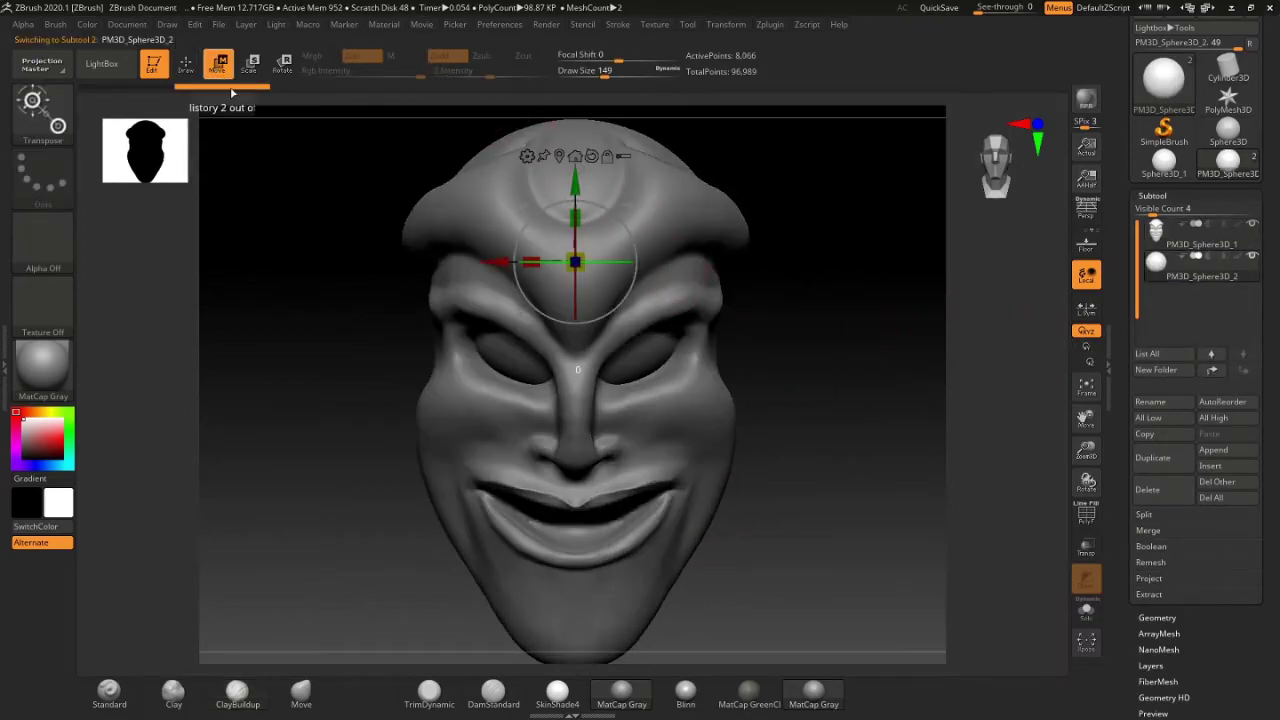
mouse_move(485, 263)
mouse_down()
mouse_move(586, 311)
mouse_move(418, 316)
mouse_move(674, 289)
mouse_up()
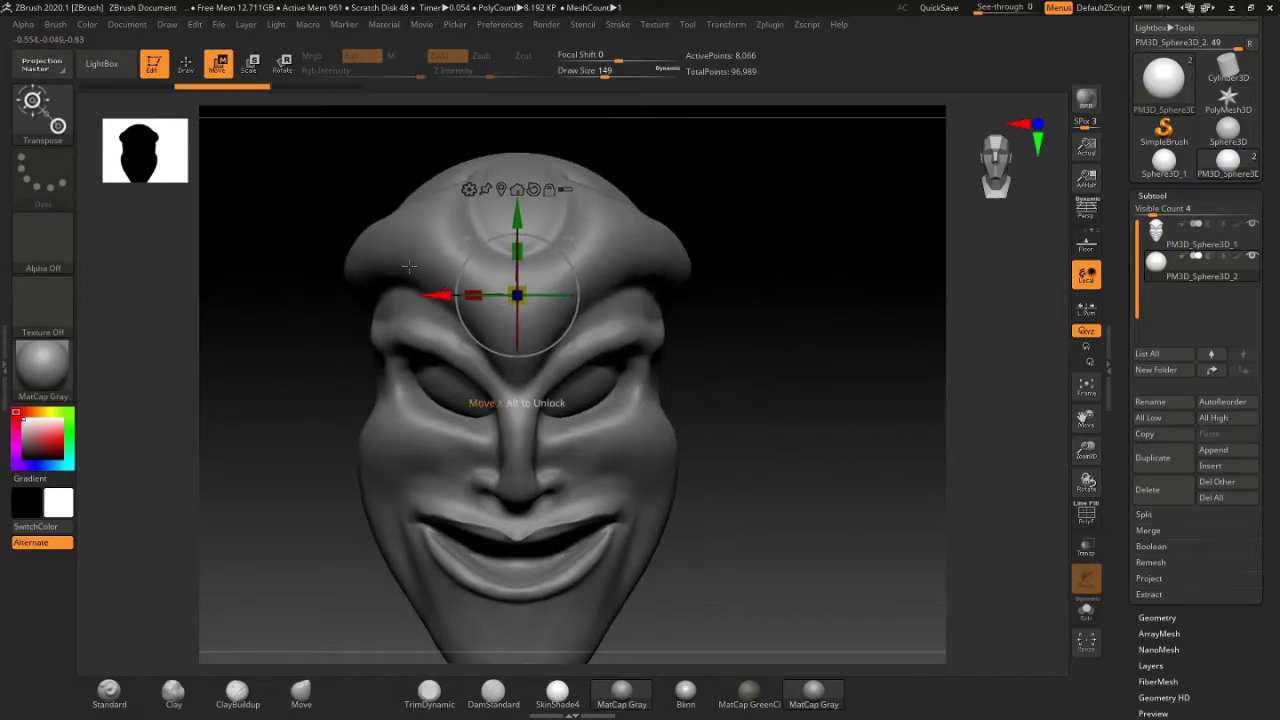
mouse_move(437, 294)
mouse_down()
mouse_move(393, 340)
mouse_move(590, 370)
mouse_up()
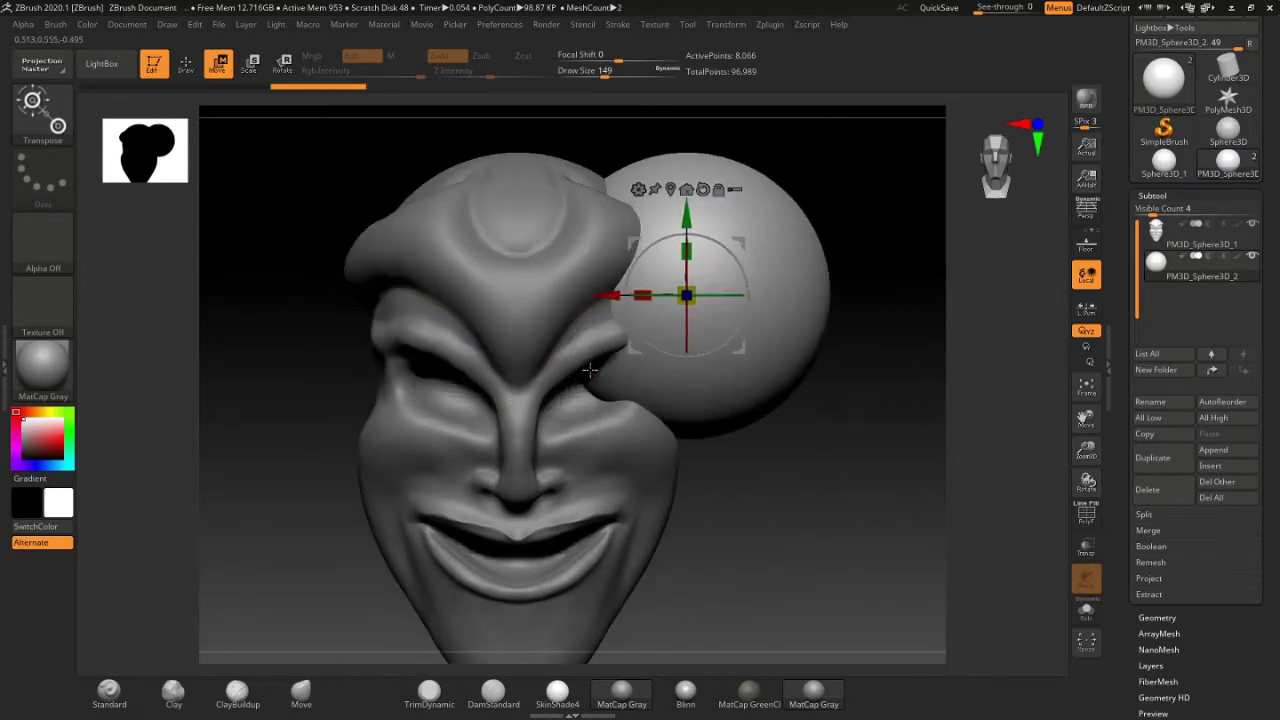
drag(686, 228, 688, 352)
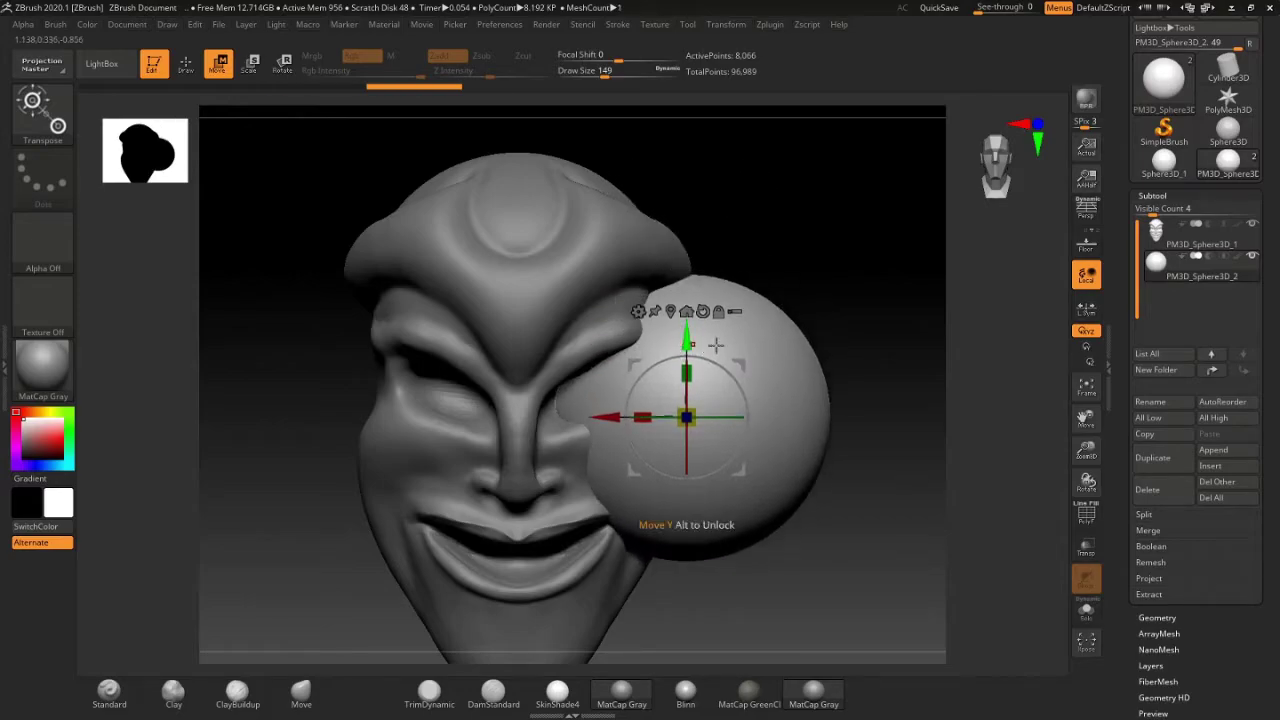
drag(690, 422, 590, 378)
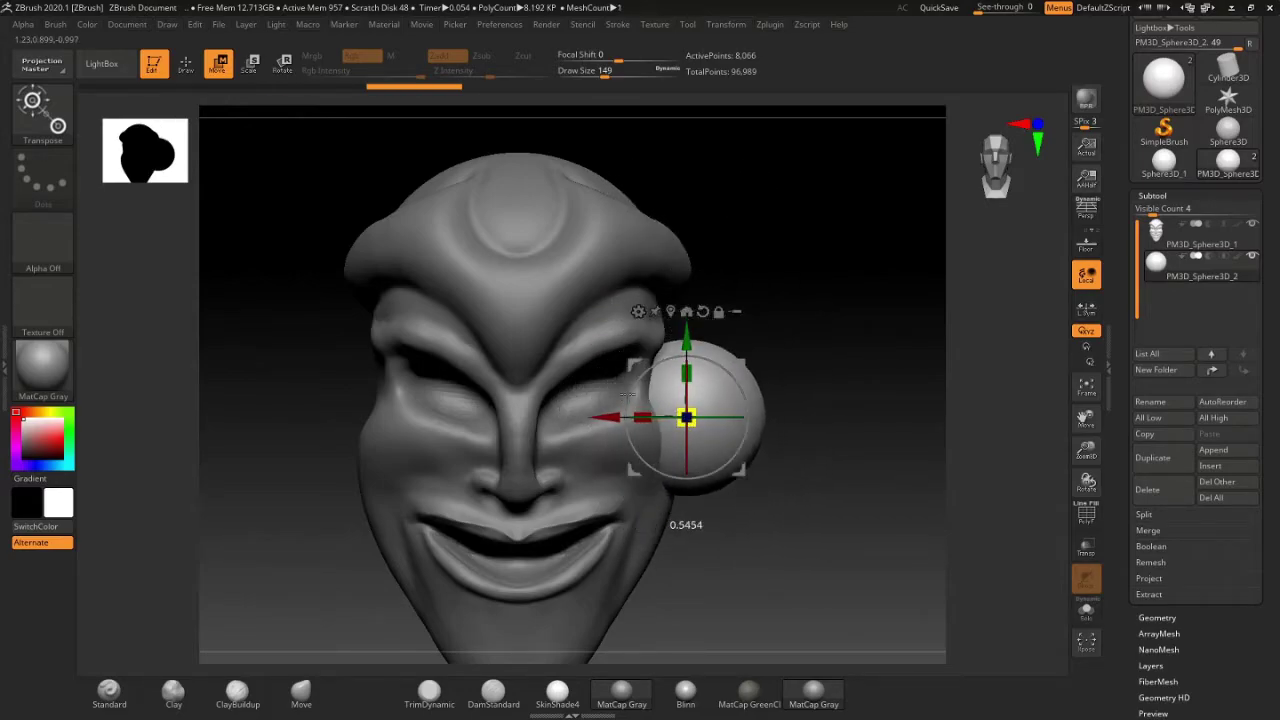
drag(840, 389, 757, 405)
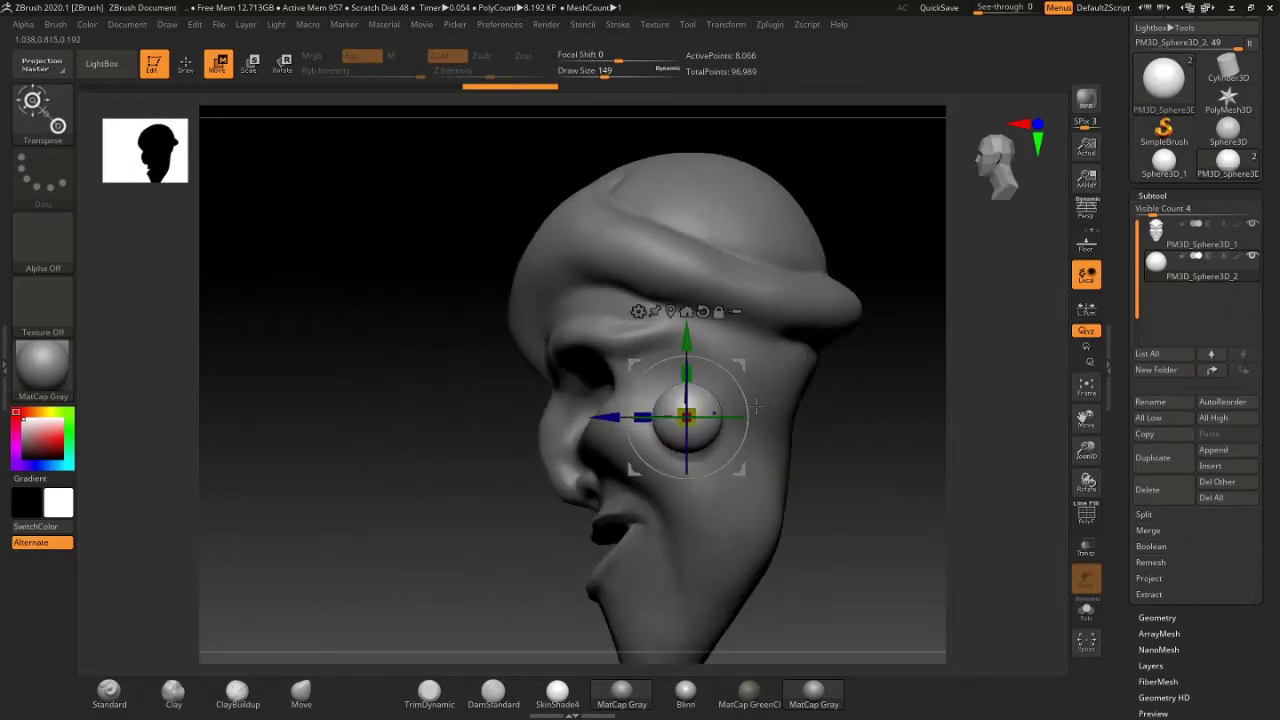
drag(594, 413, 532, 414)
drag(626, 350, 633, 306)
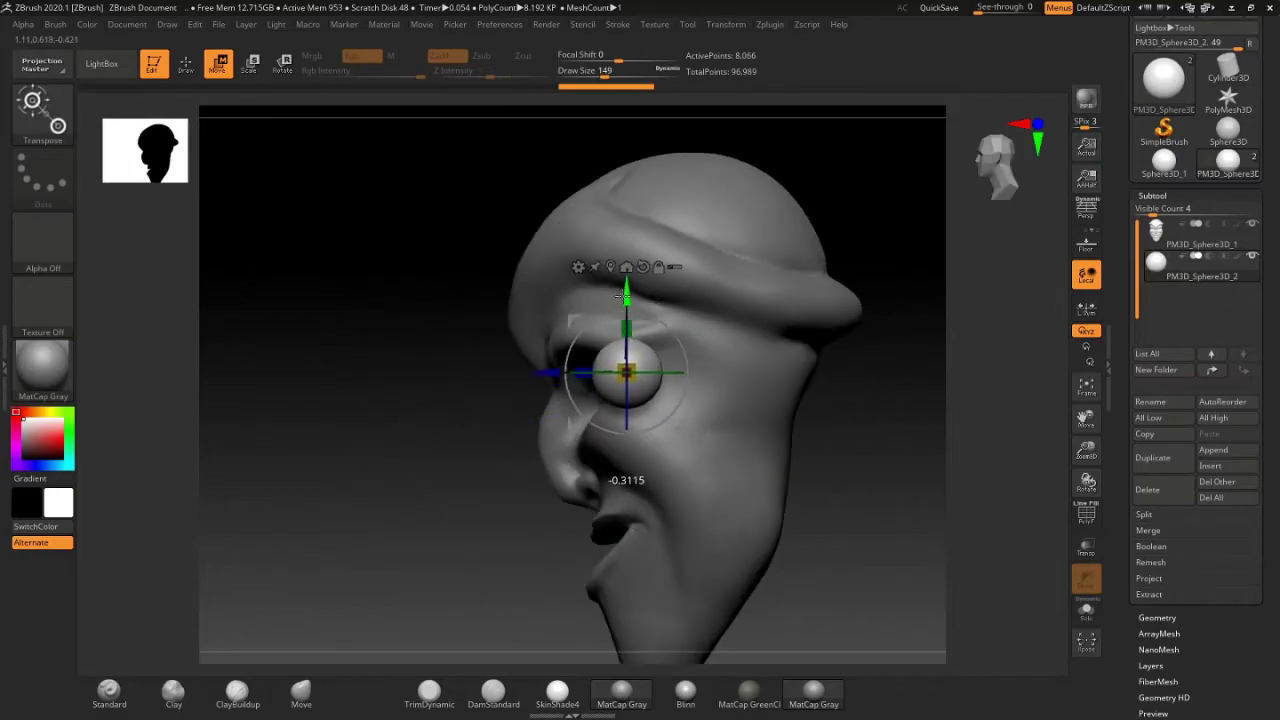
Step: Seat the eyeball in the socket, fine-tuning its depth and position from front and side views
drag(760, 400, 896, 396)
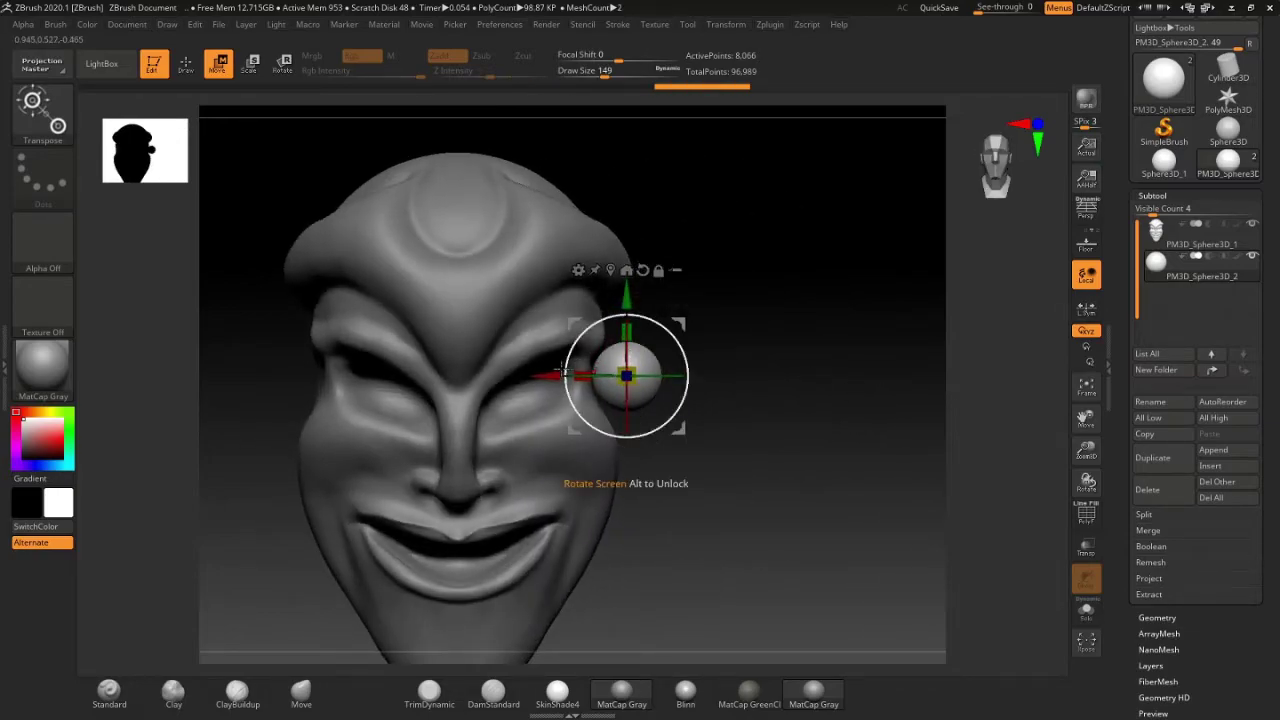
drag(564, 373, 445, 376)
drag(505, 298, 506, 323)
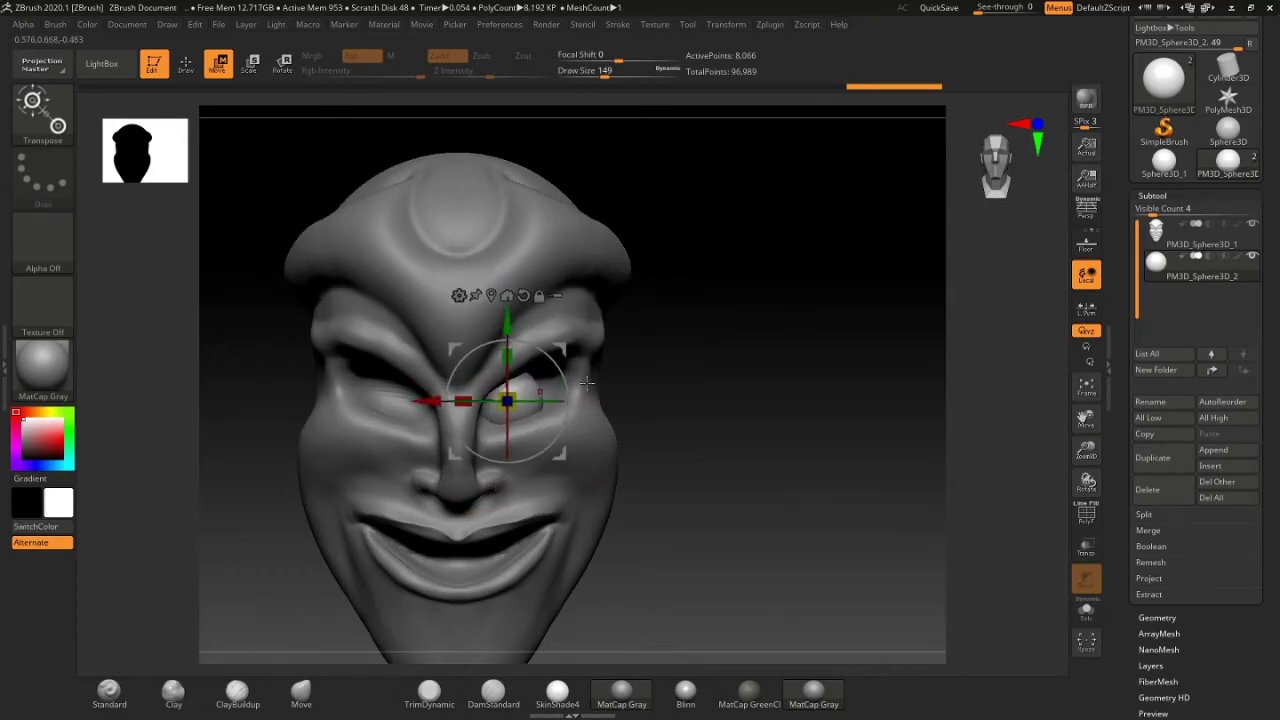
drag(445, 402, 465, 402)
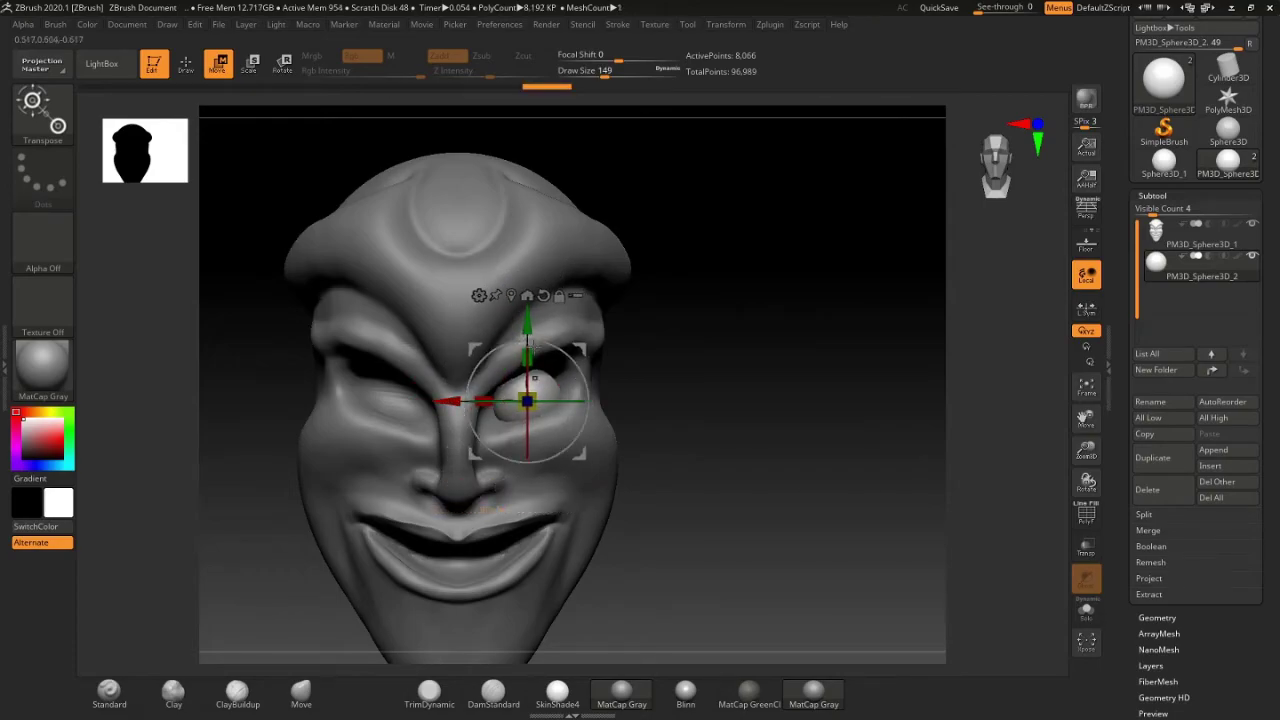
drag(527, 326, 525, 317)
drag(774, 358, 698, 355)
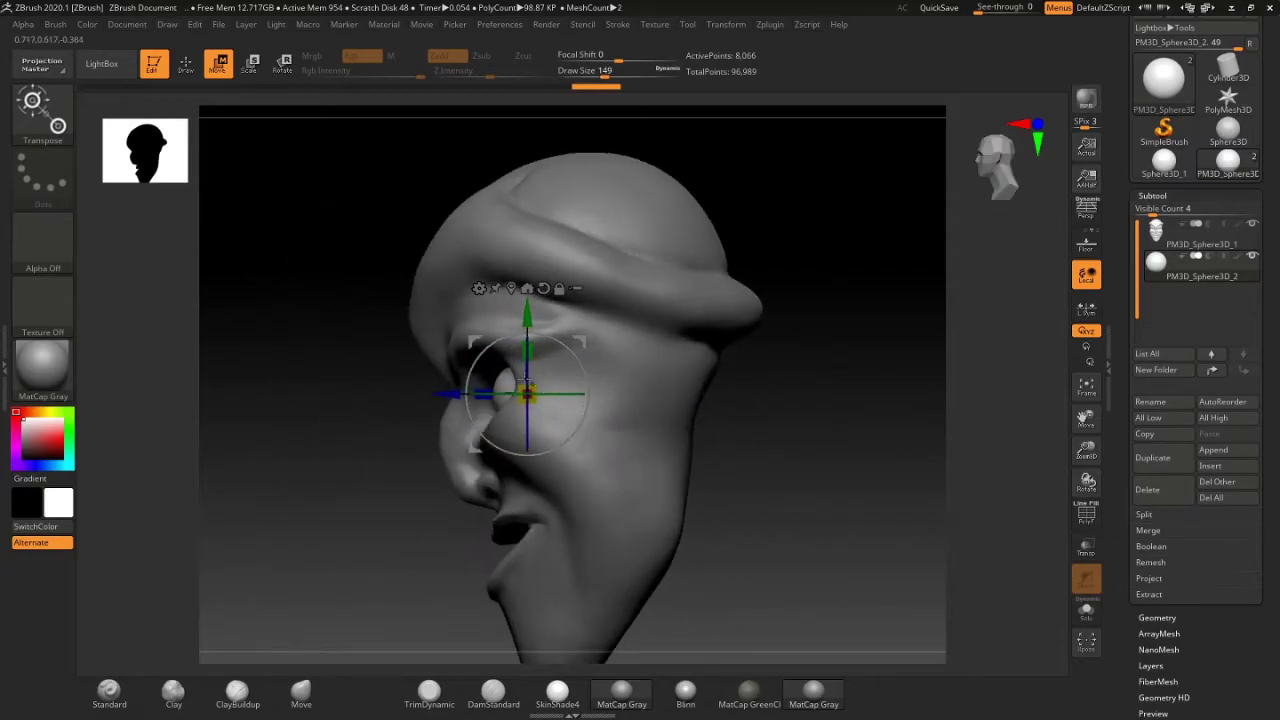
drag(479, 391, 440, 393)
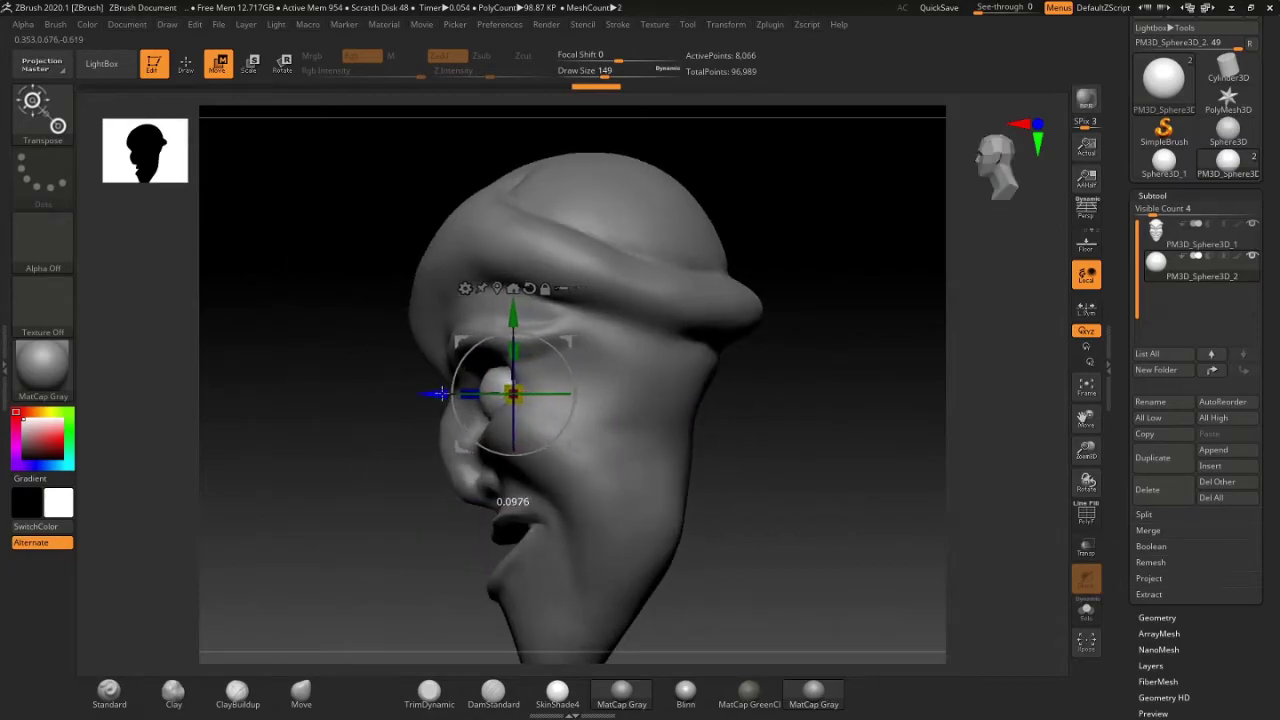
mouse_move(757, 325)
mouse_down()
mouse_move(817, 340)
mouse_move(729, 300)
mouse_move(774, 301)
mouse_move(807, 253)
mouse_up()
mouse_move(853, 372)
mouse_down()
mouse_move(834, 377)
mouse_move(900, 404)
mouse_up()
drag(596, 317, 586, 317)
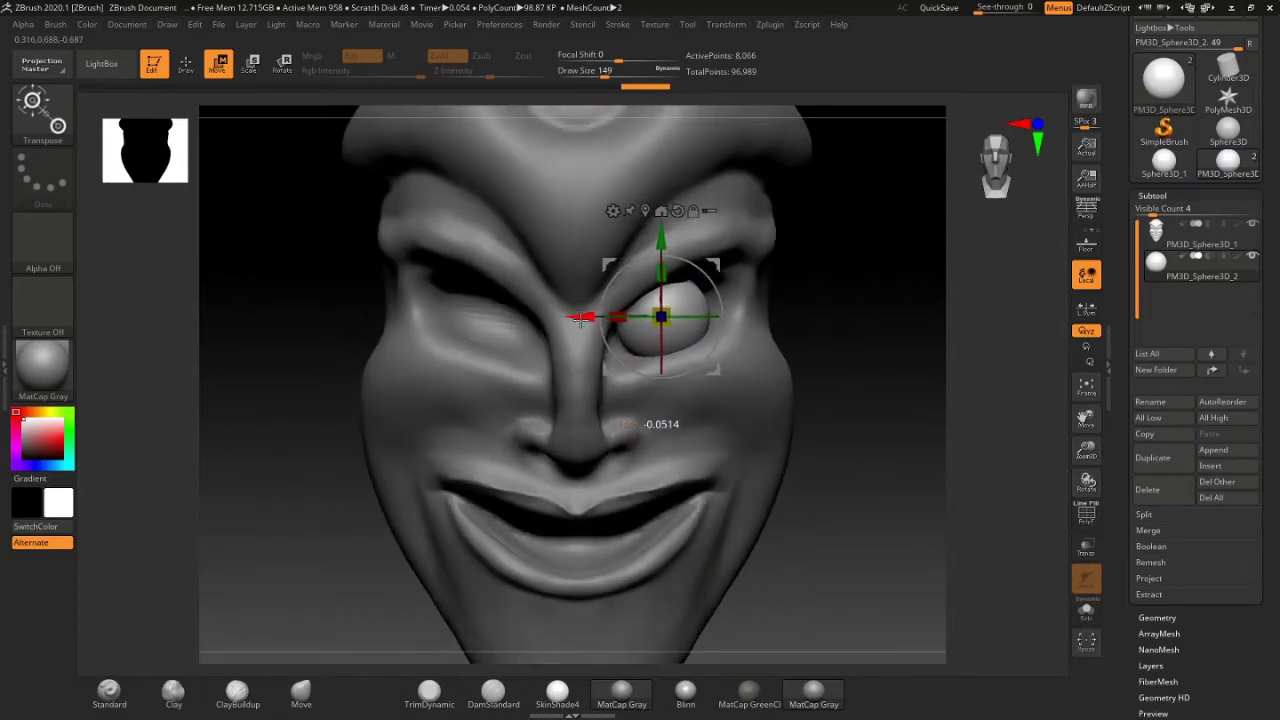
drag(864, 436, 890, 435)
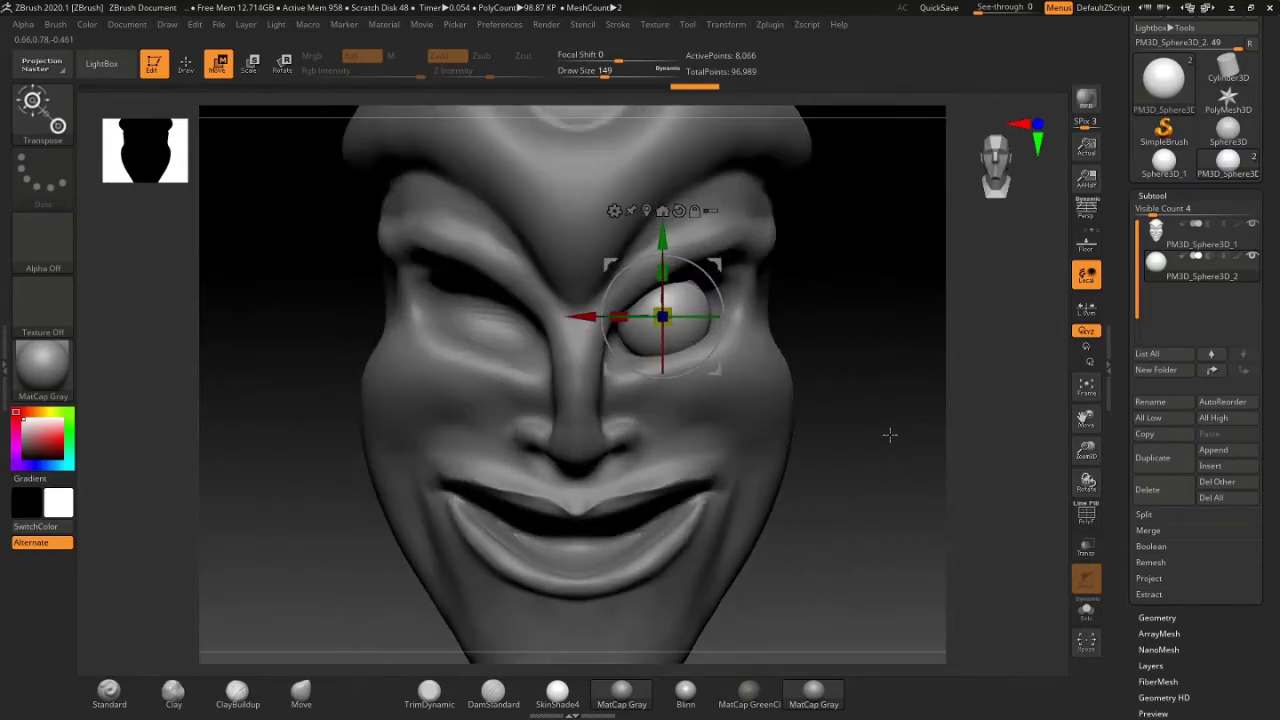
Step: Apply Mirror And Weld to copy the eyeball into the other socket, then select the head subtool
click(1233, 617)
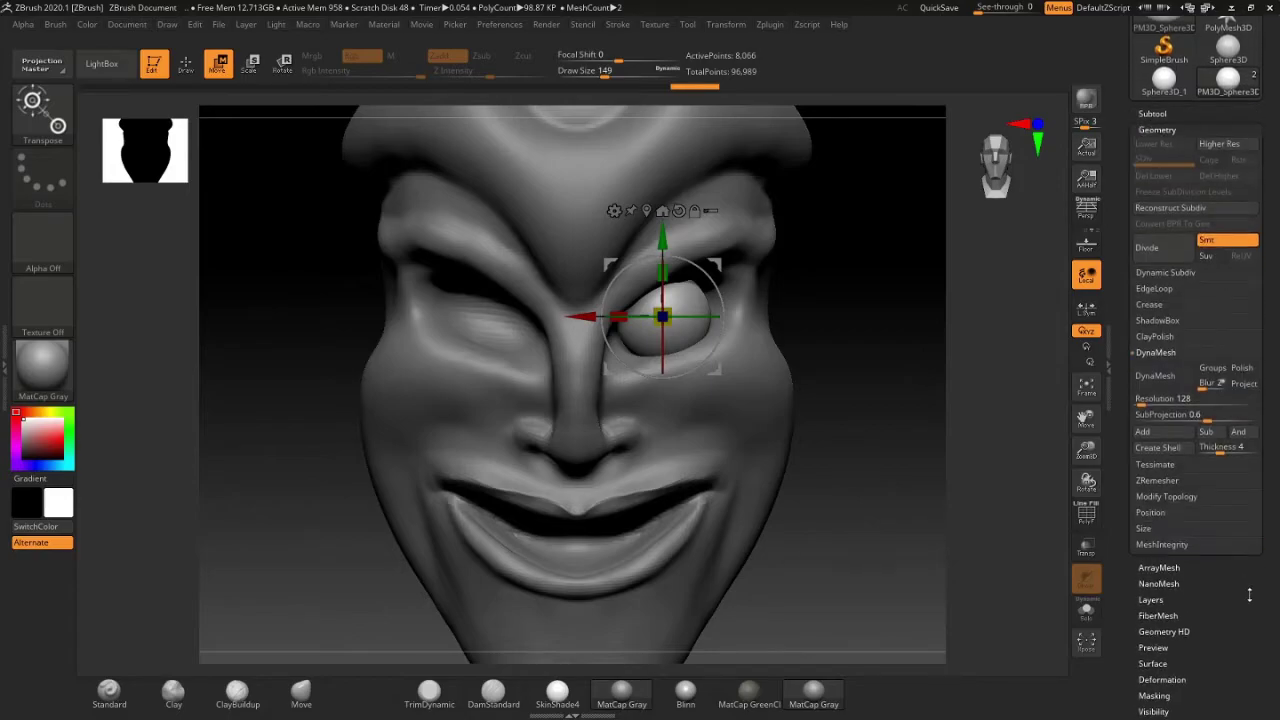
click(1166, 496)
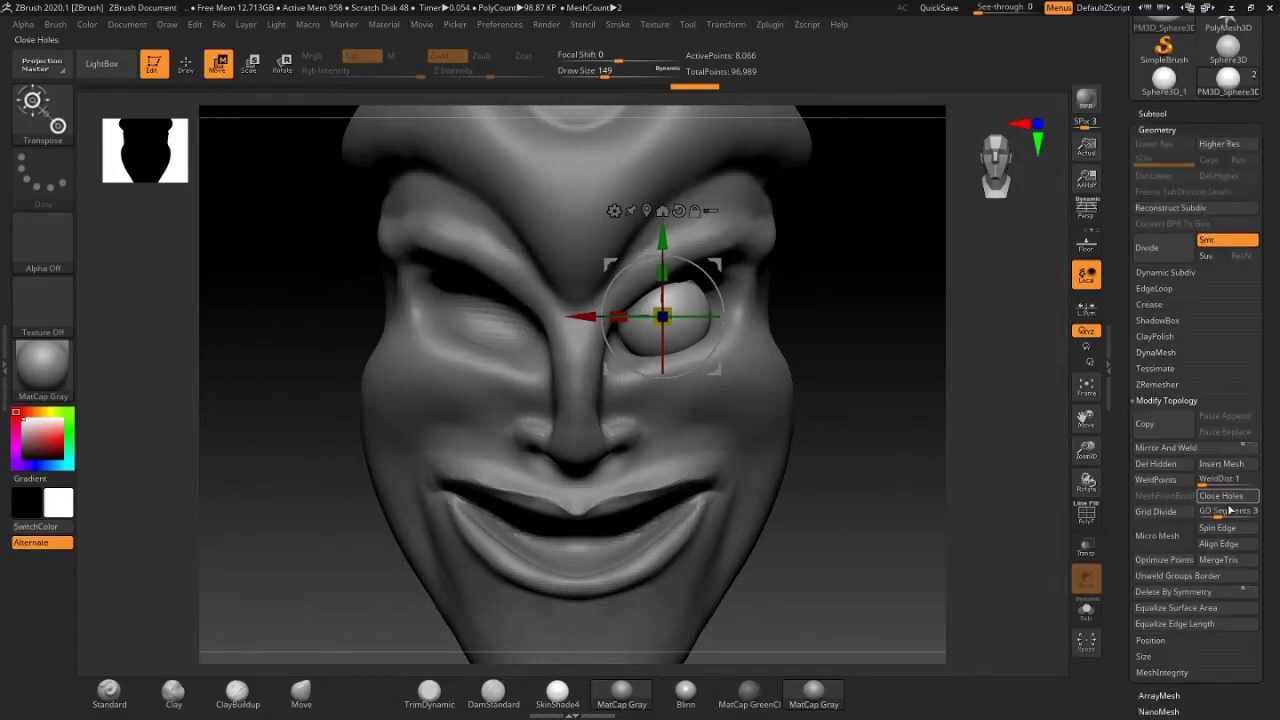
scroll(1273, 491, down, 1)
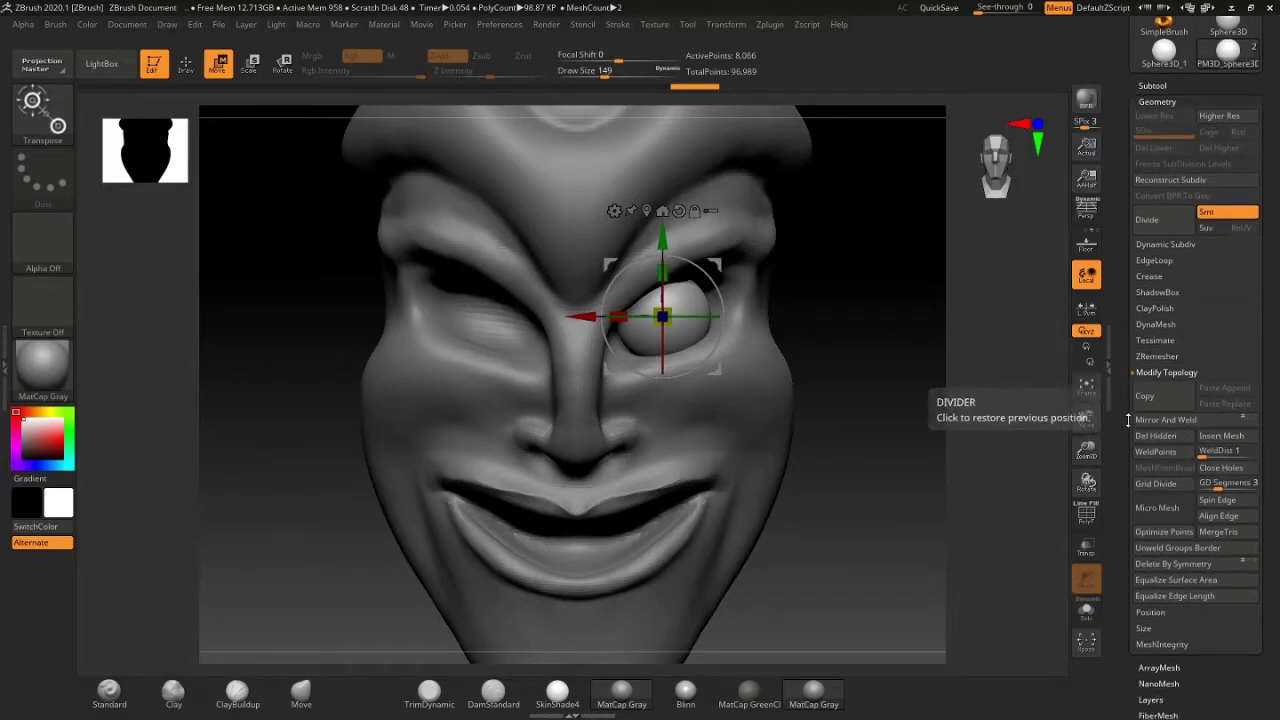
click(1200, 421)
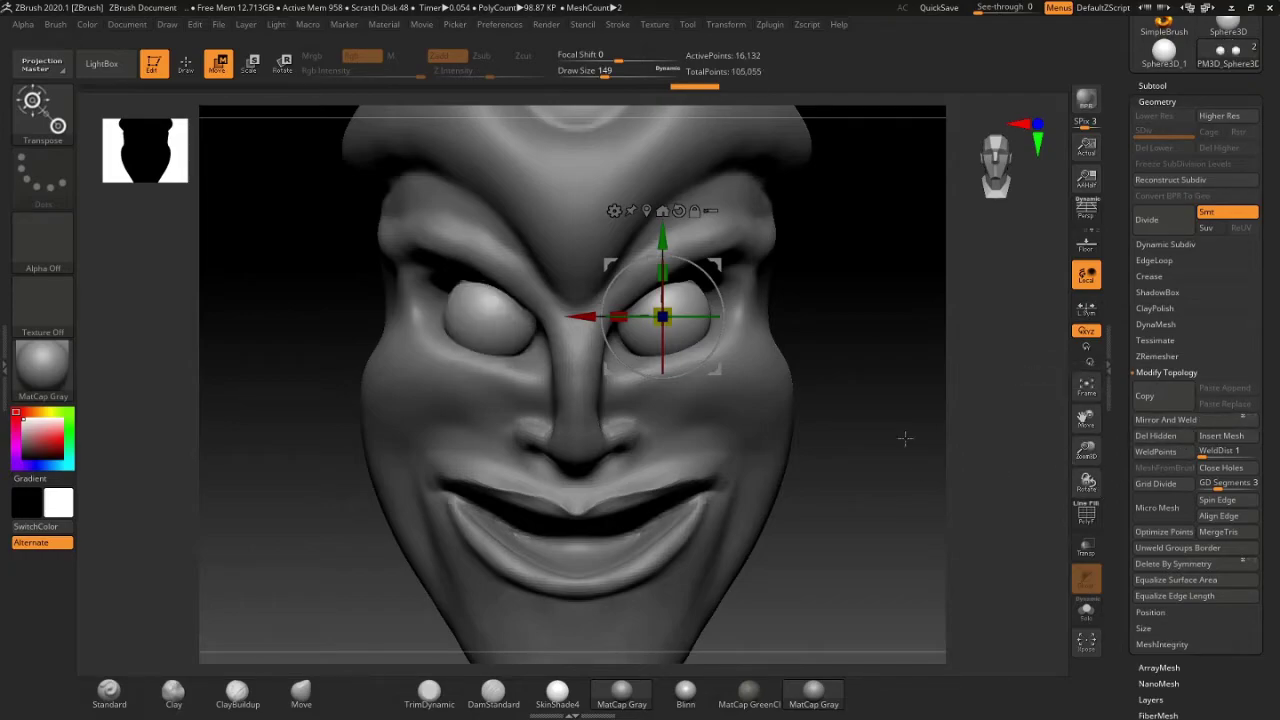
shift+drag(818, 374, 856, 360)
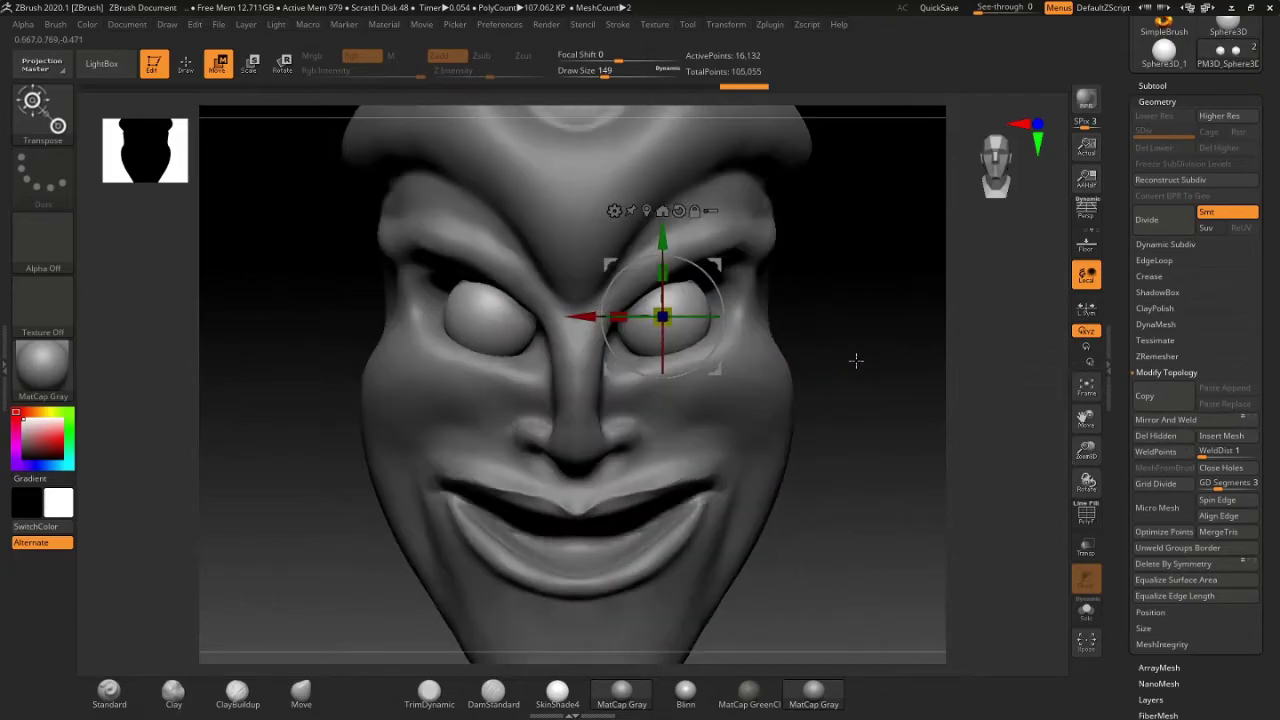
click(1219, 85)
click(1157, 130)
Step: Undo the accidental move of the head and switch from Move to Draw mode
shift+drag(857, 400, 891, 381)
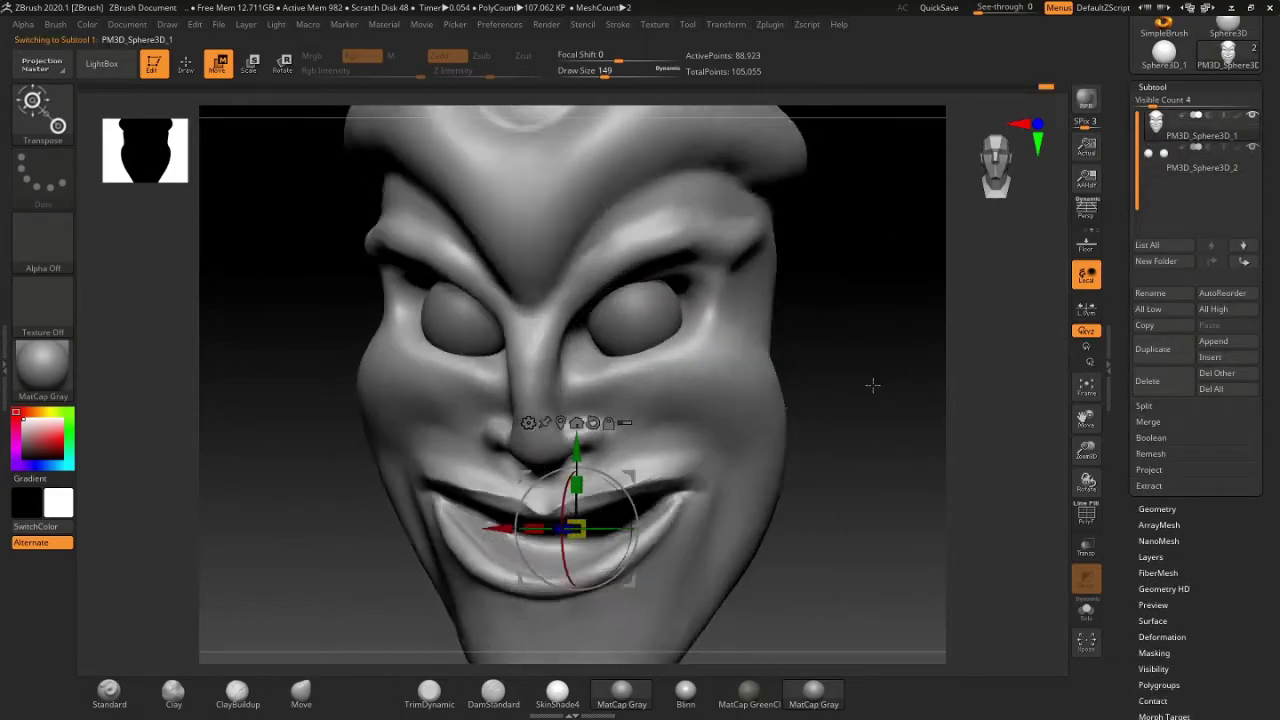
key(ctrl+z)
key(ctrl+z)
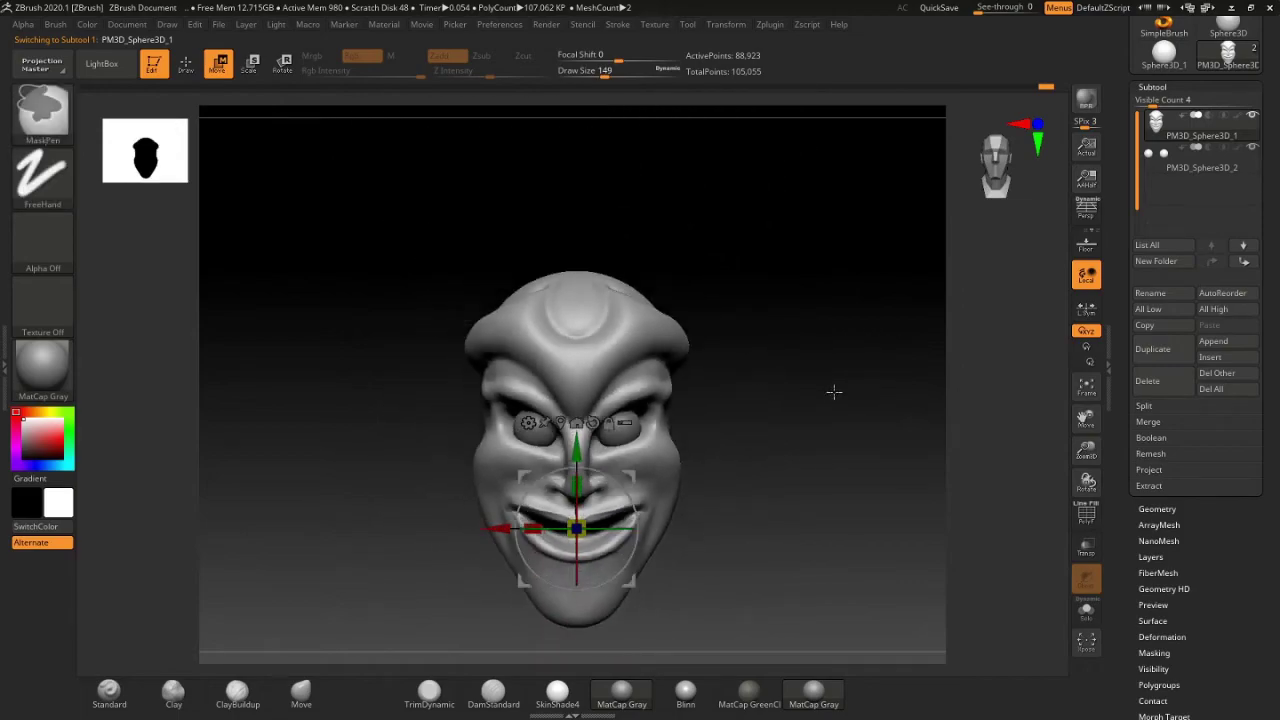
key(ctrl+z)
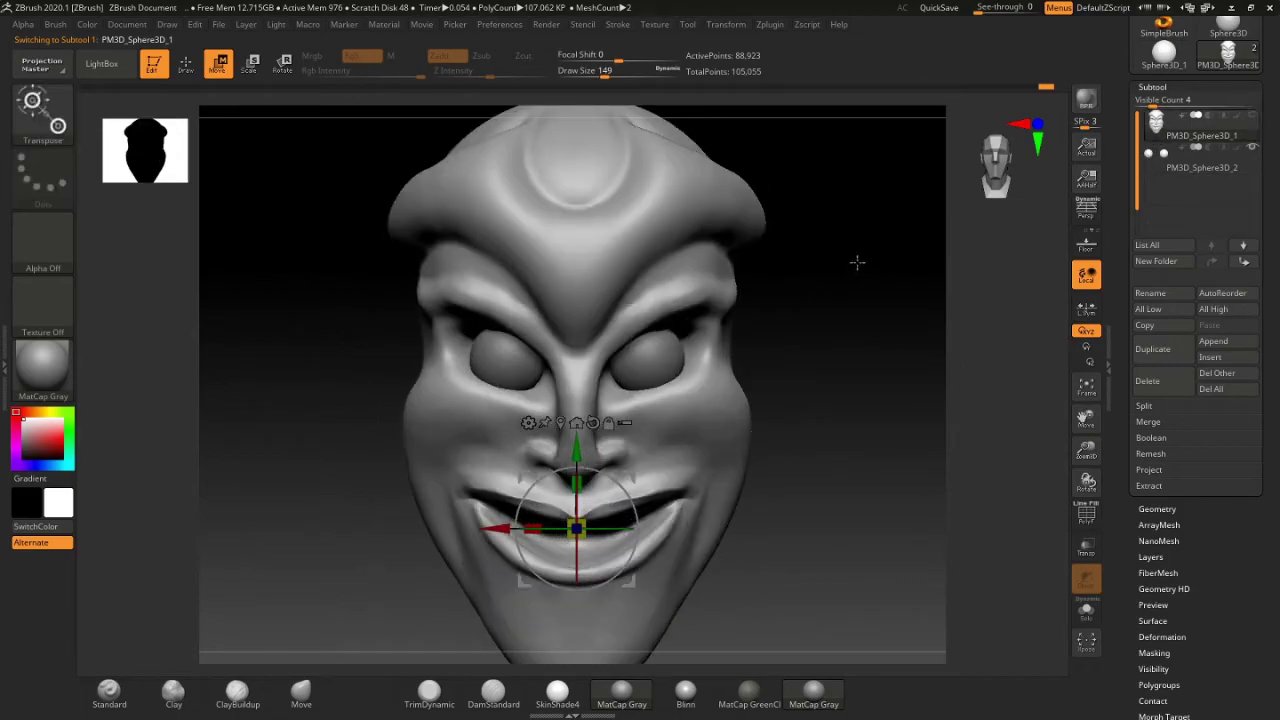
drag(1268, 122, 1256, 114)
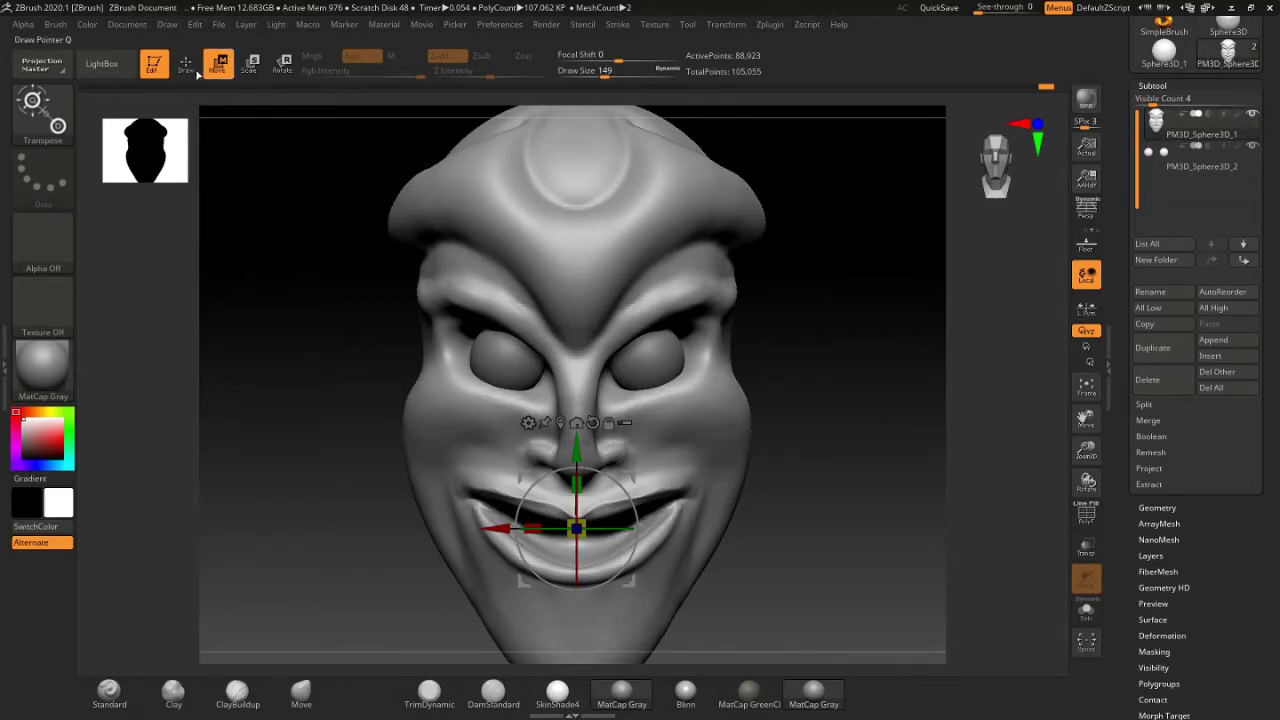
click(196, 72)
Step: Shrink the ClayBuildup brush to Draw Size about 46 and frame the face for eyelid sculpting
ctrl+right_drag(664, 348, 775, 360)
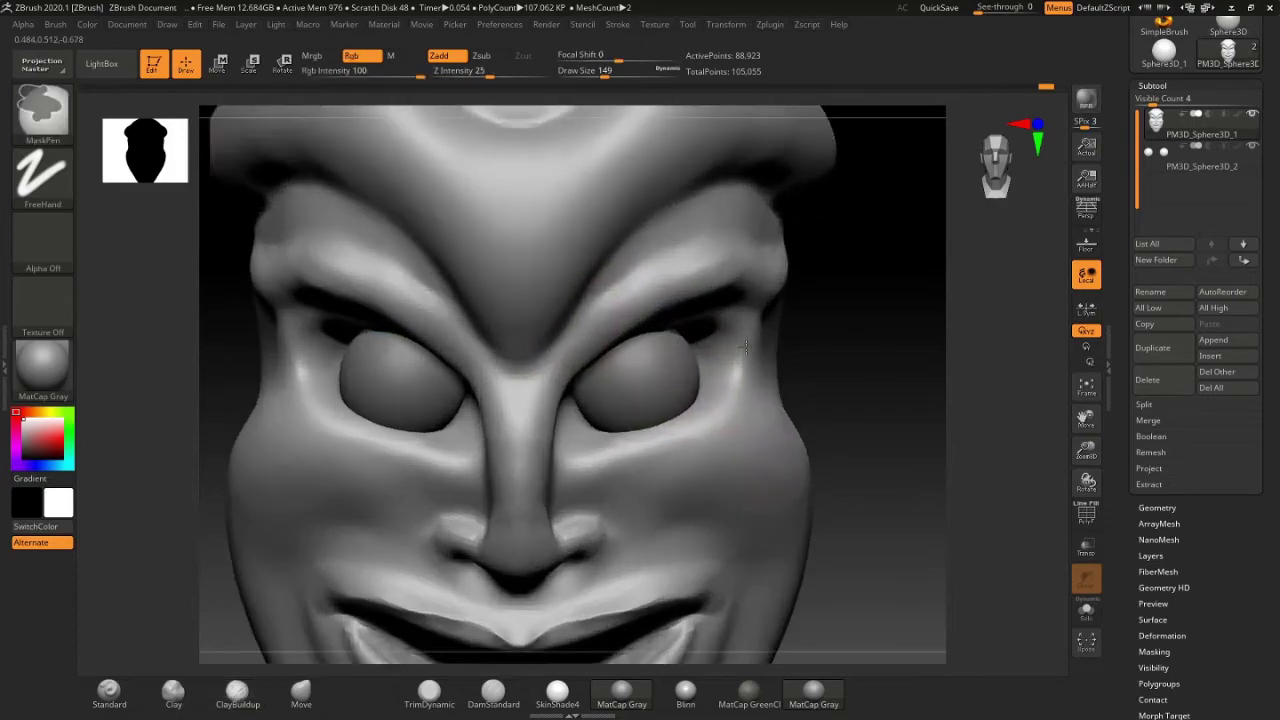
key(space)
drag(846, 270, 849, 270)
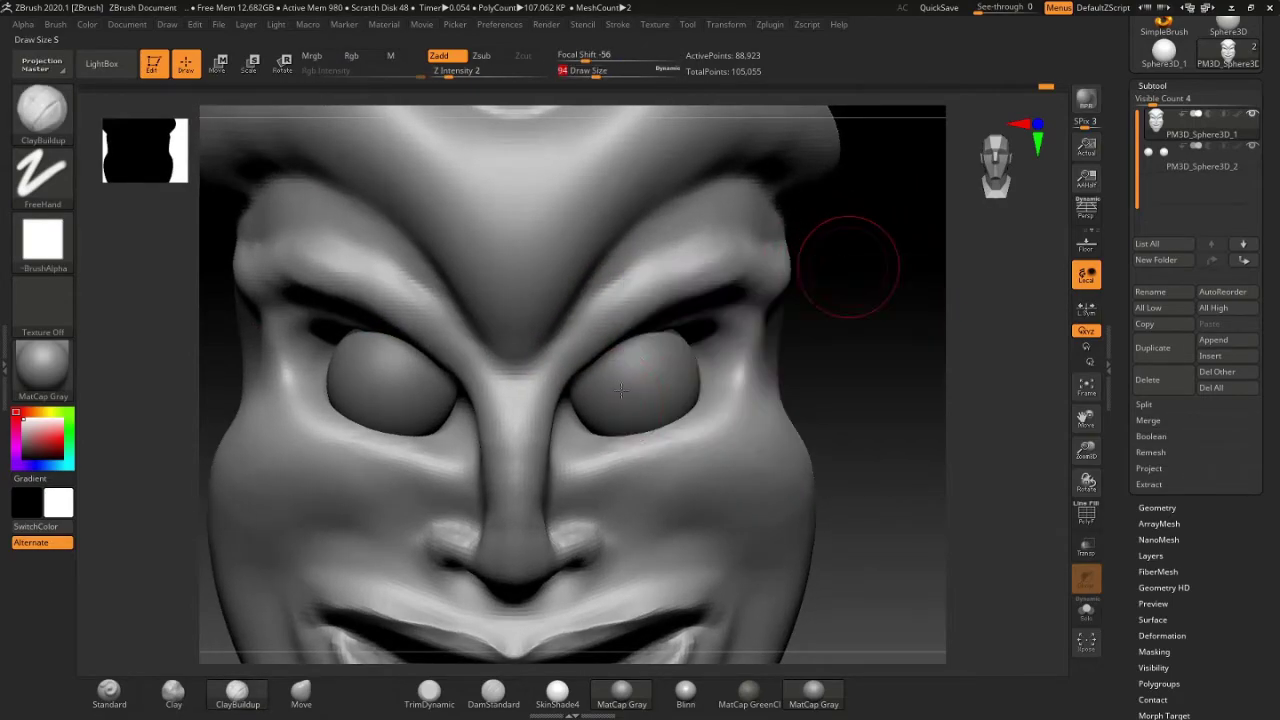
right_drag(785, 259, 786, 263)
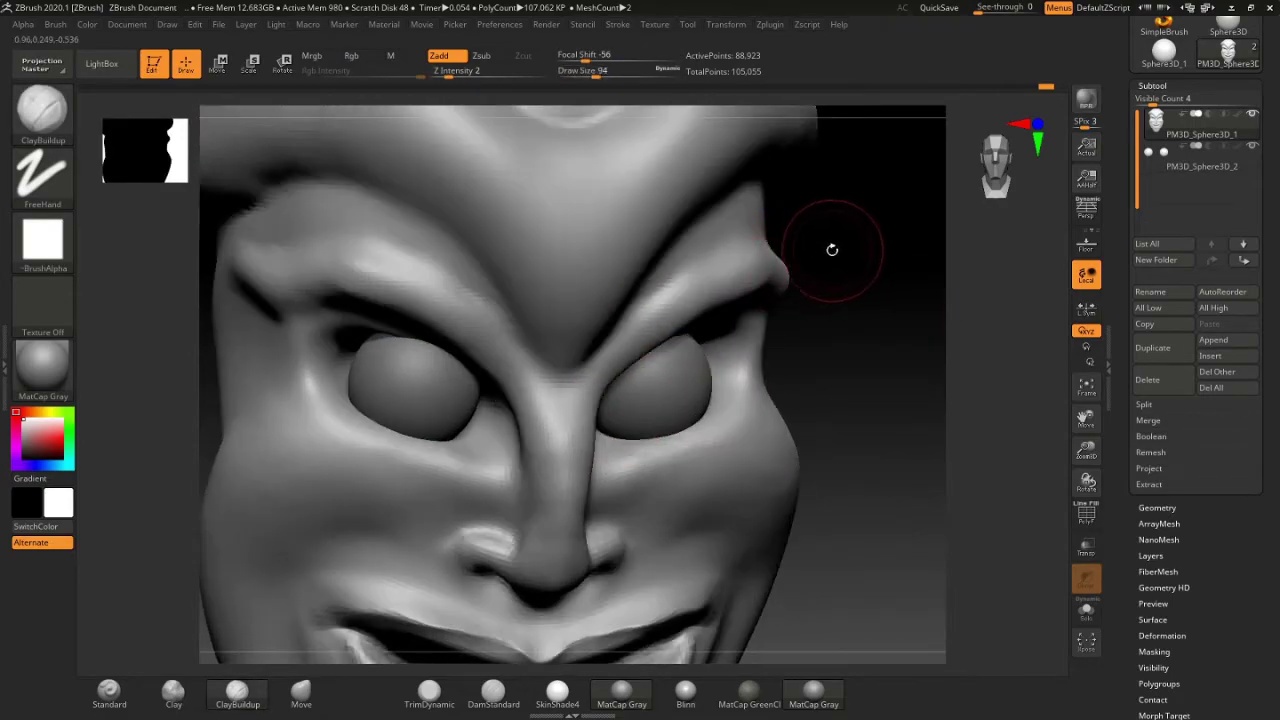
right_drag(850, 238, 846, 300)
key(space)
drag(880, 445, 840, 445)
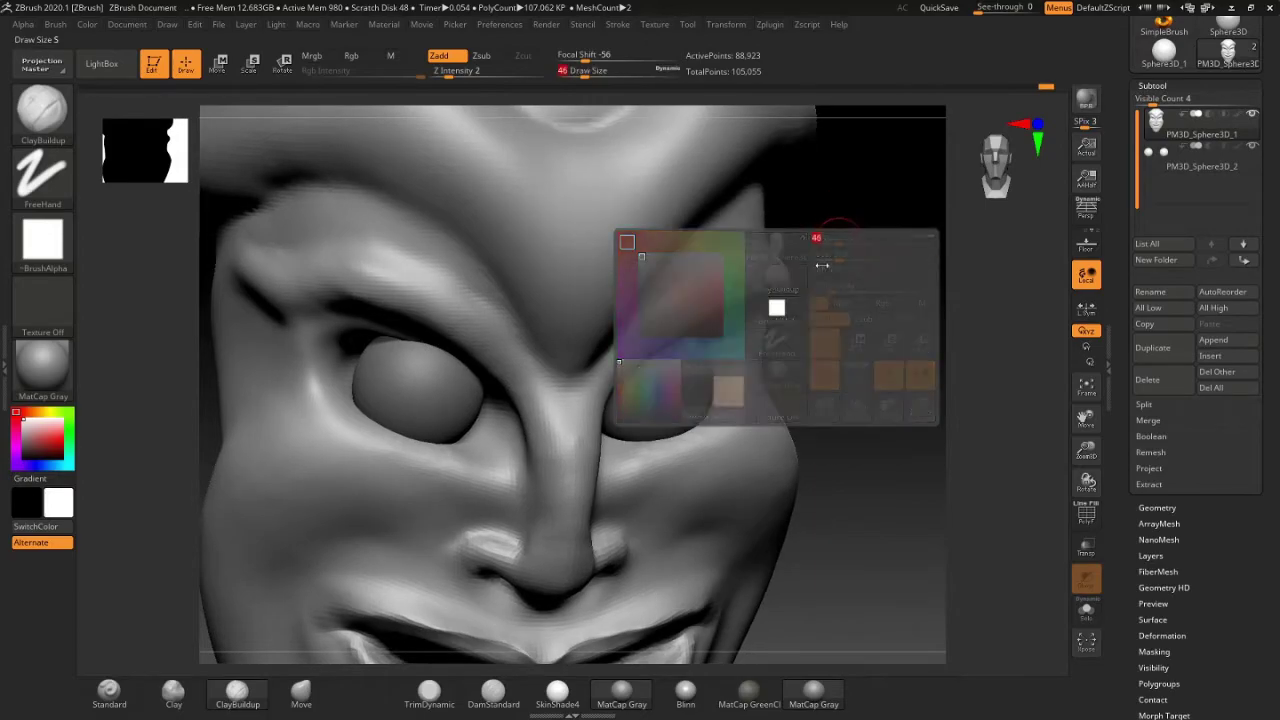
mouse_move(840, 445)
right_down()
mouse_move(680, 432)
mouse_move(545, 512)
right_up()
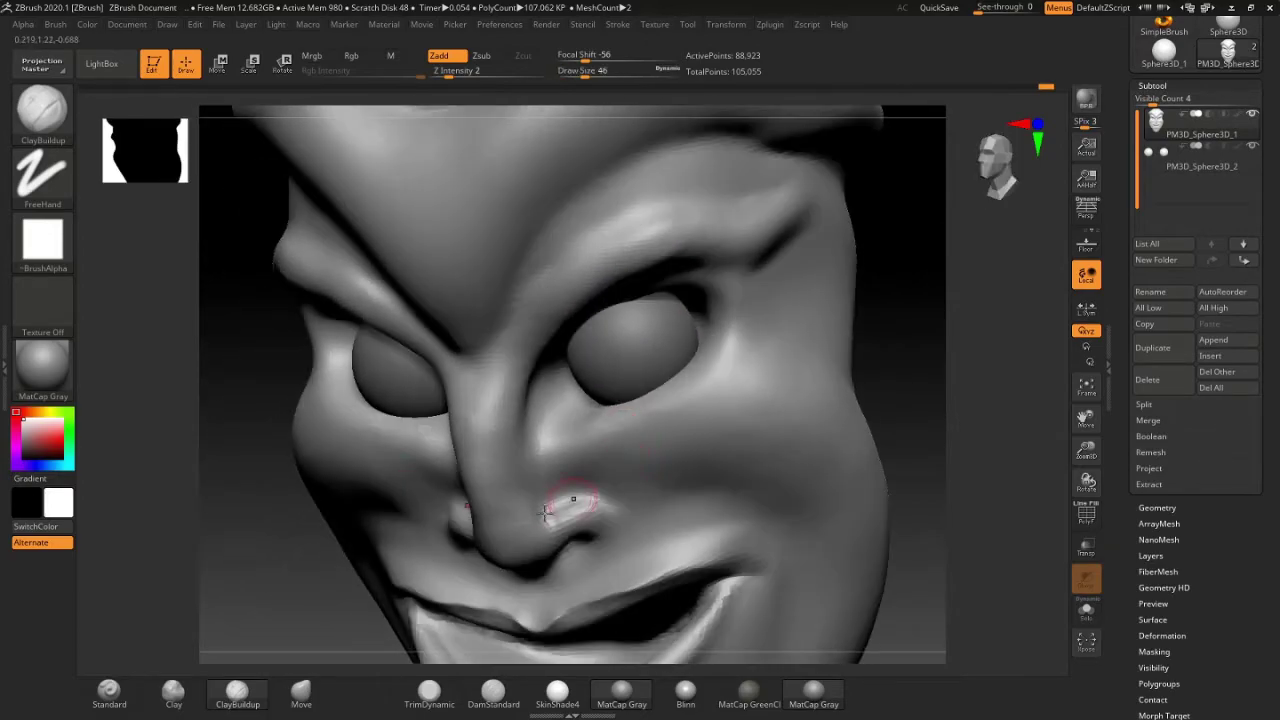
right_drag(624, 344, 622, 322)
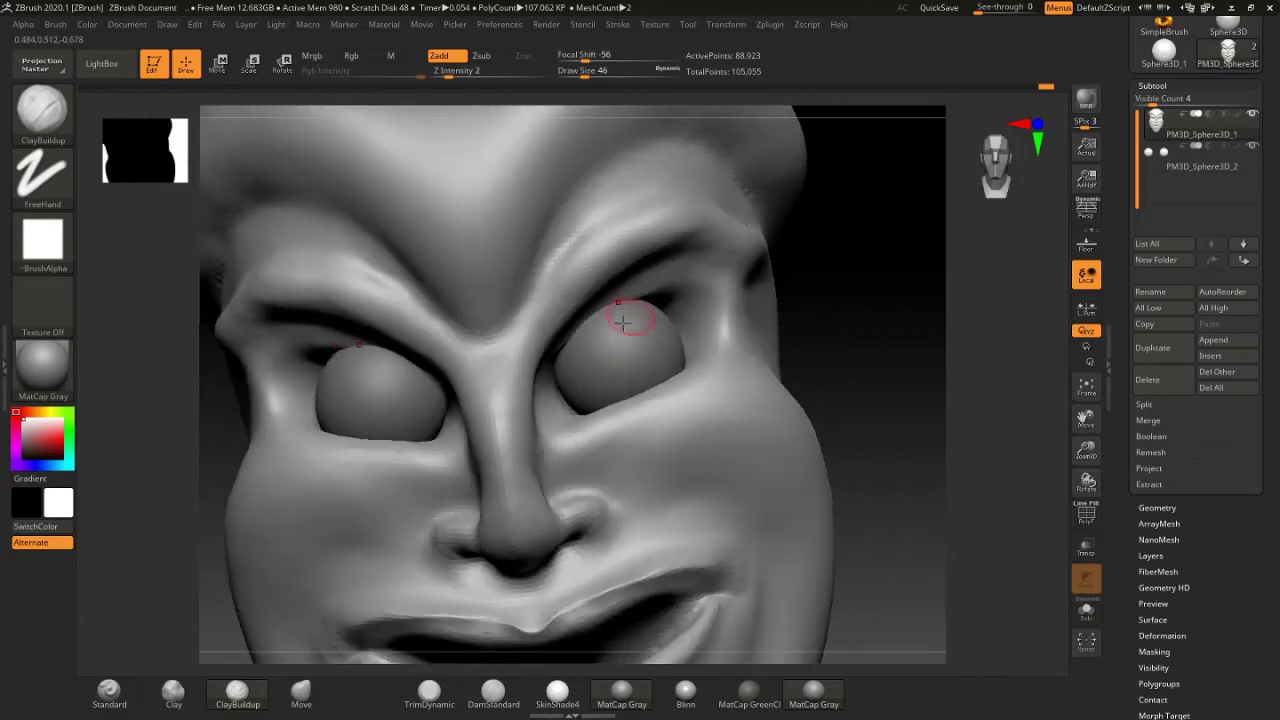
right_drag(567, 355, 557, 362)
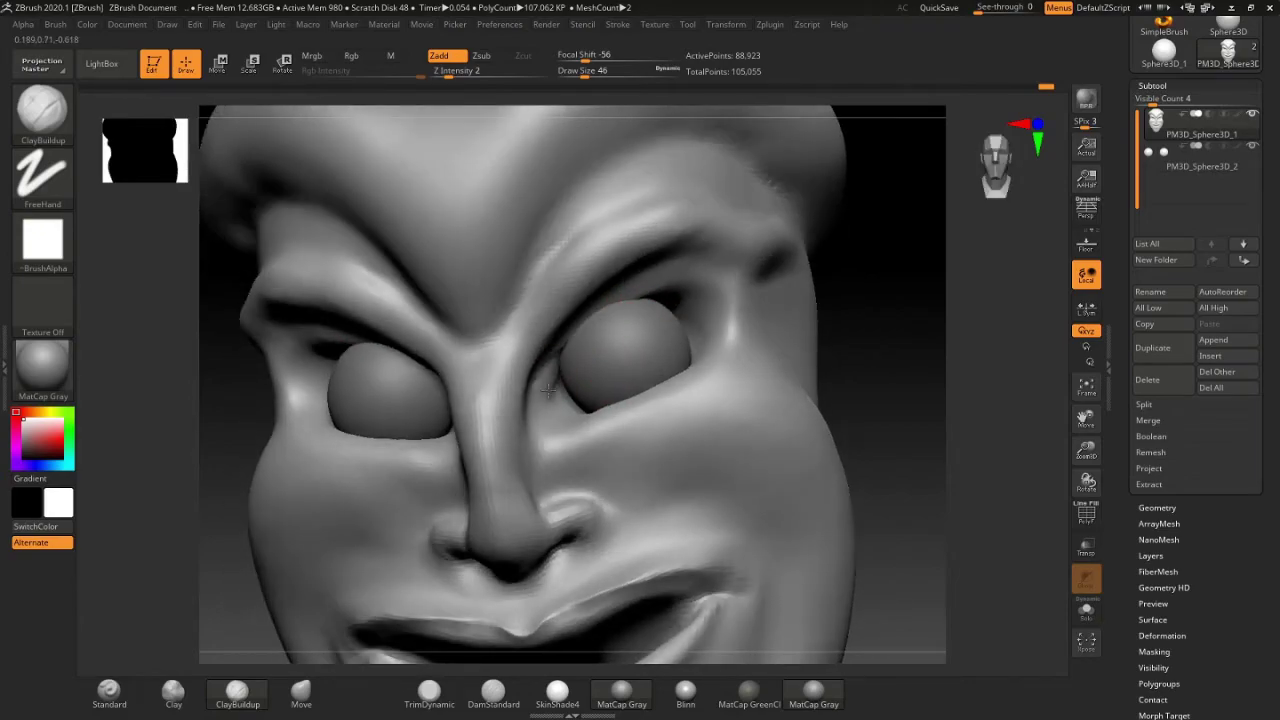
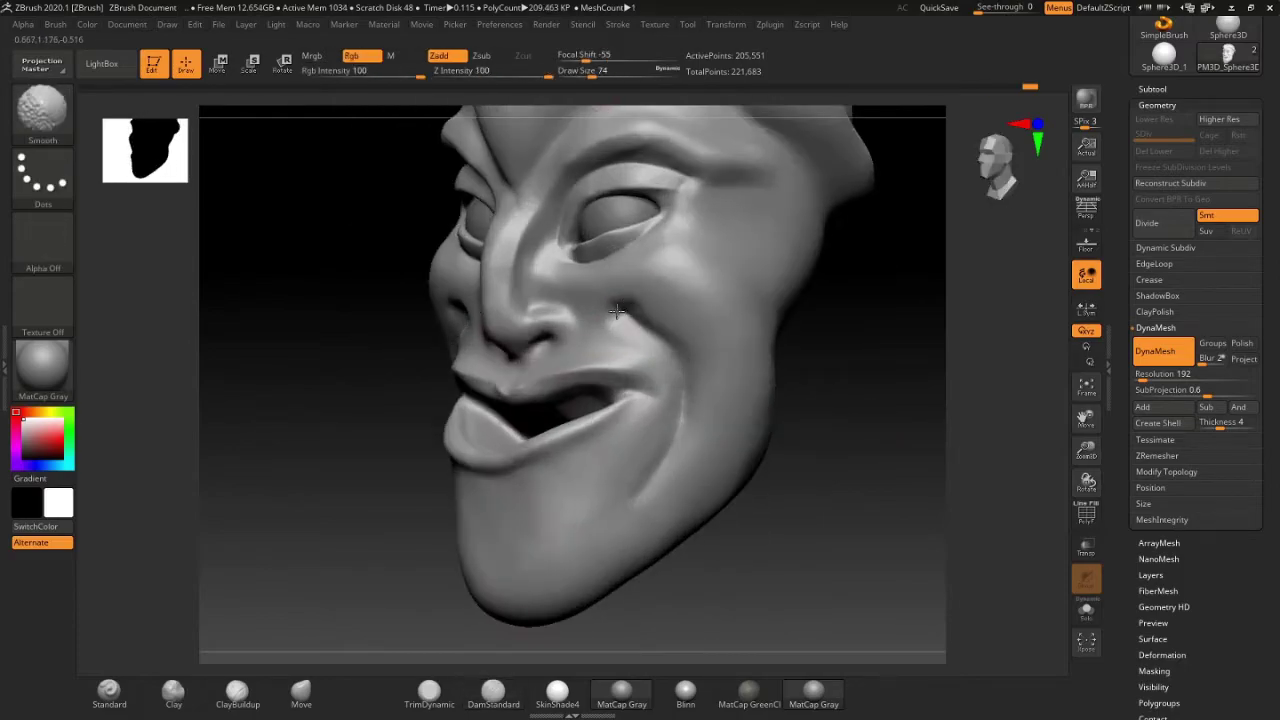
Step: Orbit the grinning mask head round until it faces front
drag(660, 500, 807, 473)
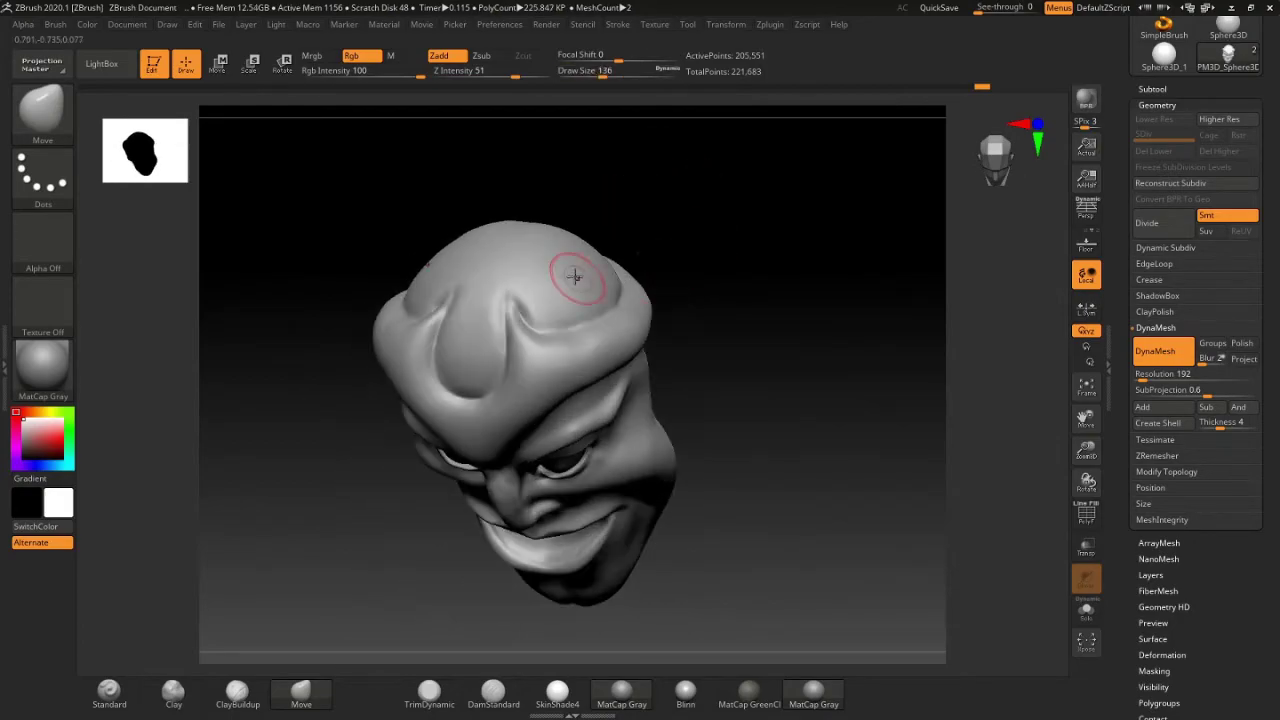
Step: Select the Move brush and raise its Draw Size to 492
ctrl+click(566, 280)
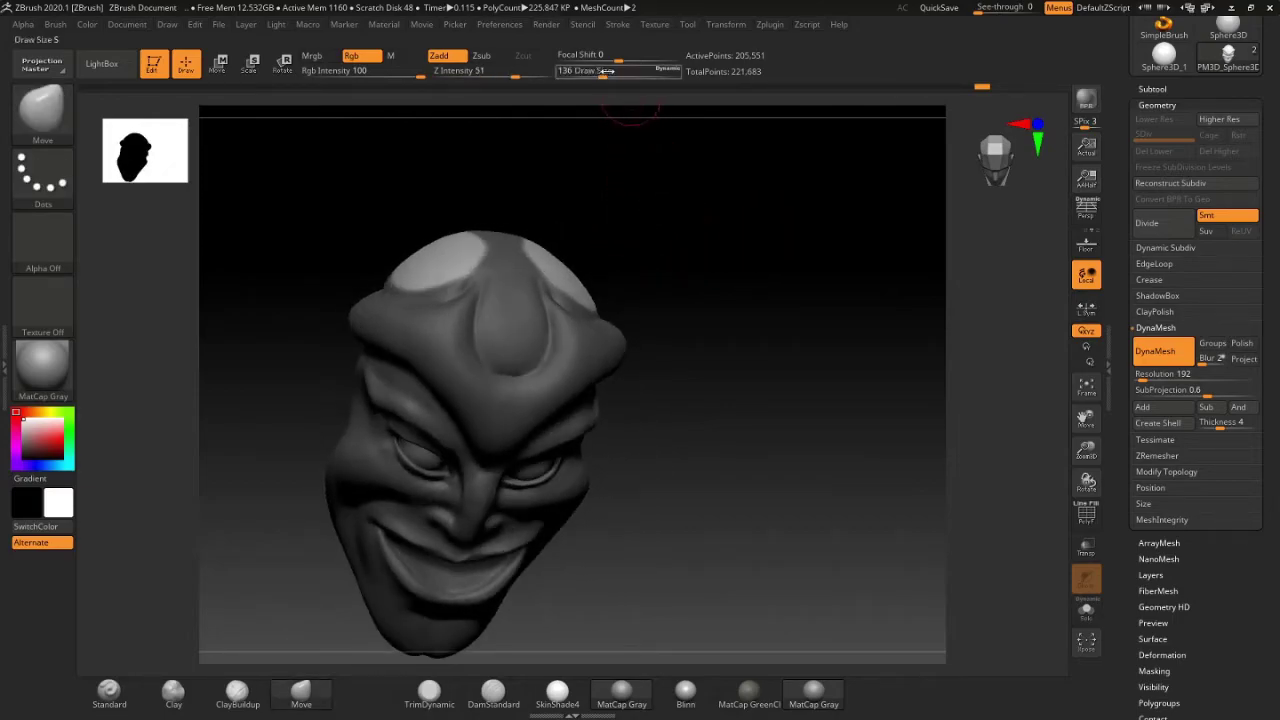
drag(607, 71, 640, 71)
mouse_move(680, 251)
mouse_down()
mouse_move(586, 257)
mouse_move(691, 134)
mouse_up()
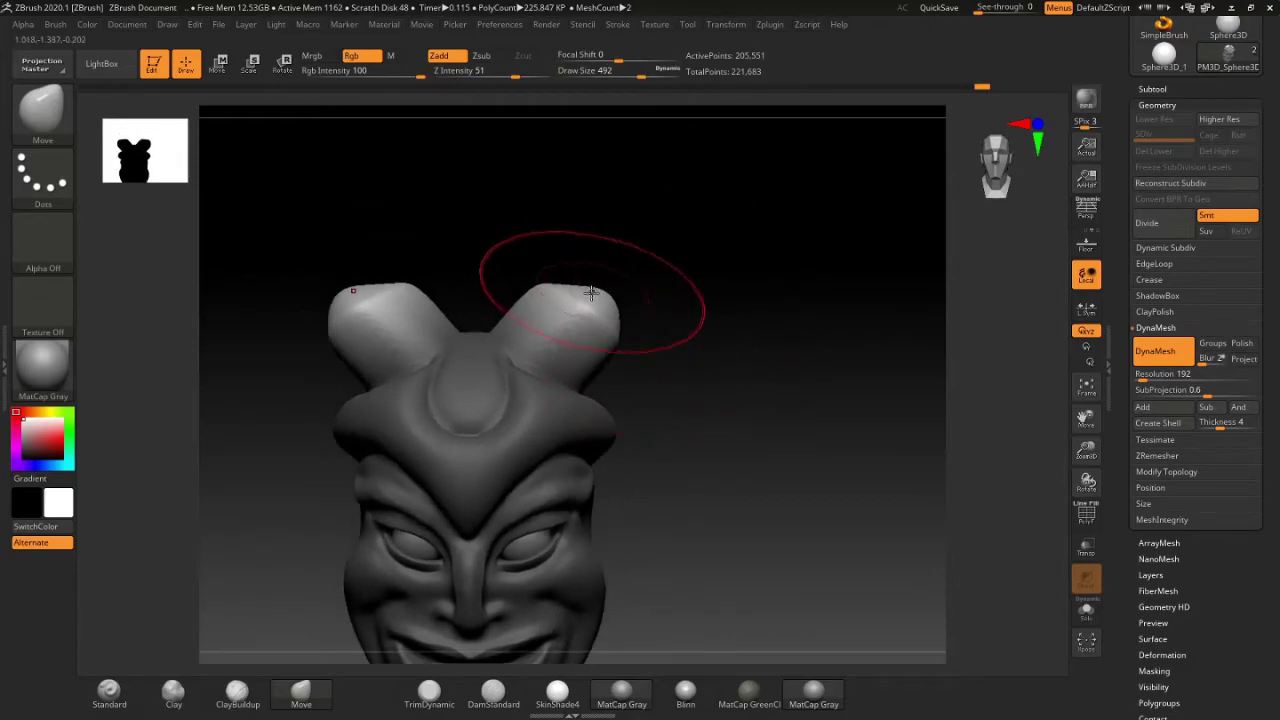
Step: Drag the two top lobes up and outward into long horns, then smooth their surface
drag(591, 292, 660, 186)
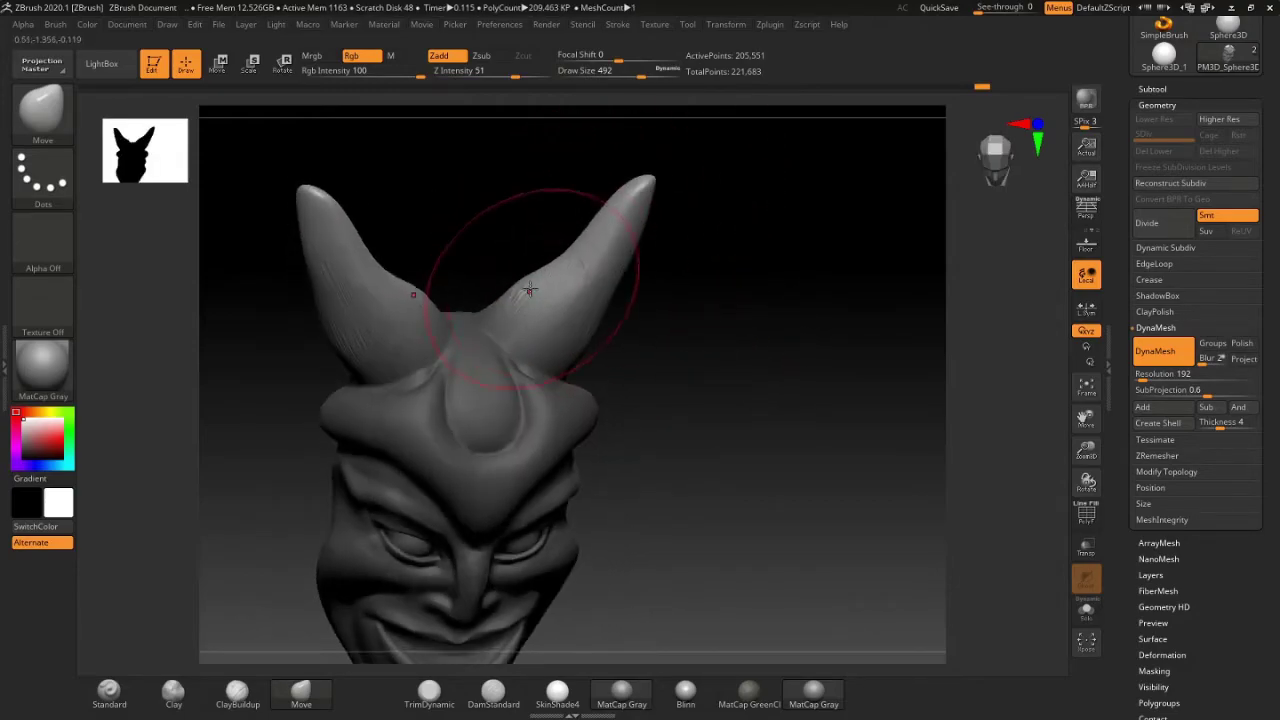
mouse_move(657, 299)
mouse_down()
mouse_move(620, 280)
mouse_move(645, 190)
mouse_up()
drag(654, 205, 692, 160)
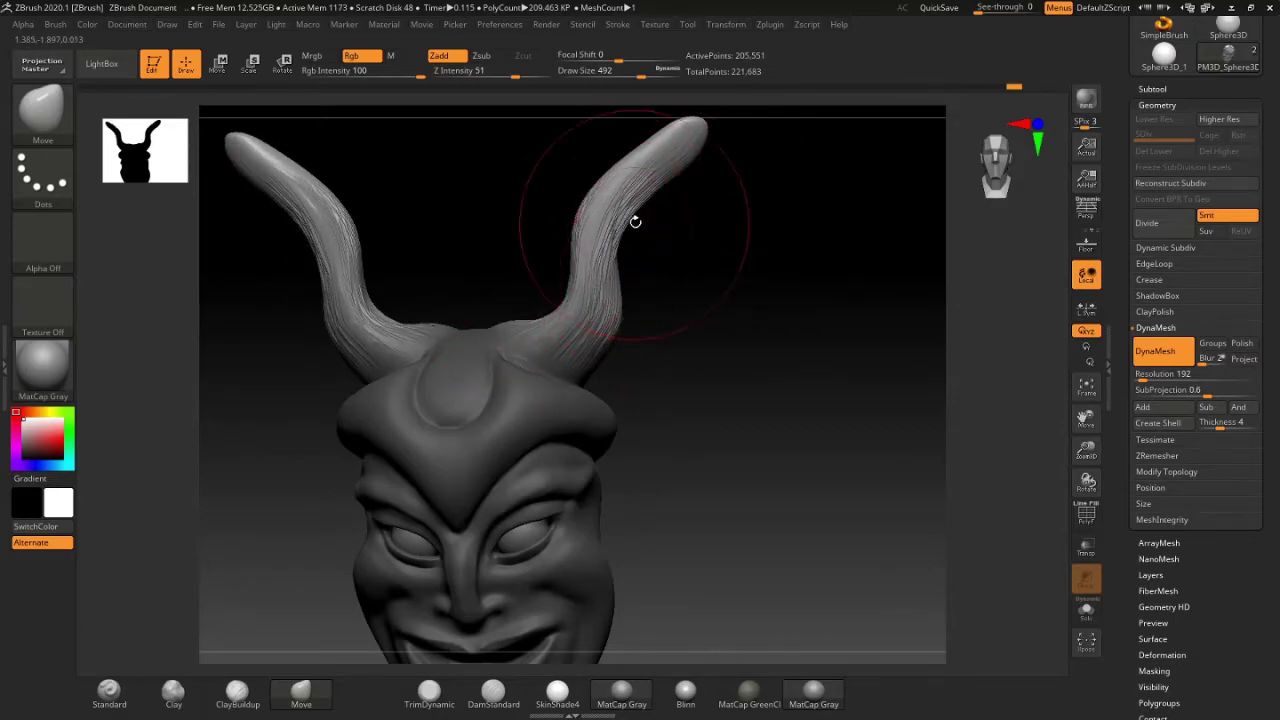
mouse_move(634, 217)
shift+mouse_down()
mouse_move(600, 300)
mouse_move(631, 277)
mouse_move(674, 289)
mouse_move(600, 286)
shift+mouse_up()
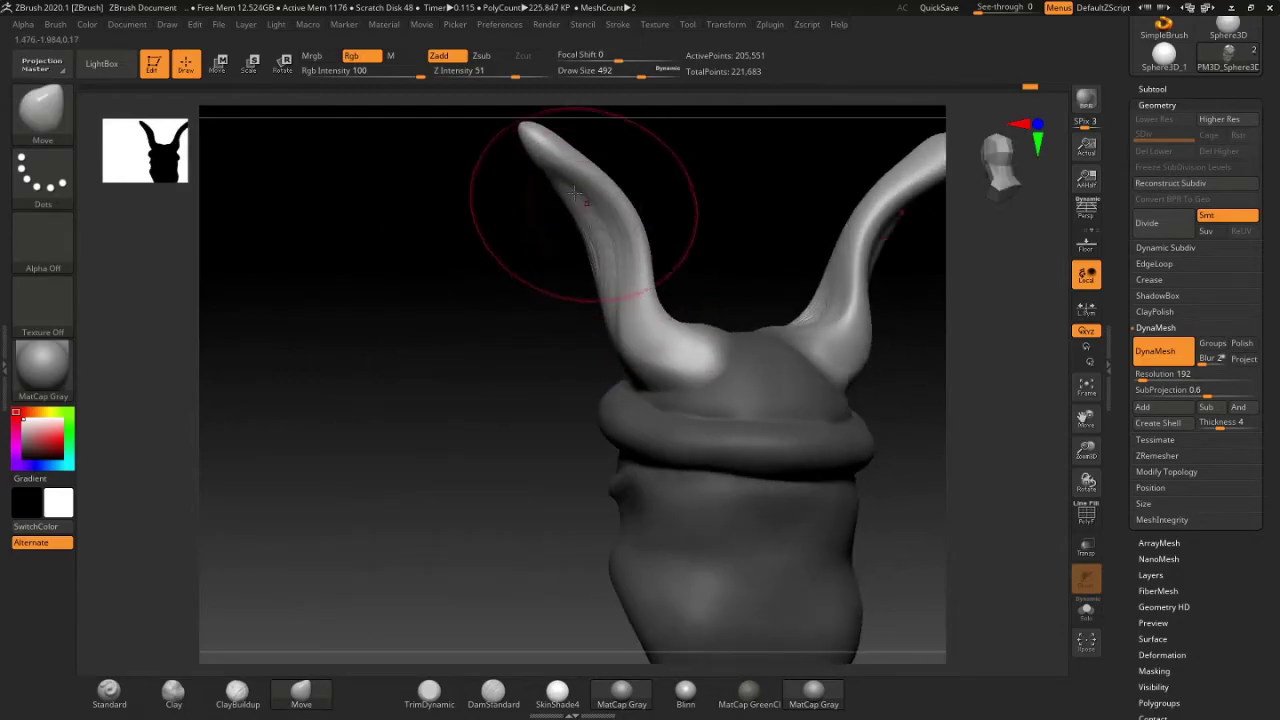
mouse_move(566, 194)
mouse_down()
mouse_move(406, 334)
mouse_move(843, 266)
mouse_move(723, 251)
mouse_move(784, 277)
mouse_up()
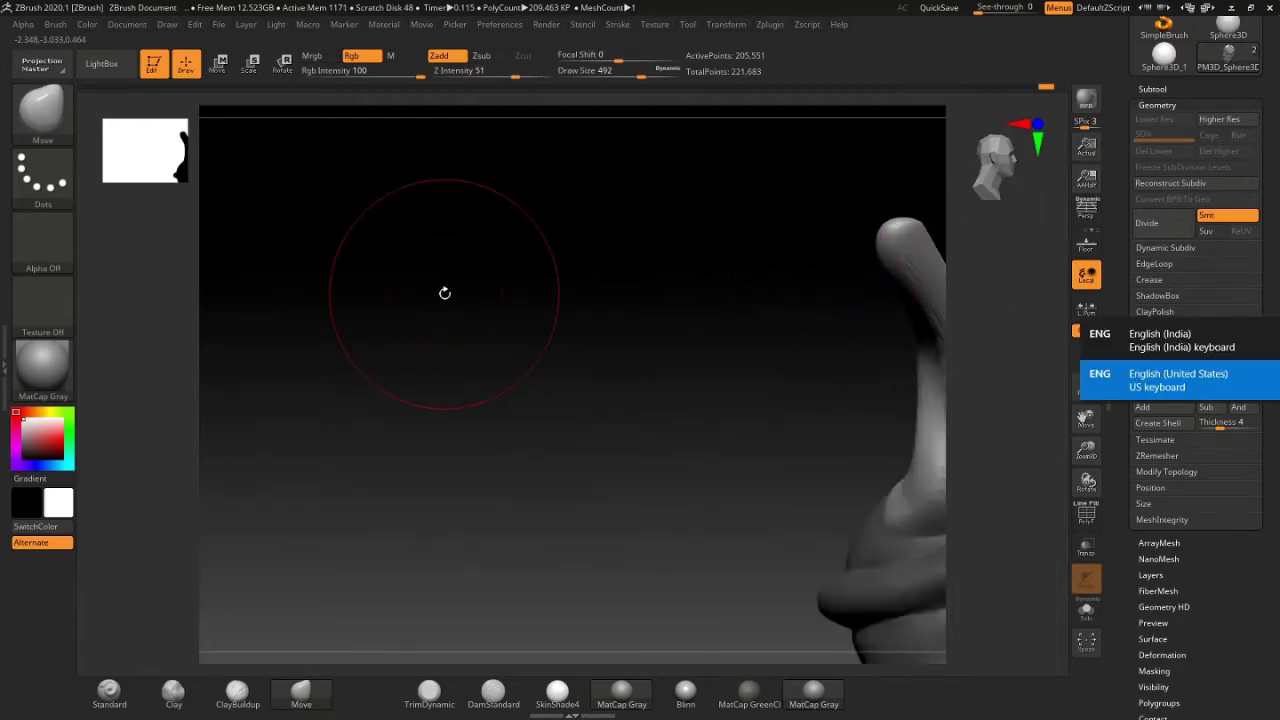
Step: Slim and smooth both horn bases with the Move brush and Shift-Smooth
drag(834, 329, 560, 347)
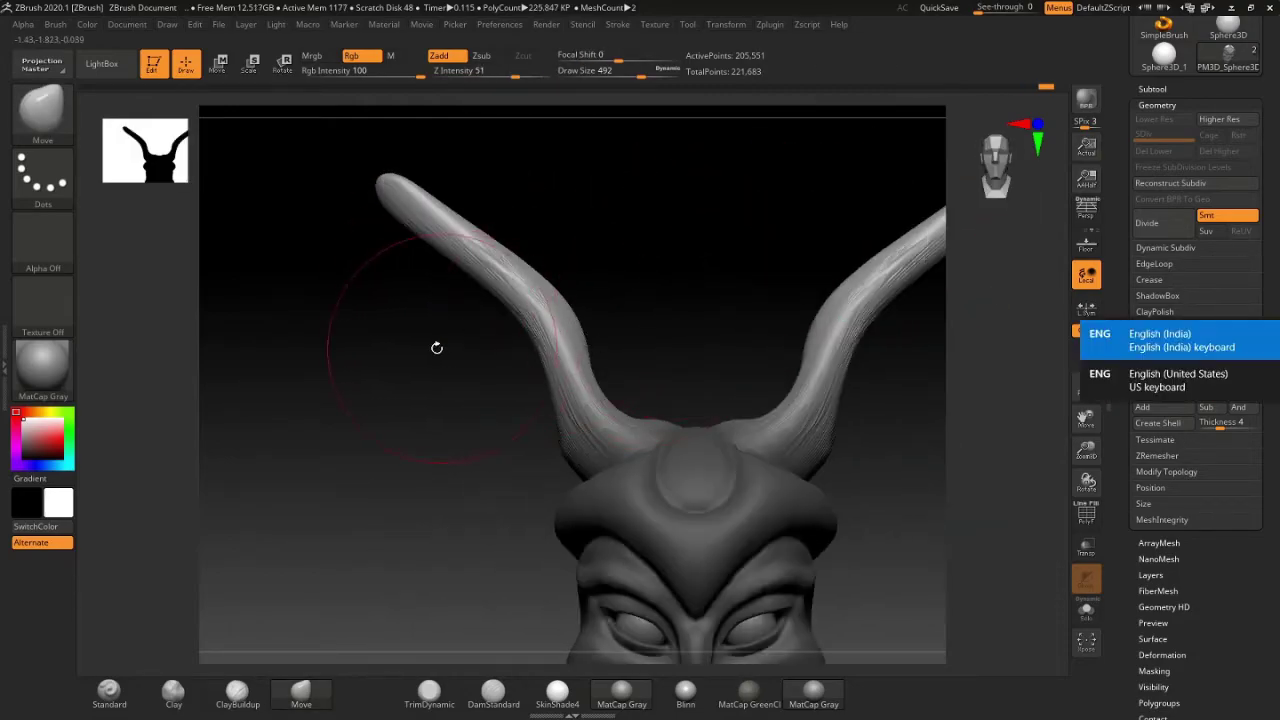
mouse_move(434, 346)
mouse_down()
mouse_move(646, 309)
mouse_move(600, 343)
mouse_move(586, 318)
mouse_move(571, 363)
mouse_move(734, 257)
mouse_move(666, 263)
mouse_move(697, 263)
mouse_move(749, 223)
mouse_move(751, 251)
mouse_move(731, 224)
mouse_up()
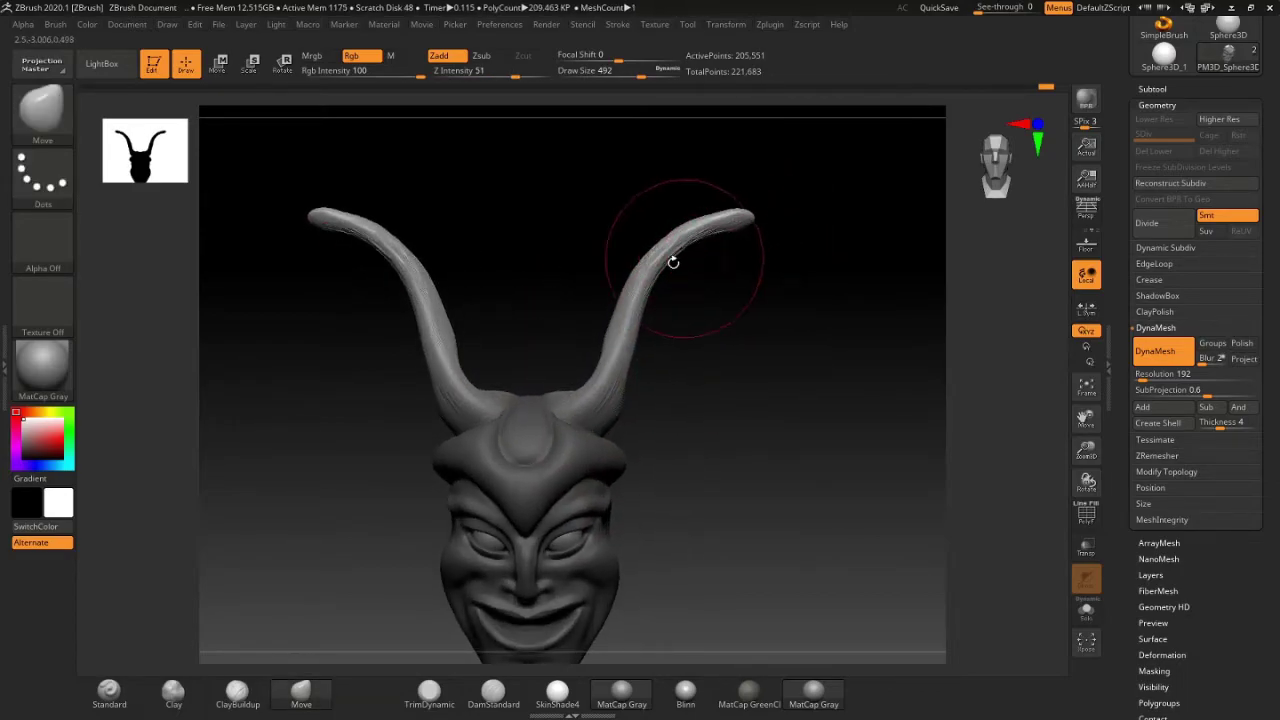
right_drag(592, 366, 597, 360)
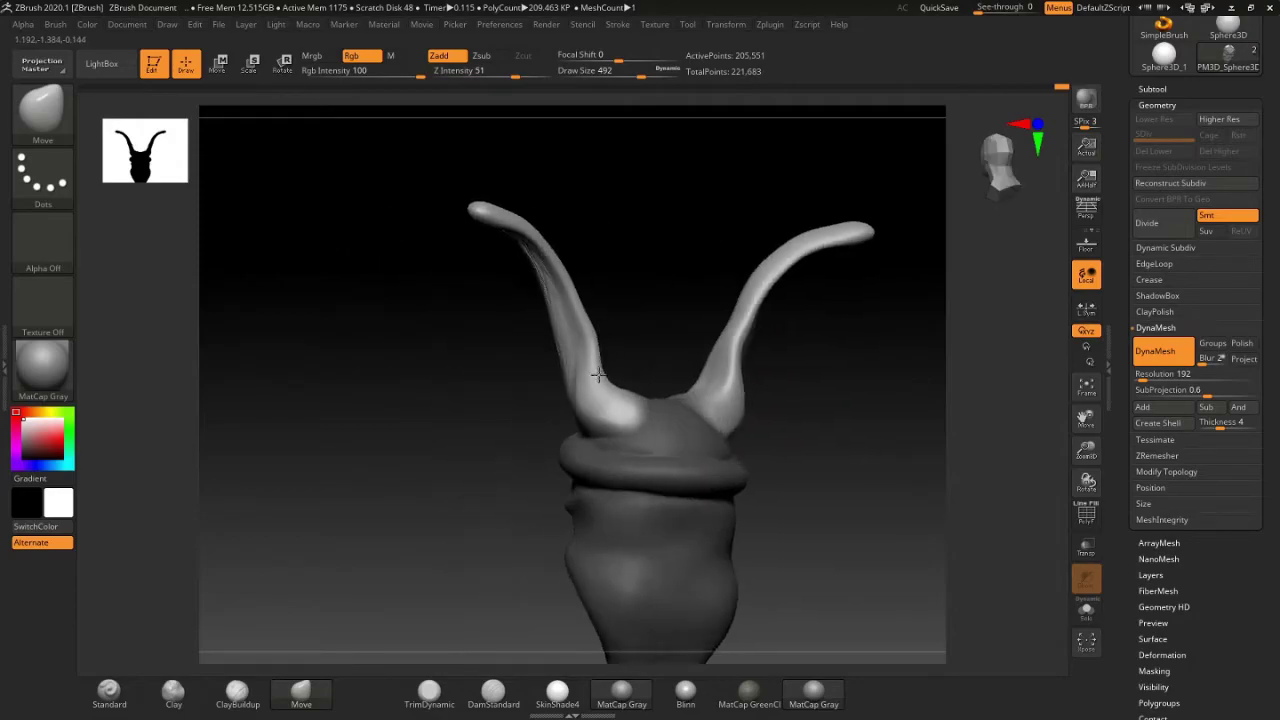
drag(597, 360, 557, 371)
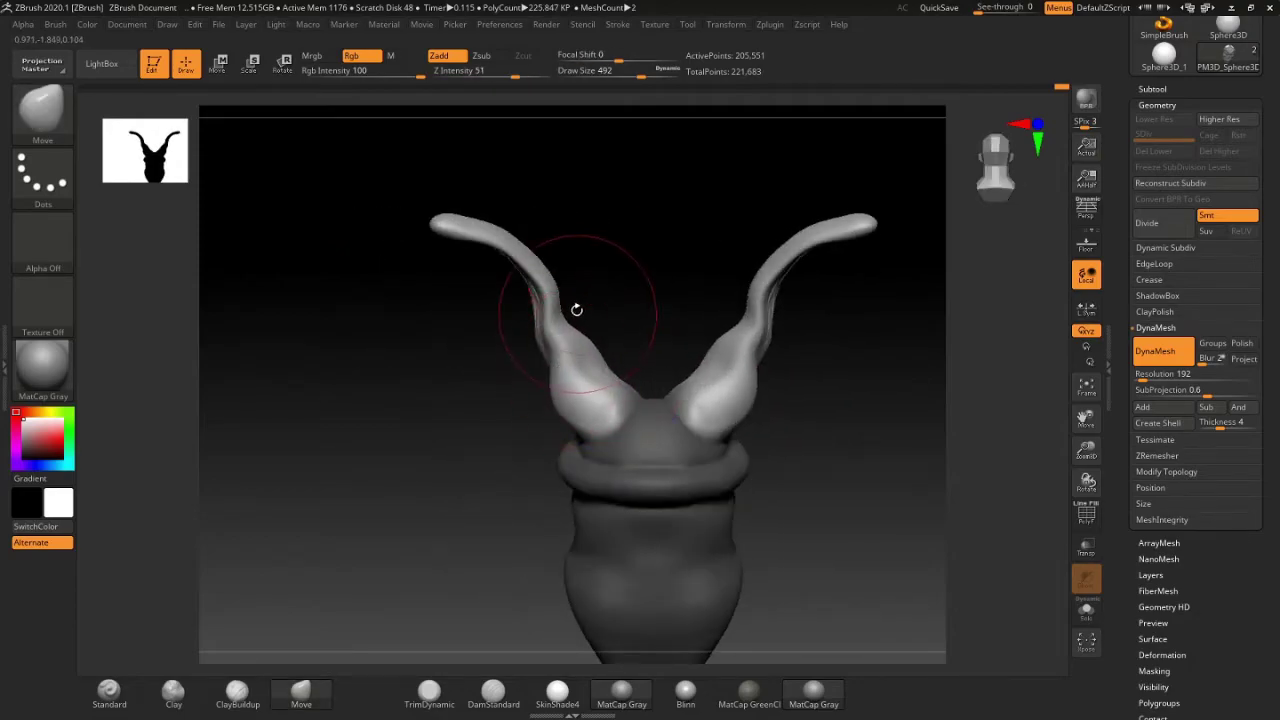
shift+drag(530, 275, 570, 344)
mouse_move(570, 344)
right_down()
mouse_move(789, 357)
mouse_move(600, 314)
right_up()
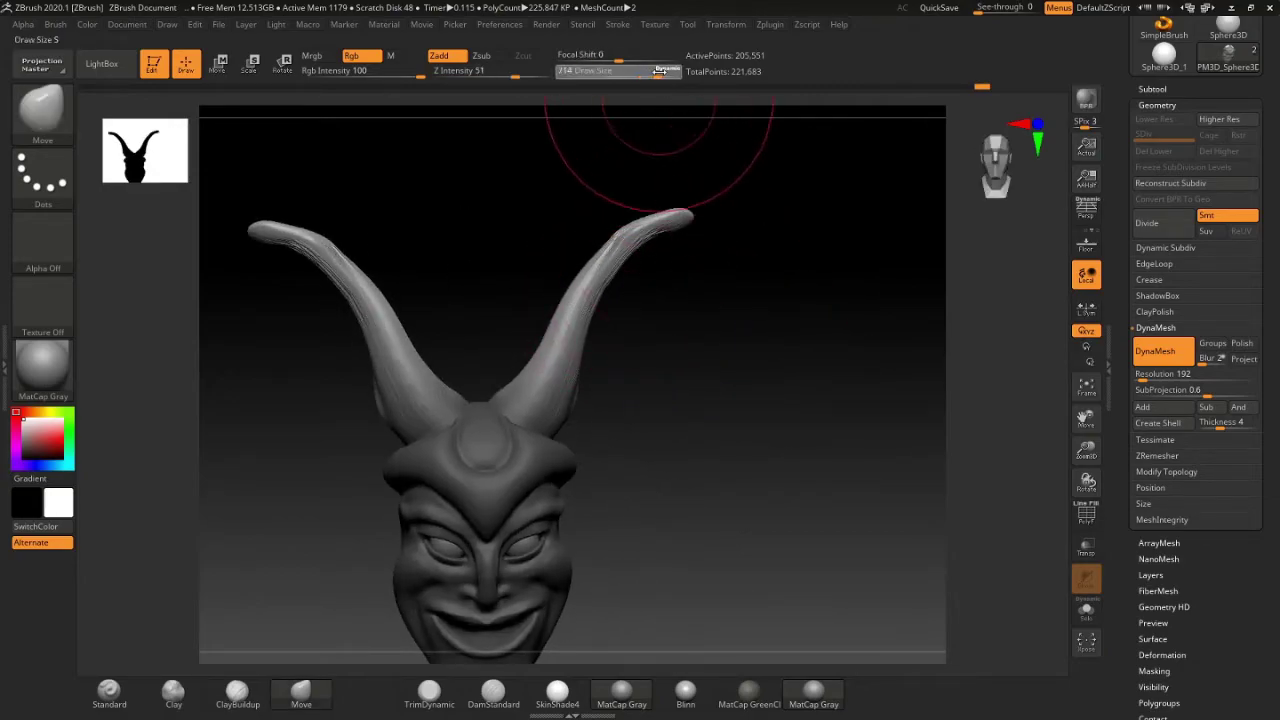
Step: Try a DynaMesh remesh, undo it with Ctrl+Z, and reduce the brush Draw Size
ctrl+drag(620, 290, 600, 300)
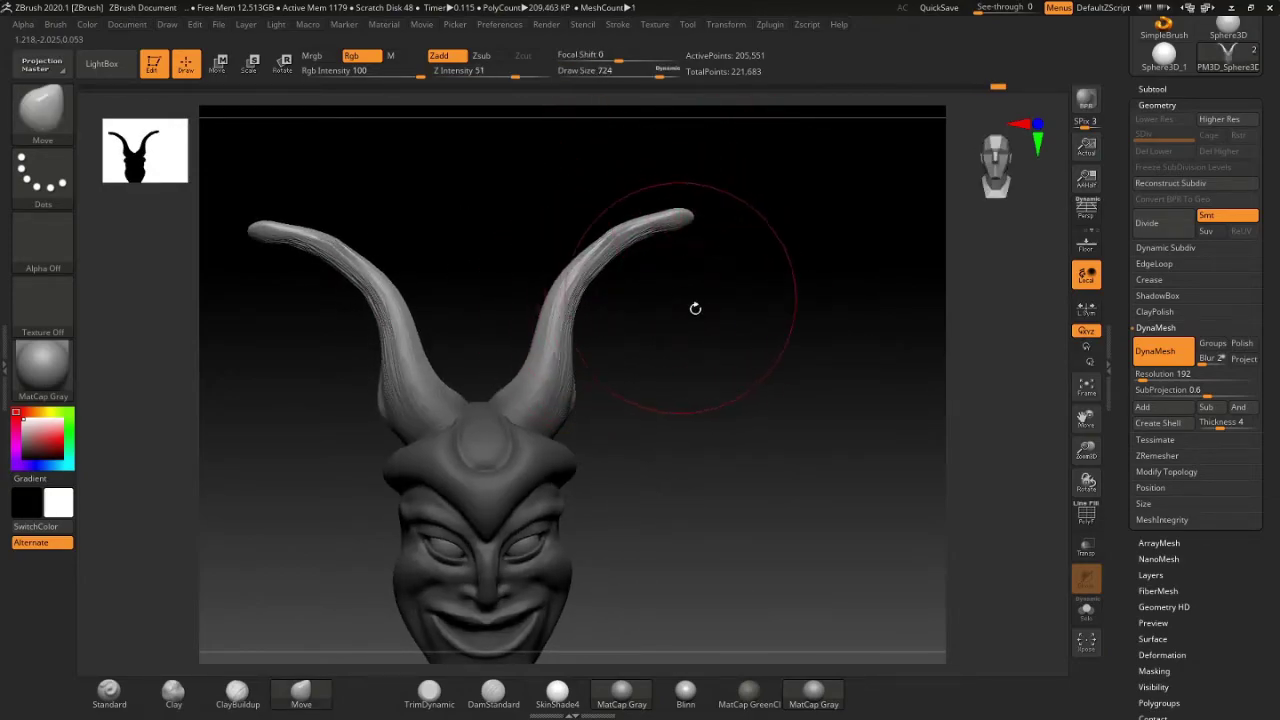
mouse_move(695, 308)
right_down()
mouse_move(668, 311)
mouse_move(751, 377)
right_up()
key(ctrl+z)
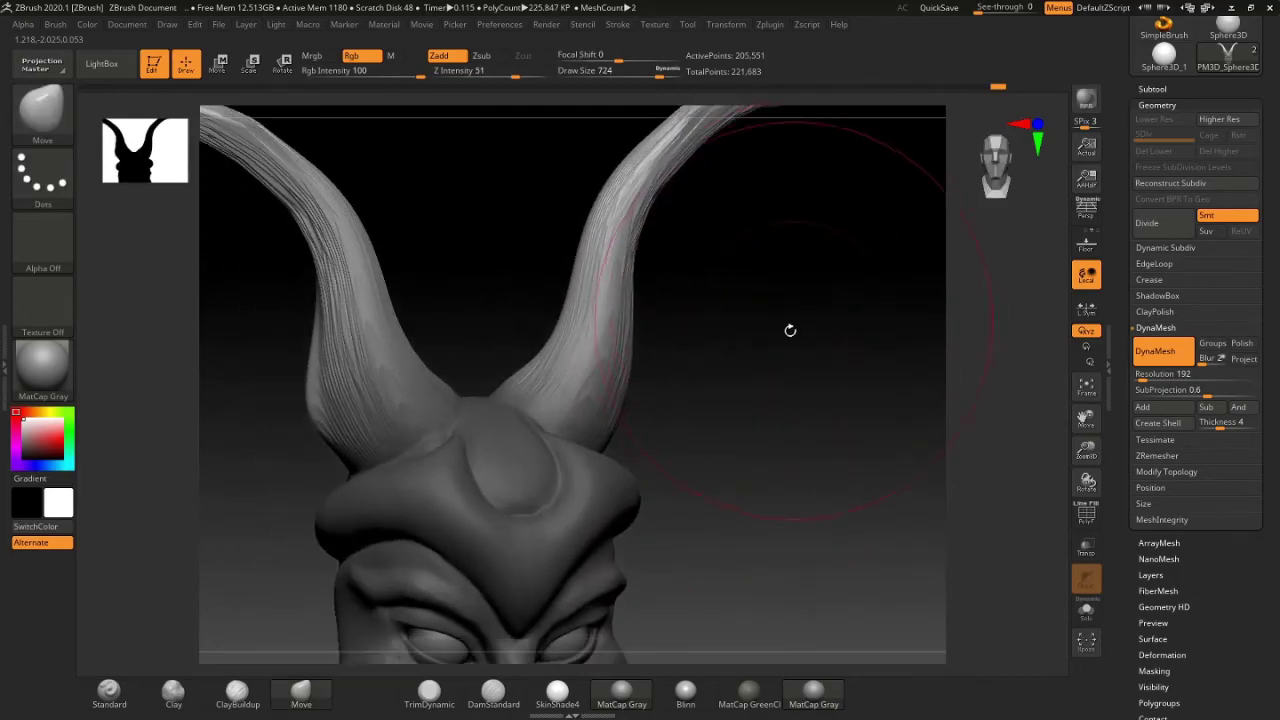
mouse_move(790, 330)
alt+right_down()
mouse_move(743, 337)
mouse_move(766, 324)
alt+right_up()
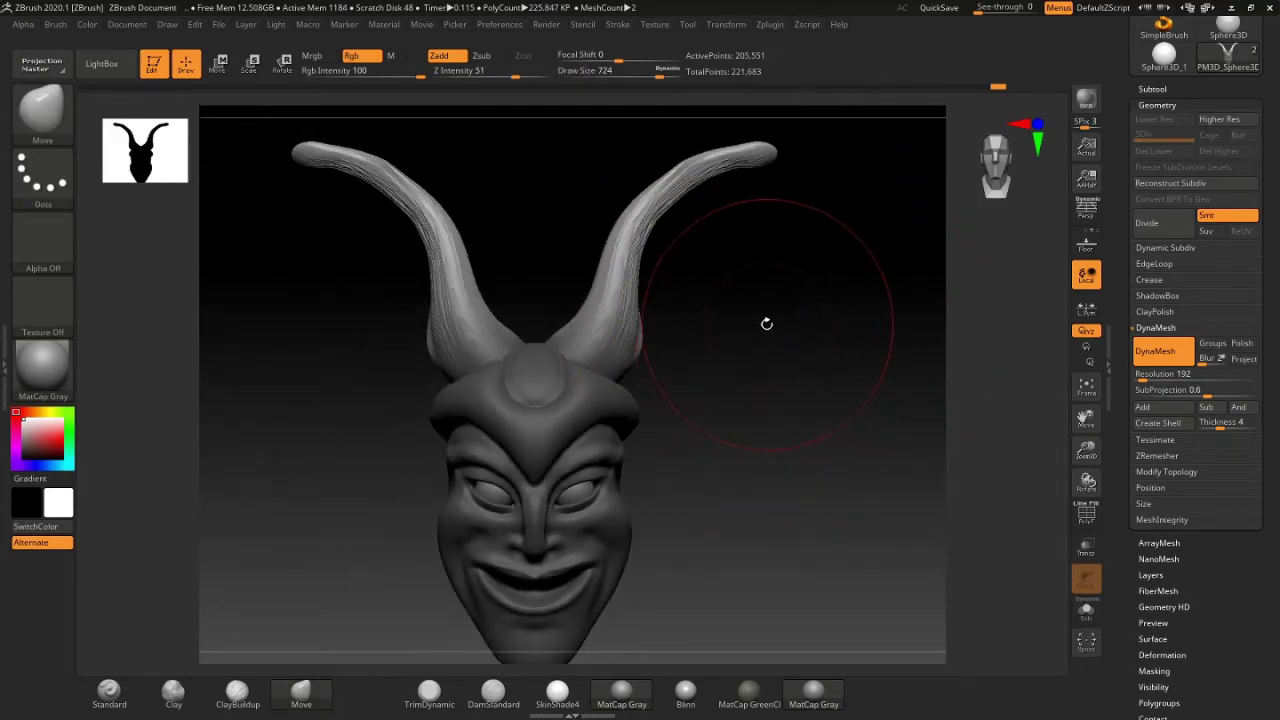
key(space)
drag(772, 314, 731, 316)
mouse_move(780, 380)
right_down()
mouse_move(735, 380)
mouse_move(728, 308)
mouse_move(763, 420)
mouse_move(831, 394)
right_up()
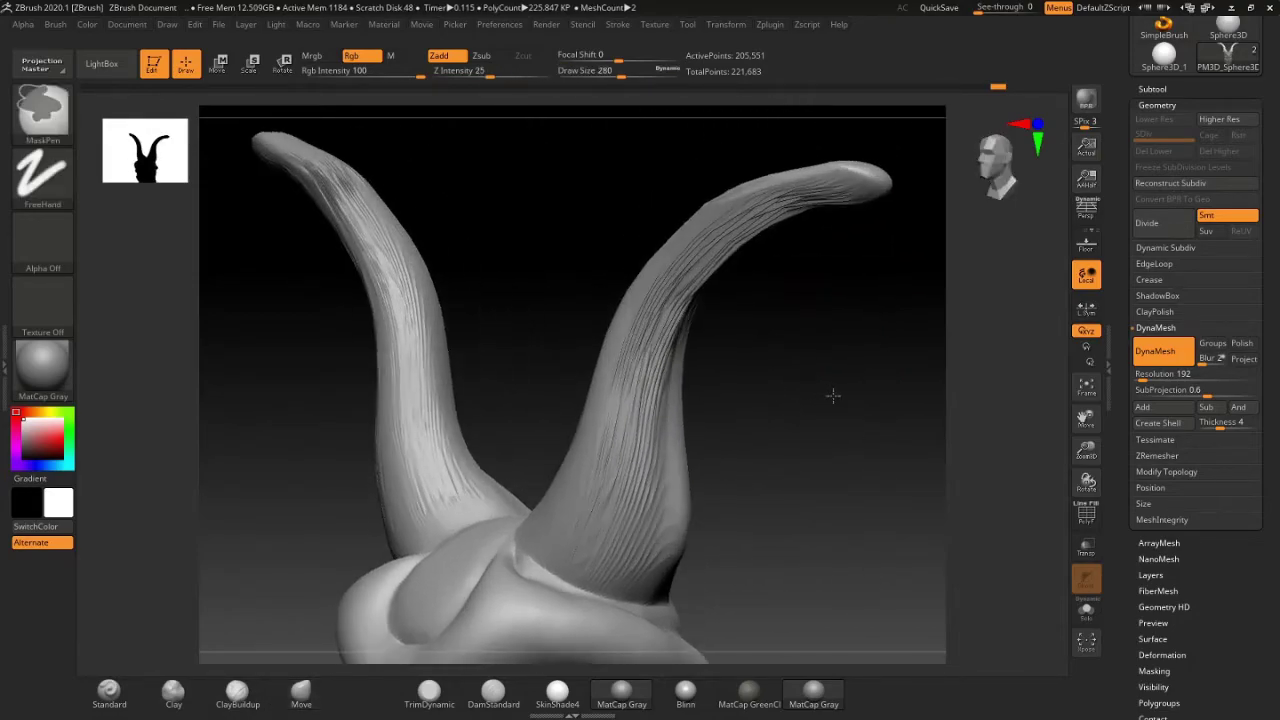
Step: DynaMesh the head and horns into one unified mesh and check it front and side
click(1086, 515)
click(1086, 515)
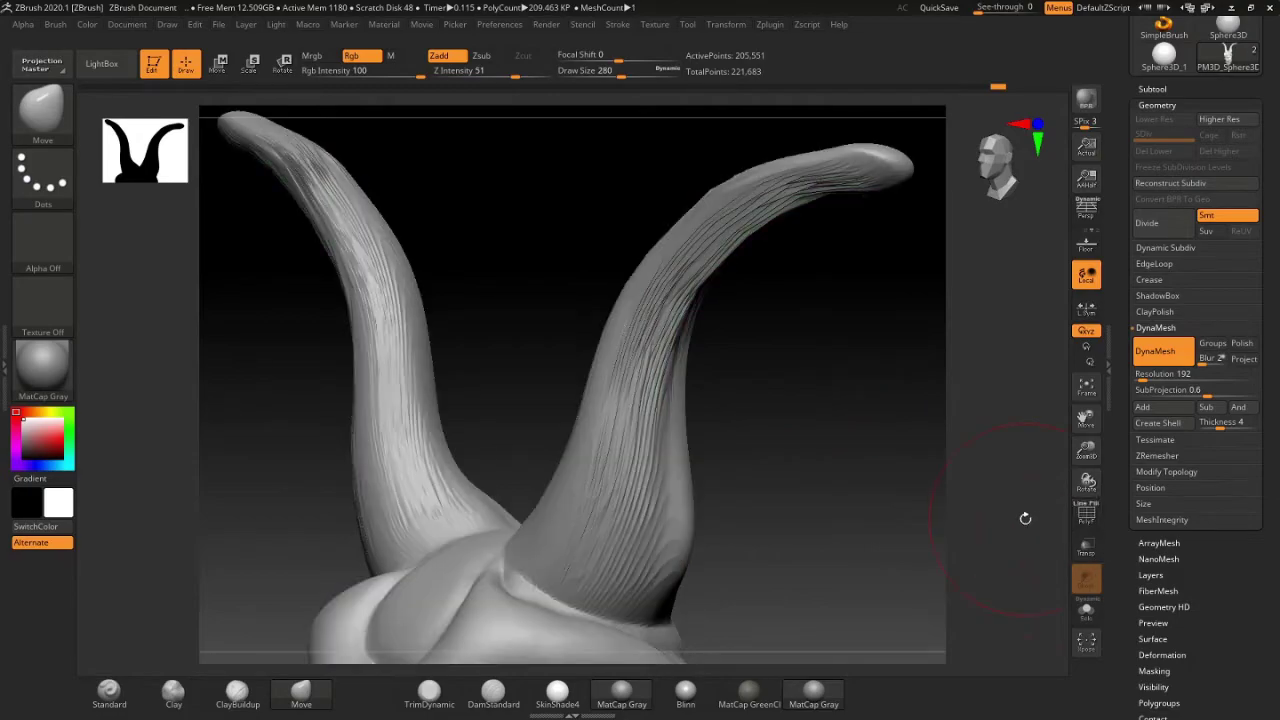
click(1147, 352)
mouse_move(791, 334)
right_down()
mouse_move(760, 383)
mouse_move(668, 436)
mouse_move(628, 437)
right_up()
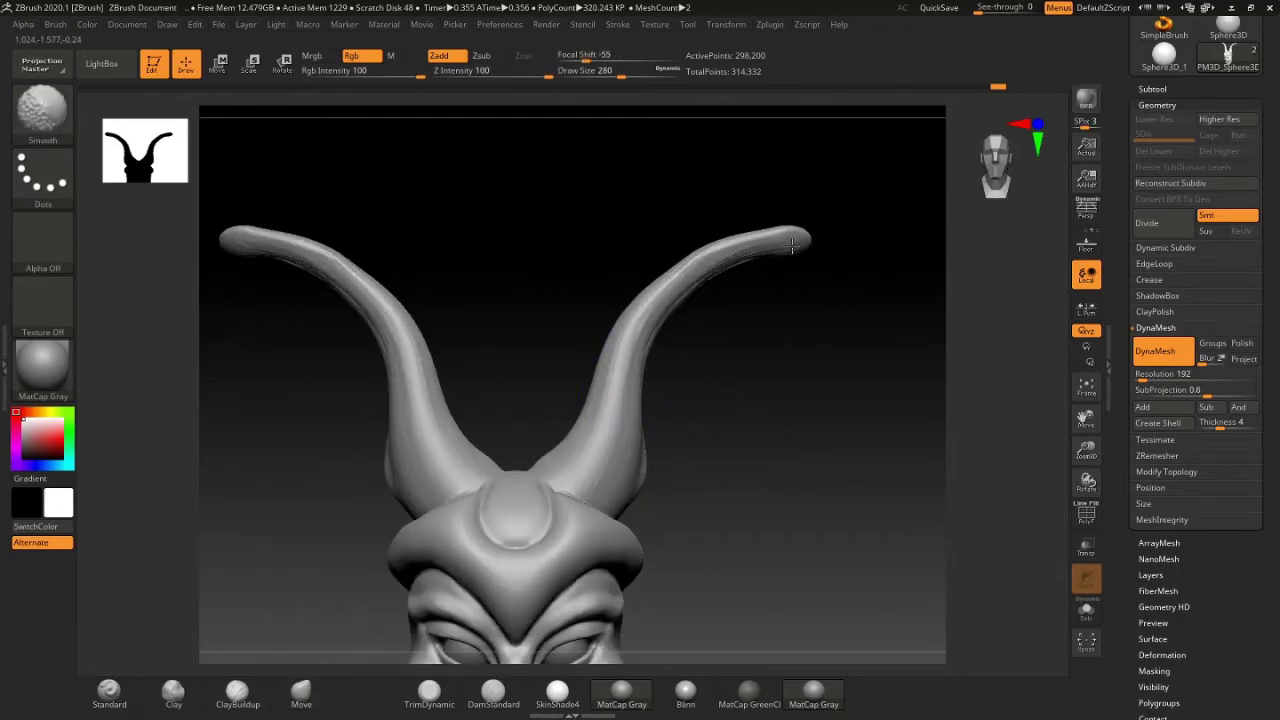
mouse_move(649, 354)
right_down()
mouse_move(717, 417)
mouse_move(692, 443)
right_up()
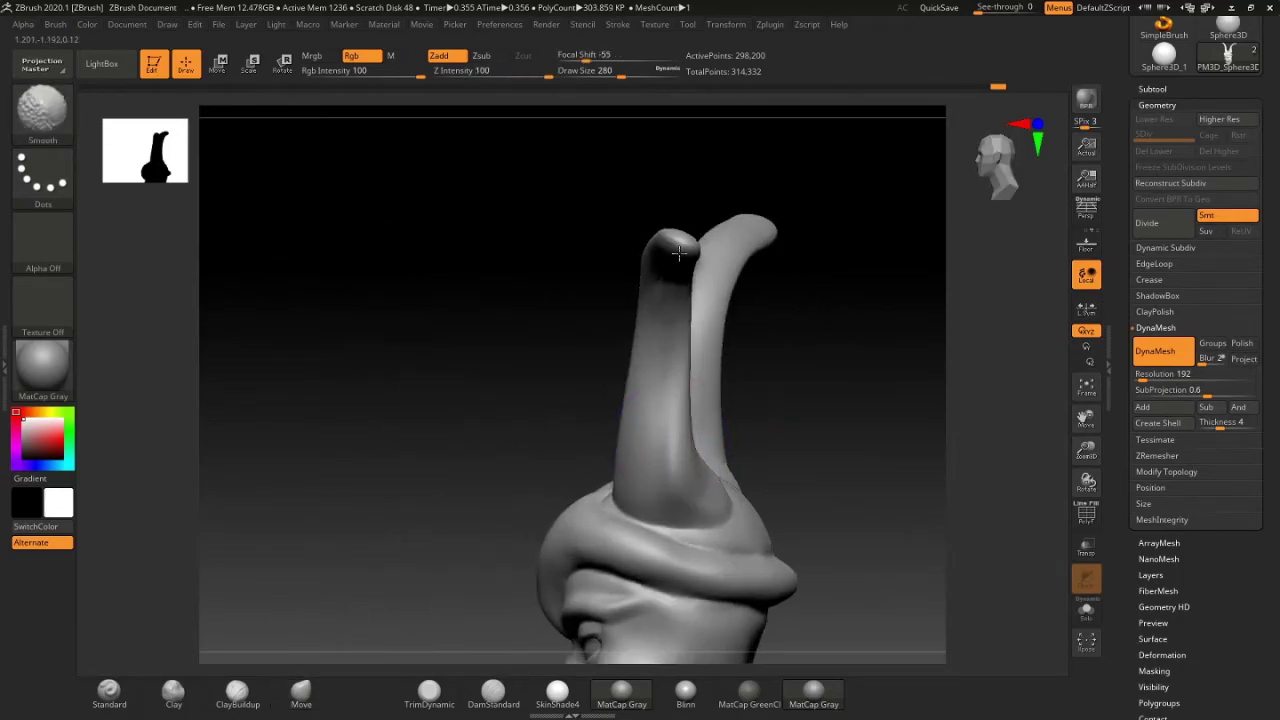
shift+right_drag(679, 253, 606, 351)
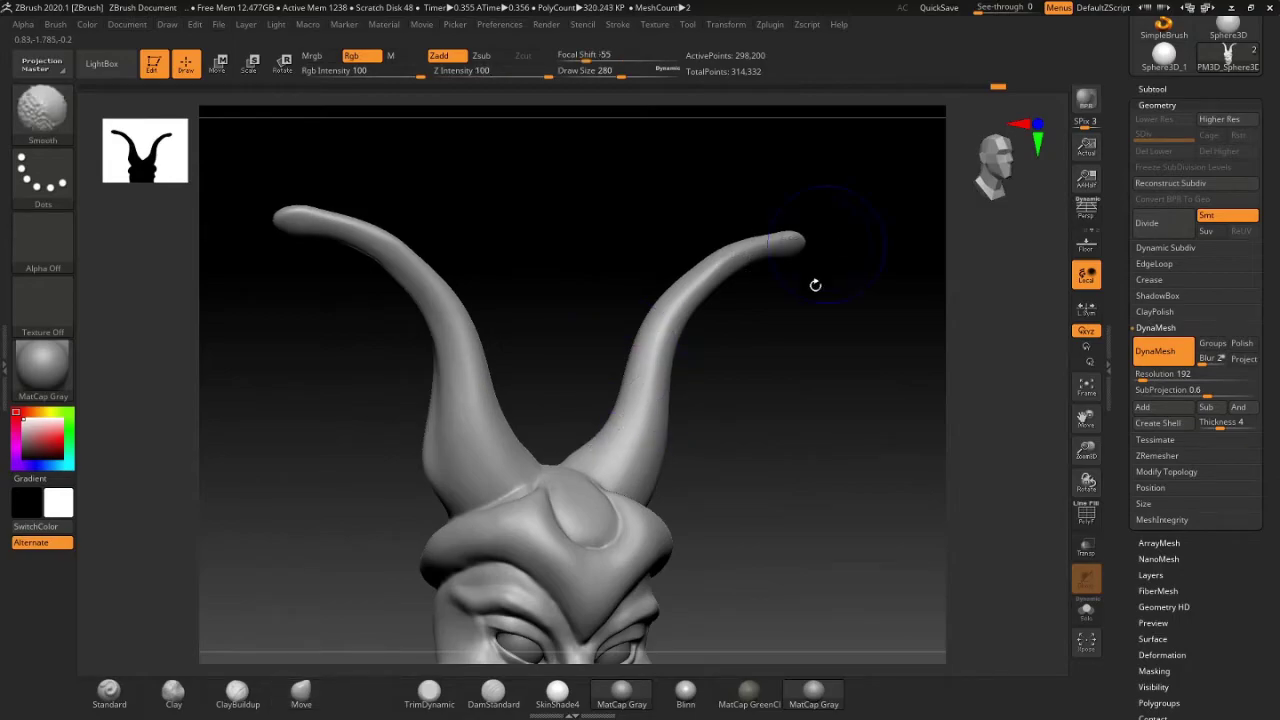
mouse_move(751, 371)
right_down()
mouse_move(837, 257)
mouse_move(740, 374)
mouse_move(751, 308)
mouse_move(401, 312)
right_up()
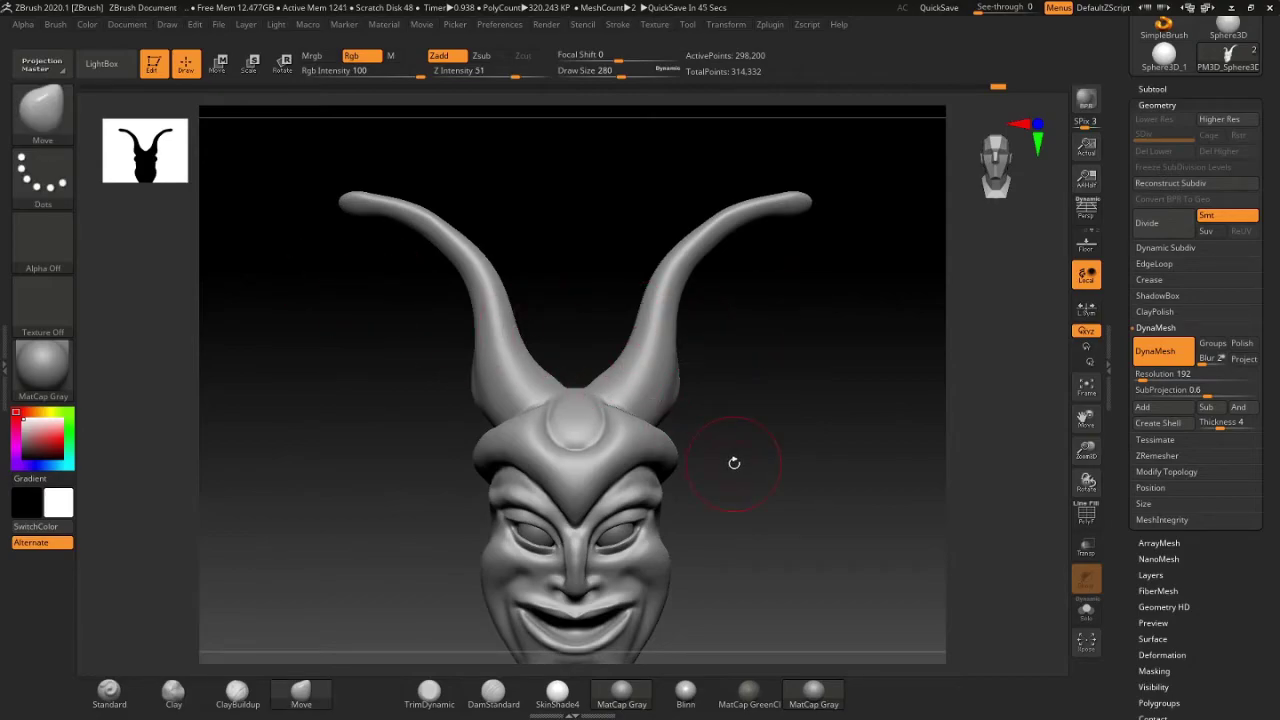
Step: Inspect the remeshed head shape and horn bases from side and three-quarter angles
mouse_move(778, 464)
right_down()
mouse_move(826, 480)
mouse_move(797, 491)
mouse_move(857, 443)
right_up()
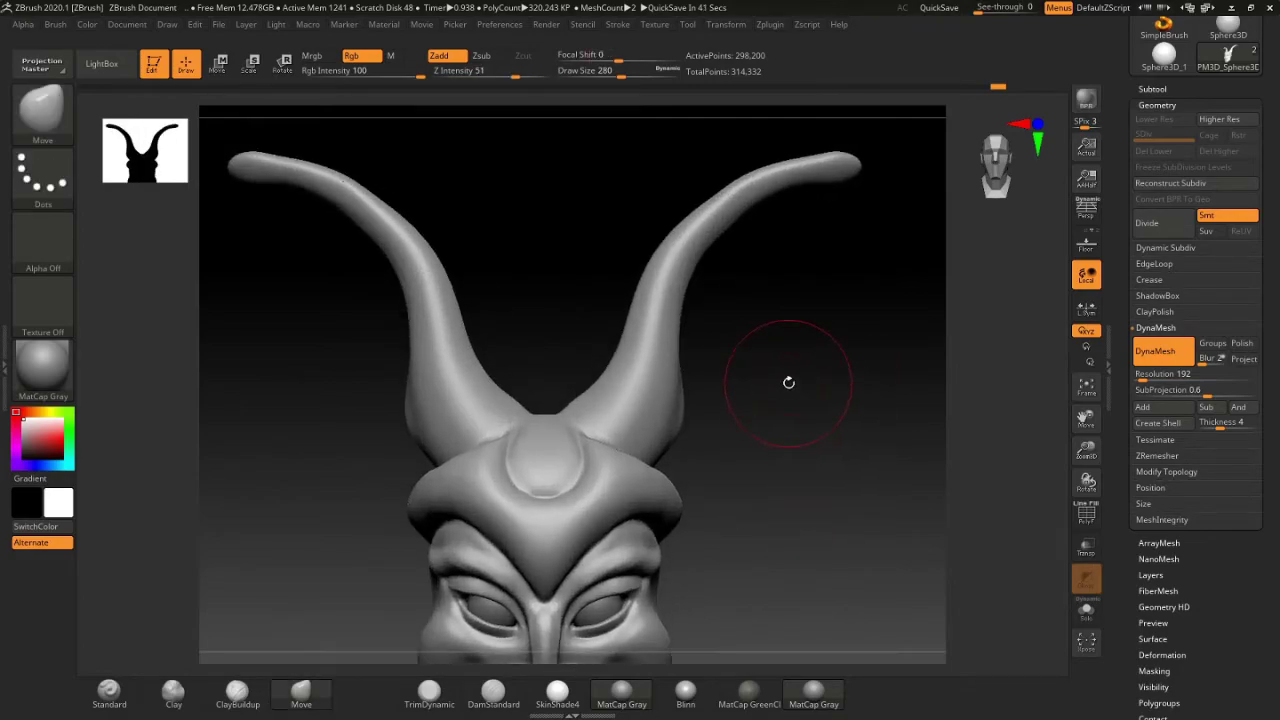
mouse_move(760, 472)
right_down()
mouse_move(870, 490)
mouse_move(857, 489)
right_up()
mouse_move(757, 509)
ctrl+right_down()
mouse_move(837, 463)
mouse_move(823, 503)
ctrl+right_up()
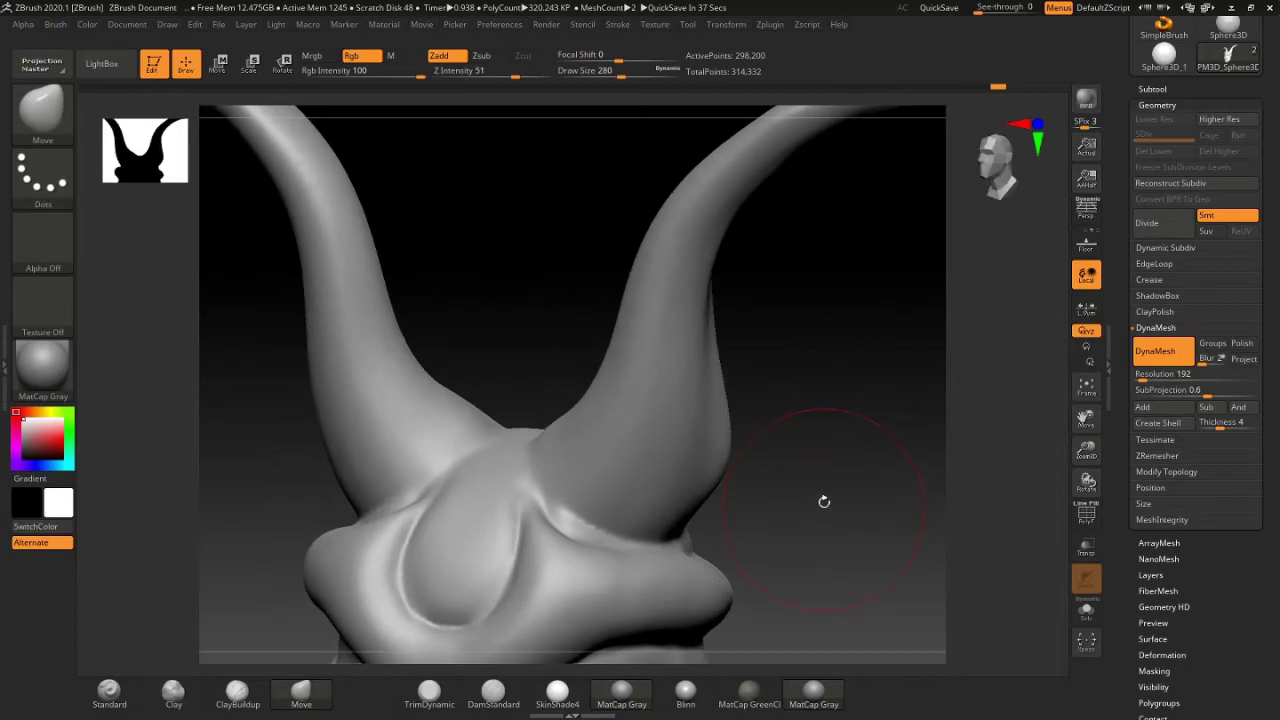
mouse_move(808, 381)
ctrl+right_down()
mouse_move(726, 420)
mouse_move(820, 510)
ctrl+right_up()
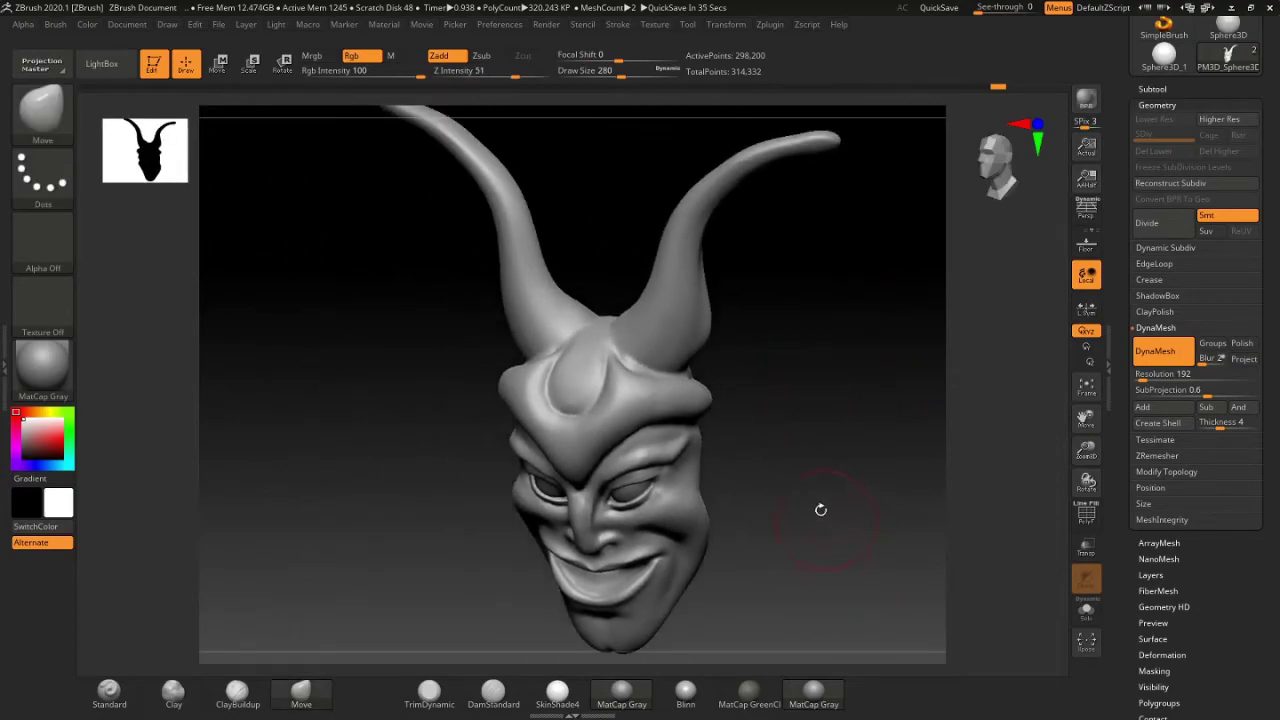
key(shift)
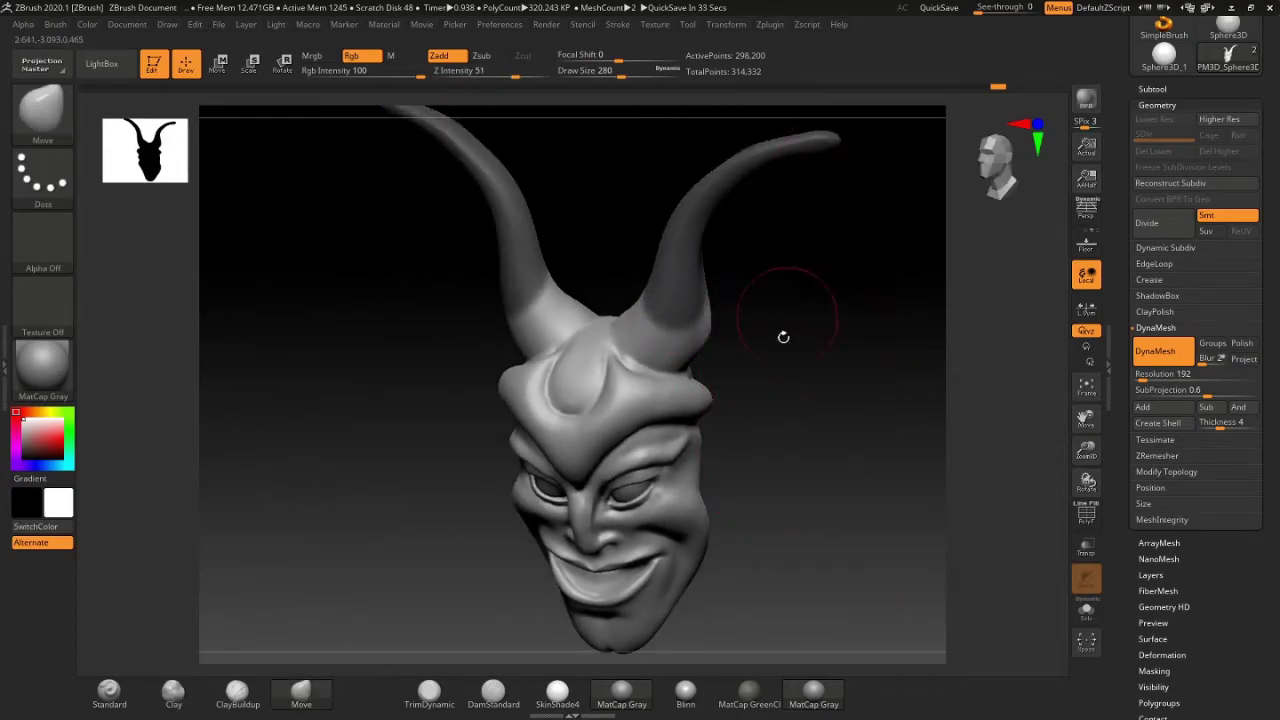
mouse_move(812, 389)
right_down()
mouse_move(869, 297)
mouse_move(839, 274)
mouse_move(823, 309)
right_up()
Step: Reduce the brush size to 149 and paint a mask along both horns
key(space)
drag(830, 305, 808, 306)
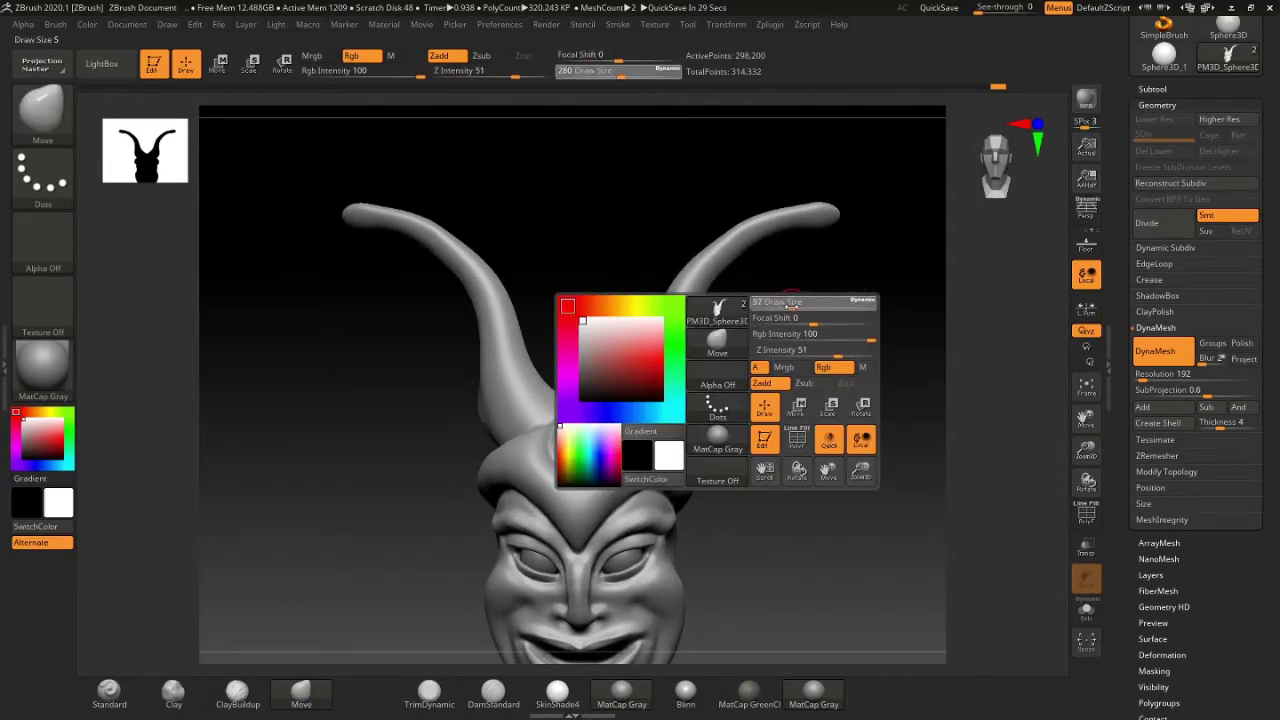
mouse_move(808, 306)
right_down()
mouse_move(820, 280)
mouse_move(671, 351)
mouse_move(662, 372)
right_up()
mouse_move(662, 372)
ctrl+mouse_down()
mouse_move(665, 330)
mouse_move(742, 208)
ctrl+mouse_up()
alt+right_drag(820, 294, 740, 290)
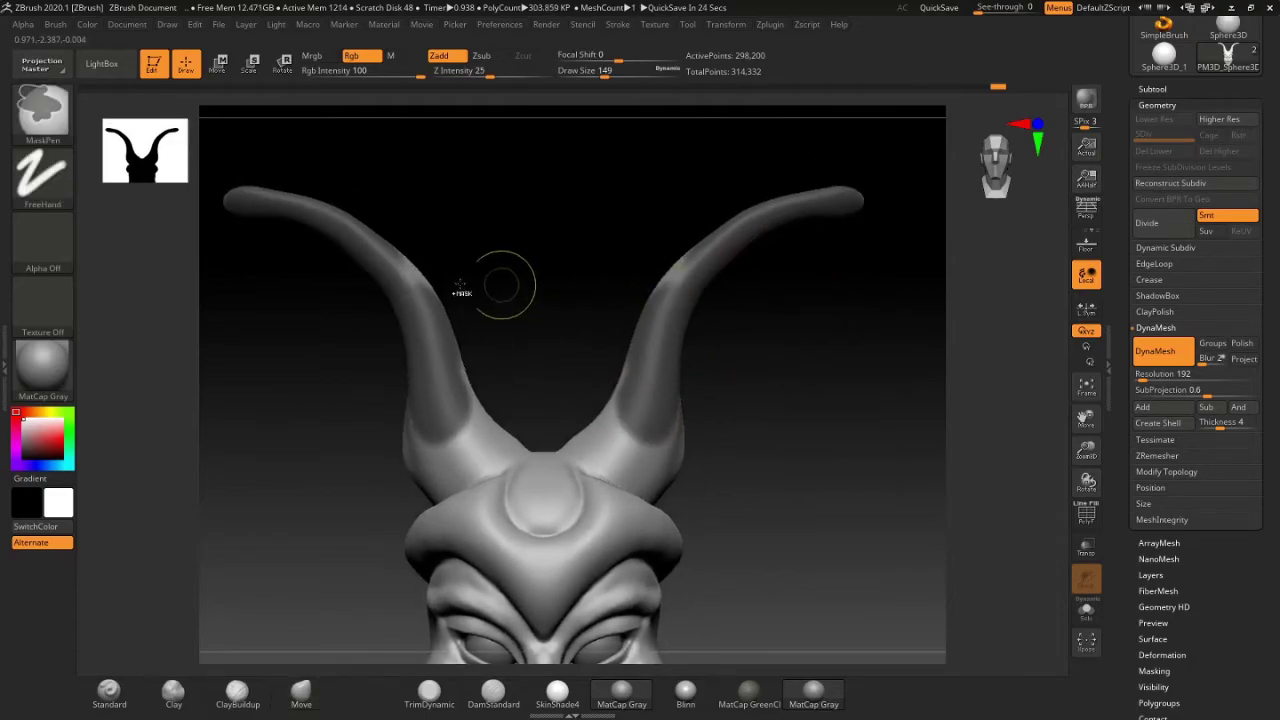
Step: Switch to the Lasso stroke and lasso-mask the right horn down to its base
click(58, 190)
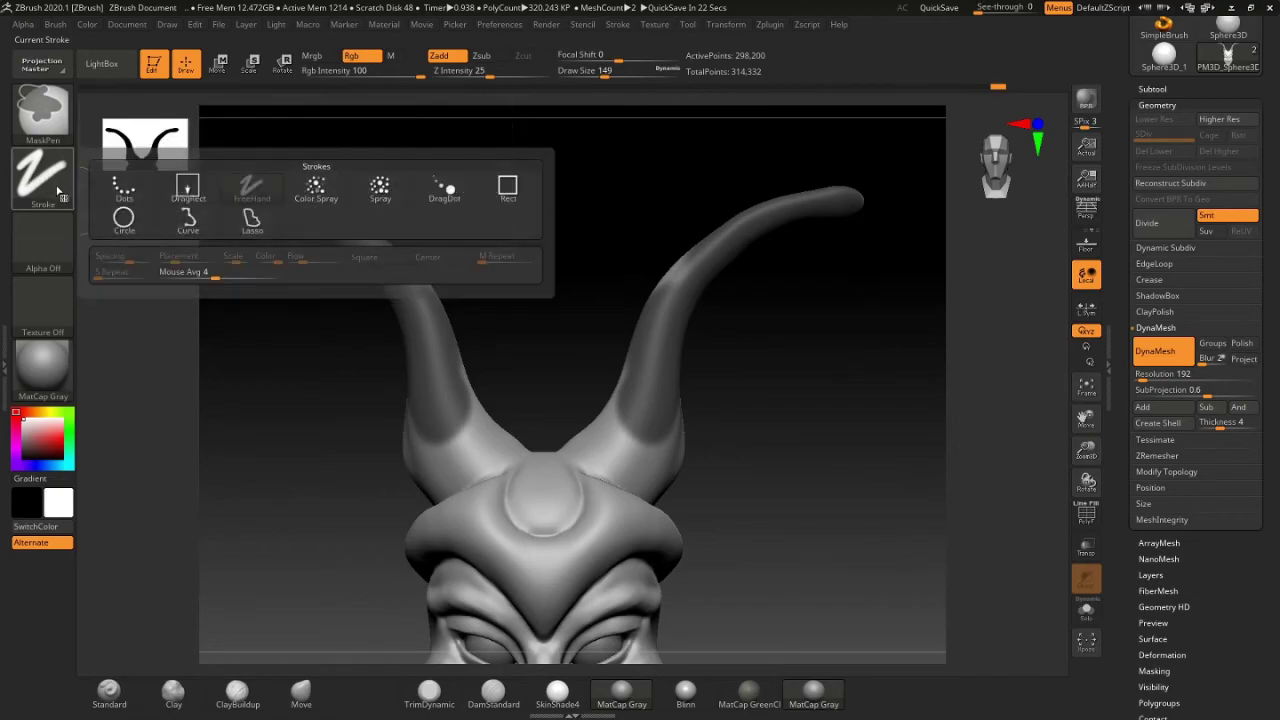
click(258, 222)
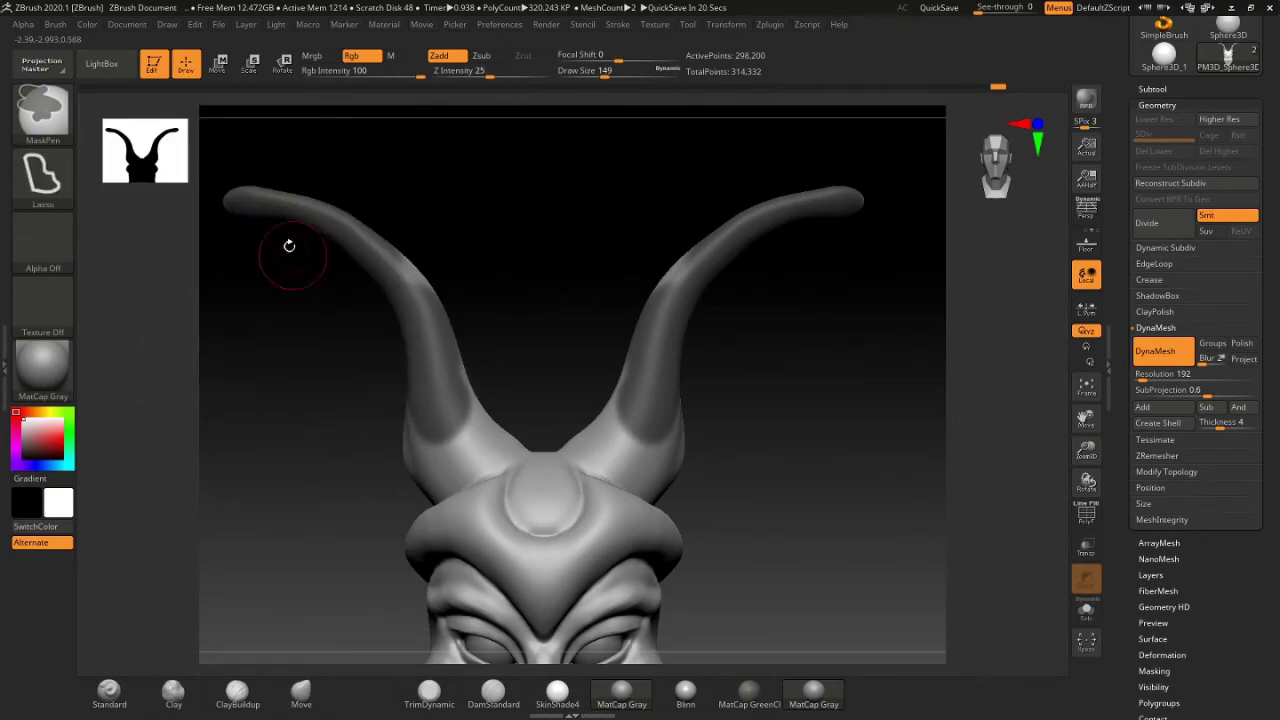
ctrl+drag(616, 262, 781, 320)
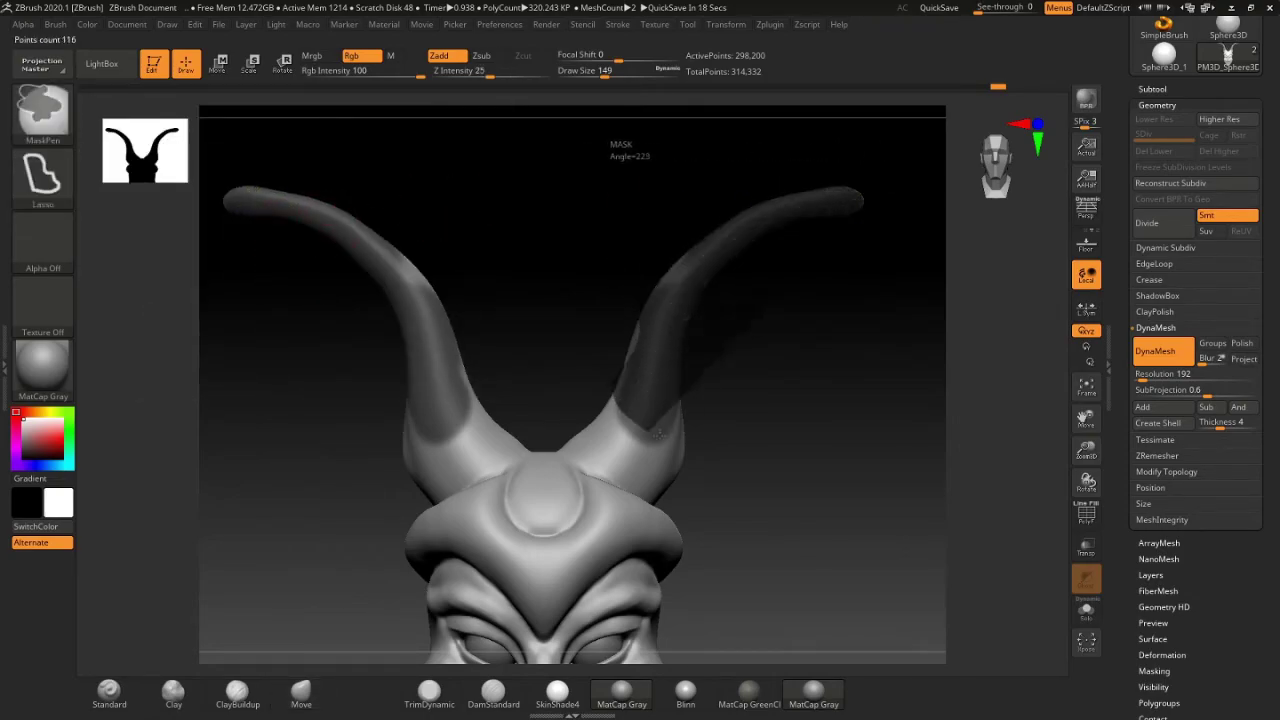
ctrl+click(781, 320)
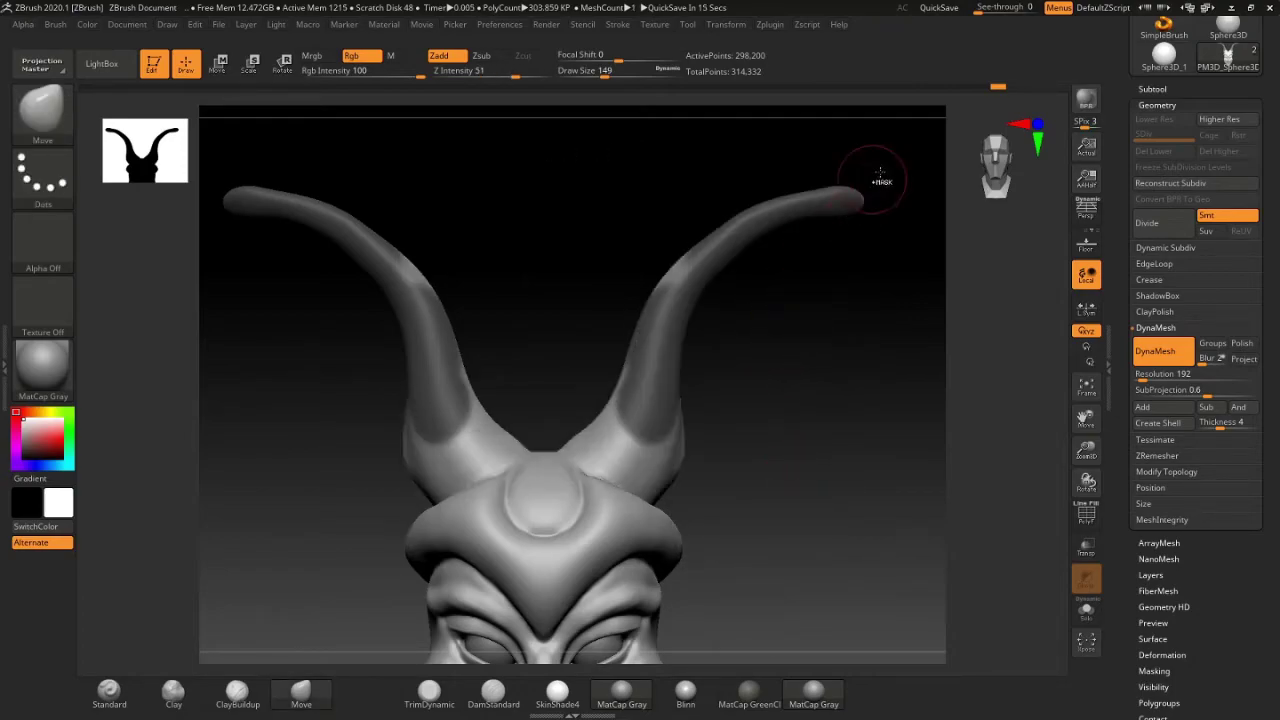
ctrl+drag(871, 194, 737, 148)
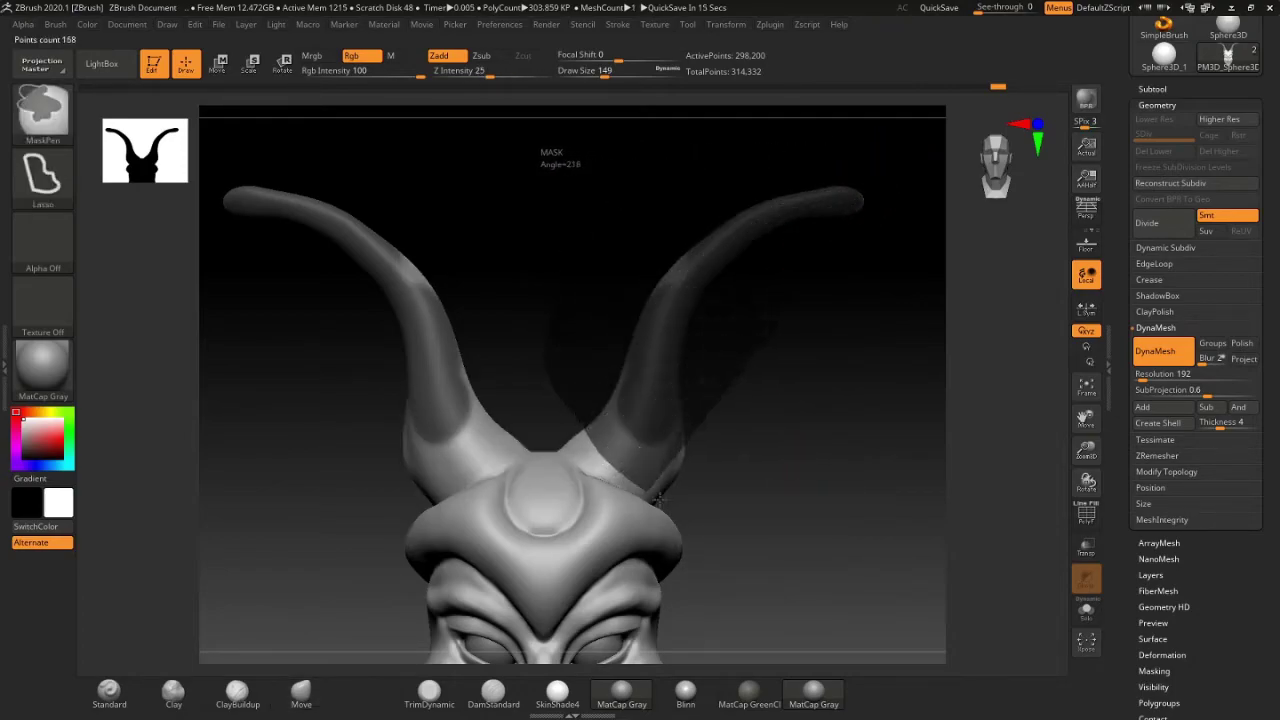
ctrl+drag(556, 279, 800, 457)
mouse_move(824, 348)
mouse_down()
mouse_move(720, 371)
mouse_move(766, 306)
mouse_move(674, 281)
mouse_up()
key(ctrl)
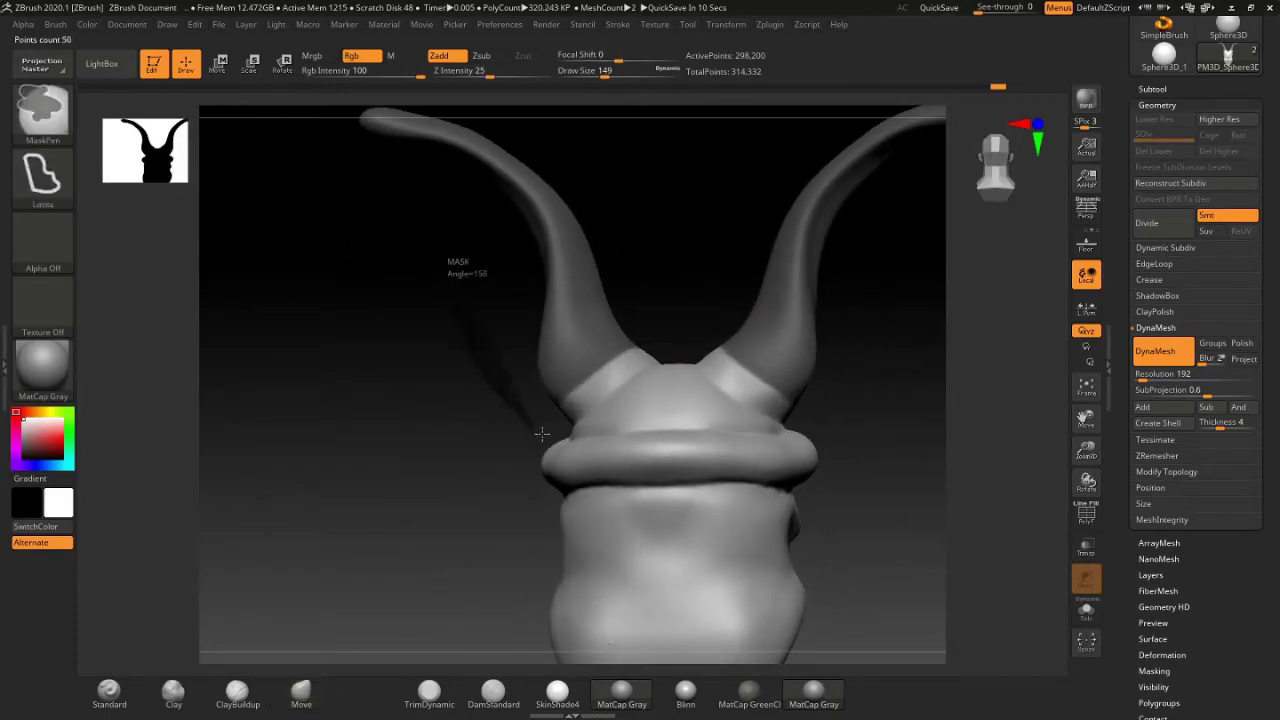
mouse_move(616, 377)
ctrl+mouse_down()
mouse_move(663, 251)
mouse_move(757, 217)
mouse_move(756, 253)
ctrl+mouse_up()
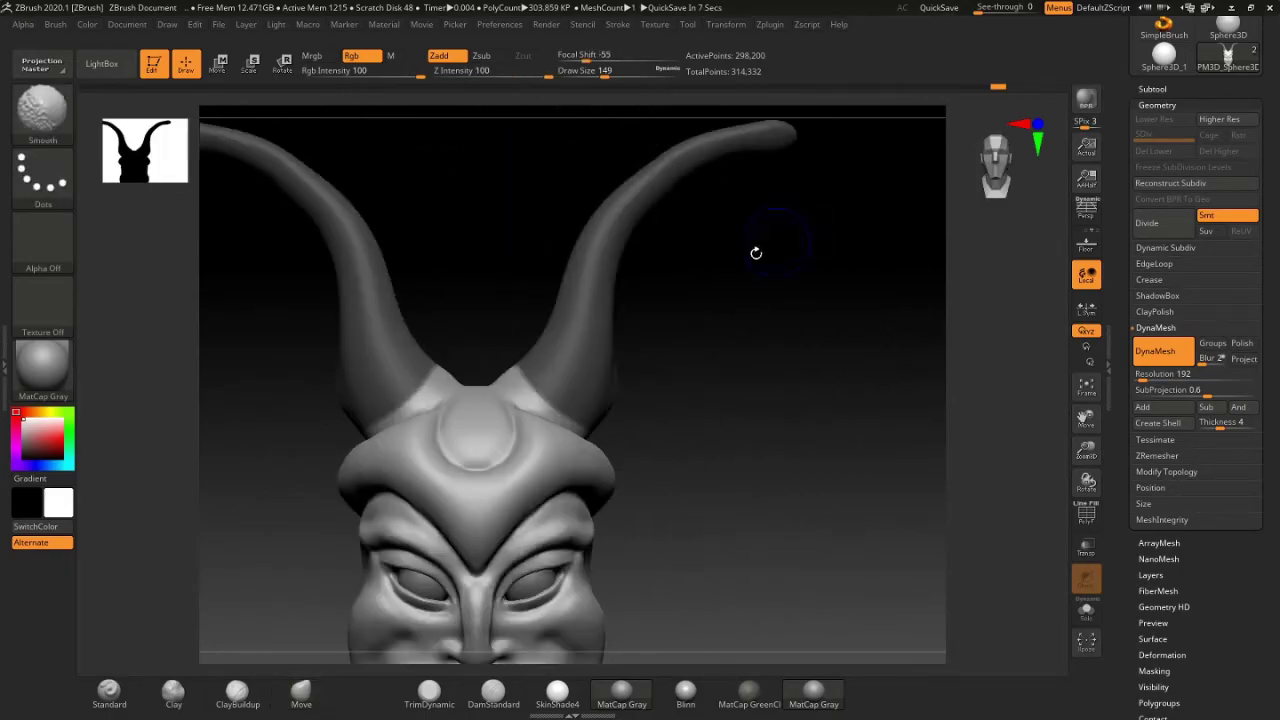
key(ctrl)
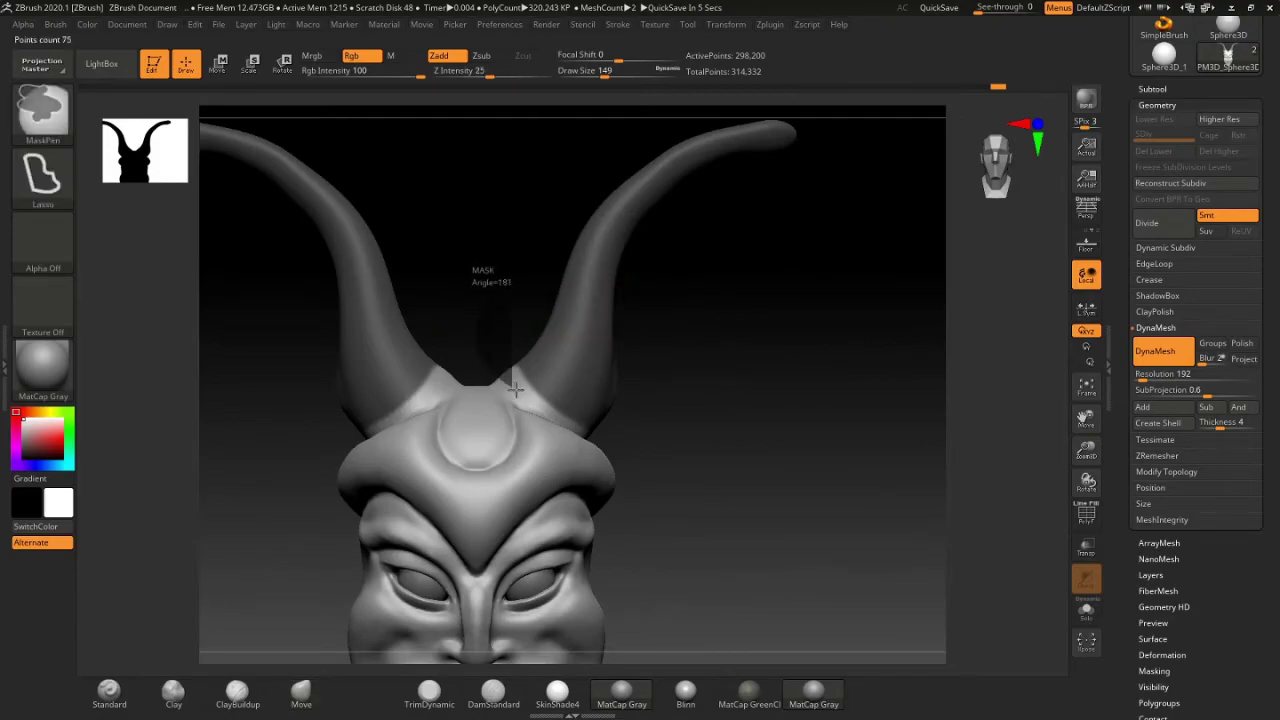
mouse_move(543, 320)
mouse_down()
mouse_move(634, 349)
mouse_move(723, 306)
mouse_move(528, 343)
mouse_move(571, 400)
mouse_move(750, 272)
mouse_up()
Step: Lower Draw Size to 51, switch to FreeHand stroke, and refine the mask around the horn base
key(space)
drag(537, 391, 135, 235)
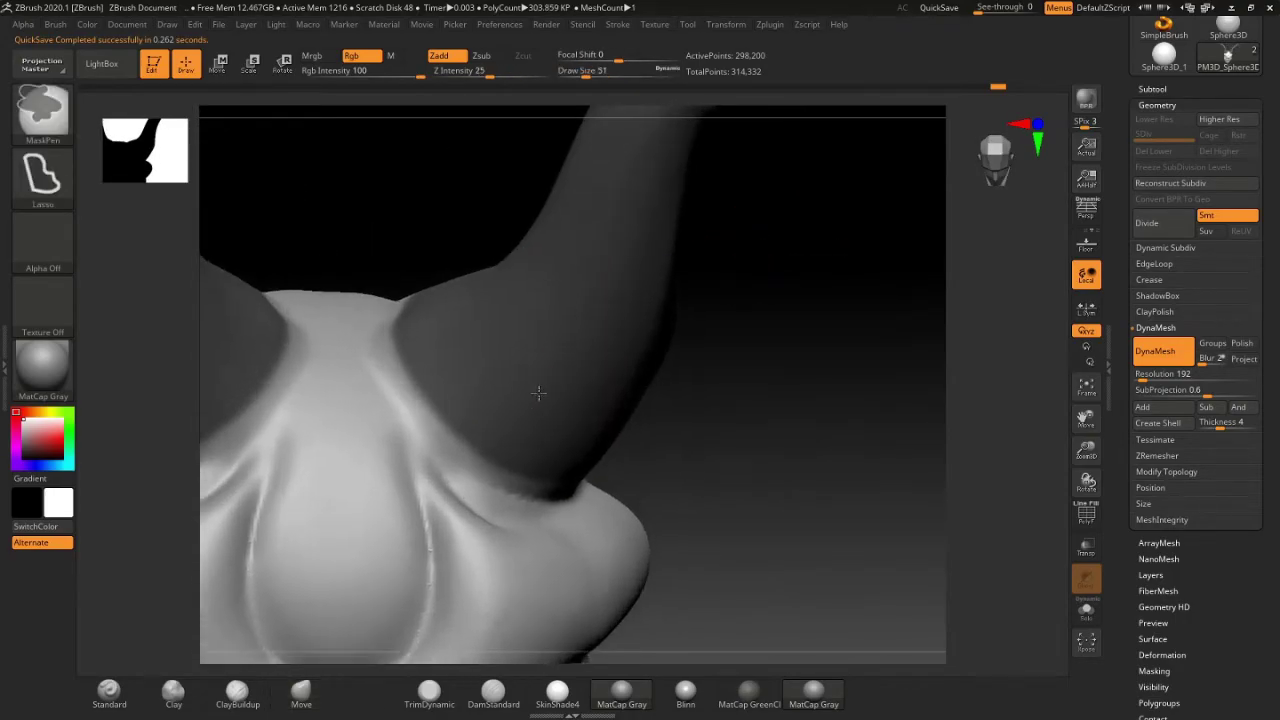
ctrl+click(42, 175)
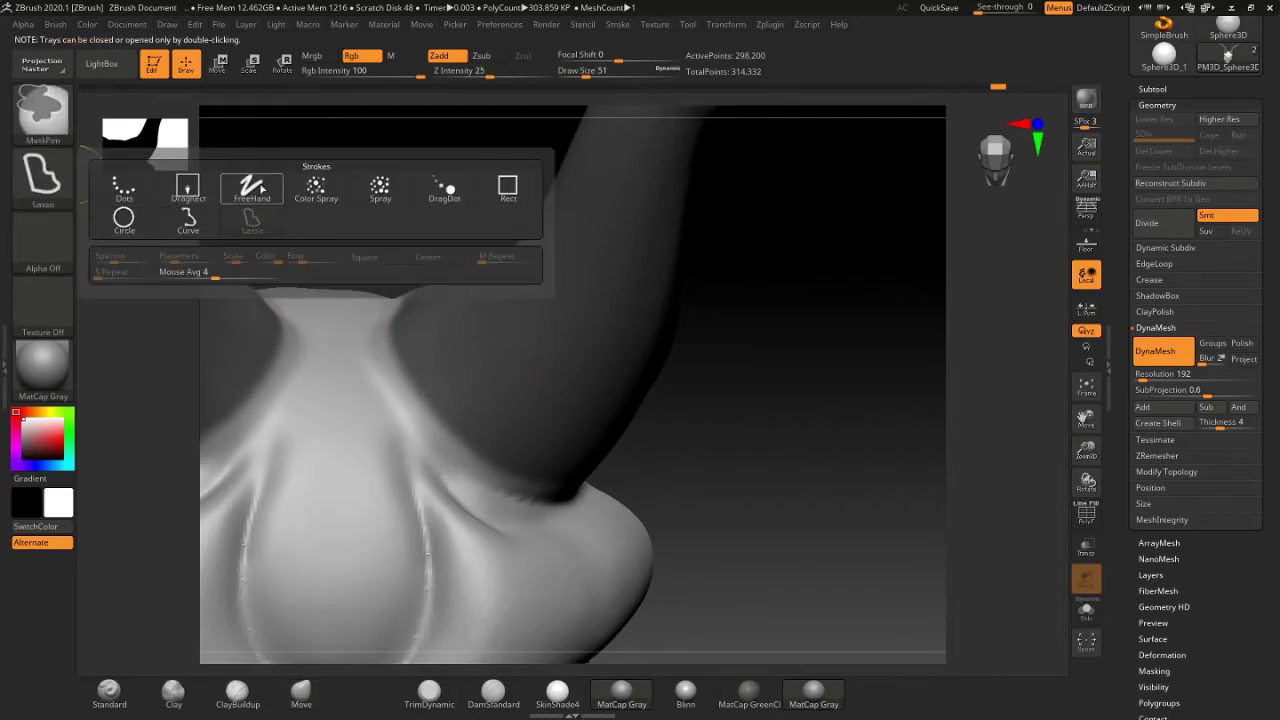
click(261, 187)
ctrl+drag(430, 440, 393, 335)
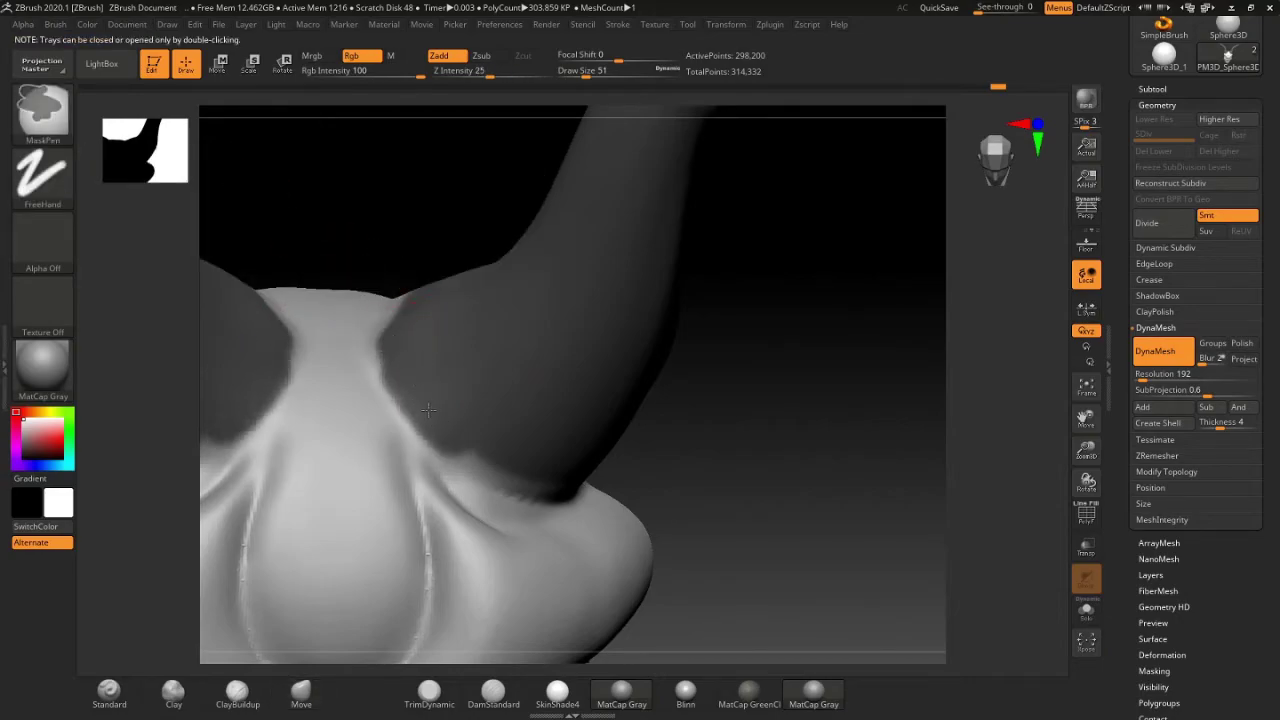
drag(650, 470, 700, 380)
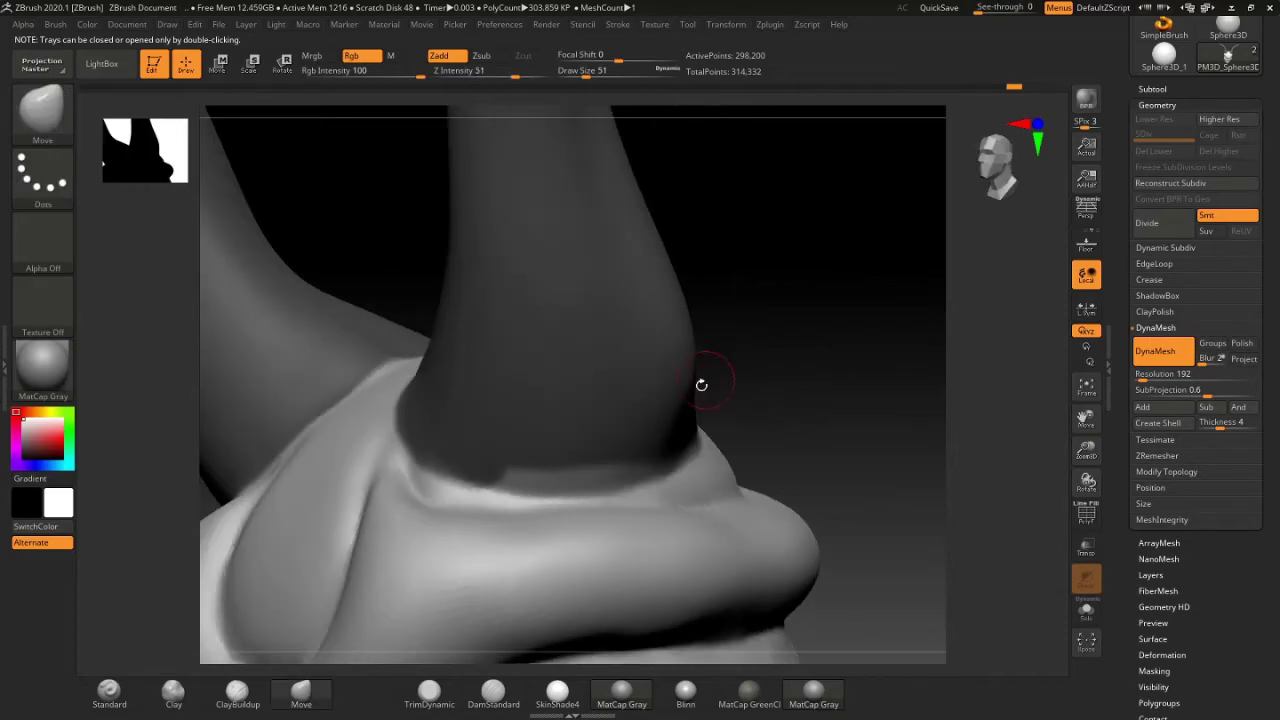
drag(683, 450, 757, 349)
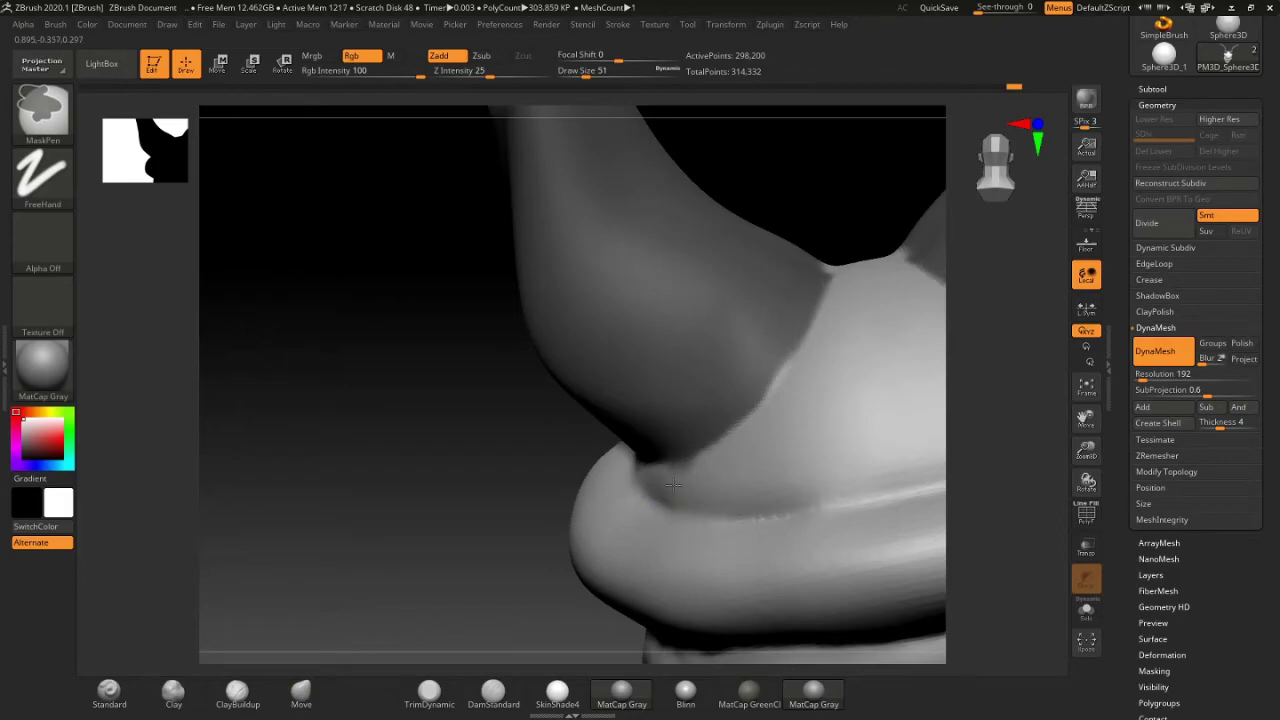
mouse_move(823, 345)
mouse_down()
mouse_move(671, 391)
mouse_move(700, 380)
mouse_up()
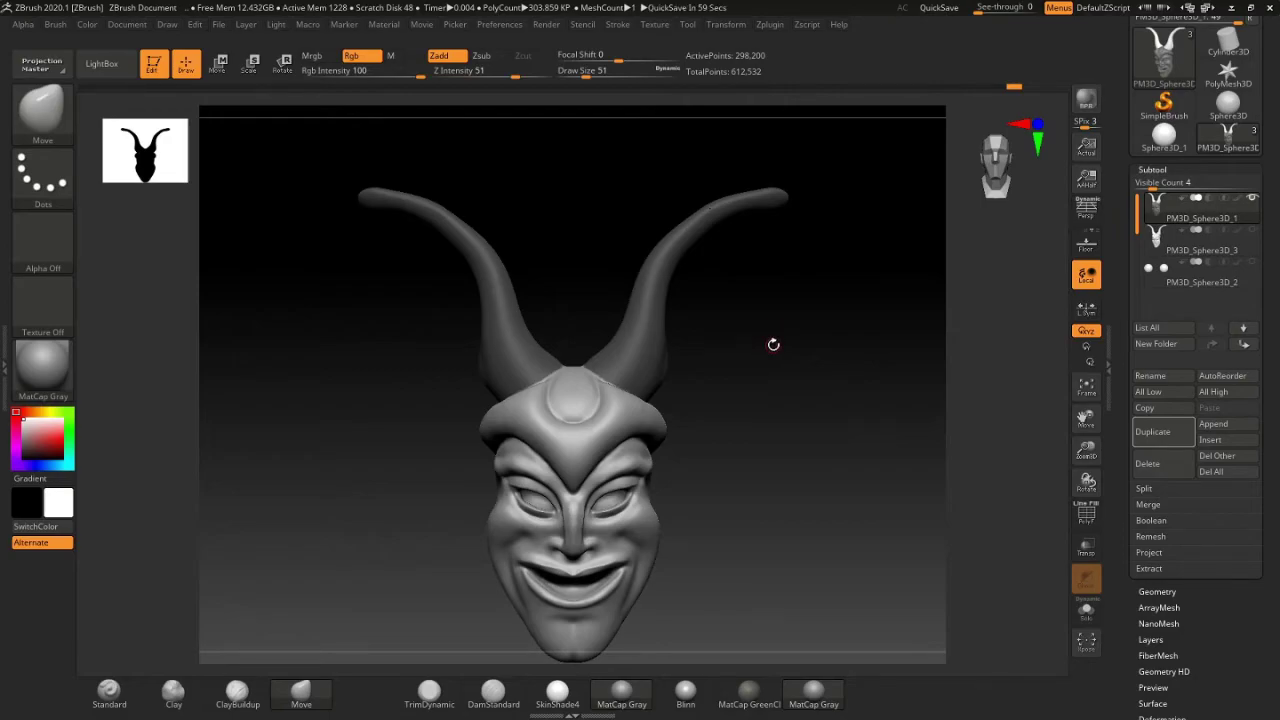
Step: Turn the masked horns into their own polygroup with Polygroups > From Masking
mouse_move(773, 344)
mouse_down()
mouse_move(771, 360)
mouse_move(740, 341)
mouse_up()
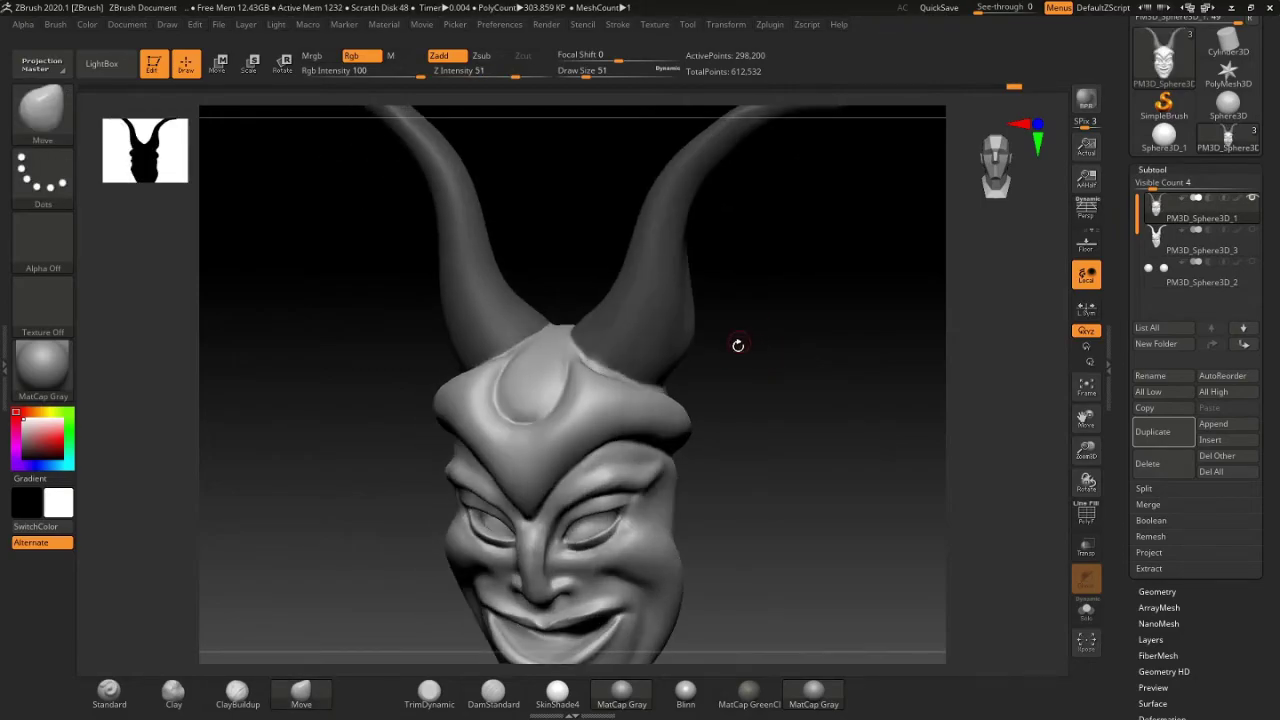
mouse_move(1229, 622)
mouse_down()
mouse_move(1229, 316)
mouse_move(1229, 342)
mouse_up()
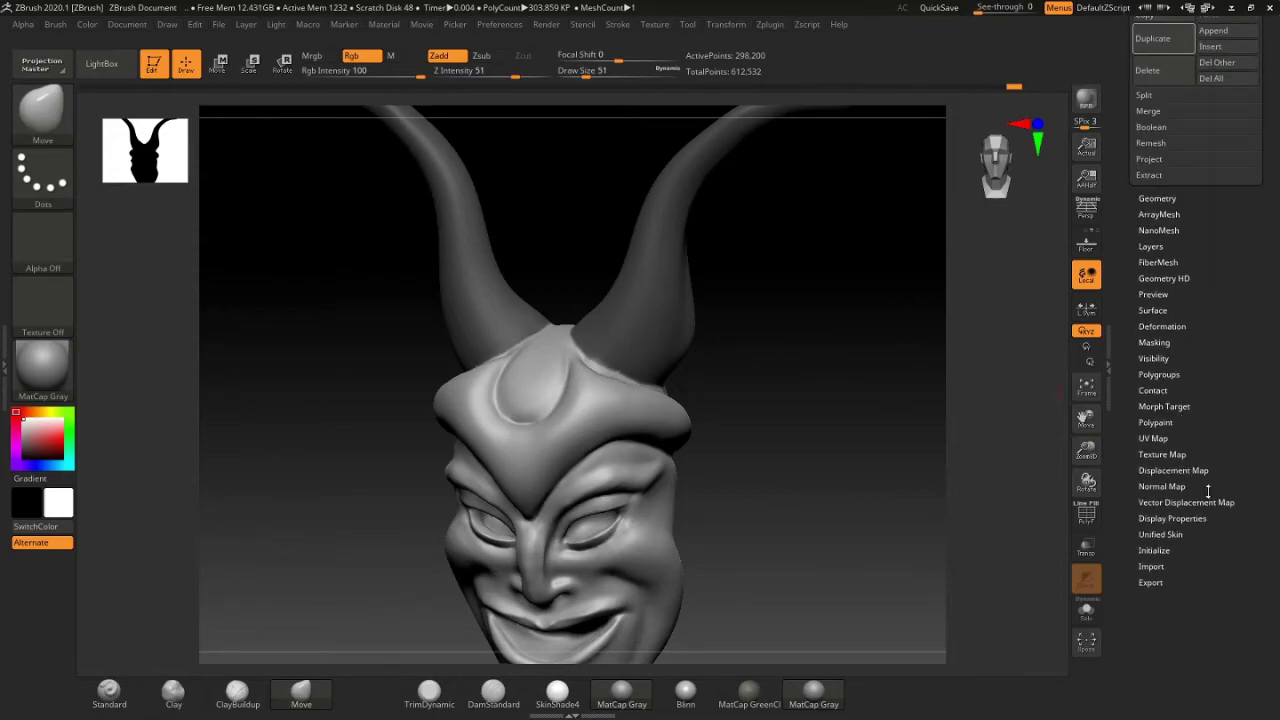
drag(1226, 388, 1226, 400)
click(1170, 387)
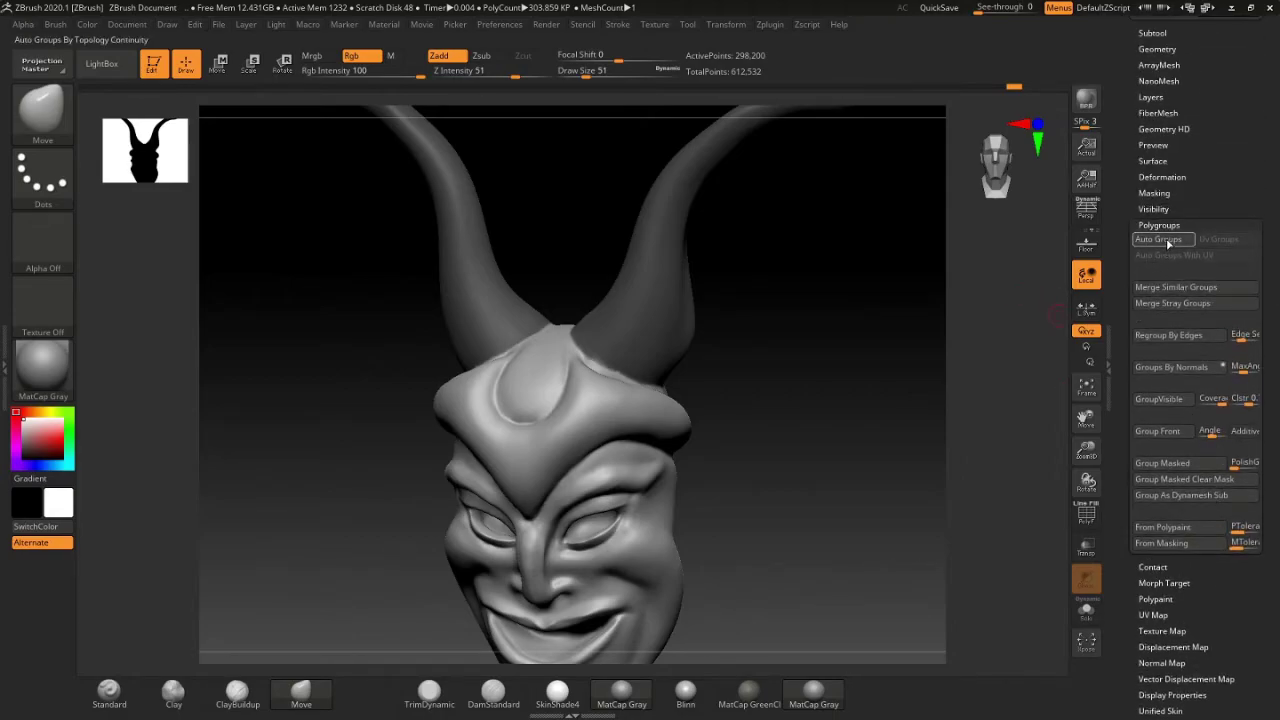
Step: Clear the mask from the horns with a Ctrl-drag on empty canvas
drag(743, 419, 764, 355)
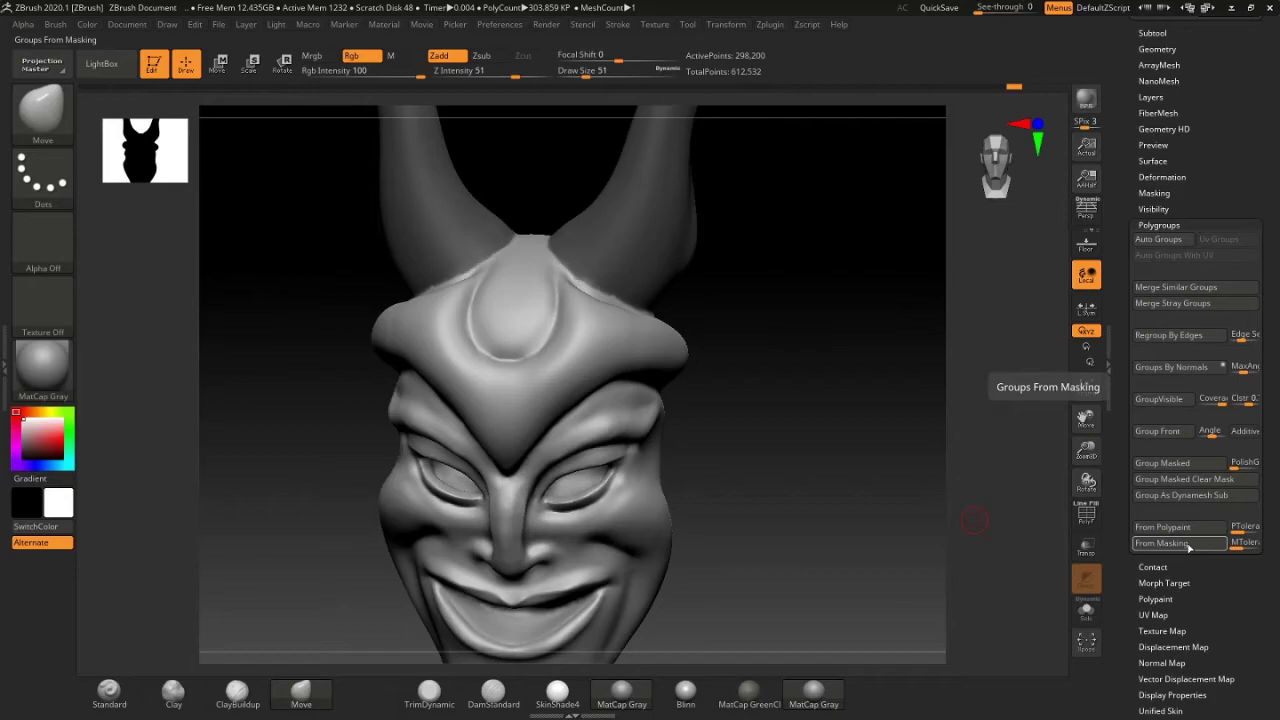
mouse_move(700, 360)
mouse_down()
mouse_move(754, 314)
mouse_move(766, 371)
mouse_move(846, 408)
mouse_up()
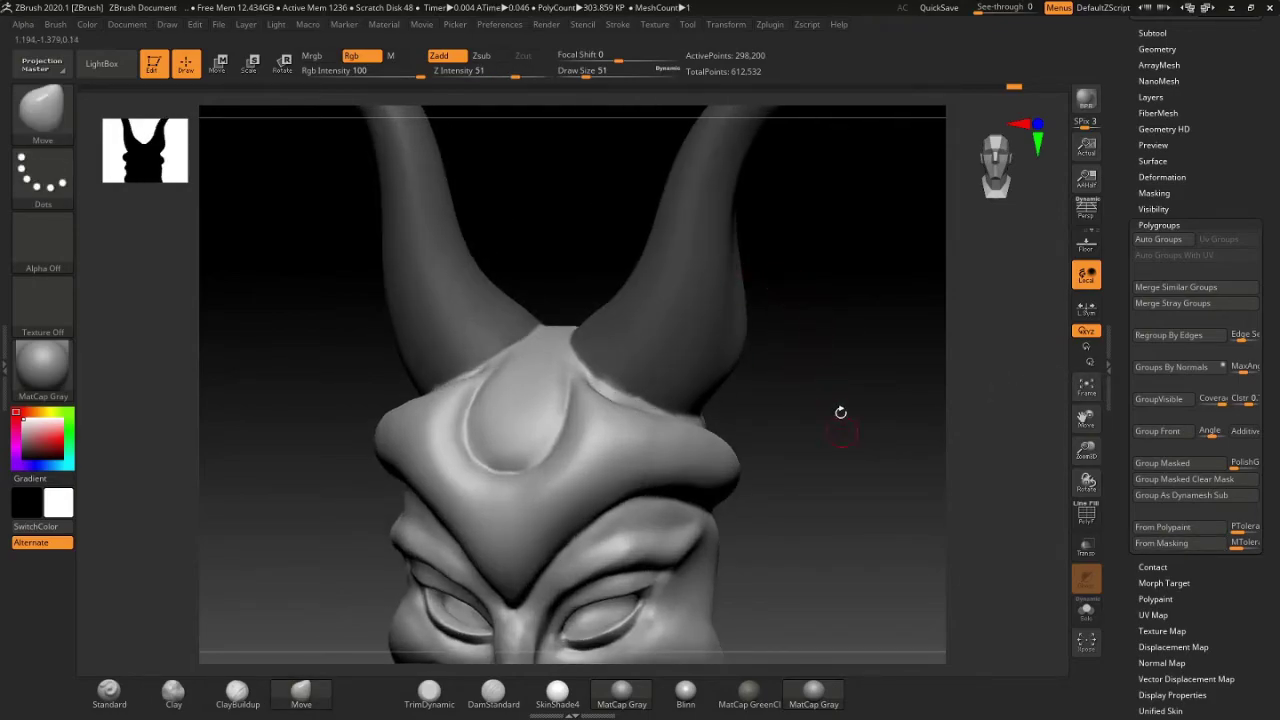
key(ctrl)
ctrl+drag(809, 337, 904, 443)
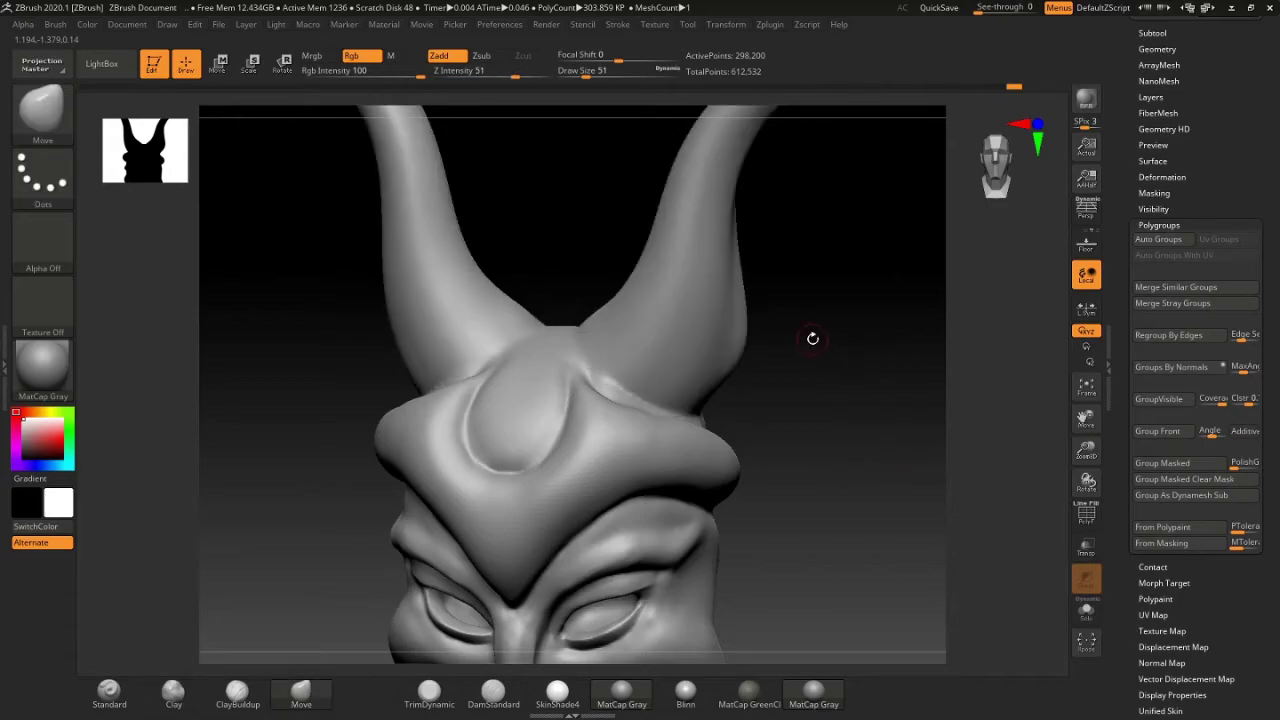
mouse_move(809, 375)
mouse_down()
mouse_move(811, 346)
mouse_move(766, 323)
mouse_move(868, 447)
mouse_move(811, 443)
mouse_up()
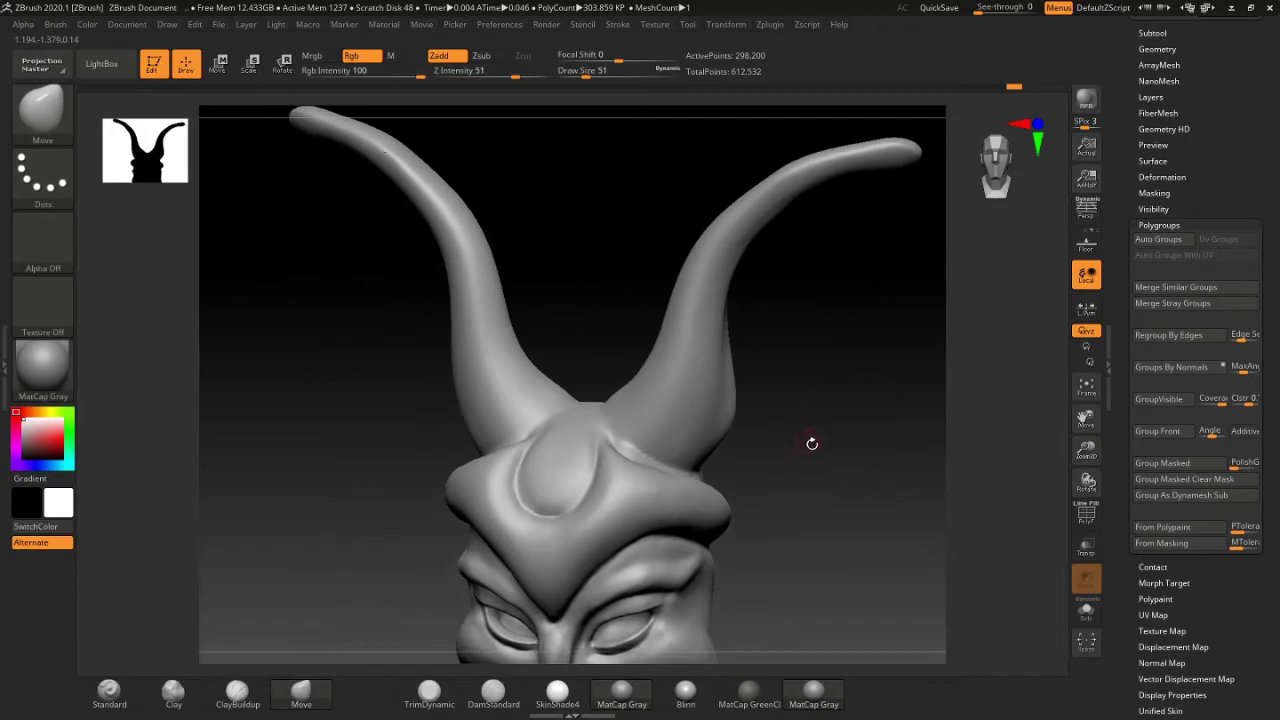
Step: Display polygroup colours to check the green horn and purple head groups
click(1085, 516)
mouse_move(791, 409)
mouse_down()
mouse_move(860, 391)
mouse_move(791, 396)
mouse_up()
mouse_move(791, 396)
ctrl+right_down()
mouse_move(723, 380)
mouse_move(797, 394)
ctrl+right_up()
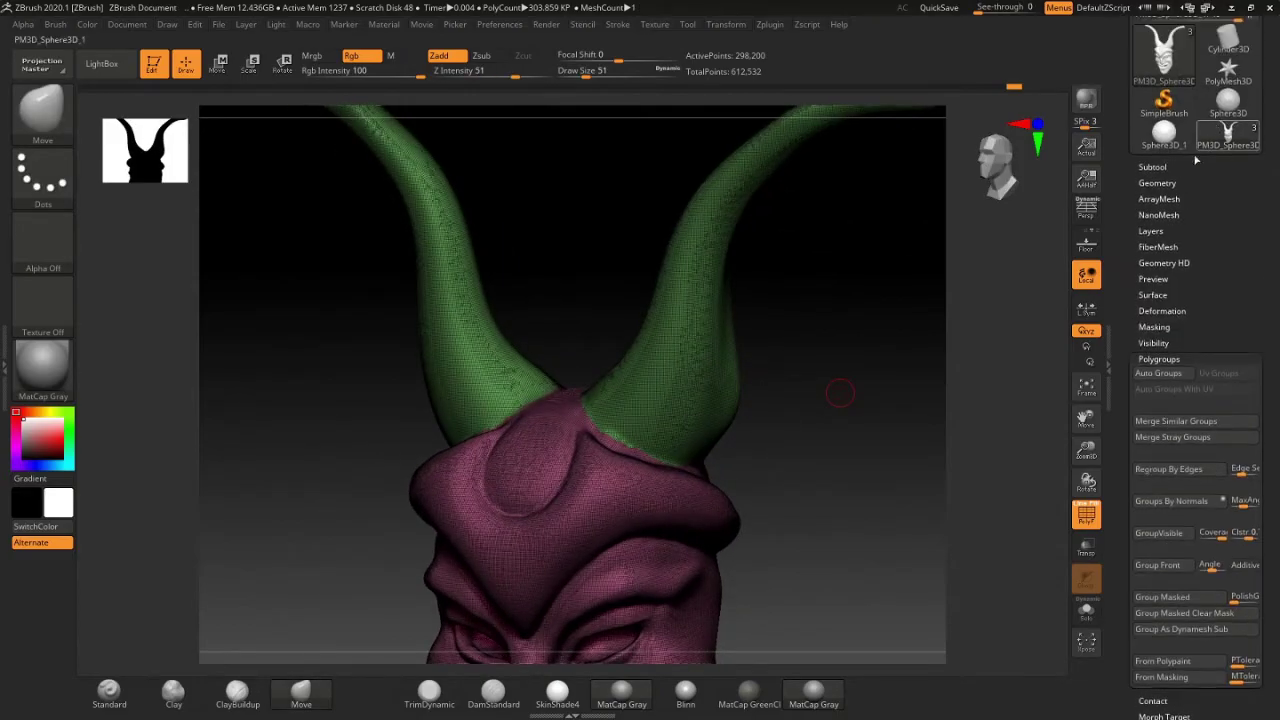
mouse_move(814, 446)
mouse_down()
mouse_move(814, 324)
mouse_move(794, 314)
mouse_move(814, 334)
mouse_move(783, 406)
mouse_move(797, 363)
mouse_up()
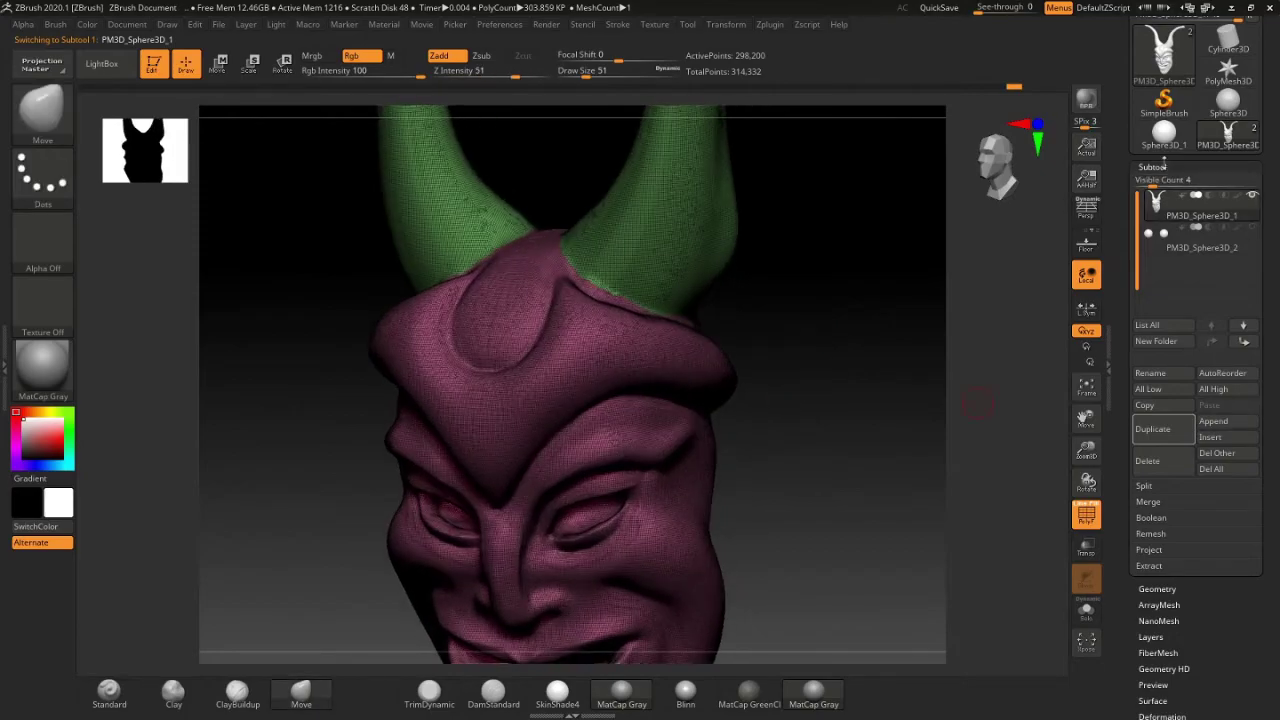
Step: Duplicate the head subtool and hide the duplicated copy
click(1174, 167)
mouse_move(752, 454)
mouse_down()
mouse_move(737, 451)
mouse_move(763, 420)
mouse_up()
click(1152, 166)
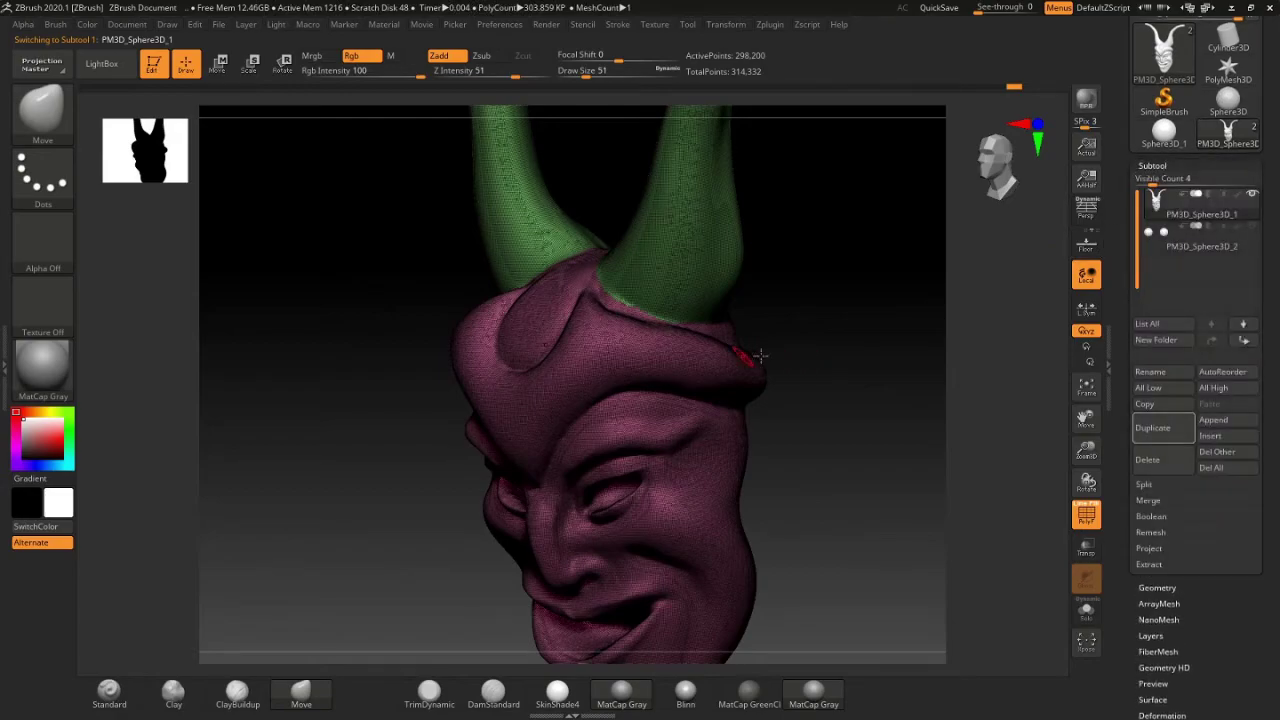
mouse_move(760, 354)
mouse_down()
mouse_move(791, 357)
mouse_move(811, 329)
mouse_move(764, 362)
mouse_move(906, 331)
mouse_up()
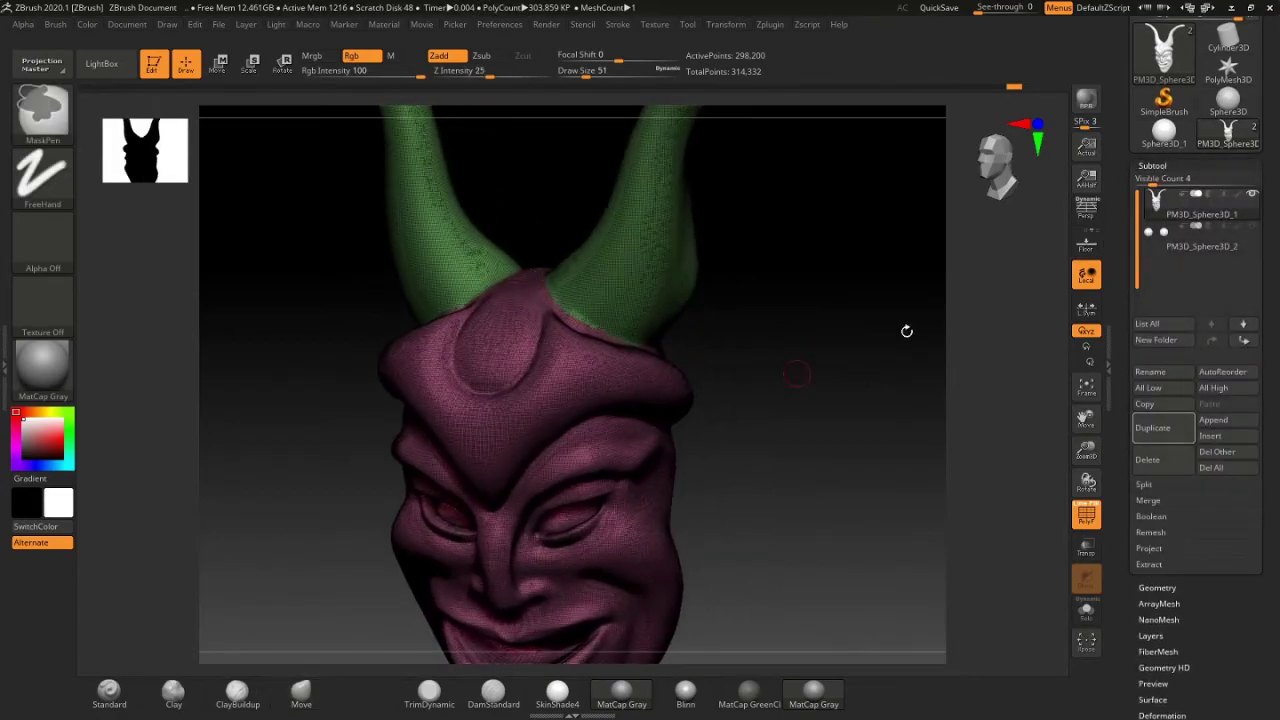
click(1160, 428)
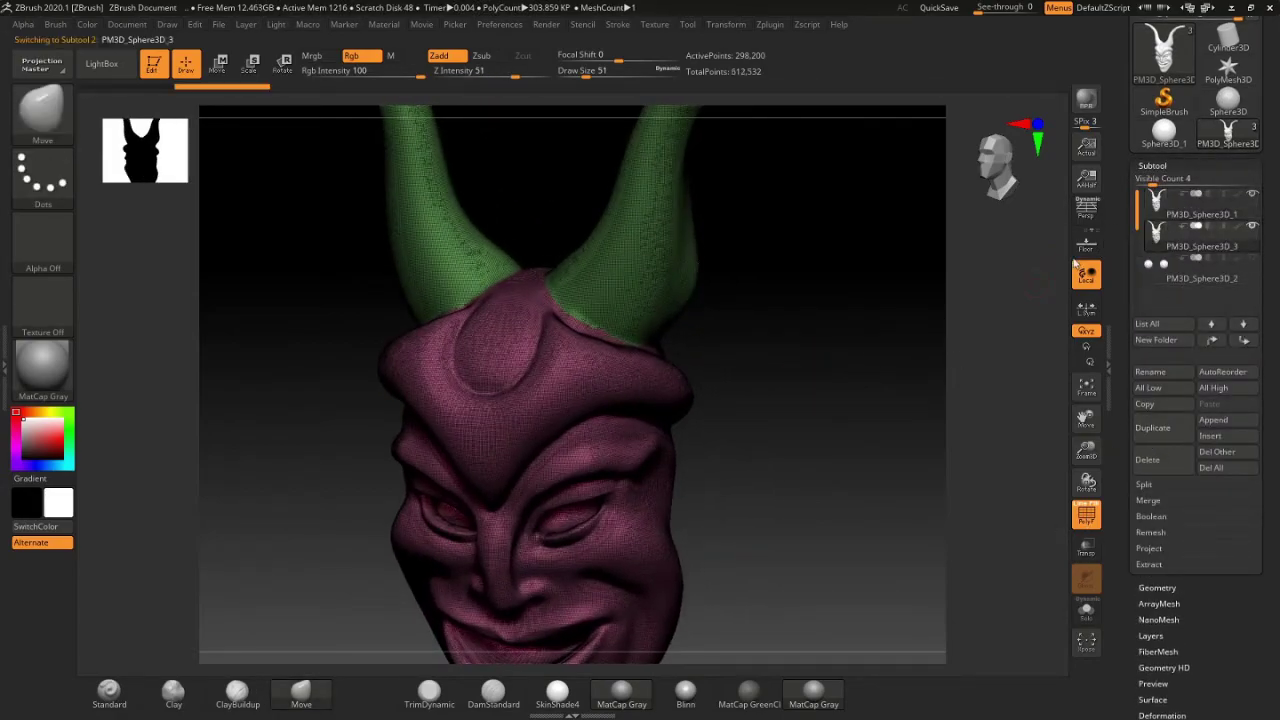
click(1254, 227)
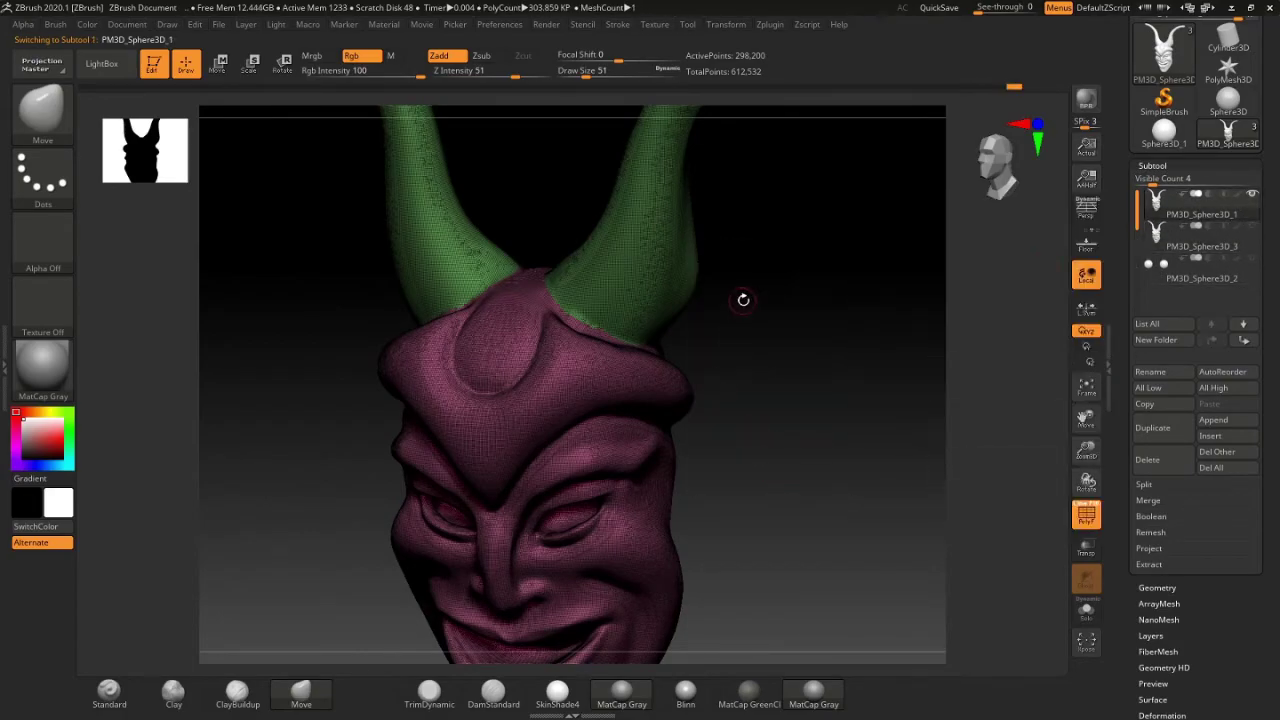
Step: Ctrl+Shift-click the green horn polygroup to hide the head portion, isolating the horns
drag(743, 300, 792, 424)
key(ctrl+shift)
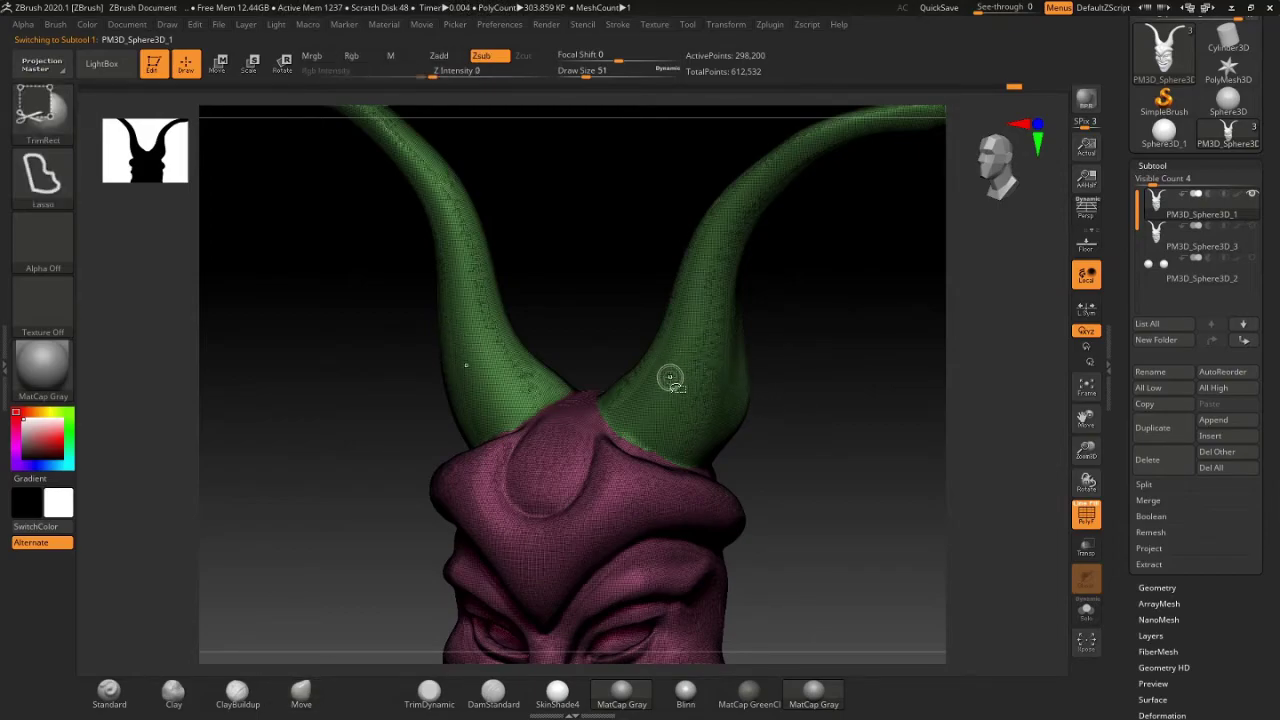
key(ctrl+shift)
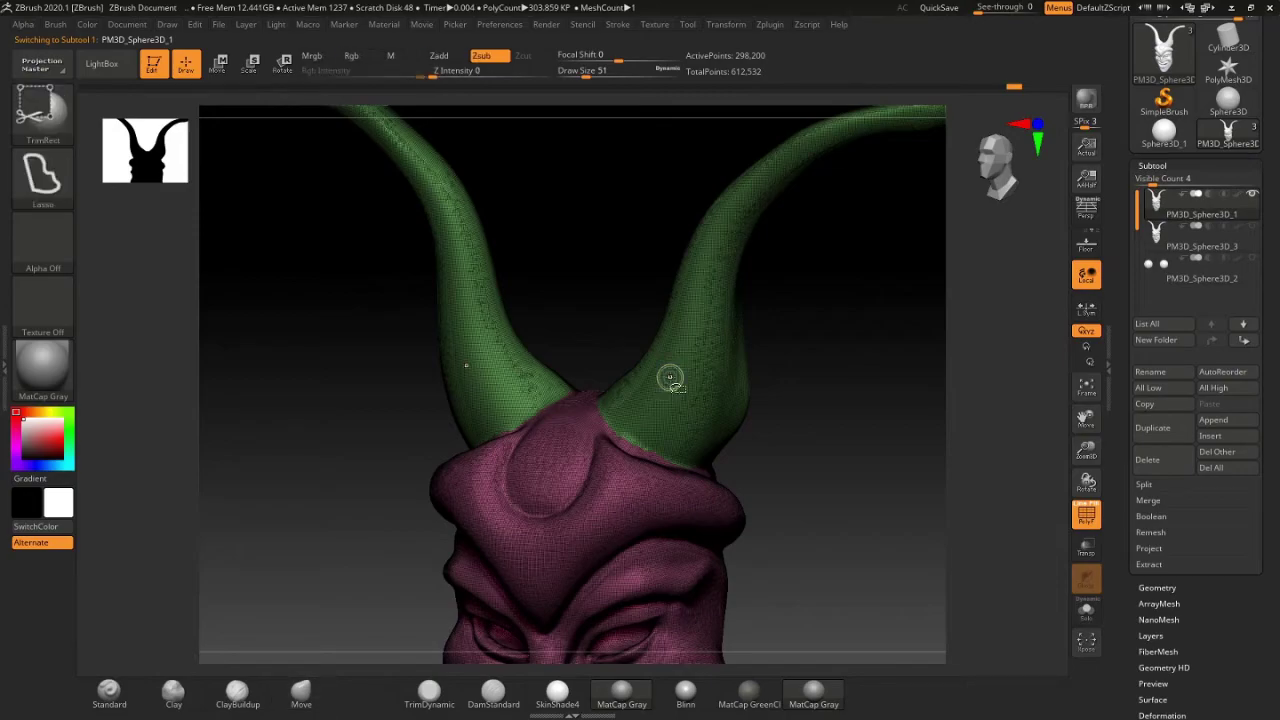
ctrl+shift+click(670, 377)
mouse_move(663, 371)
mouse_down()
mouse_move(777, 386)
mouse_move(777, 349)
mouse_move(656, 259)
mouse_move(757, 334)
mouse_move(743, 274)
mouse_move(812, 334)
mouse_up()
ctrl+right_drag(812, 334, 759, 347)
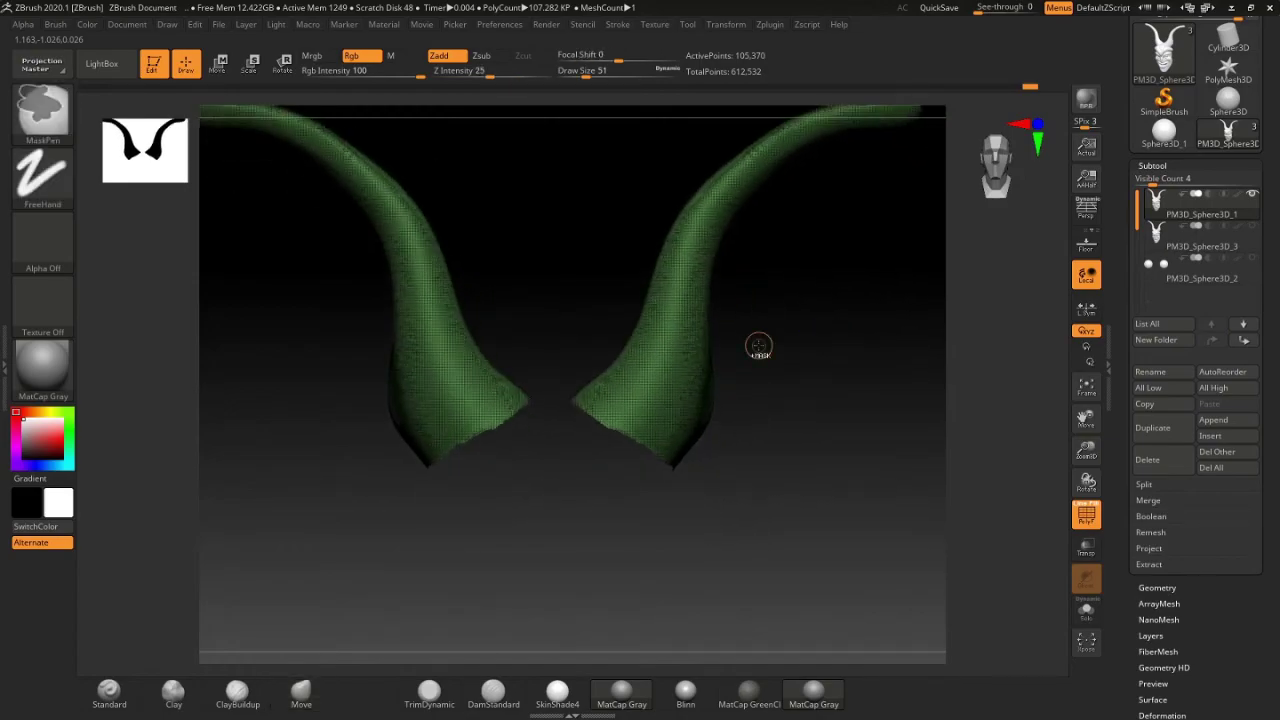
ctrl+shift+click(759, 346)
mouse_move(753, 433)
mouse_down()
mouse_move(777, 349)
mouse_move(616, 374)
mouse_up()
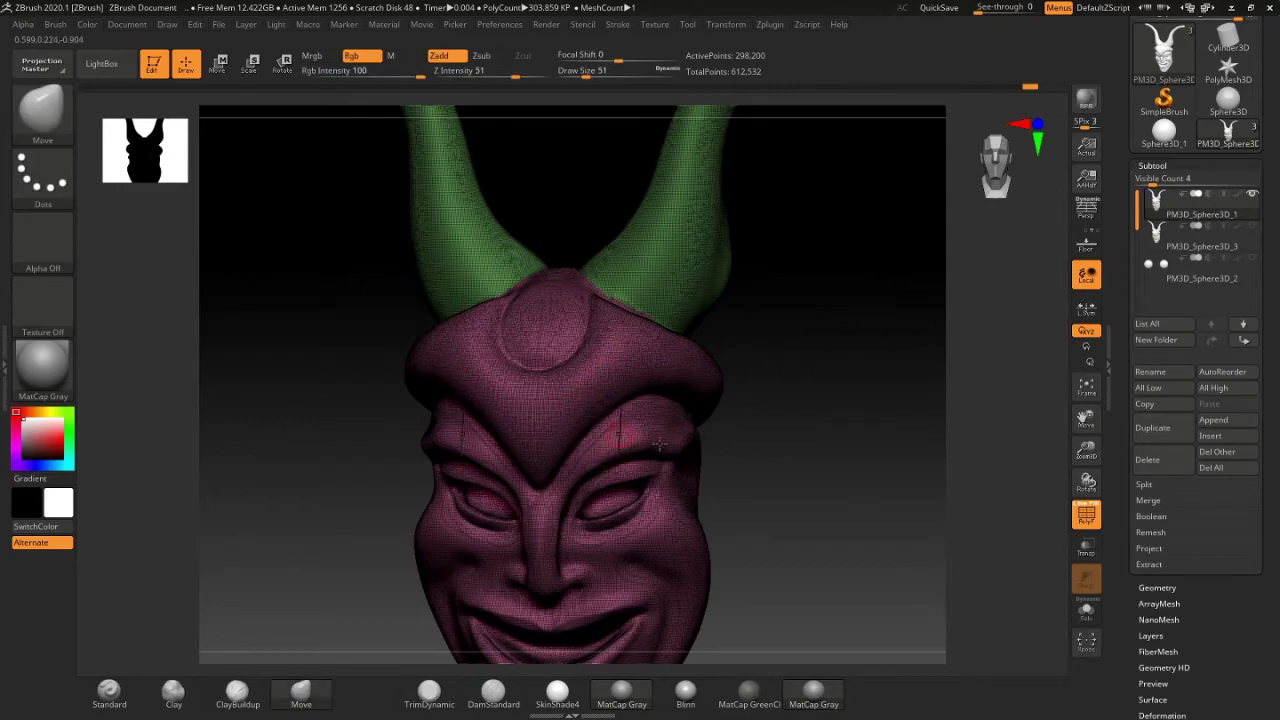
ctrl+shift+click(638, 440)
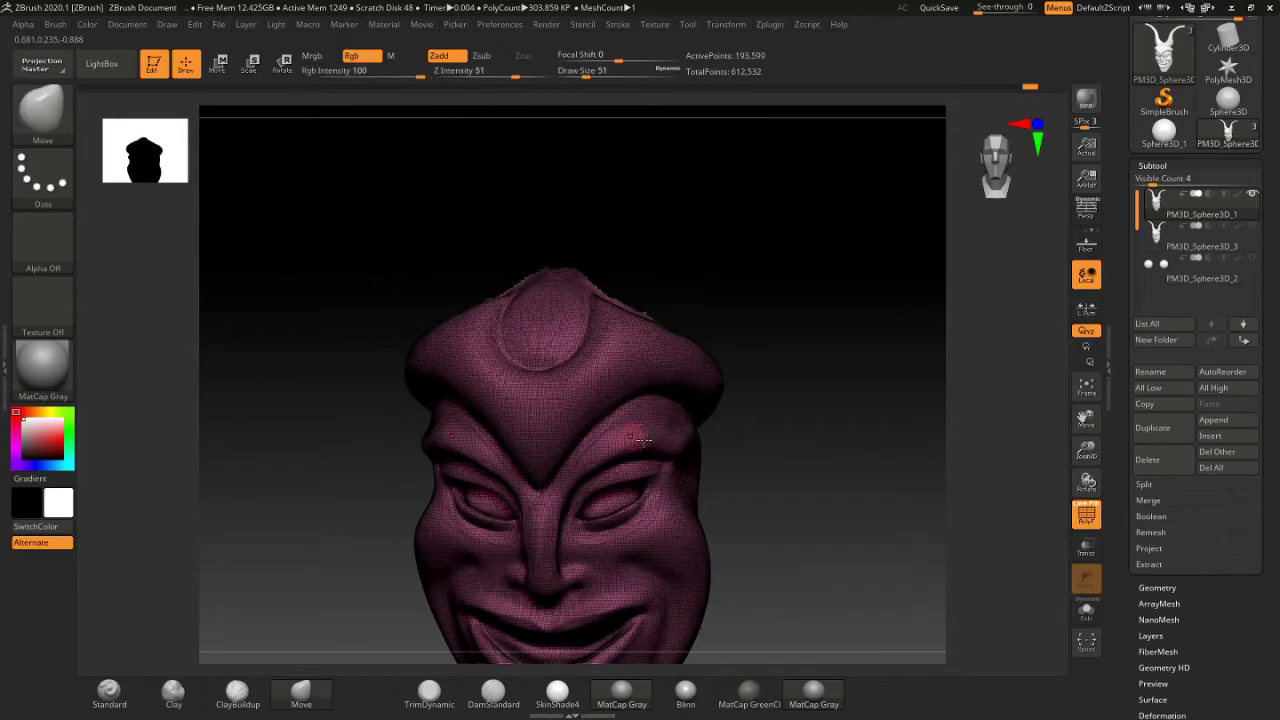
mouse_move(872, 388)
mouse_down()
mouse_move(837, 397)
mouse_move(894, 400)
mouse_move(815, 405)
mouse_move(882, 405)
mouse_up()
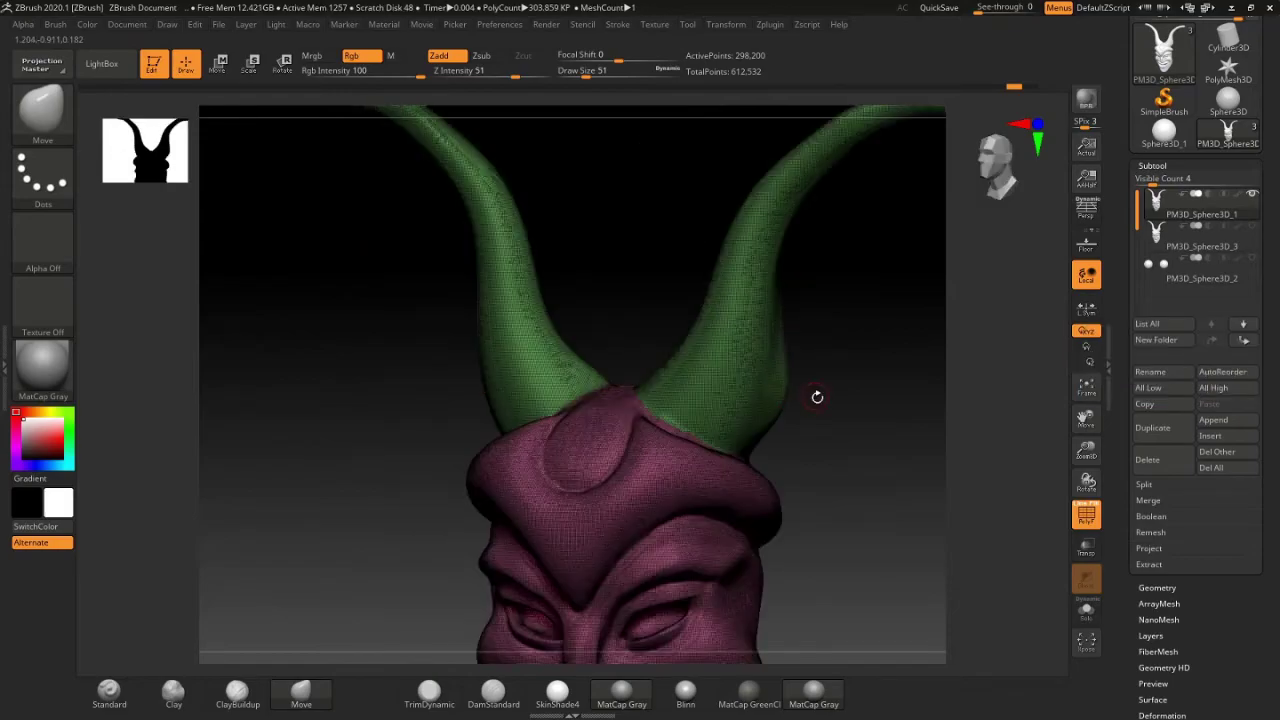
drag(834, 391, 781, 393)
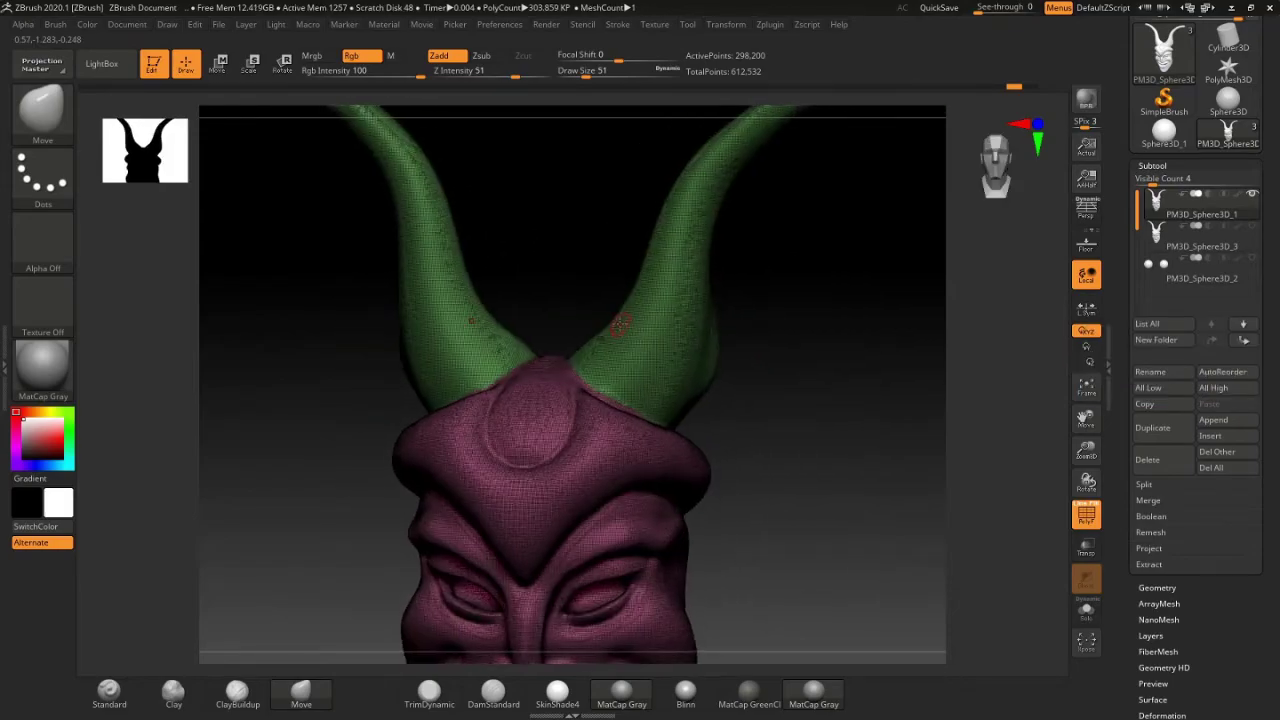
key(ctrl+shift)
ctrl+right_drag(646, 352, 669, 342)
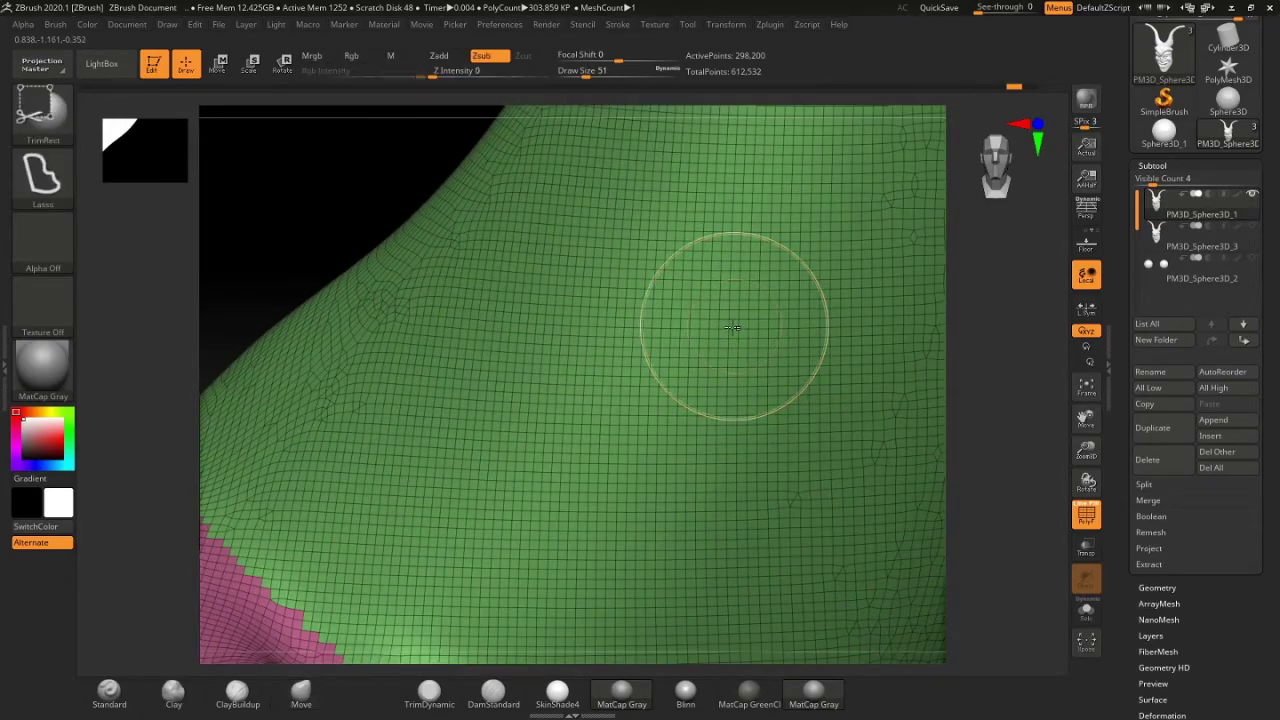
mouse_move(735, 330)
ctrl+right_down()
mouse_move(789, 342)
mouse_move(710, 357)
mouse_move(745, 410)
mouse_move(760, 385)
ctrl+right_up()
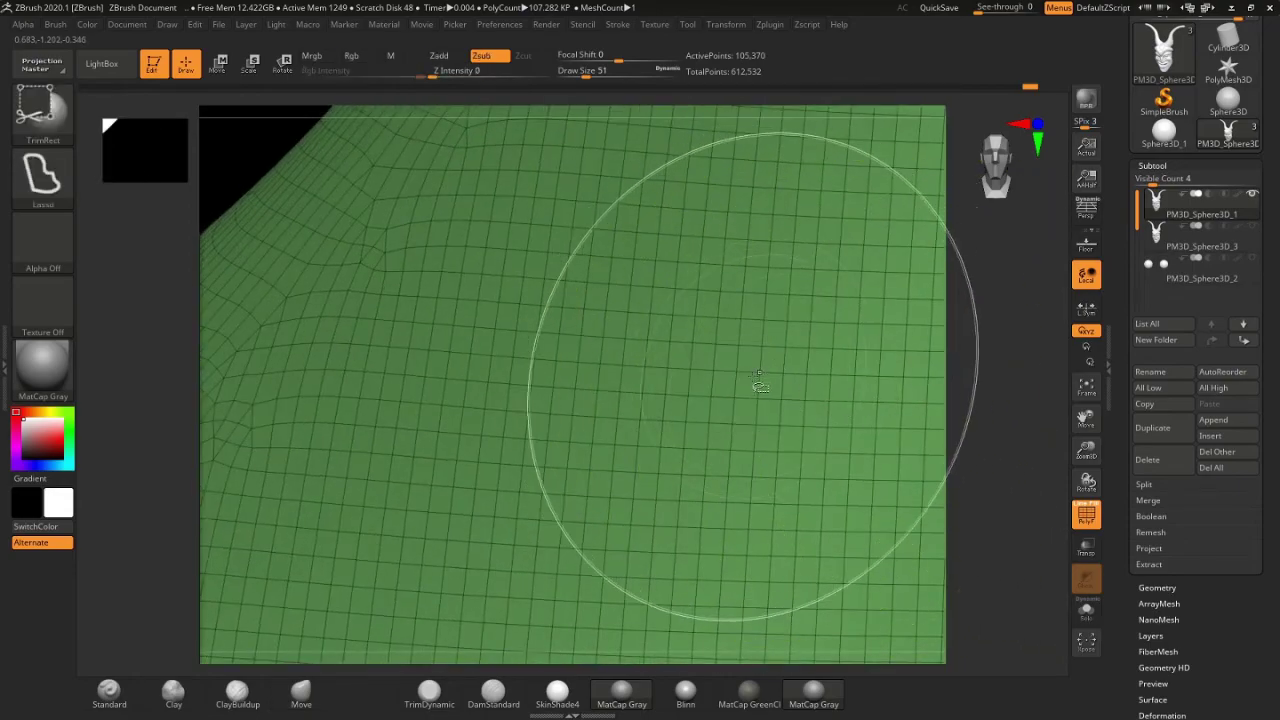
mouse_move(760, 385)
ctrl+right_down()
mouse_move(429, 320)
mouse_move(754, 352)
mouse_move(687, 407)
mouse_move(694, 463)
mouse_move(657, 357)
mouse_move(620, 443)
mouse_move(680, 363)
mouse_move(650, 390)
mouse_move(760, 410)
ctrl+right_up()
scroll(1273, 372, down, 2)
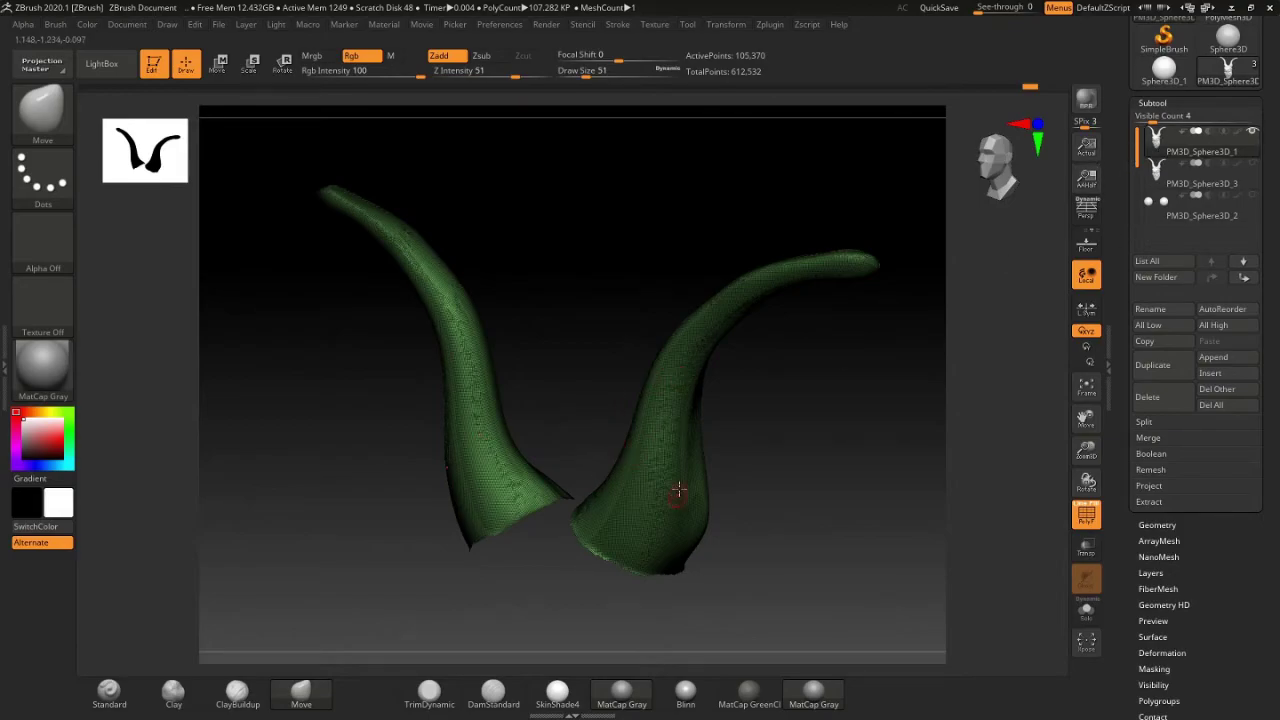
Step: Delete the hidden head geometry from the horns with Modify Topology > Del Hidden
mouse_move(678, 490)
right_down()
mouse_move(686, 414)
mouse_move(743, 357)
mouse_move(1026, 472)
right_up()
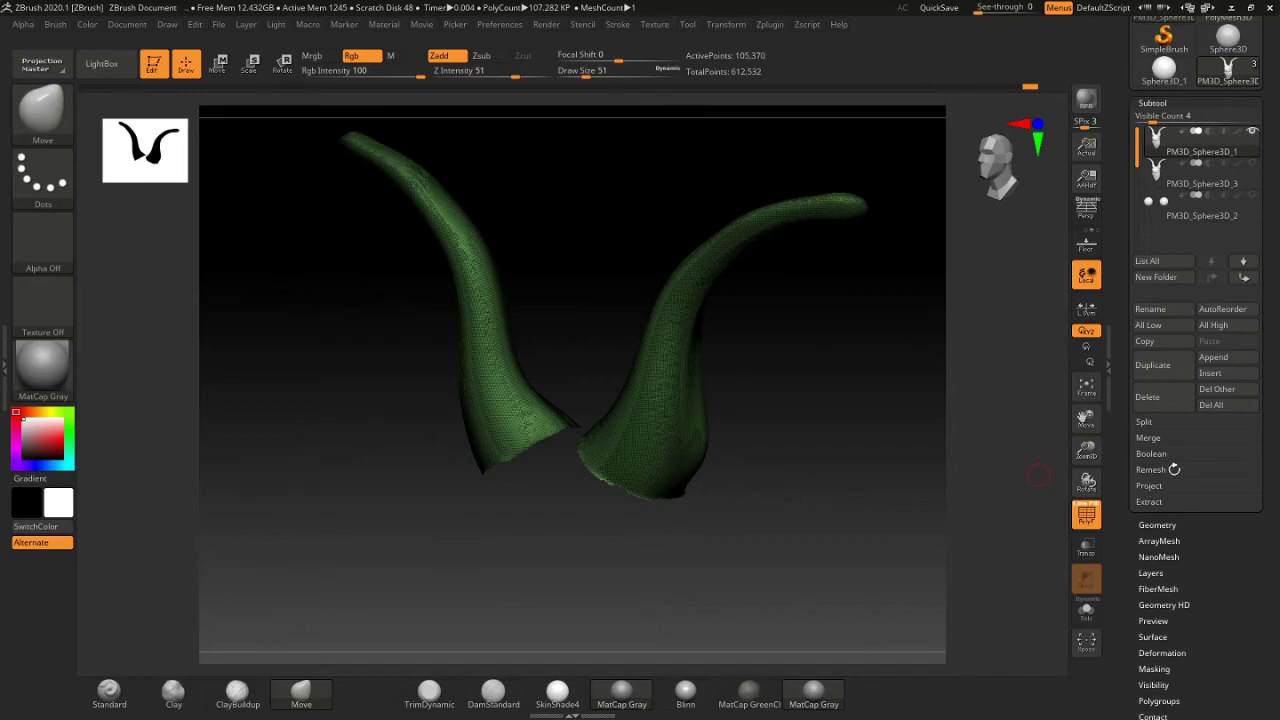
click(1187, 525)
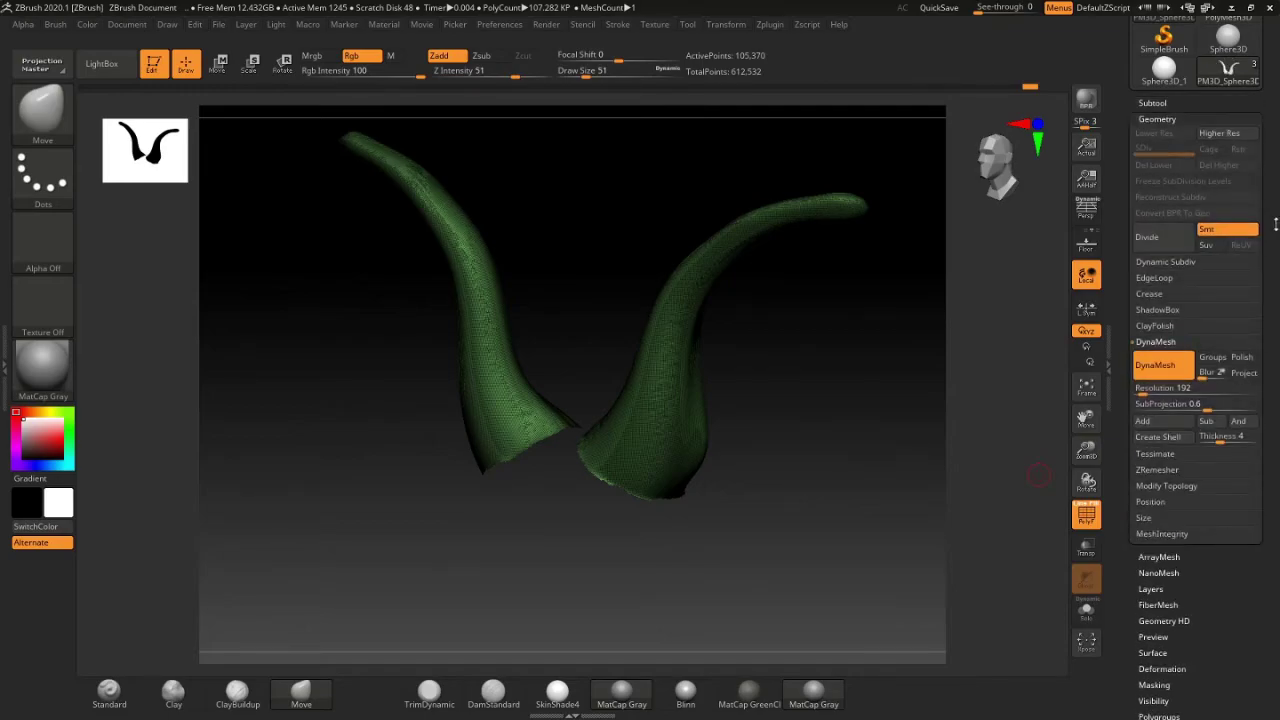
click(1226, 487)
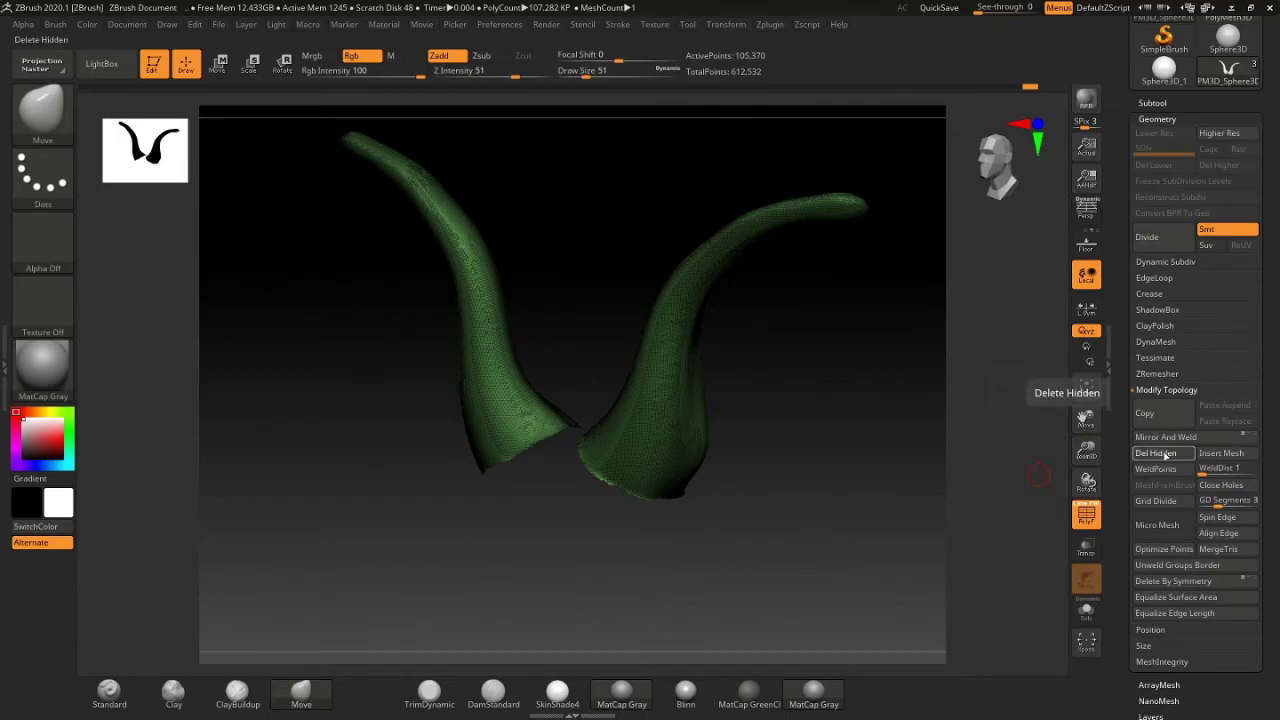
click(1165, 456)
mouse_move(766, 363)
mouse_down()
mouse_move(817, 346)
mouse_move(841, 310)
mouse_move(794, 329)
mouse_move(799, 347)
mouse_up()
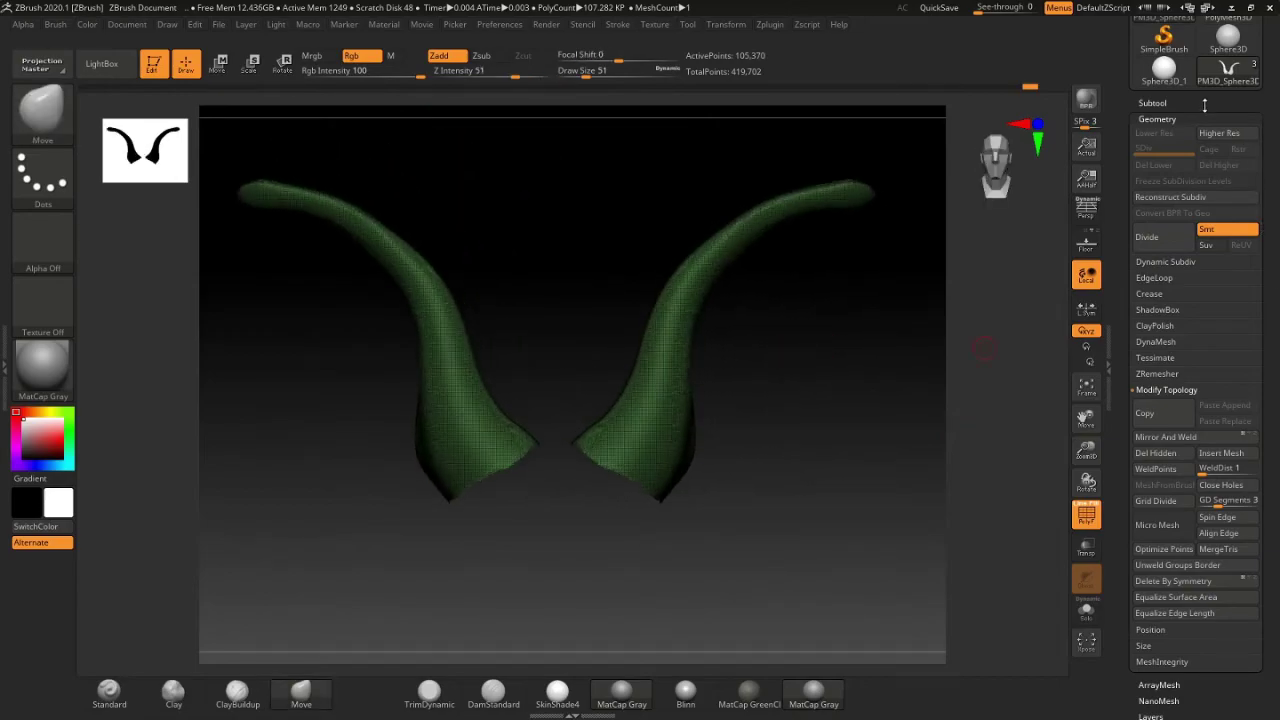
Step: DynaMesh the horns at resolution 192 into closed solid meshes and turn the wireframe off
click(1204, 104)
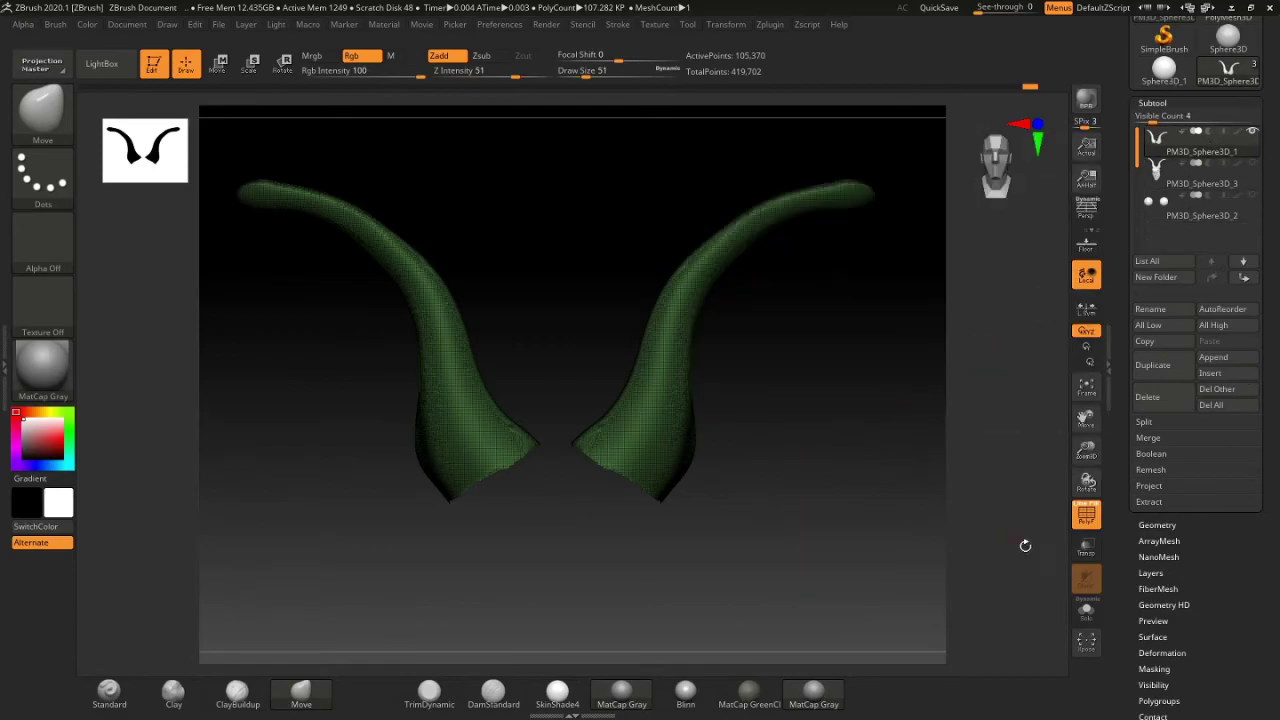
click(1170, 526)
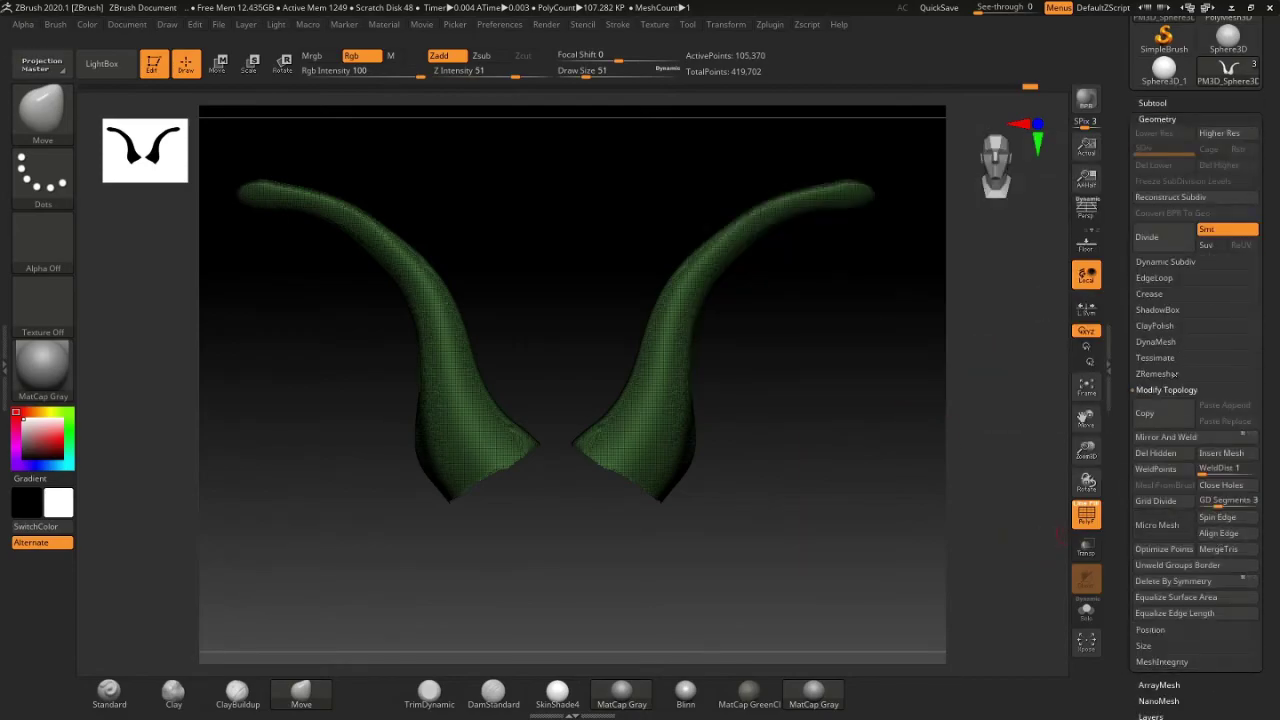
click(1174, 343)
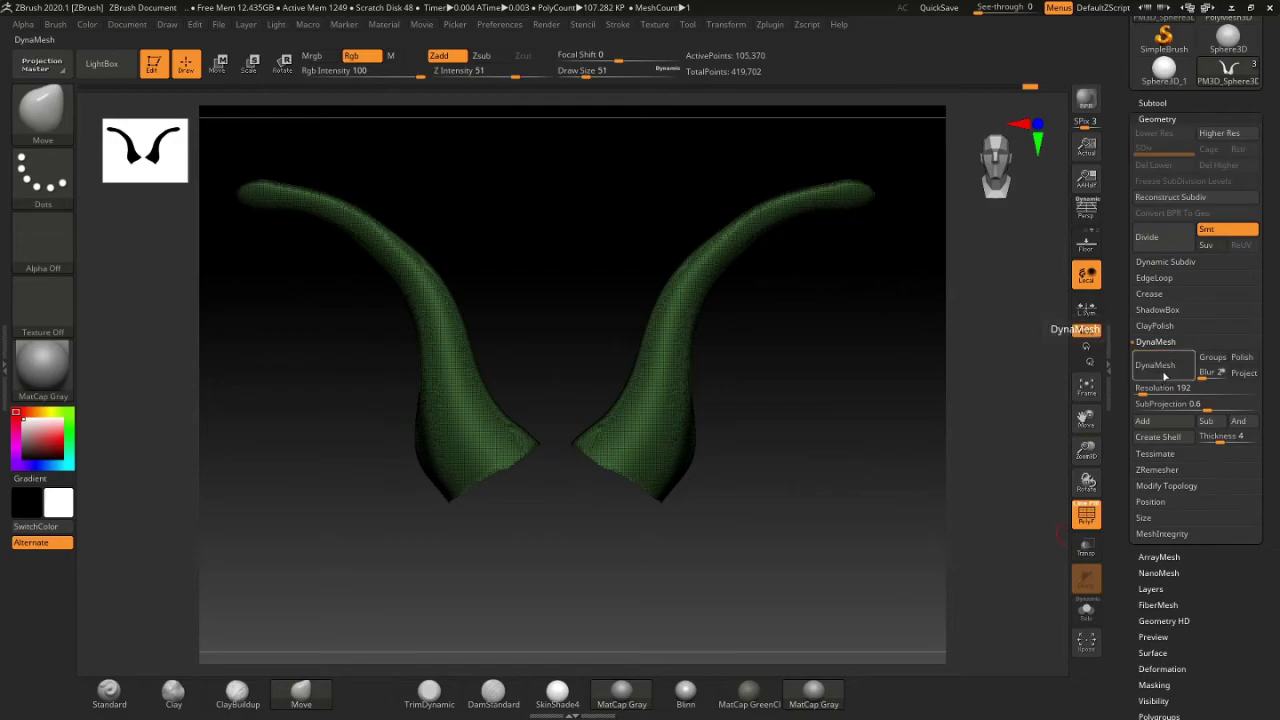
click(1162, 366)
mouse_move(798, 422)
mouse_down()
mouse_move(820, 314)
mouse_move(789, 366)
mouse_up()
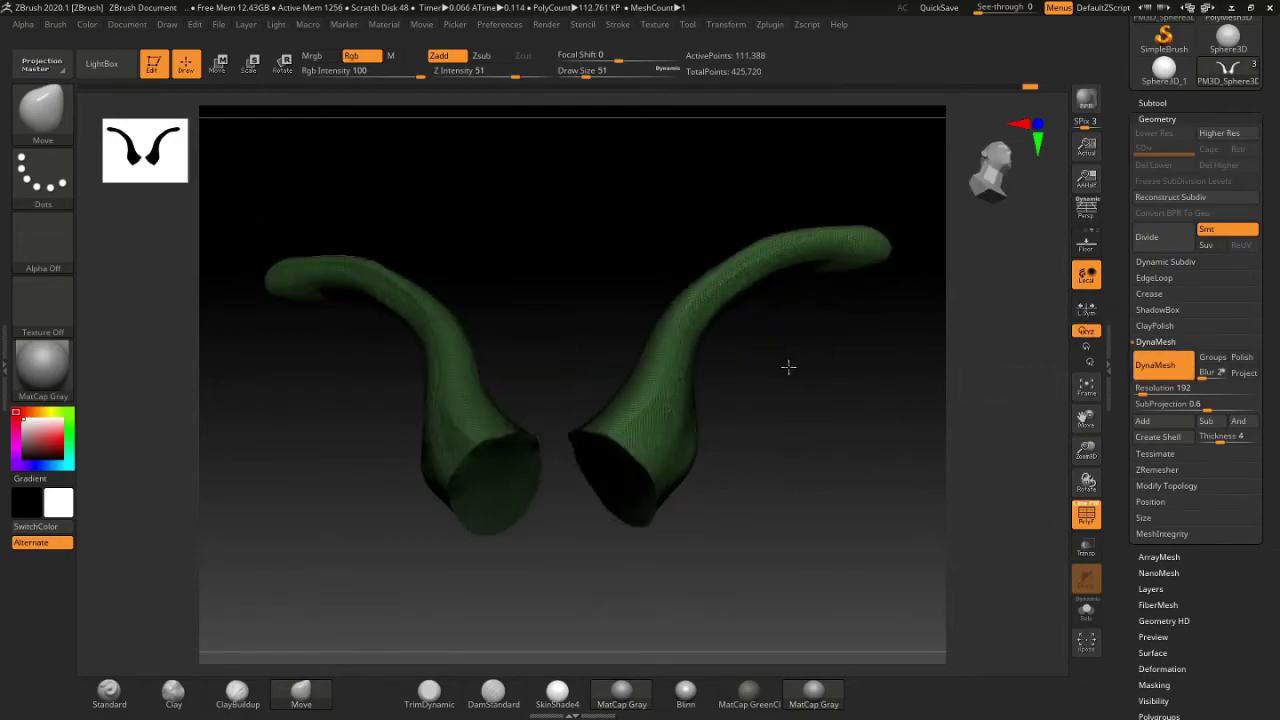
click(1086, 514)
Step: Smooth the jagged rims of the horn bases with a larger brush
alt+drag(771, 457, 620, 310)
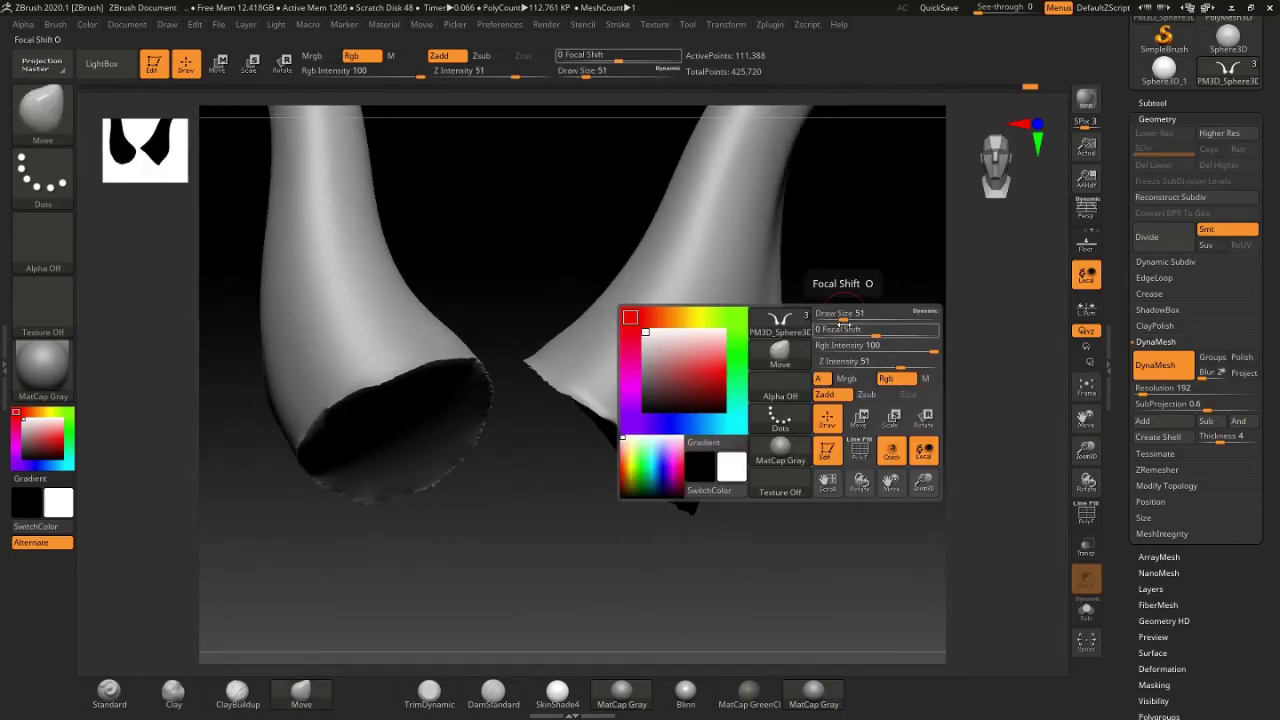
key(space)
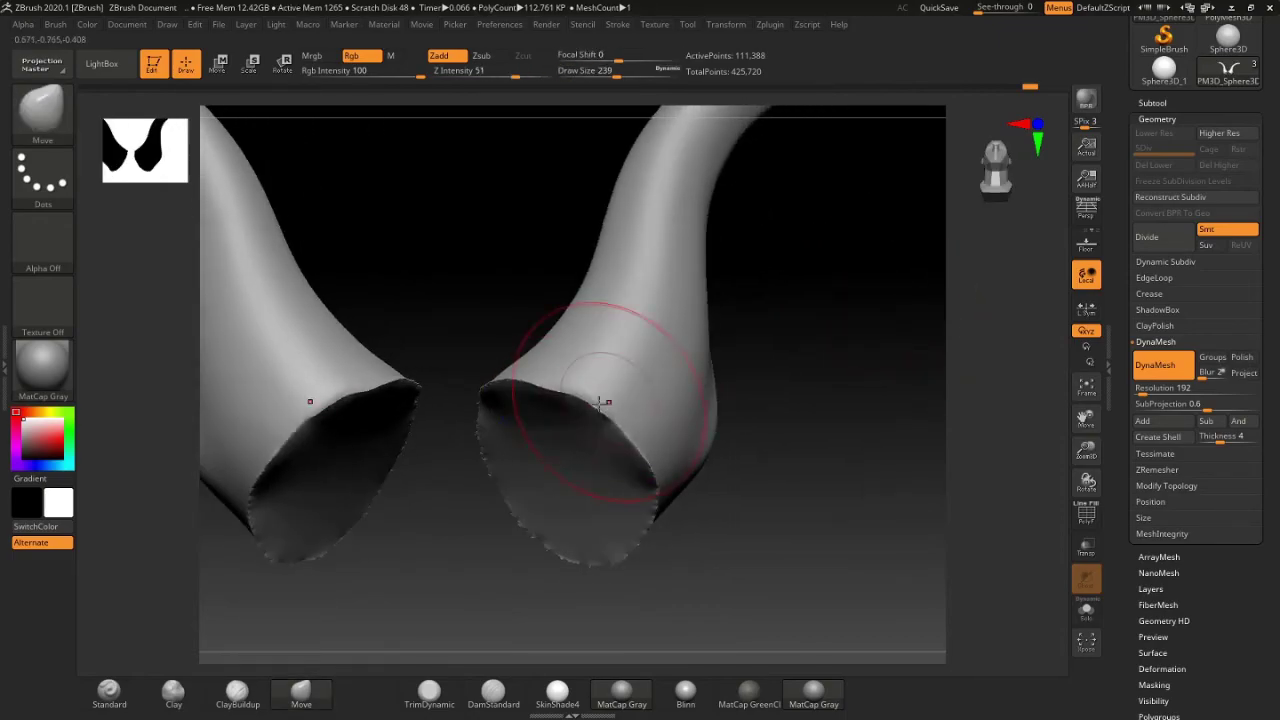
drag(580, 420, 492, 424)
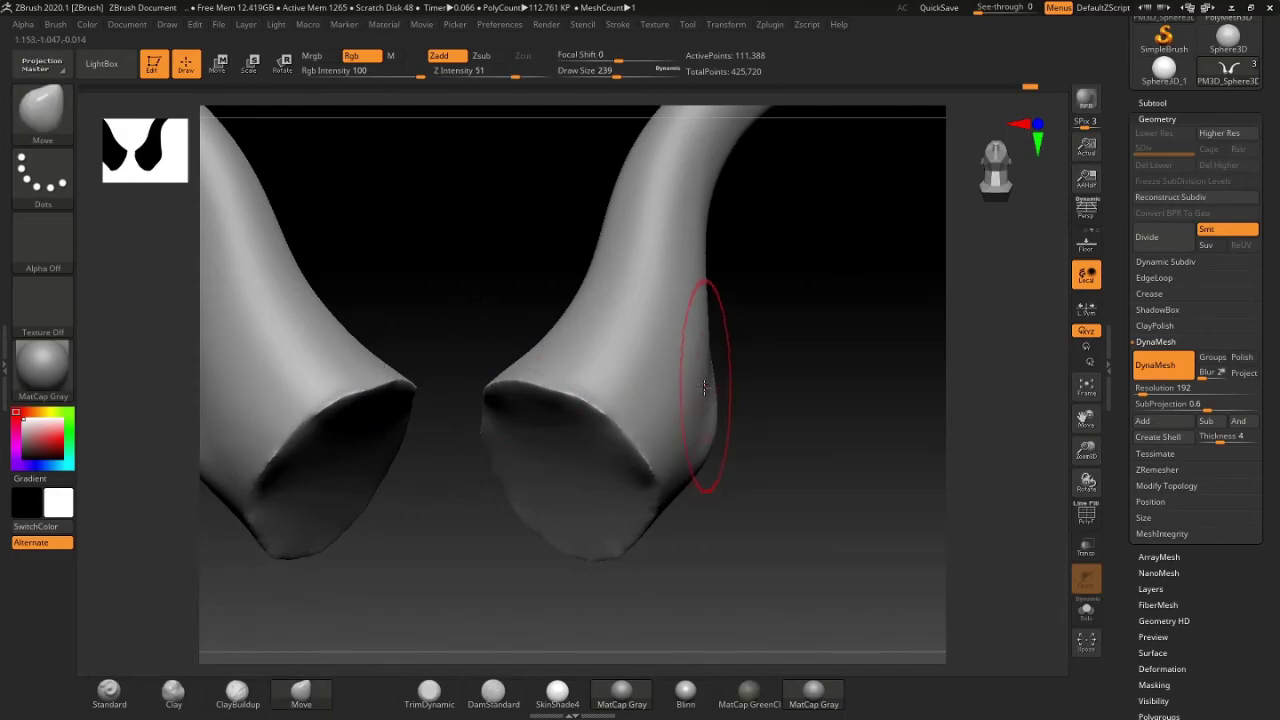
mouse_move(660, 485)
mouse_down()
mouse_move(763, 389)
mouse_move(686, 380)
mouse_up()
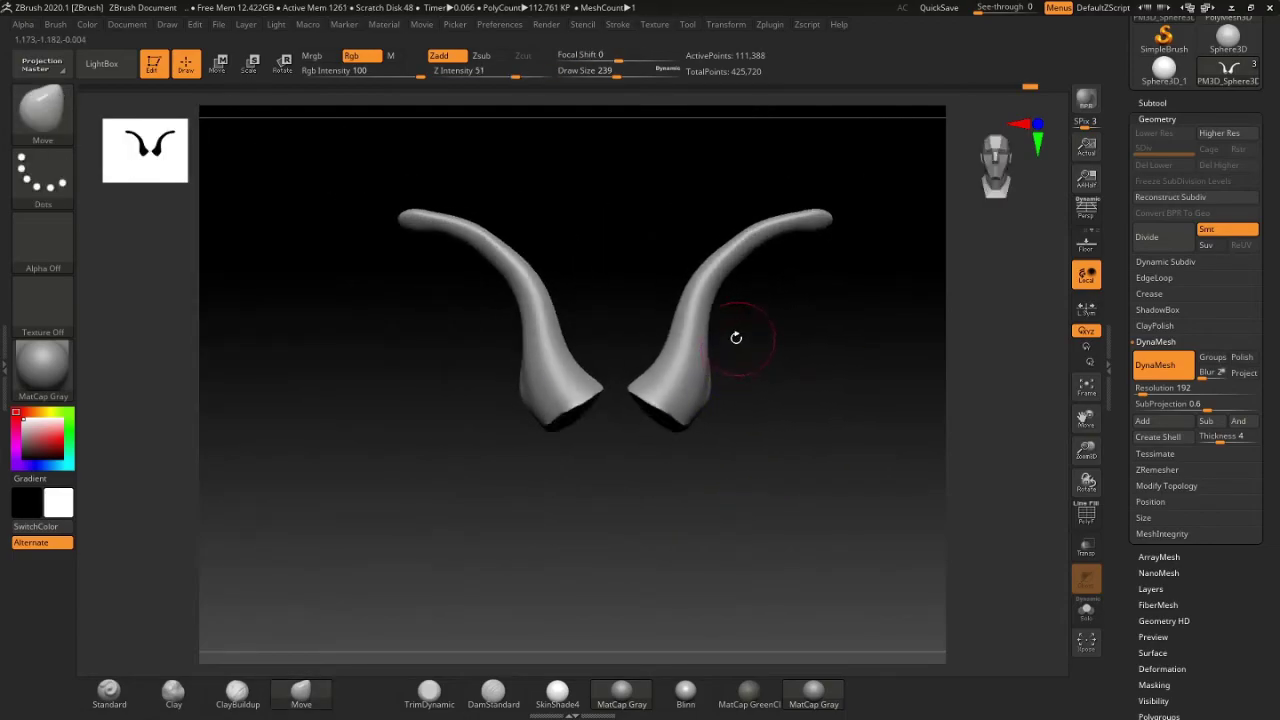
drag(737, 337, 930, 301)
Step: Make the head subtool visible again and select it as the active subtool
click(1215, 104)
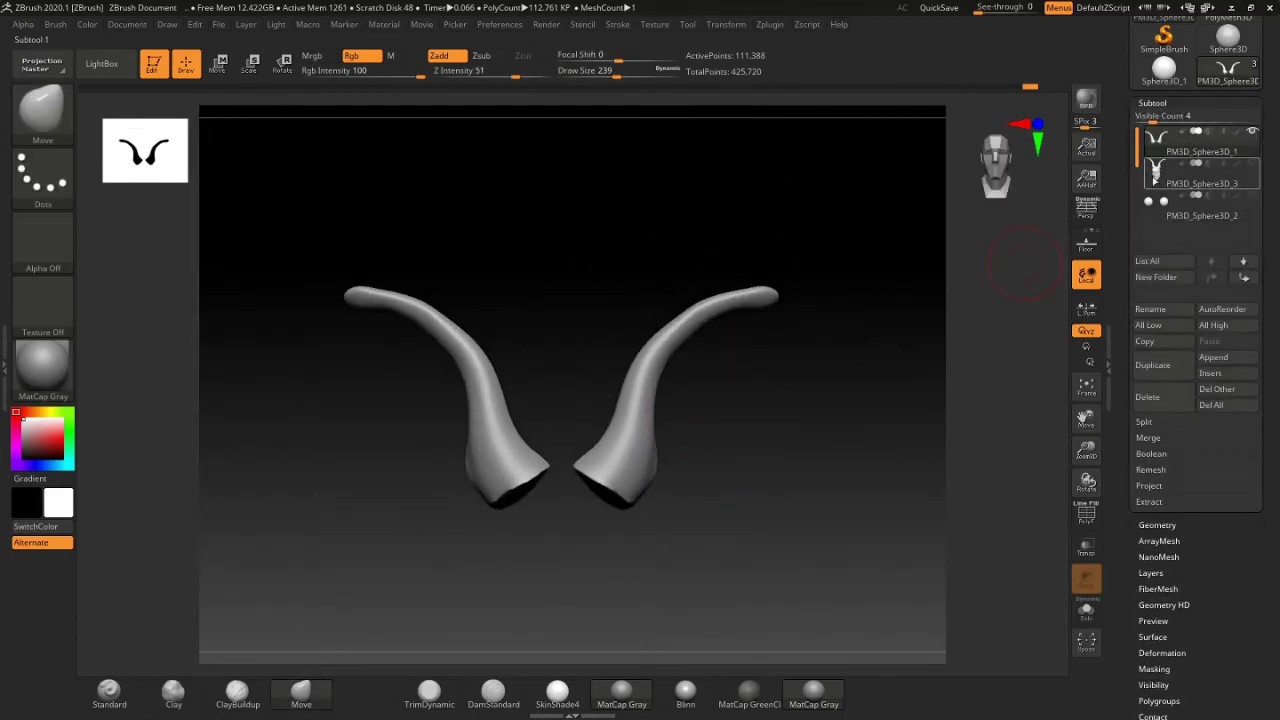
click(1252, 163)
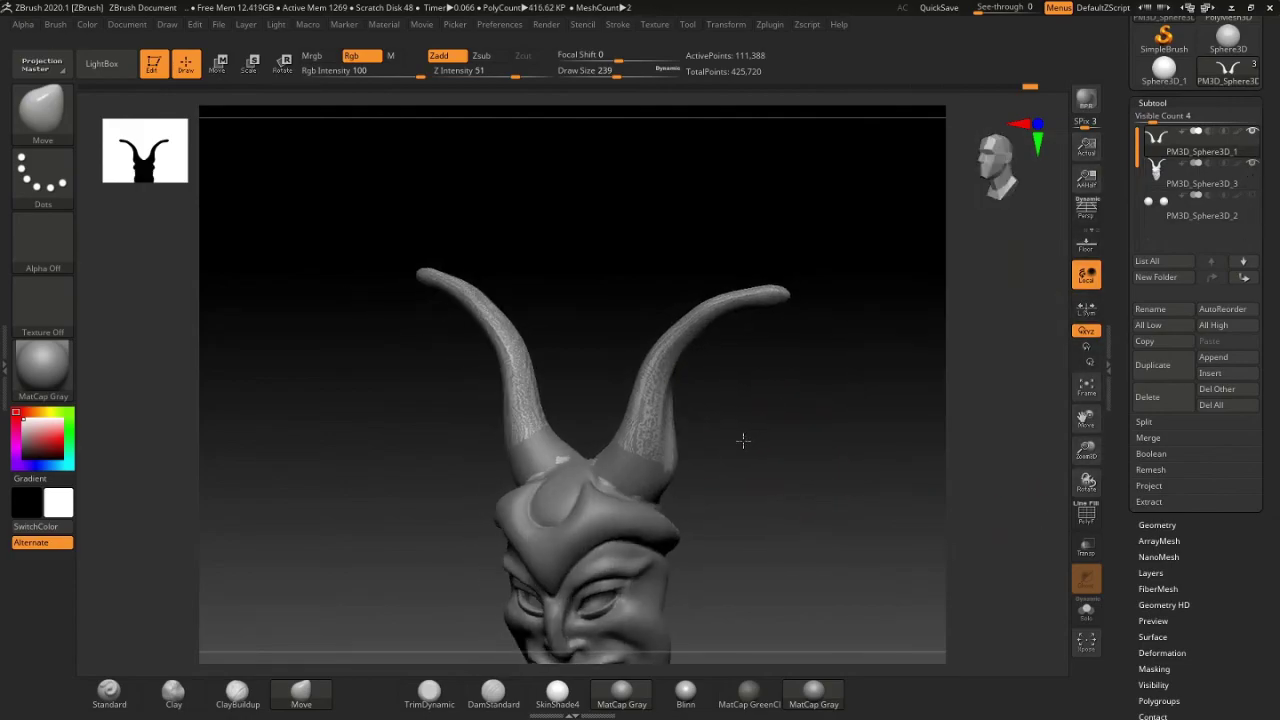
mouse_move(814, 480)
mouse_down()
mouse_move(743, 440)
mouse_move(752, 475)
mouse_move(760, 440)
mouse_up()
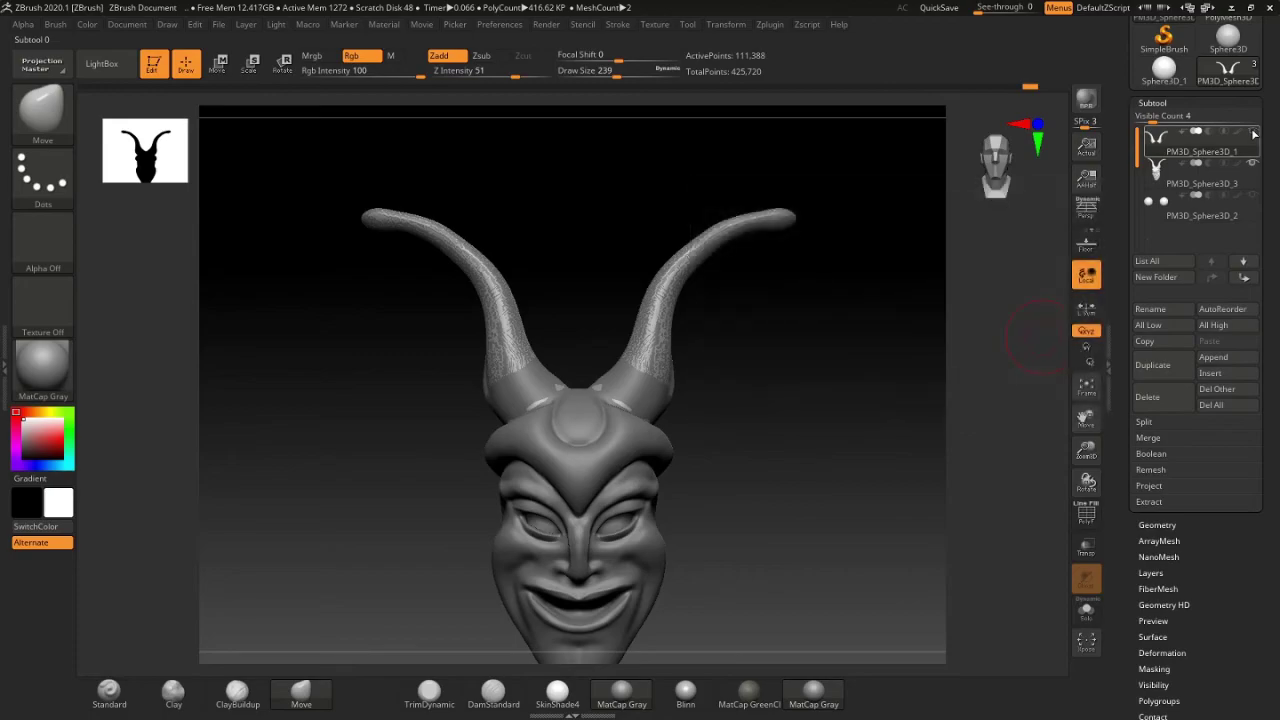
click(1154, 176)
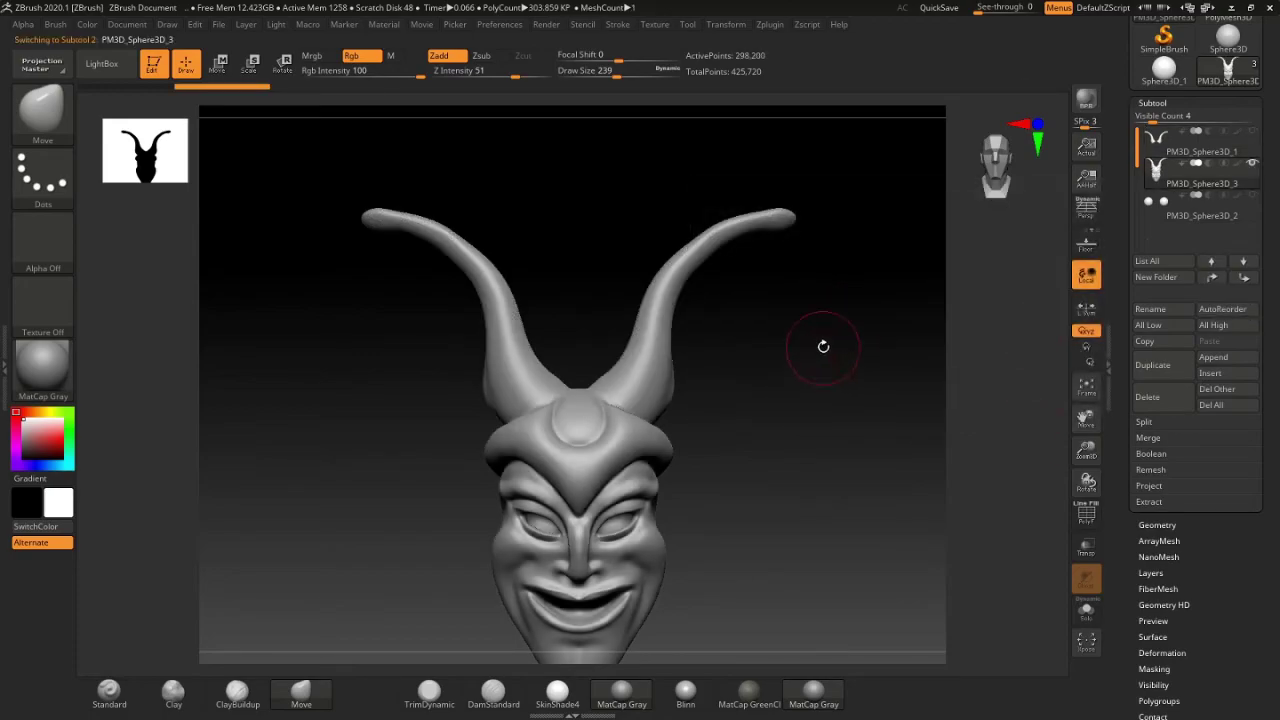
Step: Trim the top off the head with a Ctrl+Shift TrimRect stroke across the forehead
alt+drag(823, 346, 1070, 503)
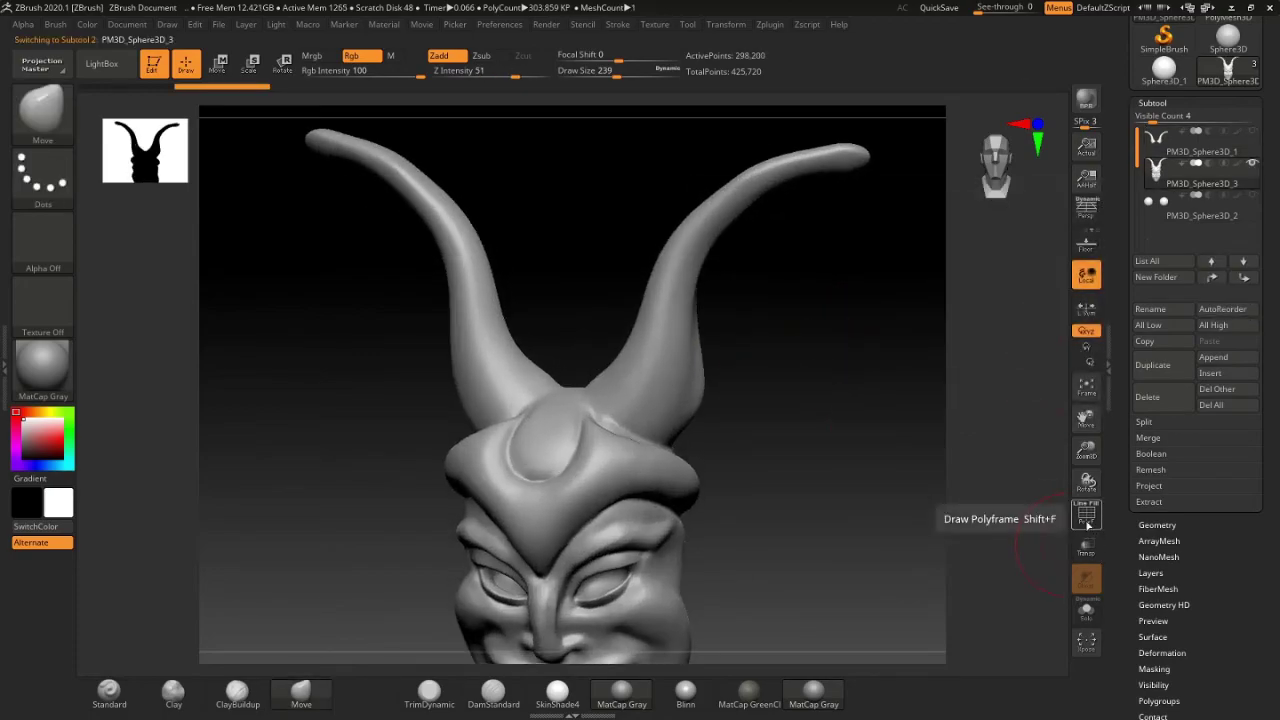
click(1088, 515)
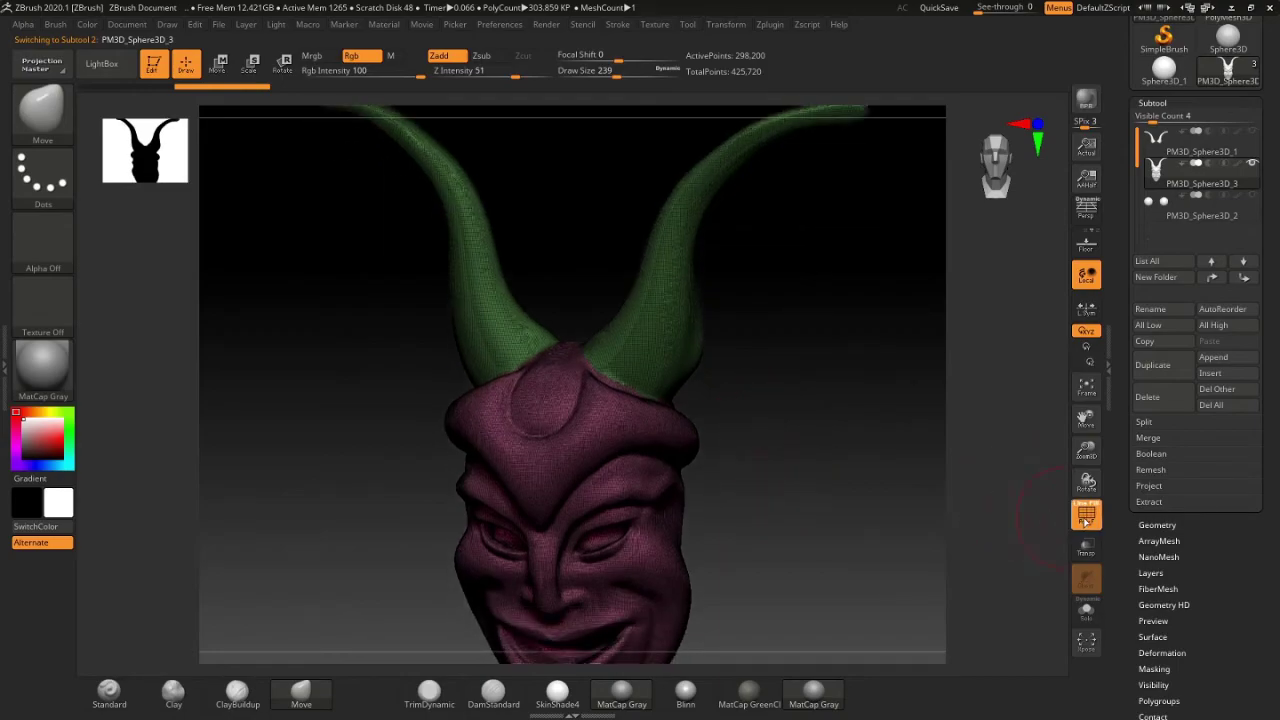
drag(757, 437, 771, 397)
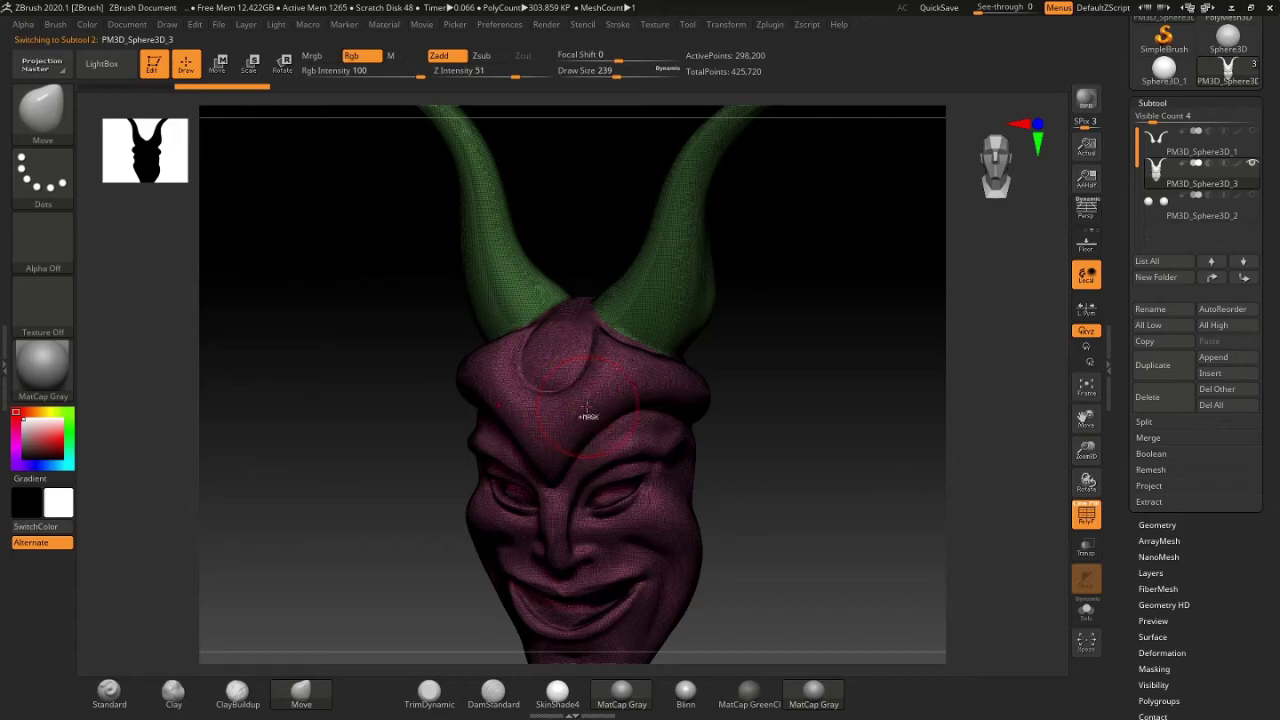
scroll(588, 410, up, 1)
scroll(594, 415, up, 2)
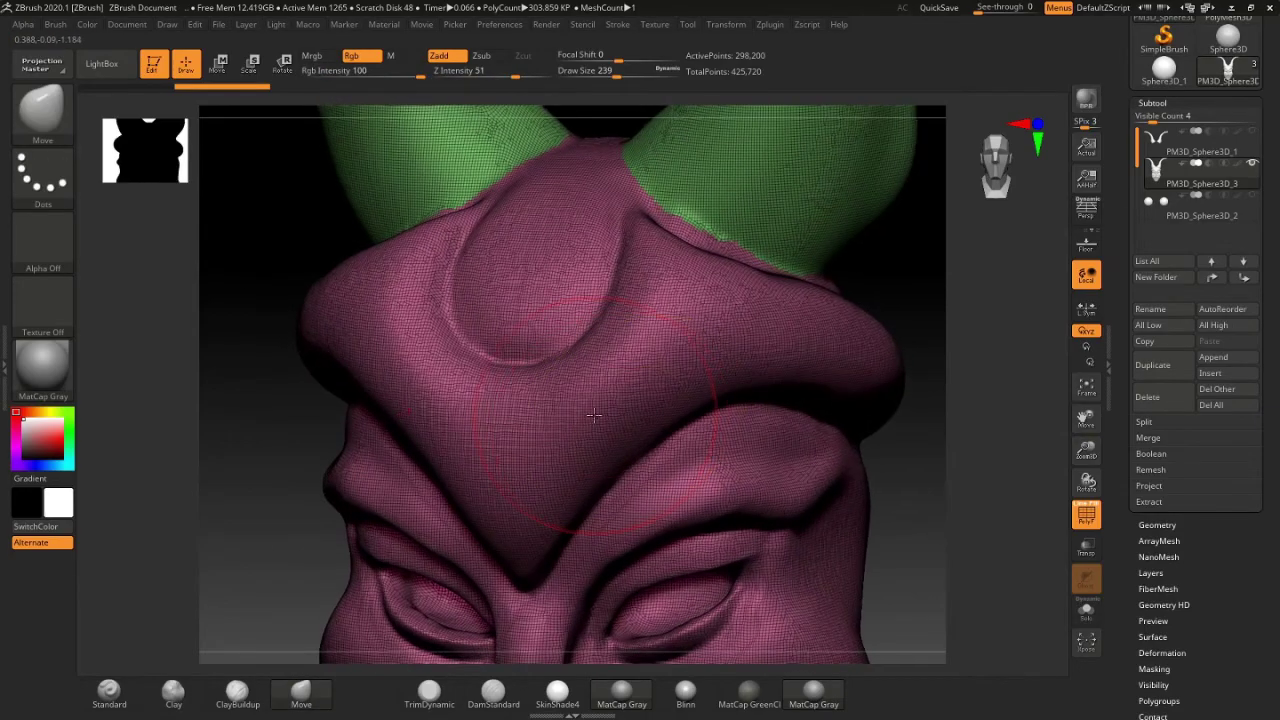
key(ctrl+shift)
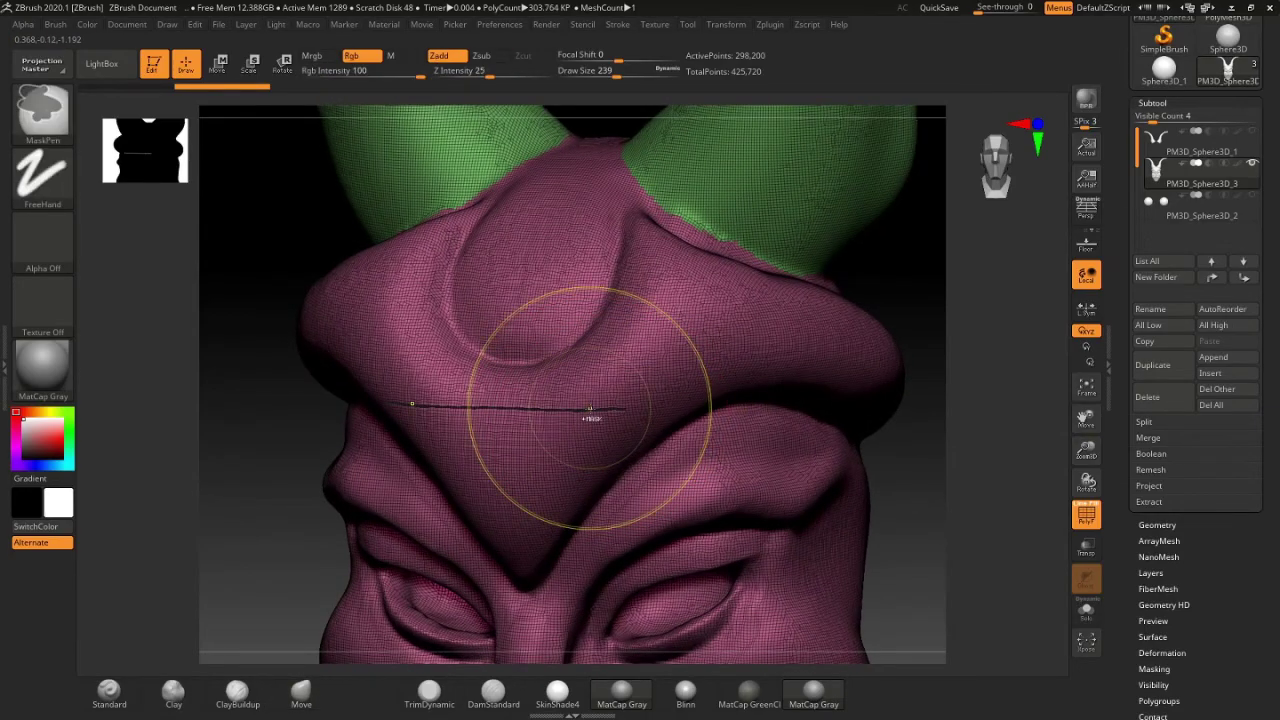
mouse_move(590, 408)
mouse_down()
mouse_move(598, 390)
mouse_move(636, 414)
mouse_move(663, 397)
mouse_move(717, 426)
mouse_move(700, 419)
mouse_move(730, 412)
mouse_up()
scroll(577, 352, down, 3)
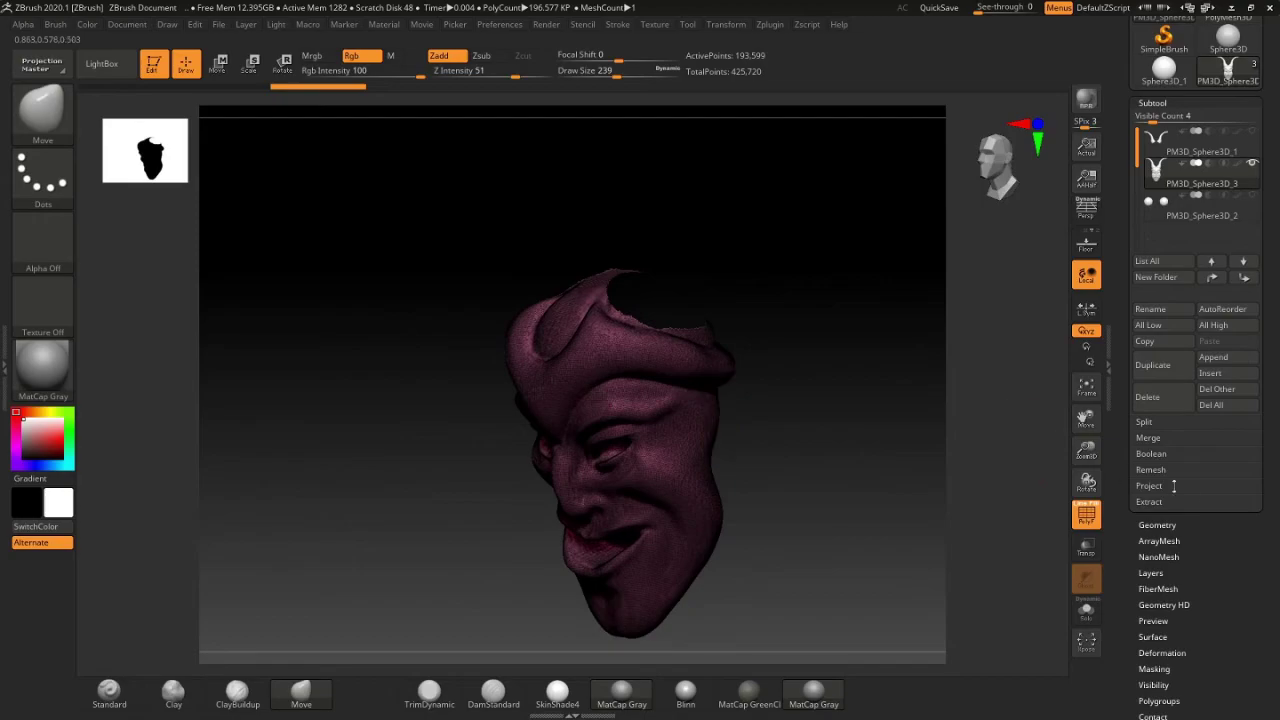
Step: Delete the hidden crown geometry, DynaMesh the head to seal the opening, and turn PolyF off
click(1160, 525)
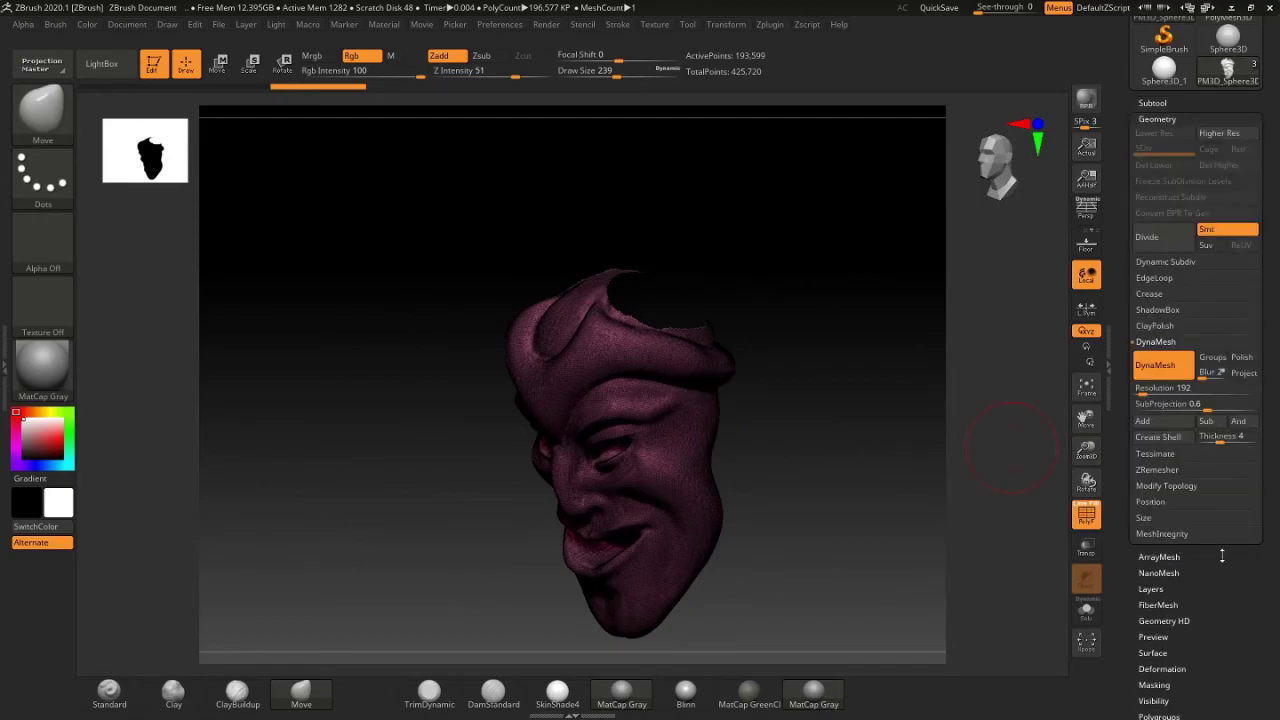
click(1190, 486)
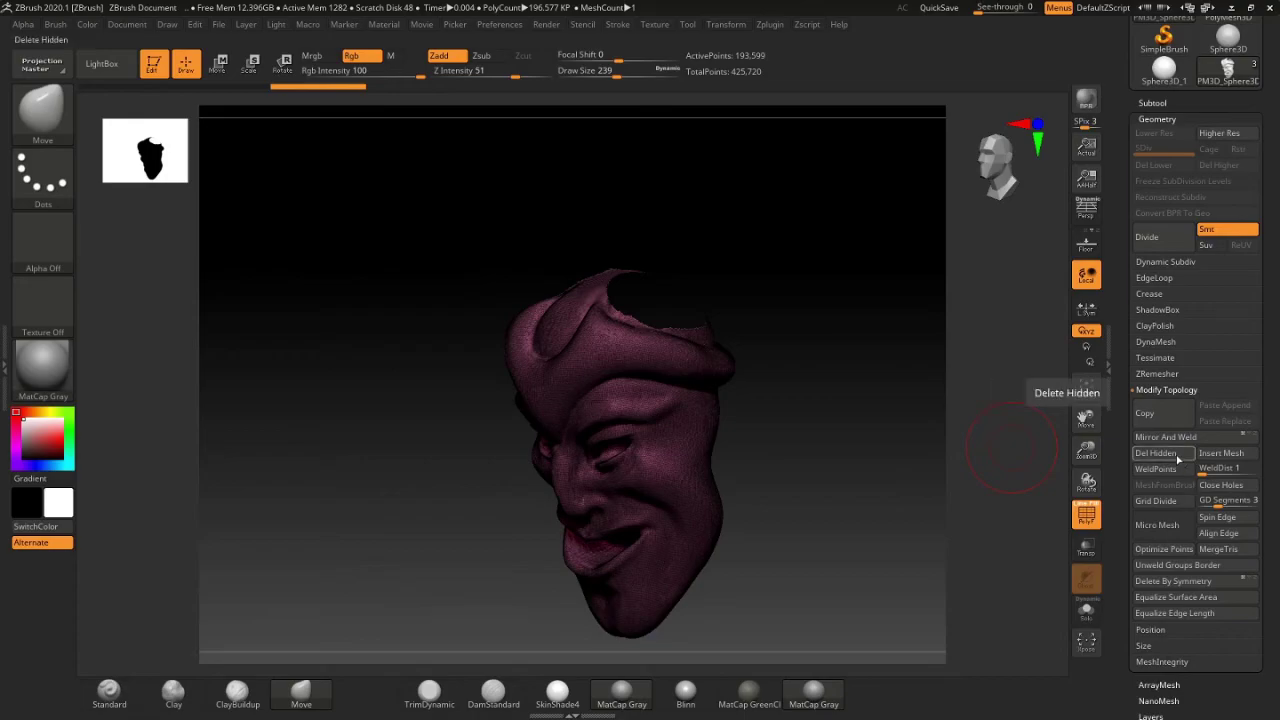
click(1177, 457)
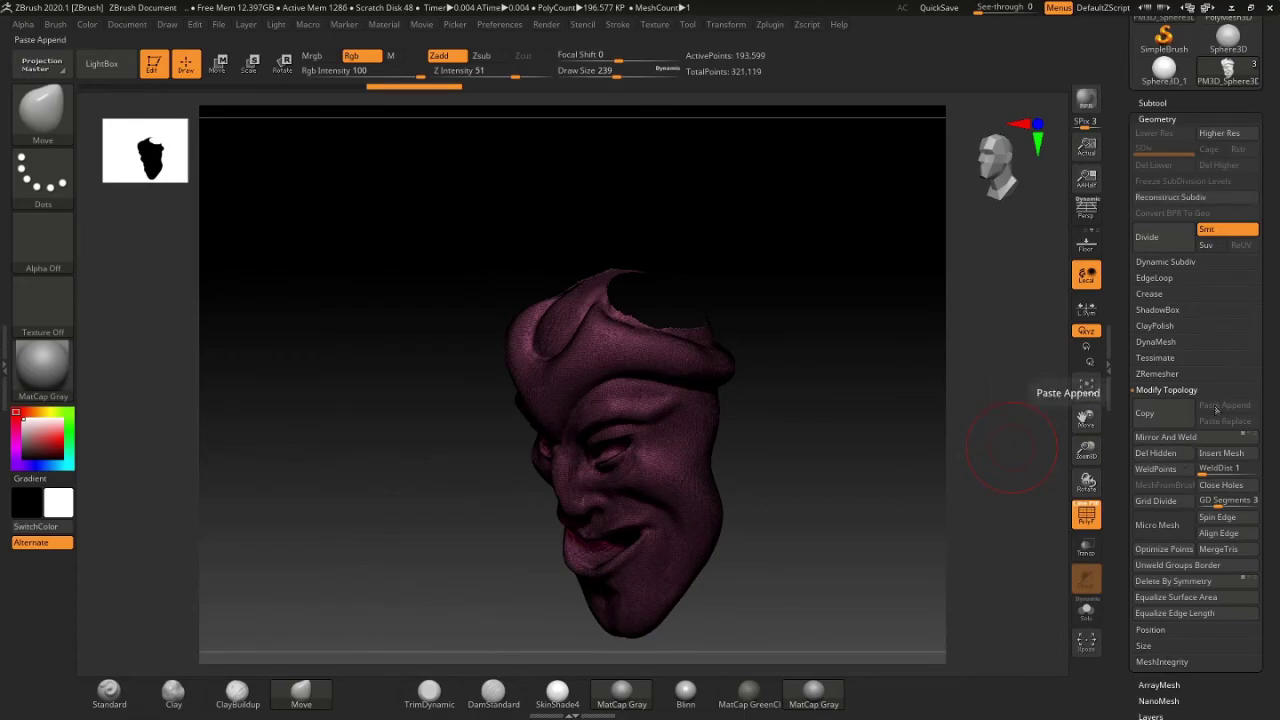
click(1180, 345)
click(1166, 362)
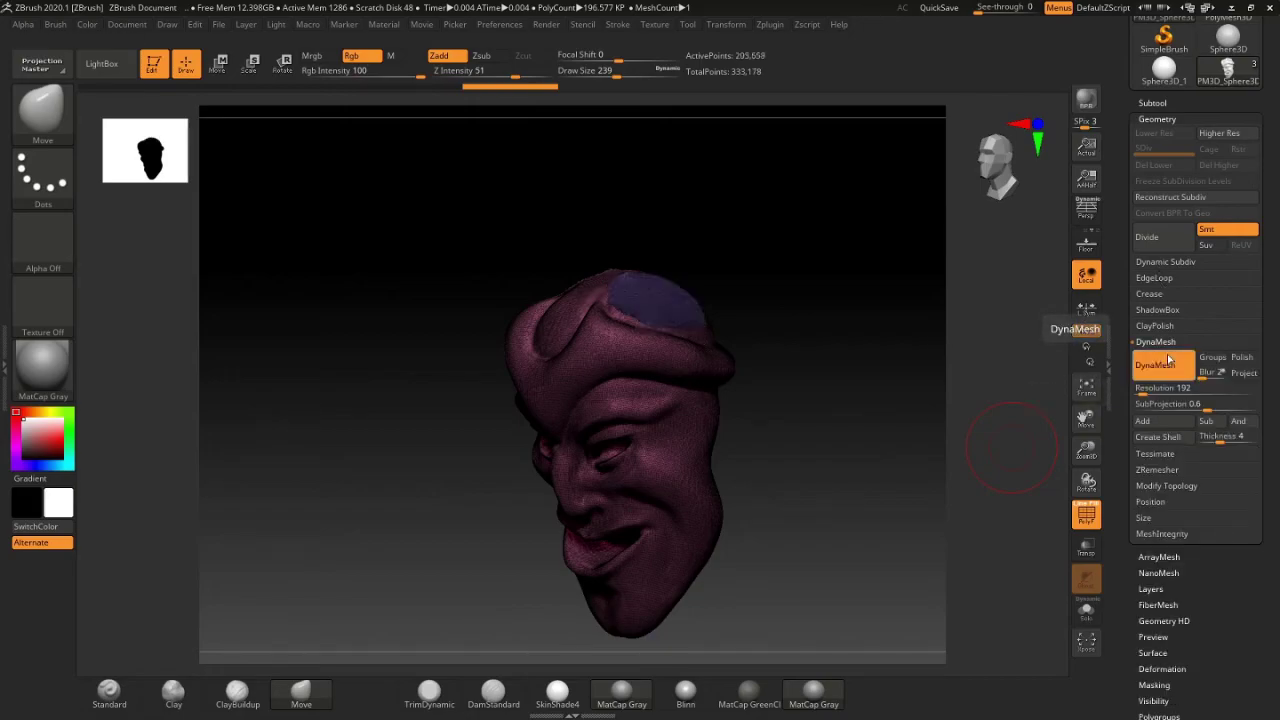
drag(779, 316, 1017, 494)
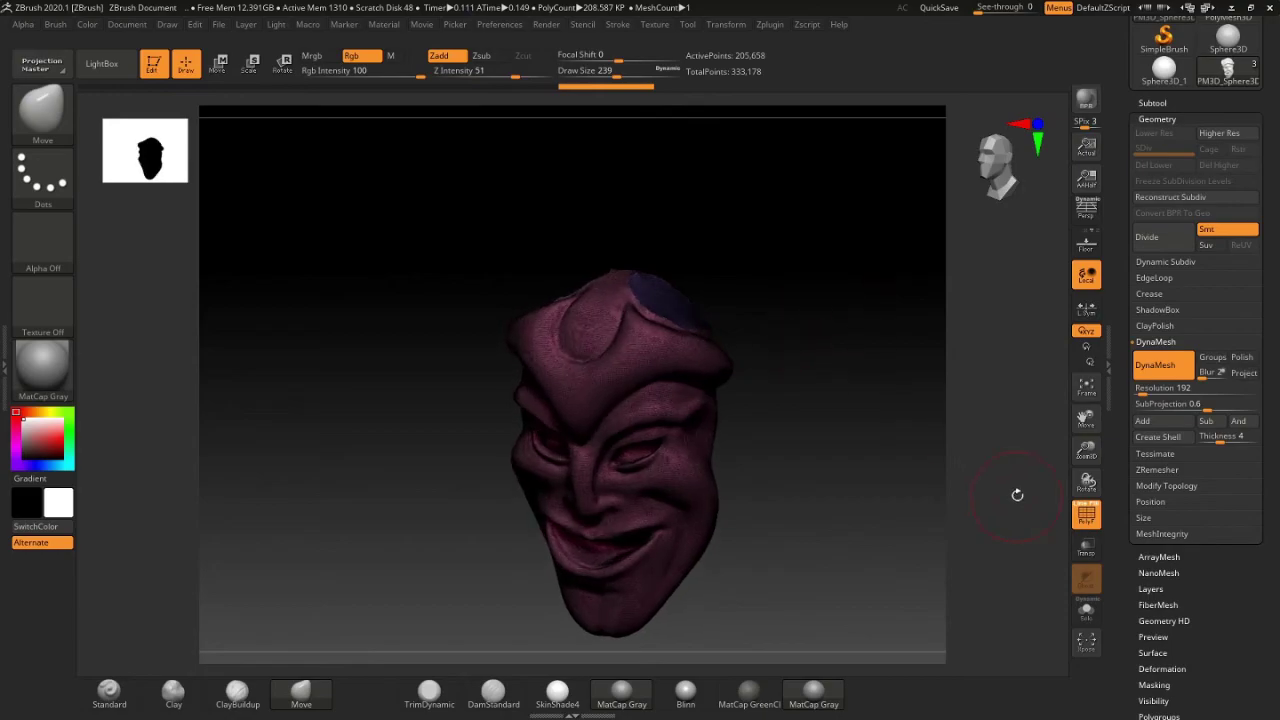
click(1087, 515)
mouse_move(930, 360)
mouse_down()
mouse_move(857, 329)
mouse_move(746, 348)
mouse_up()
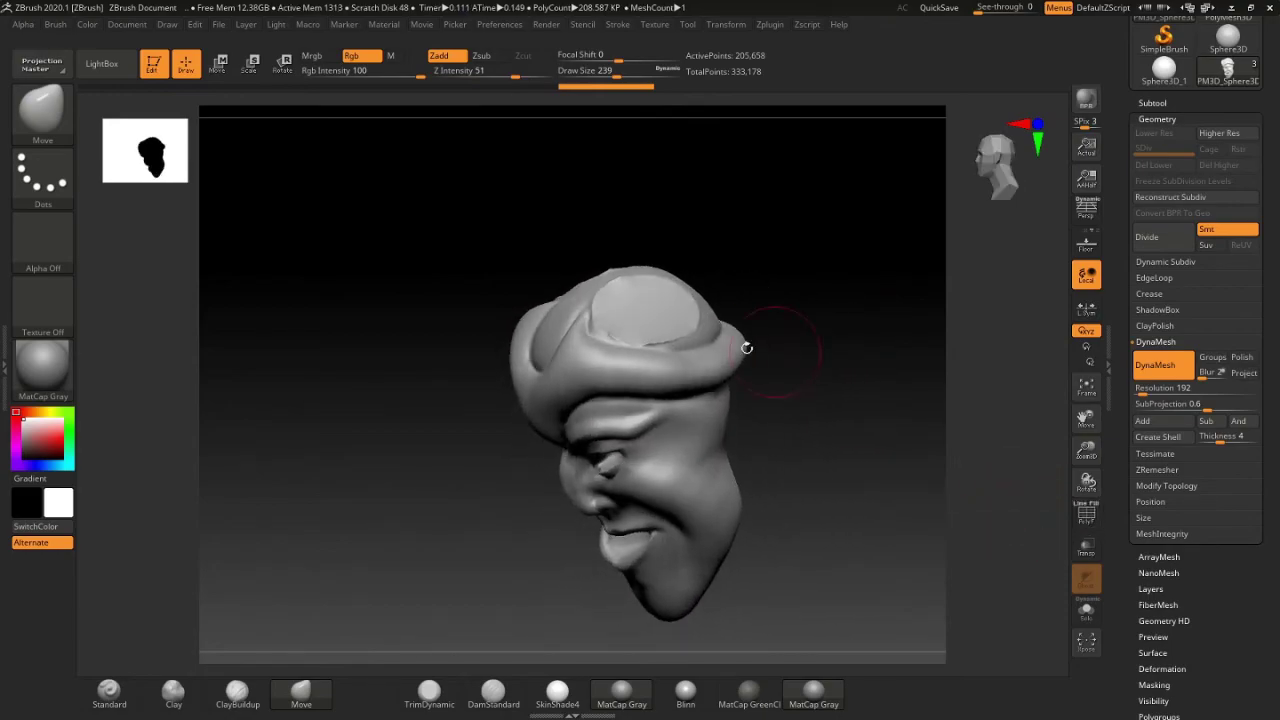
Step: Shift-smooth the trimmed top of the head
key(shift)
shift+drag(679, 289, 632, 292)
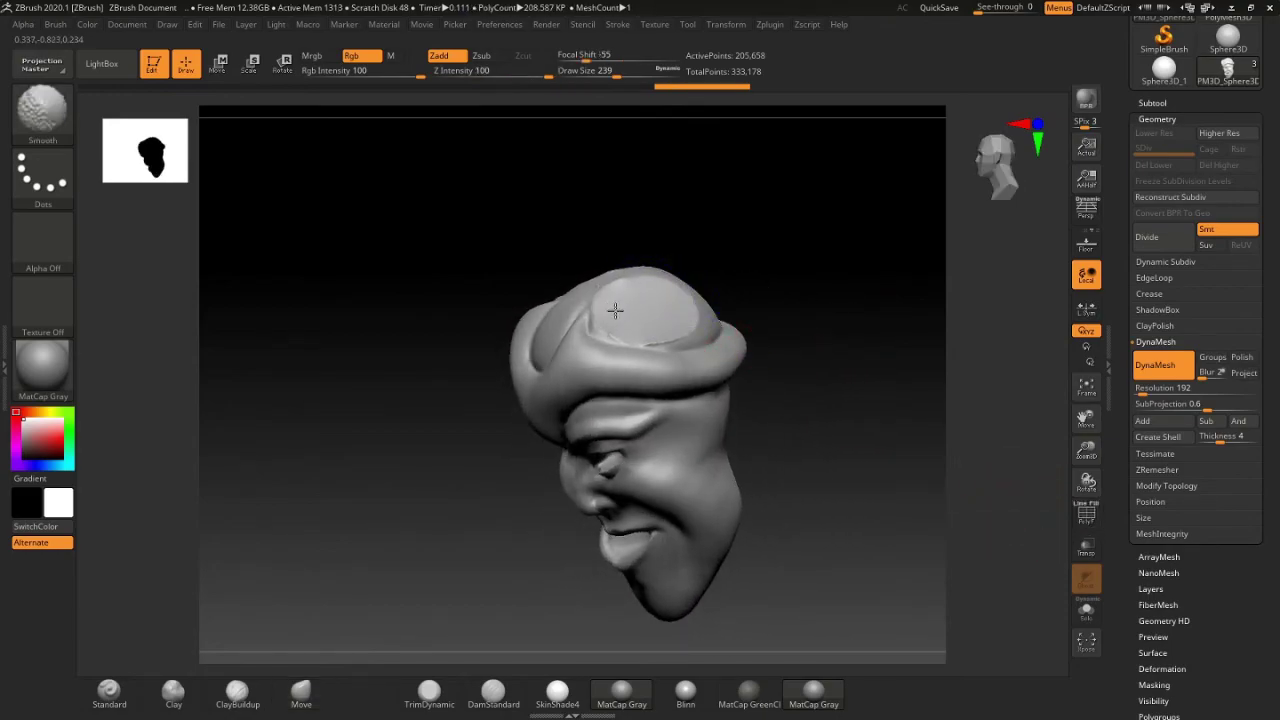
shift+drag(760, 262, 800, 251)
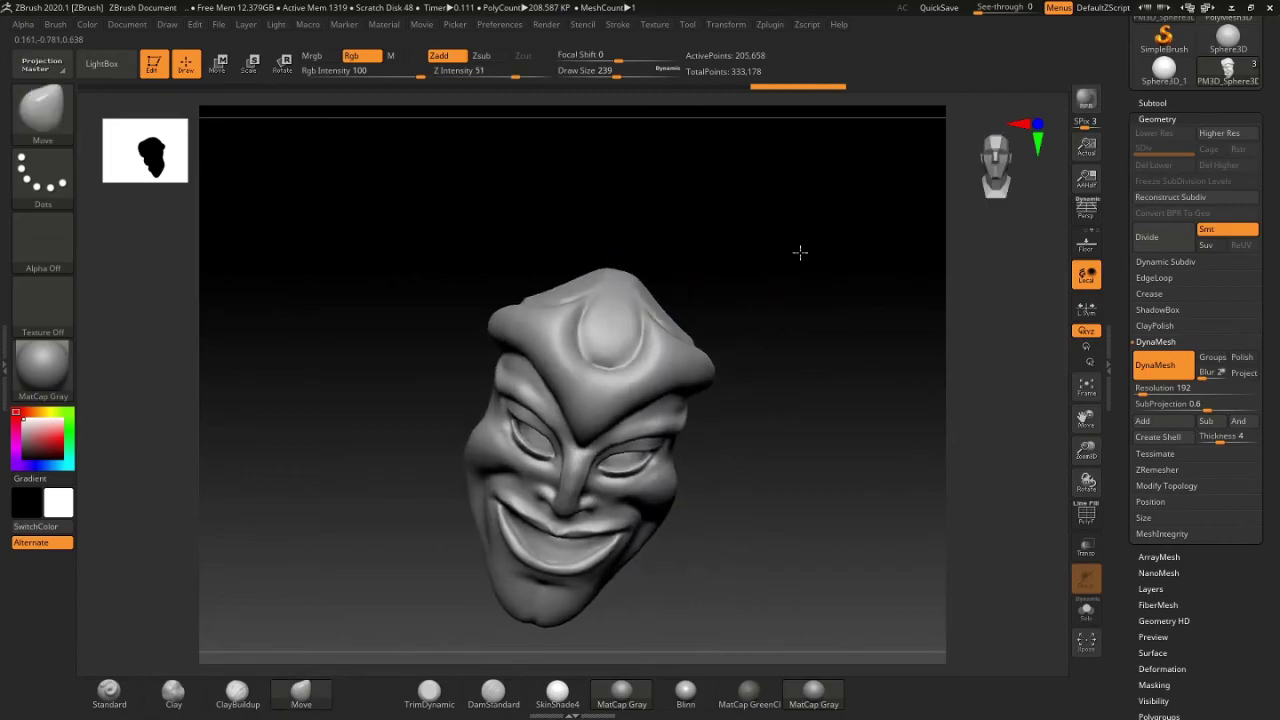
Step: Show the horns subtool again and select it for editing
click(1203, 102)
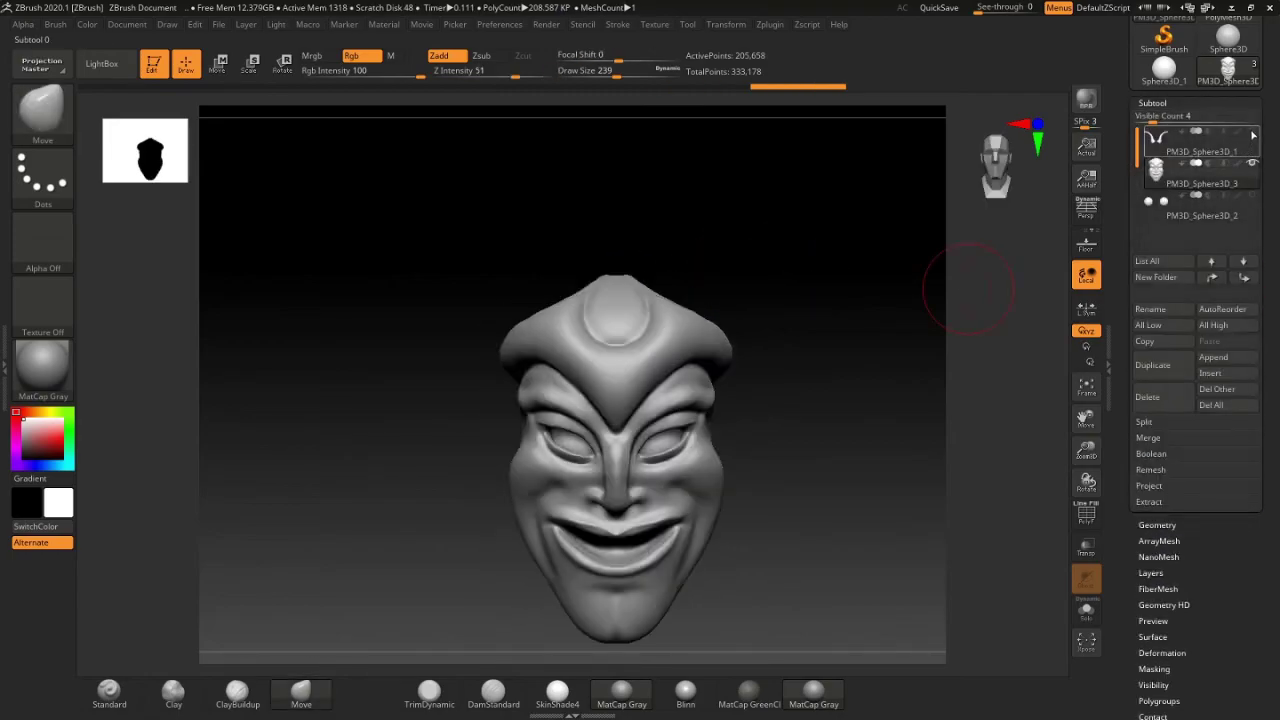
click(1252, 133)
mouse_move(791, 320)
mouse_down()
mouse_move(766, 334)
mouse_move(1000, 280)
mouse_up()
click(1160, 150)
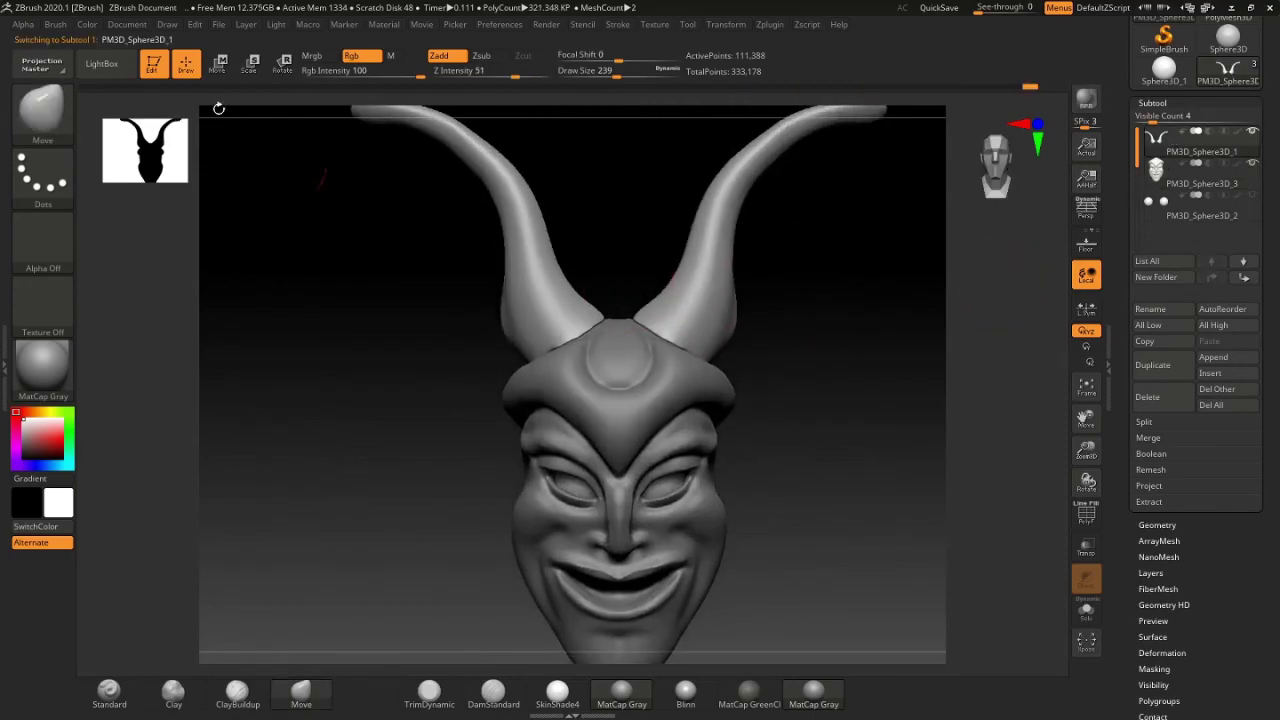
Step: Use the Move/Scale gizmo to shrink the horns thinner and seat their bases into the crown
click(218, 63)
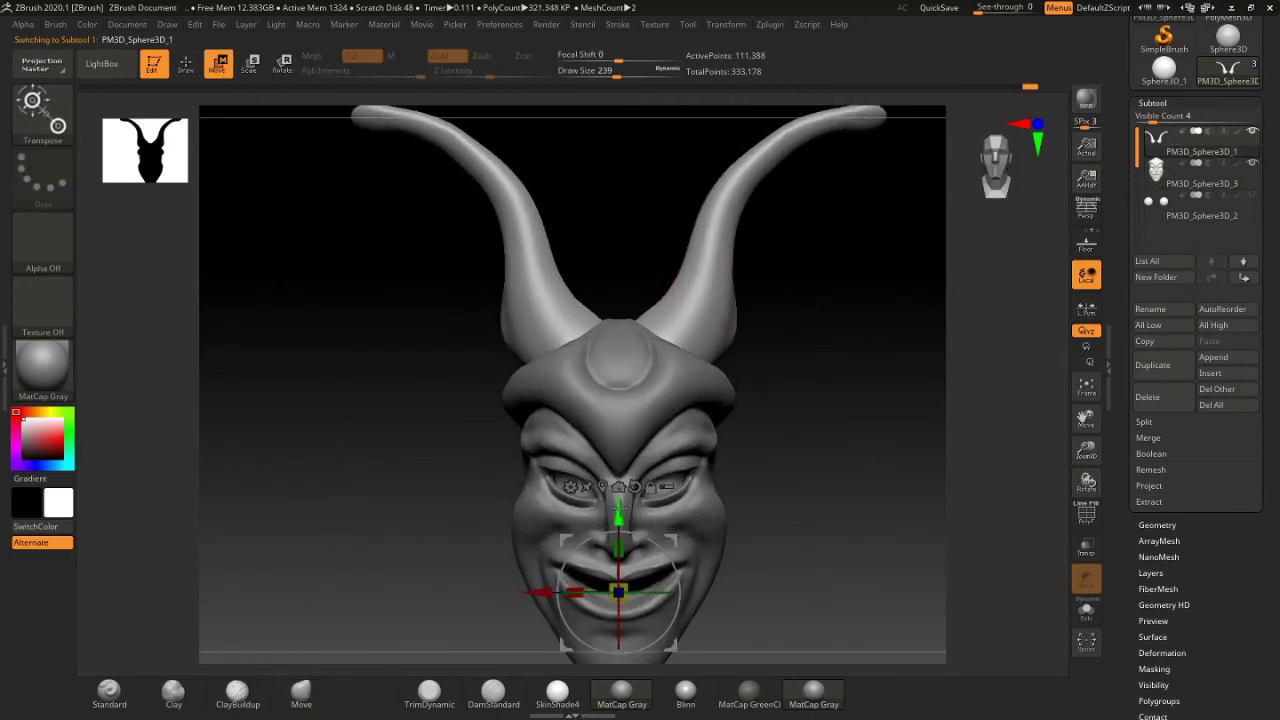
mouse_move(850, 400)
mouse_down()
mouse_move(678, 403)
mouse_move(704, 411)
mouse_up()
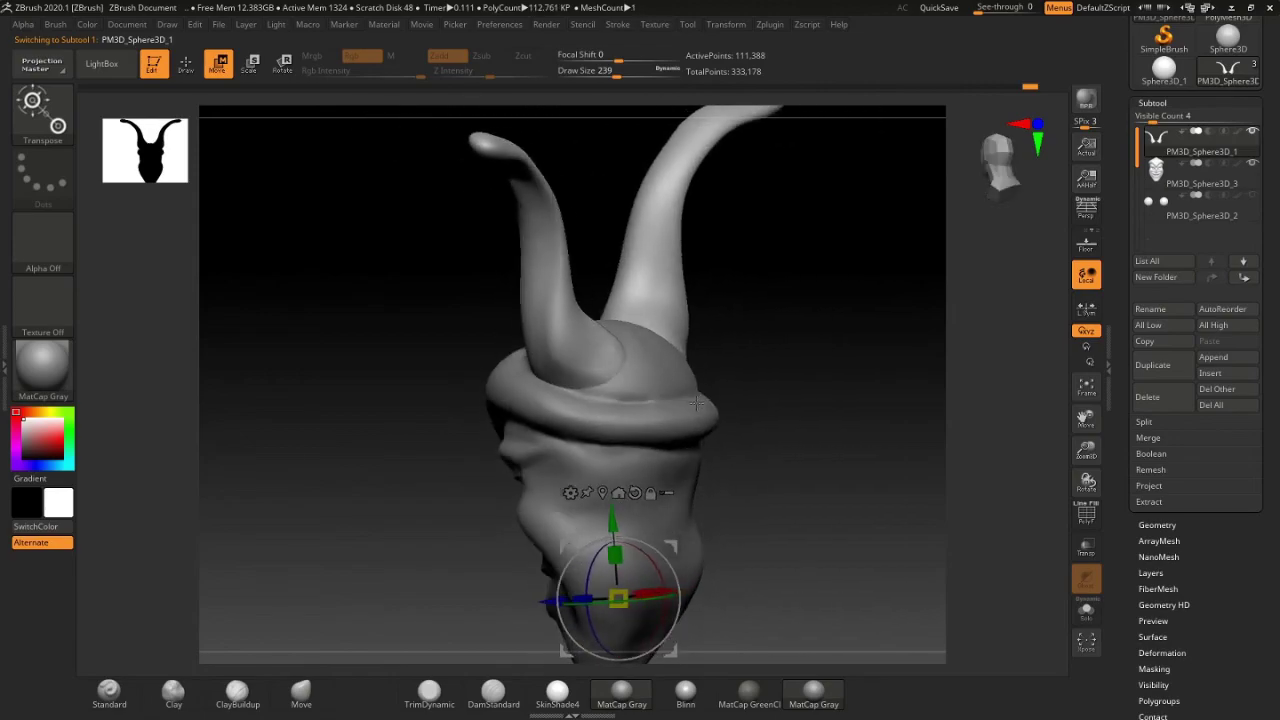
mouse_move(645, 585)
mouse_down()
mouse_move(790, 430)
mouse_move(728, 477)
mouse_up()
drag(614, 520, 611, 368)
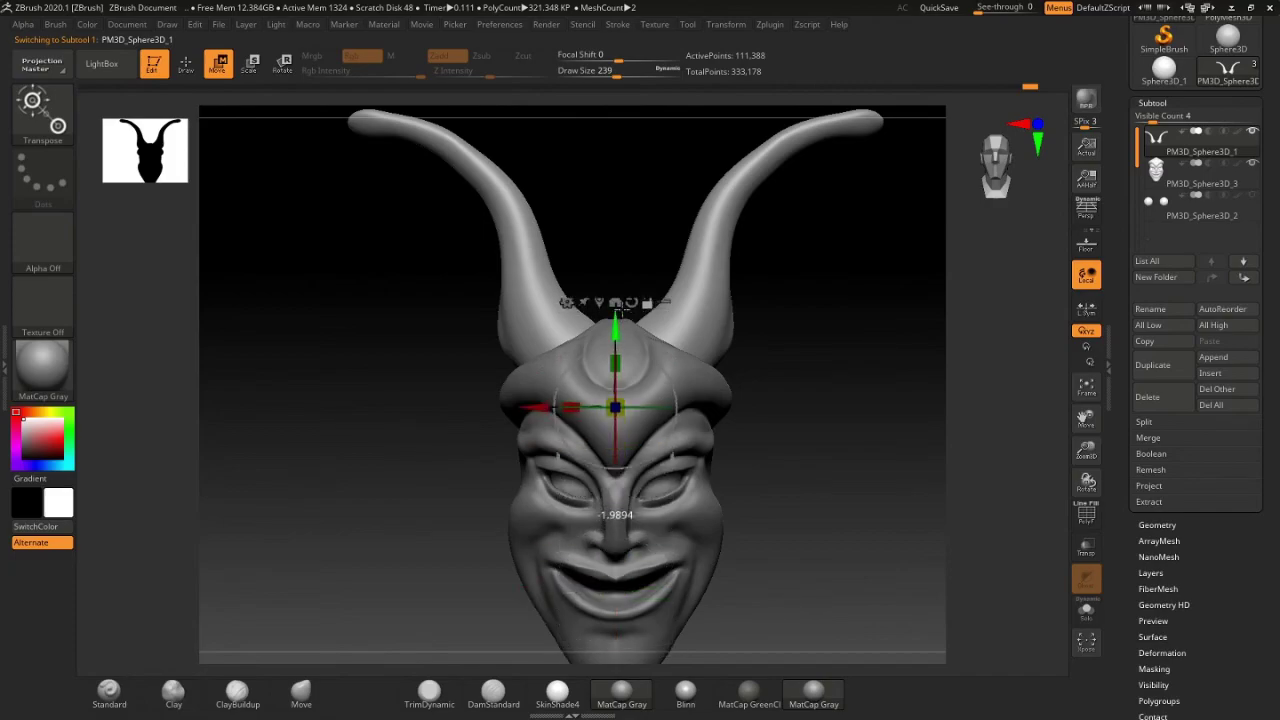
mouse_move(771, 340)
mouse_down()
mouse_move(774, 371)
mouse_move(869, 383)
mouse_move(780, 409)
mouse_move(823, 423)
mouse_up()
drag(616, 373, 588, 364)
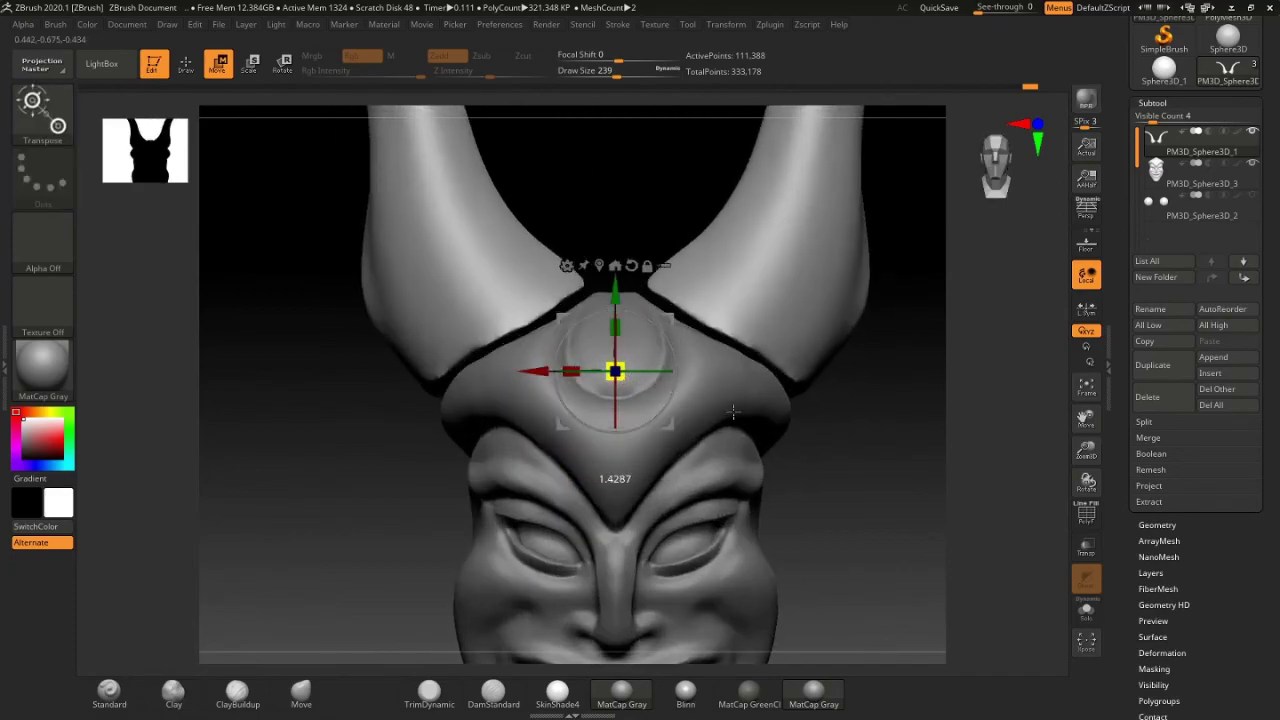
drag(677, 366, 717, 366)
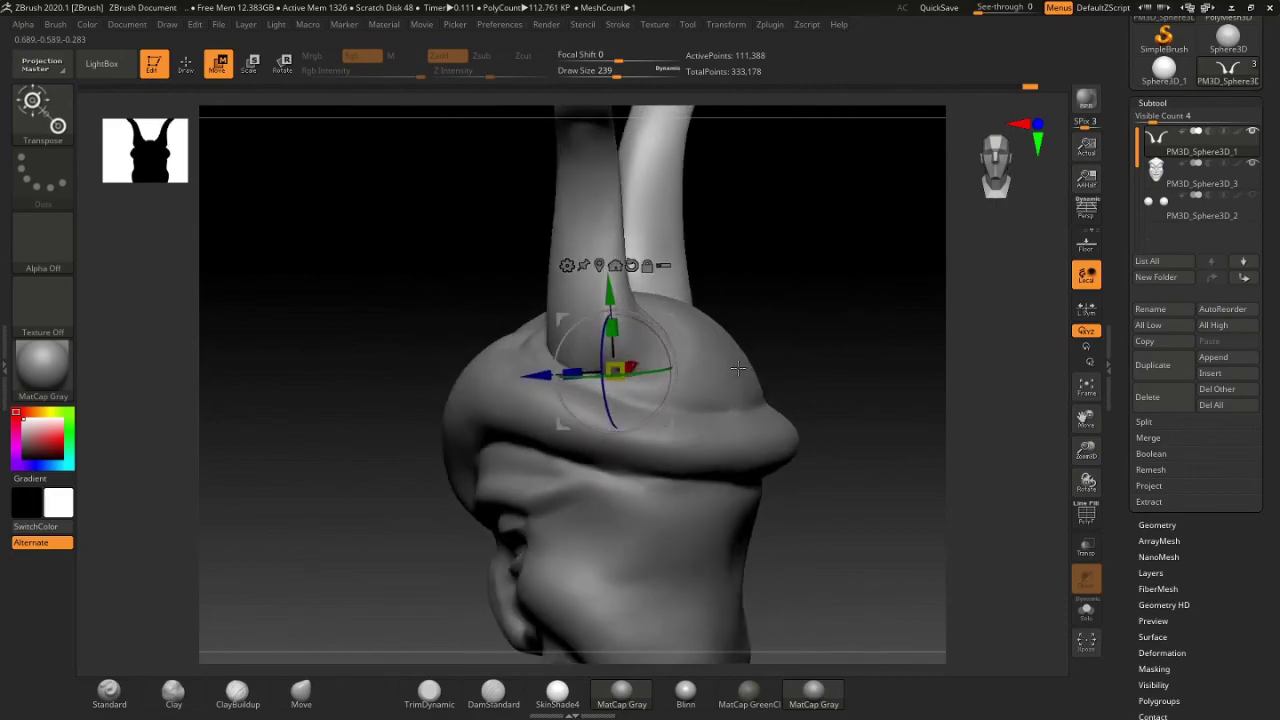
drag(538, 366, 875, 334)
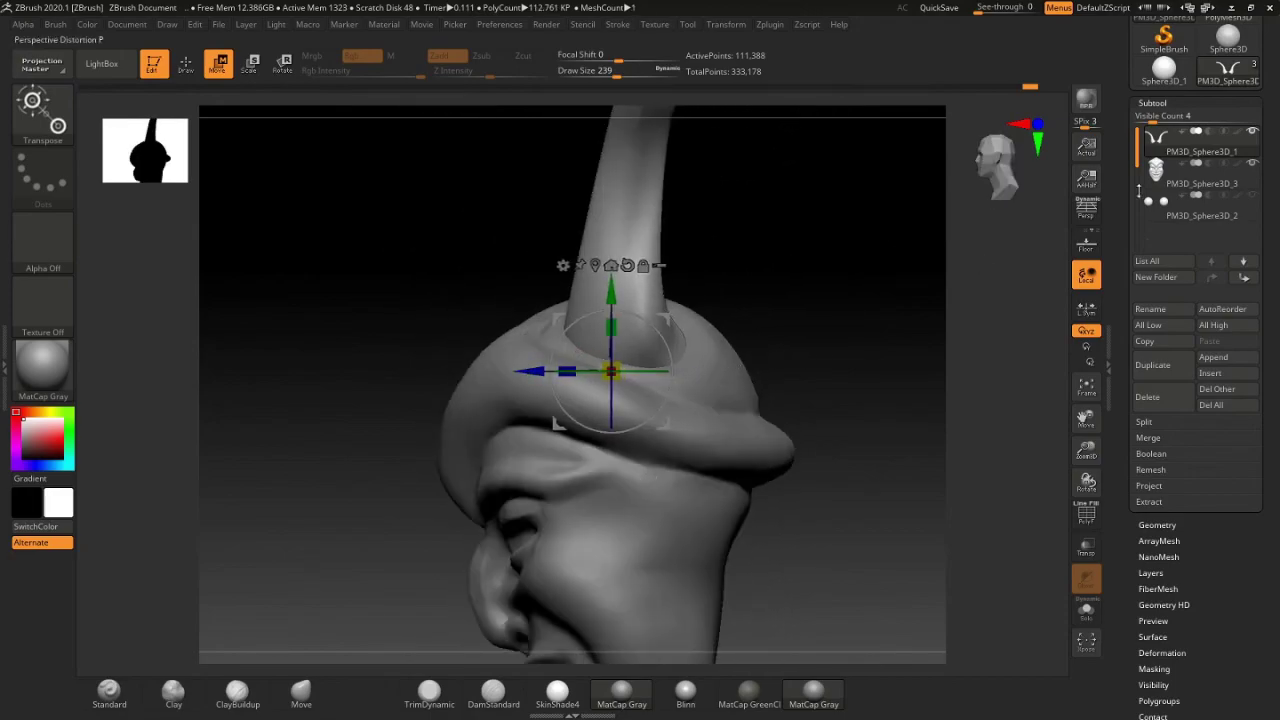
drag(780, 250, 834, 260)
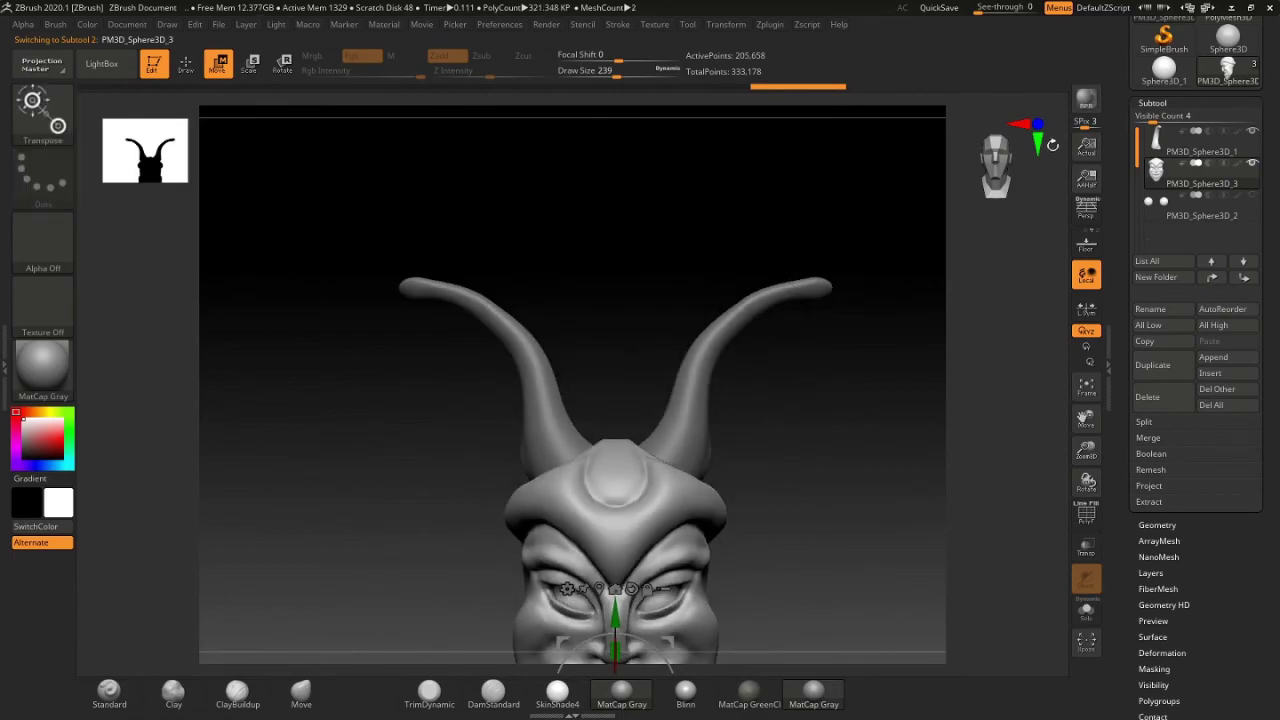
alt+drag(803, 321, 789, 205)
click(185, 63)
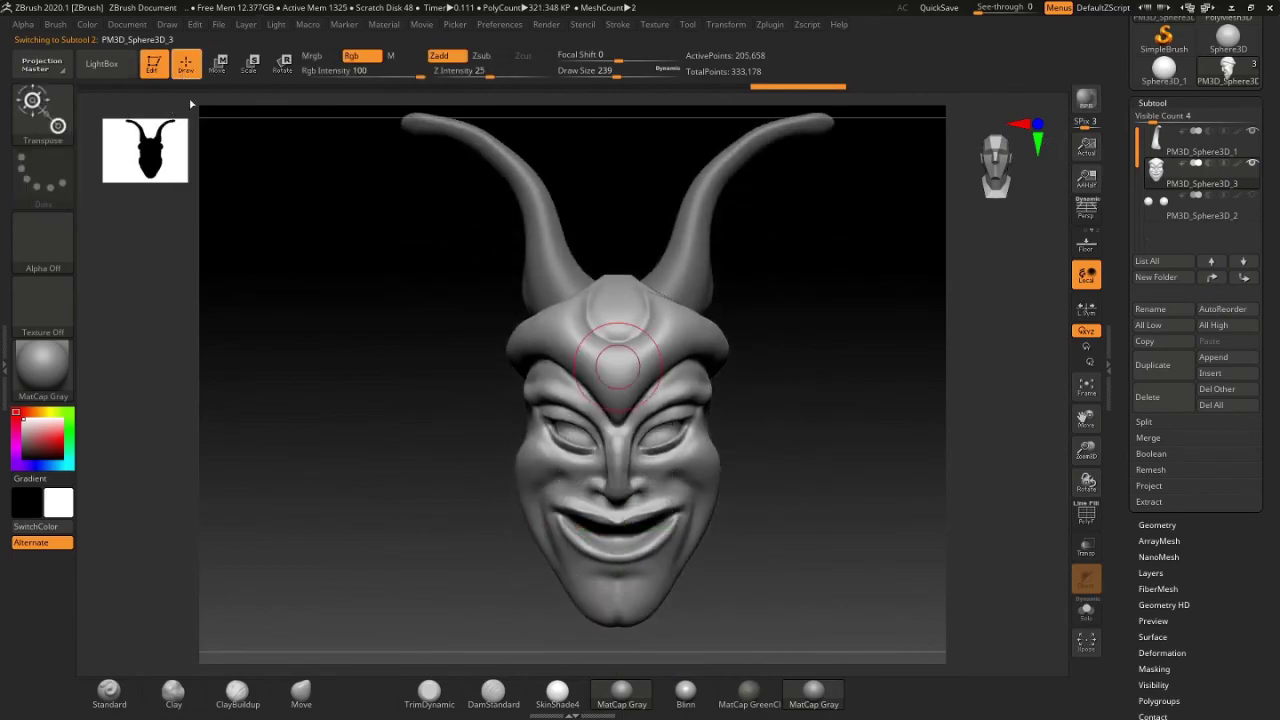
drag(840, 300, 620, 294)
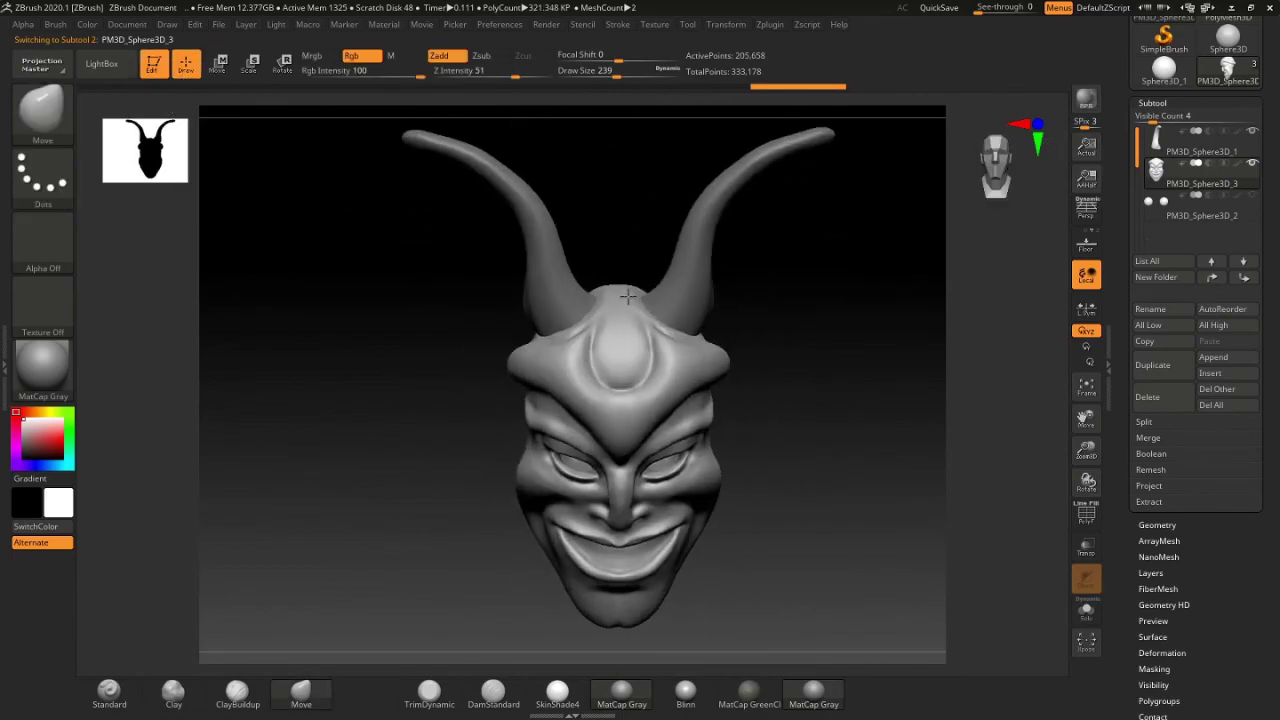
ctrl+right_drag(623, 294, 694, 286)
mouse_move(724, 311)
mouse_down()
mouse_move(614, 303)
mouse_move(634, 306)
mouse_up()
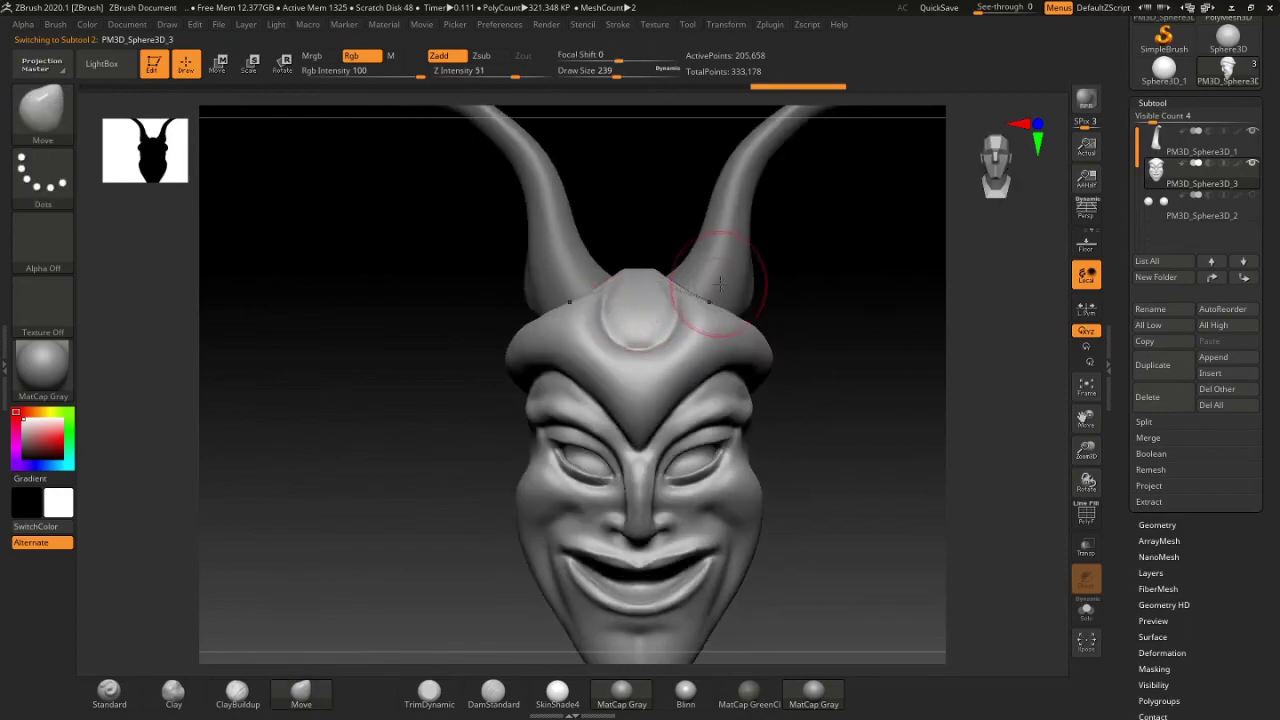
drag(718, 285, 666, 303)
ctrl+right_drag(666, 303, 600, 310)
shift+drag(600, 310, 492, 320)
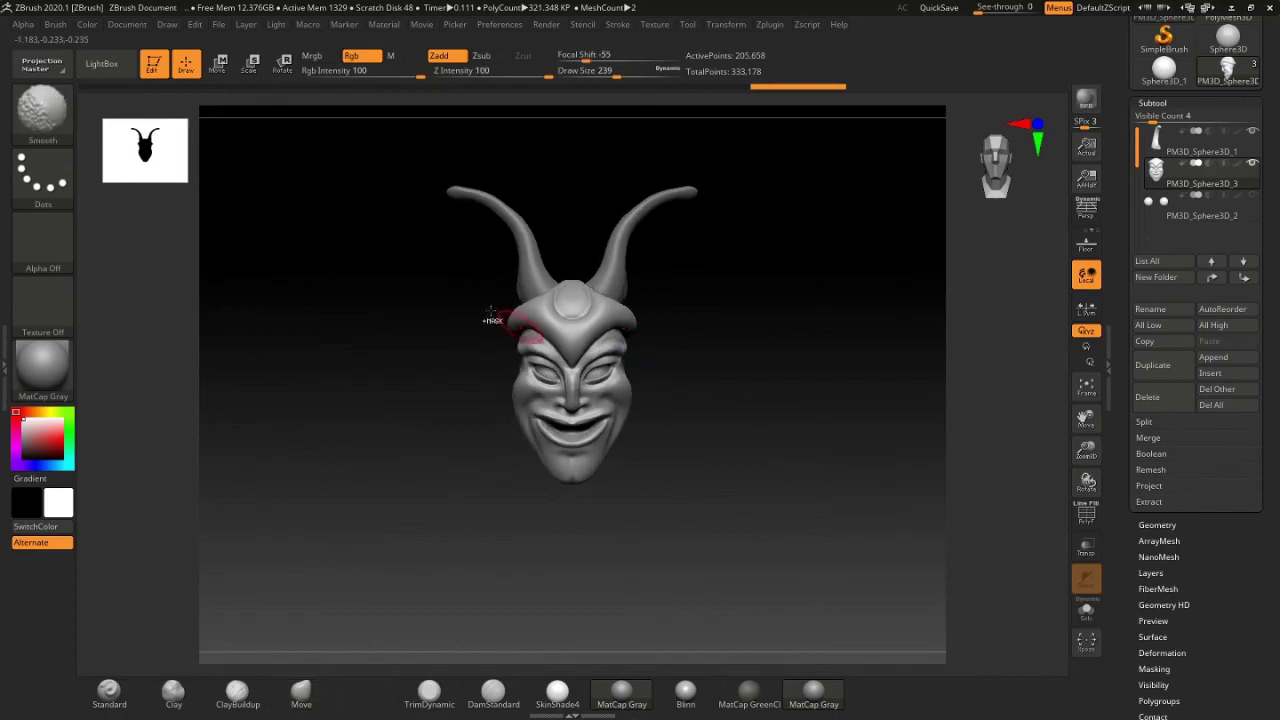
ctrl+right_drag(492, 320, 960, 245)
ctrl+right_drag(686, 257, 687, 326)
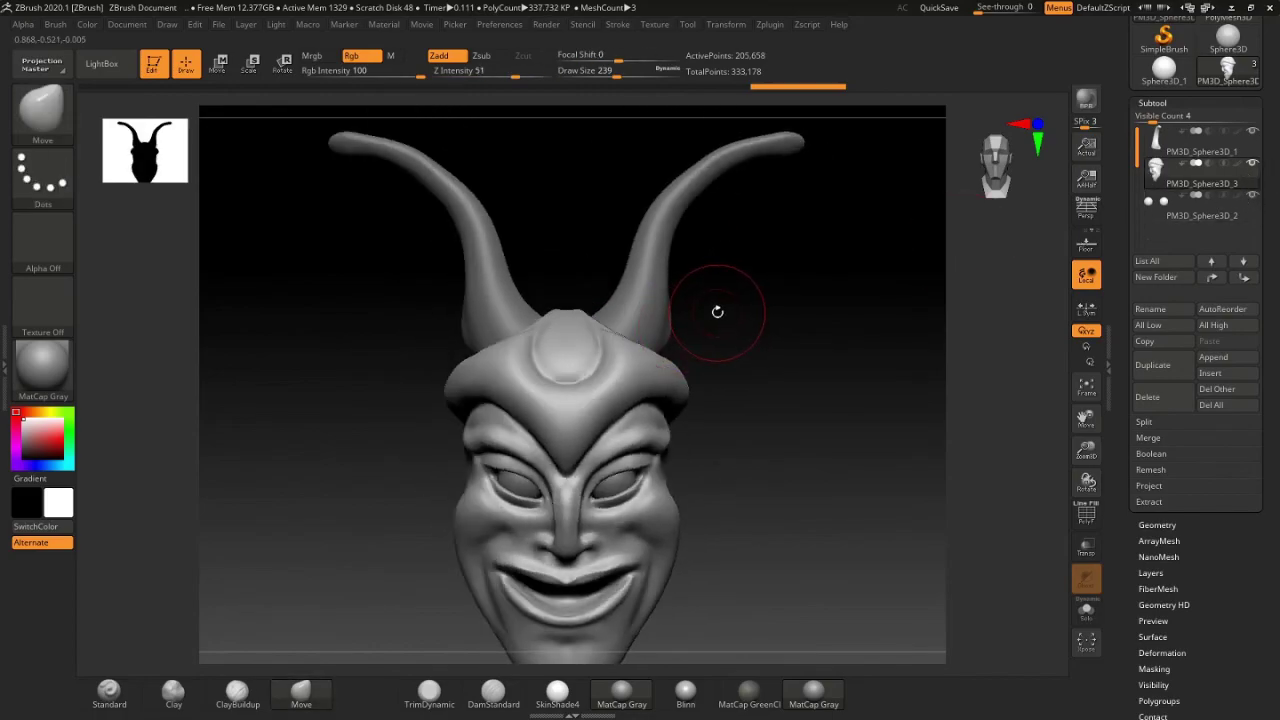
mouse_move(717, 312)
mouse_down()
mouse_move(866, 309)
mouse_move(680, 309)
mouse_move(728, 321)
mouse_up()
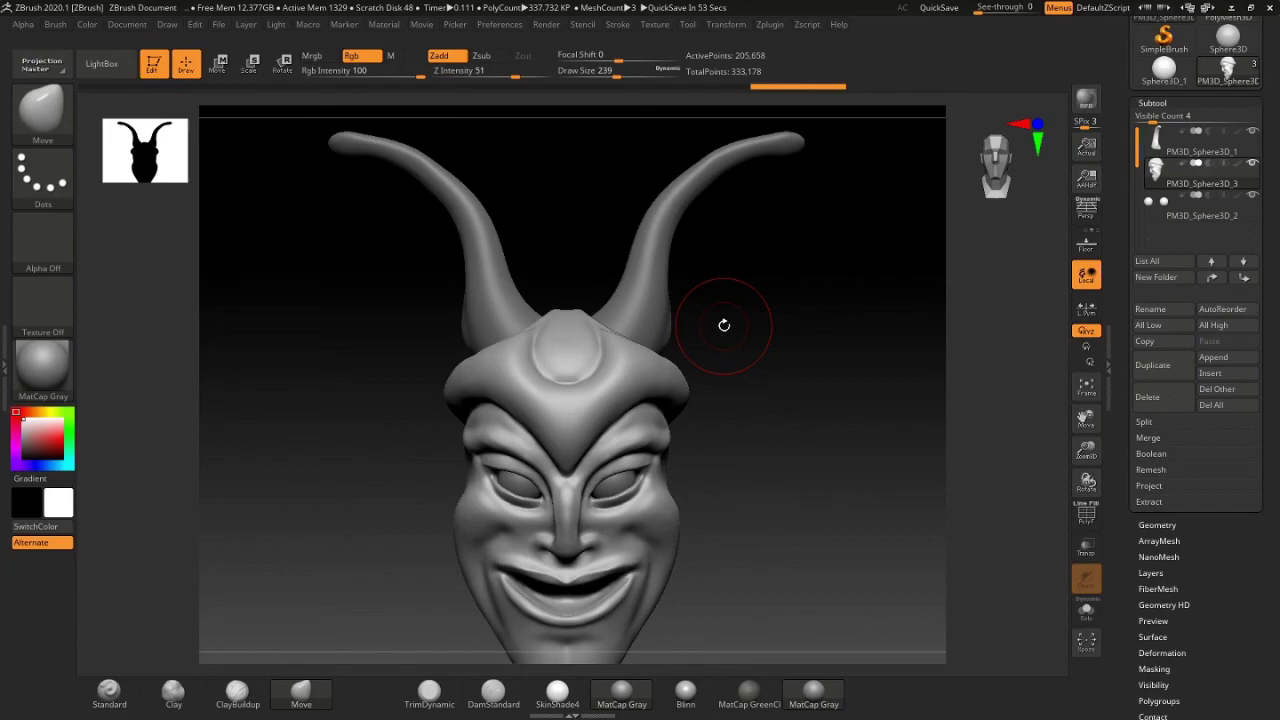
alt+drag(724, 325, 737, 377)
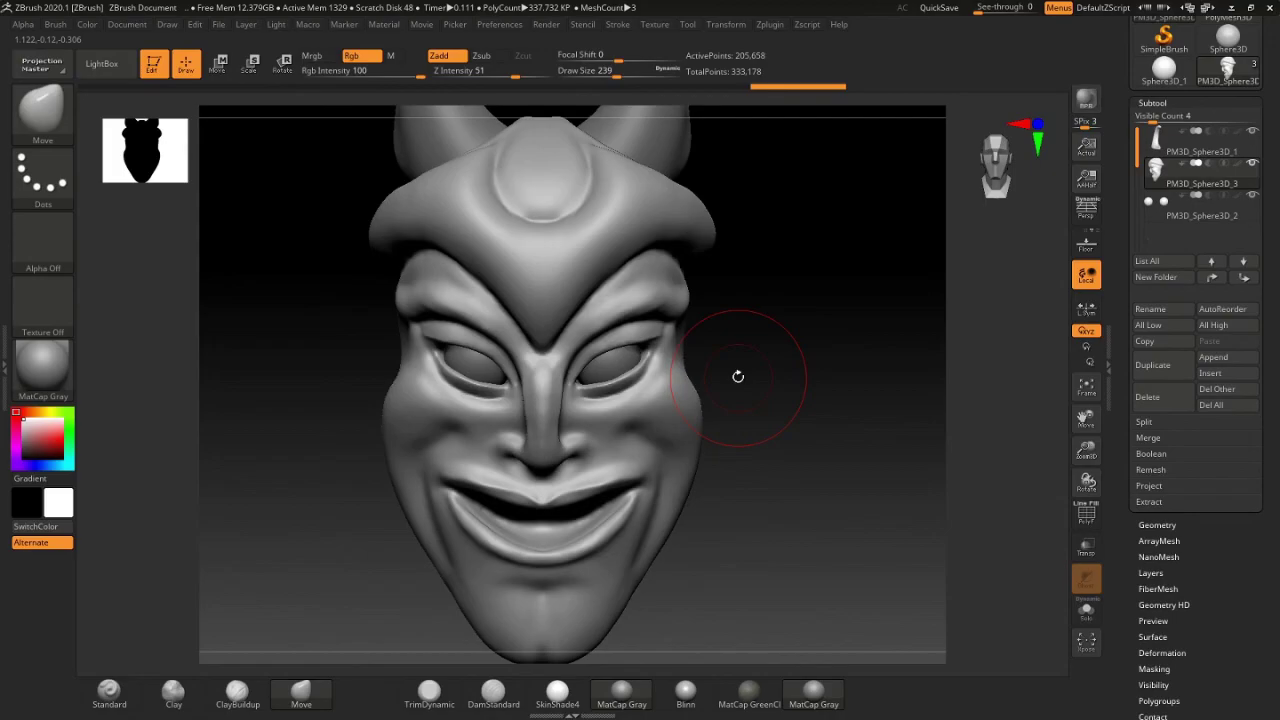